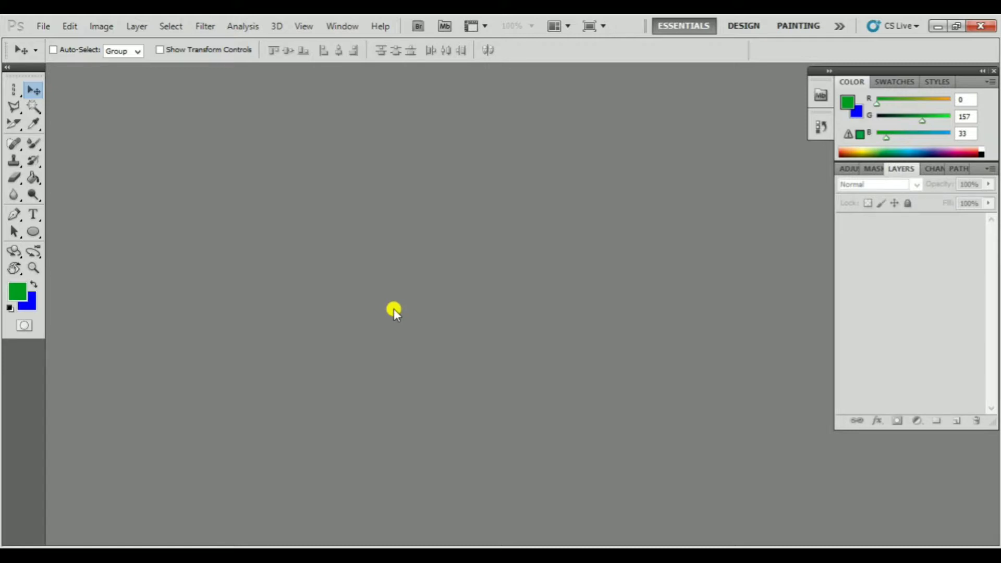
Examine the tool variants grouped under the Marquee, Lasso and Magic Wand tools
{"action": "left_click", "coordinate": [15, 90]}
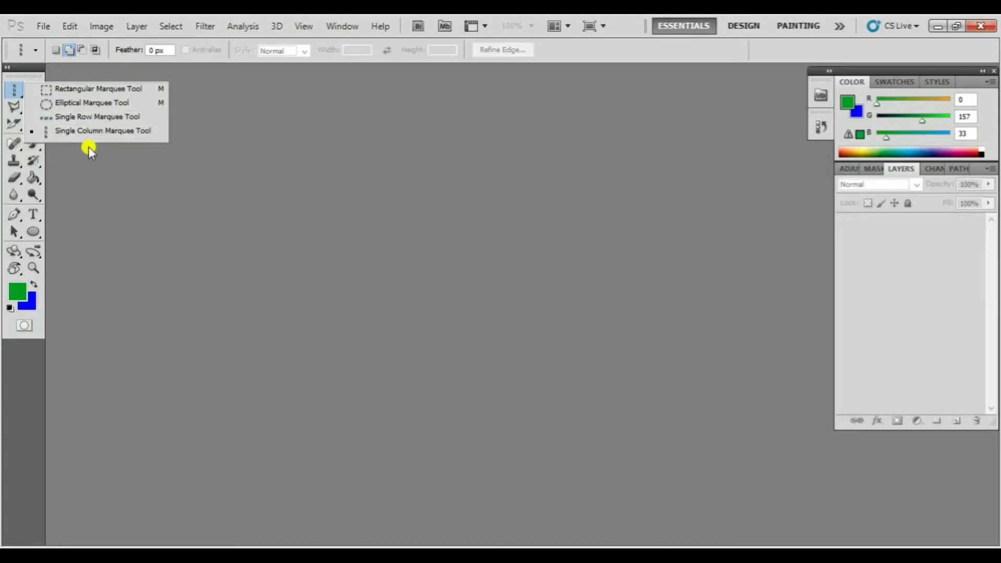
{"action": "left_click", "coordinate": [129, 171]}
{"action": "left_click", "coordinate": [15, 107]}
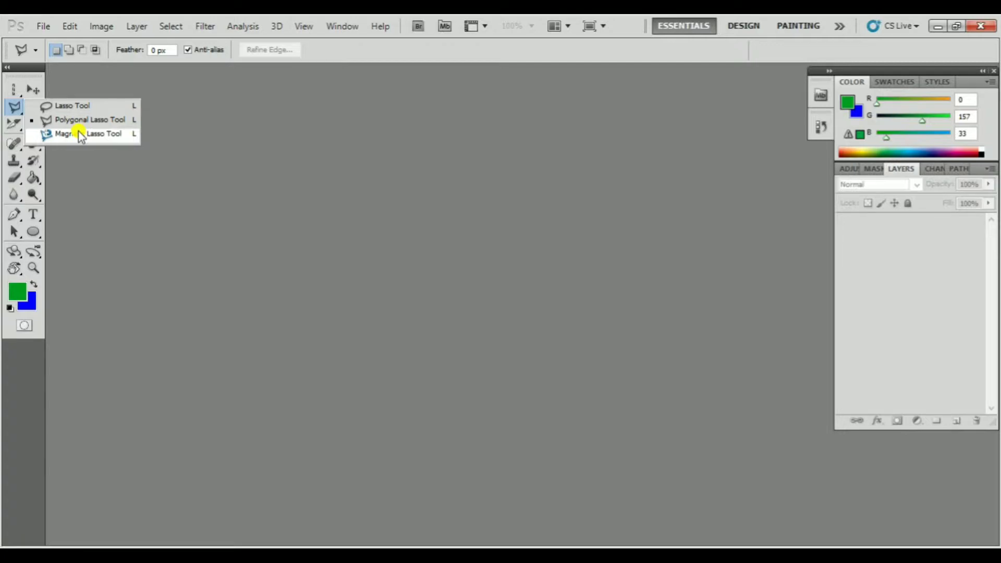
{"action": "left_click", "coordinate": [121, 183]}
{"action": "left_click", "coordinate": [38, 105]}
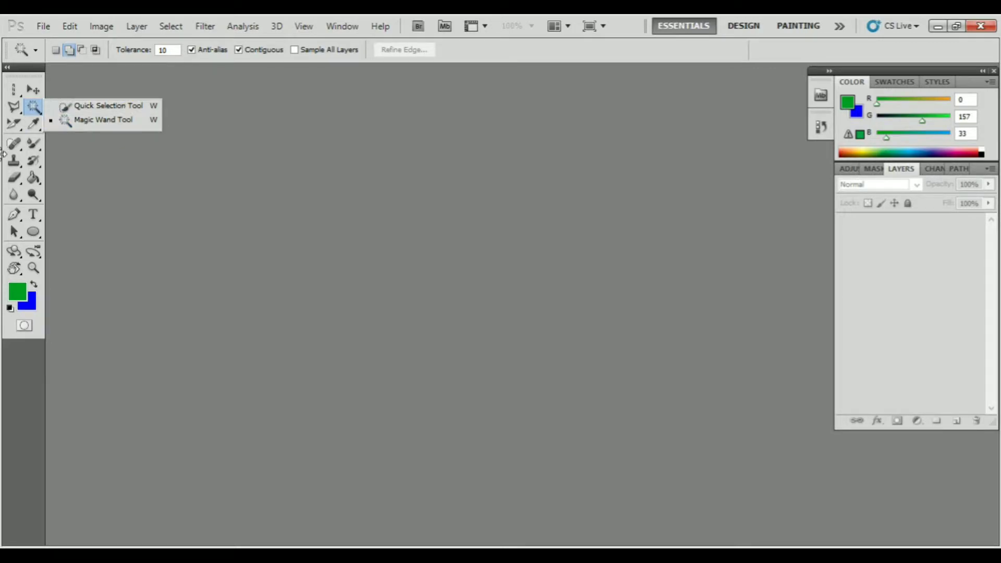
{"action": "left_click", "coordinate": [142, 183]}
Examine the tool variants grouped under the Healing Brush, Crop/Slice, Eyedropper and Brush tools
{"action": "left_click", "coordinate": [12, 148]}
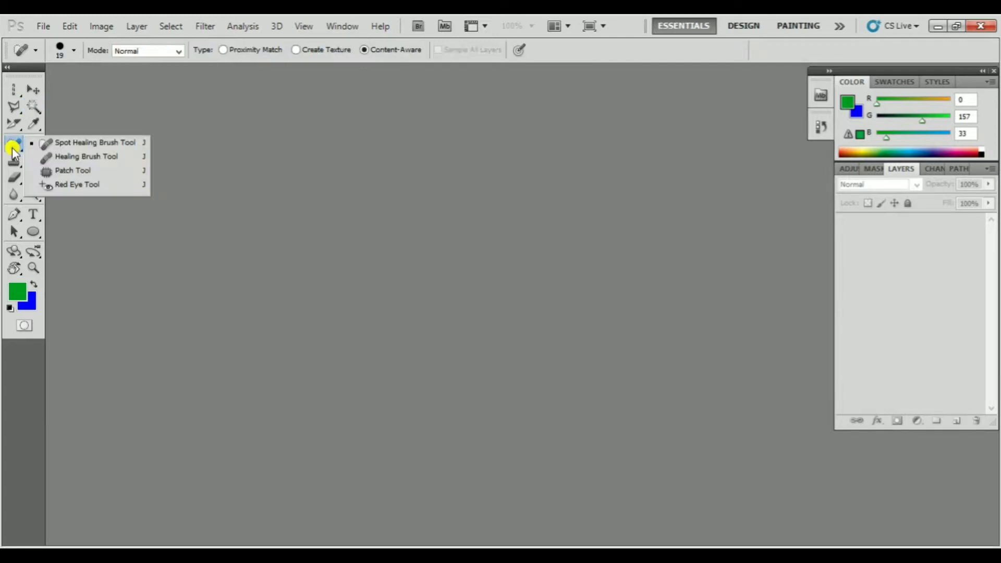
{"action": "left_click", "coordinate": [12, 128]}
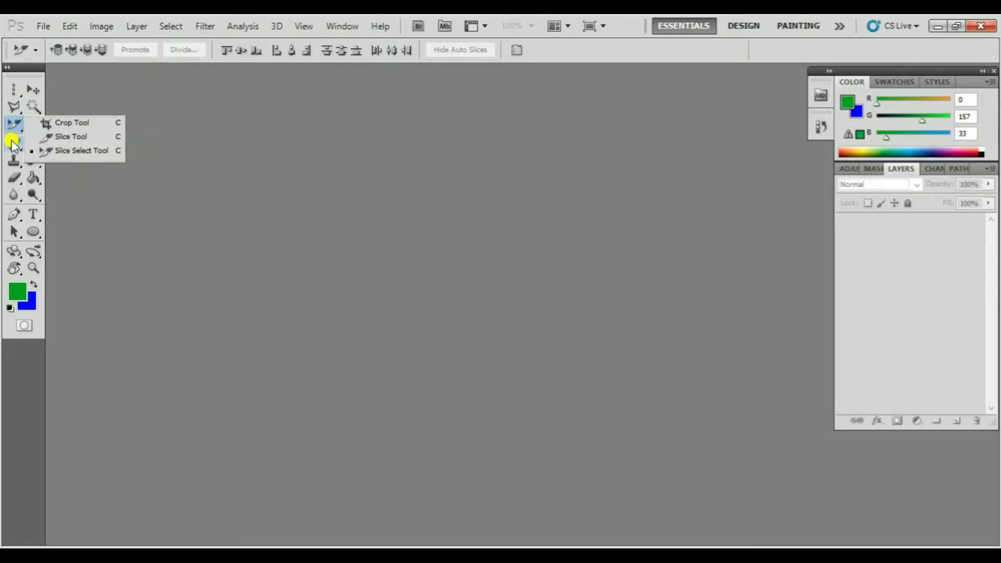
{"action": "left_click", "coordinate": [109, 181]}
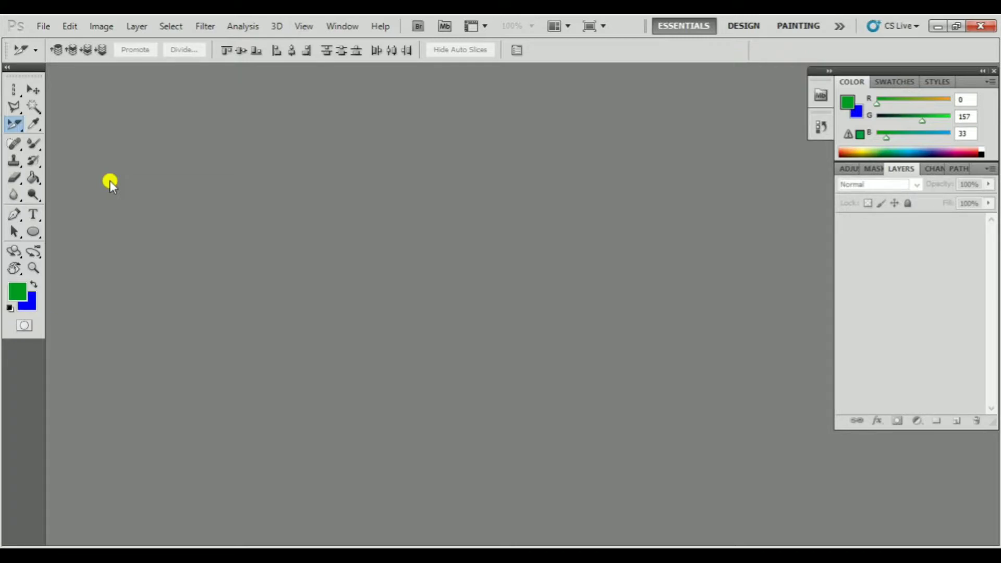
{"action": "left_click", "coordinate": [14, 128]}
{"action": "left_click", "coordinate": [14, 141]}
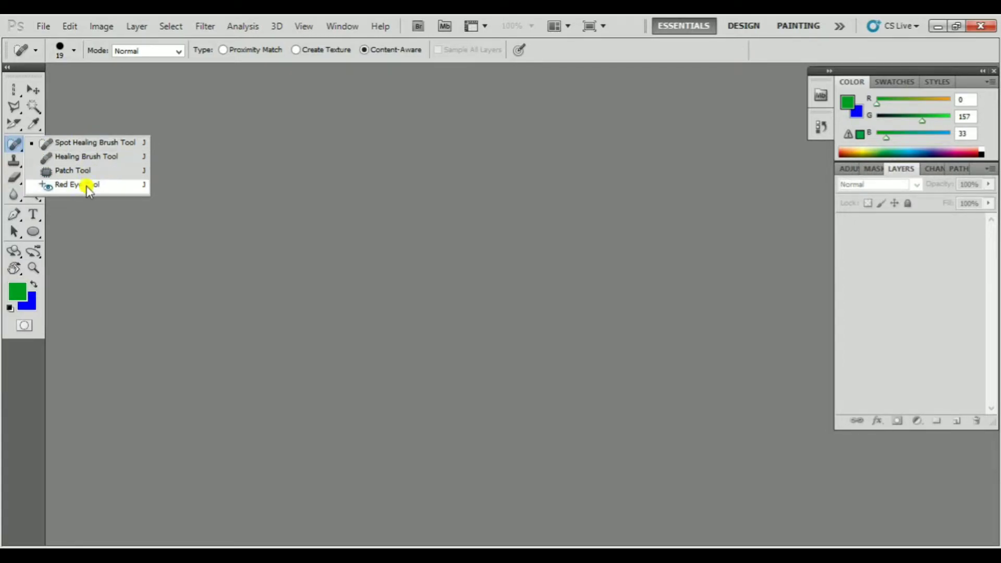
{"action": "left_click", "coordinate": [104, 226]}
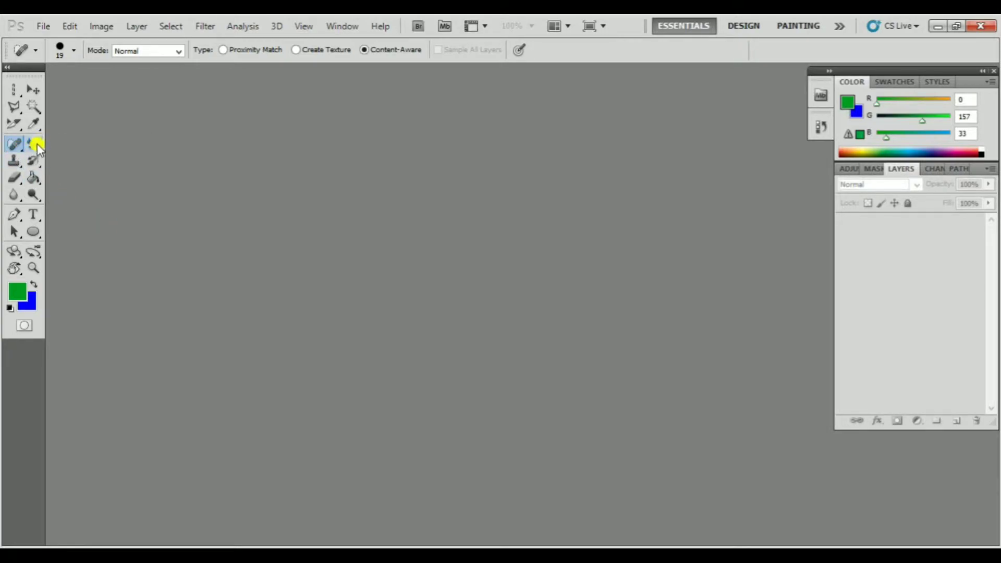
{"action": "left_click", "coordinate": [34, 123]}
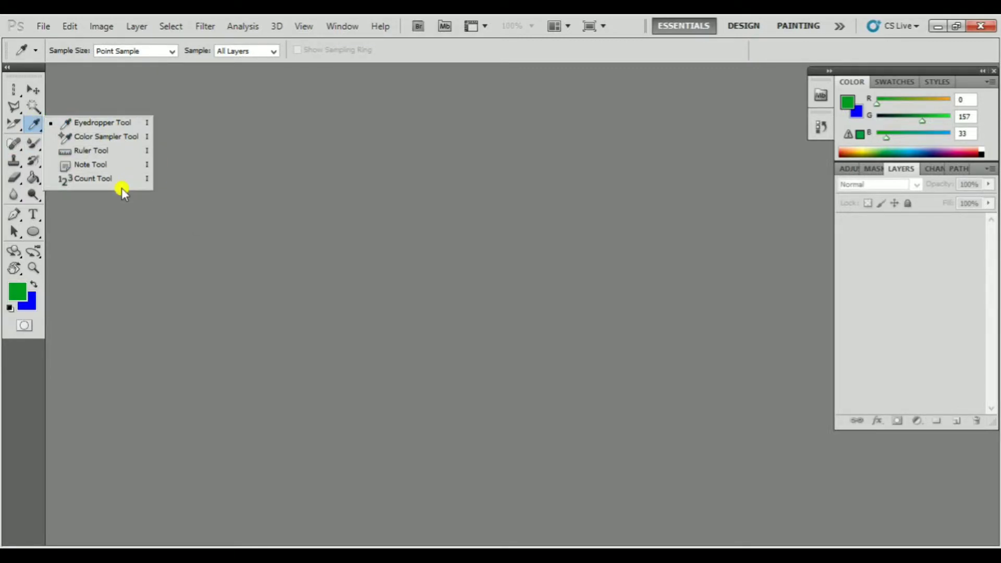
{"action": "left_click", "coordinate": [142, 198]}
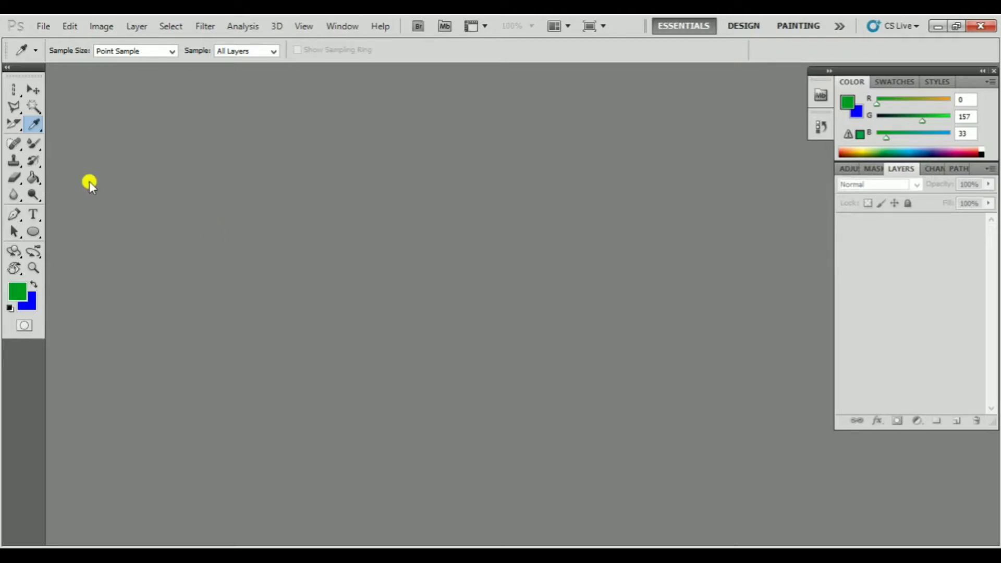
{"action": "left_click", "coordinate": [29, 147]}
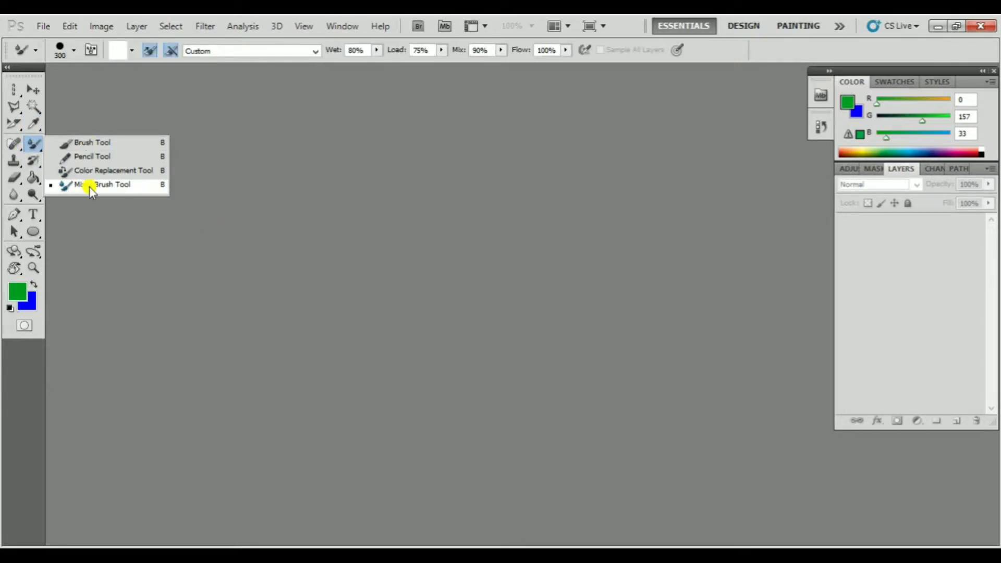
{"action": "left_click", "coordinate": [133, 244]}
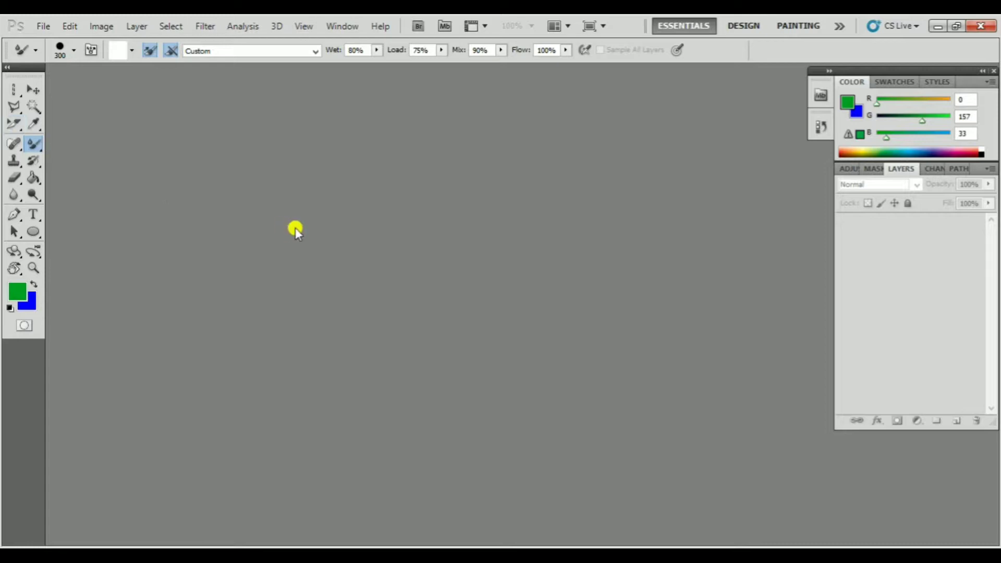
Open the apple image download.jpg from the Desktop and close it again
{"action": "double_click", "coordinate": [349, 228]}
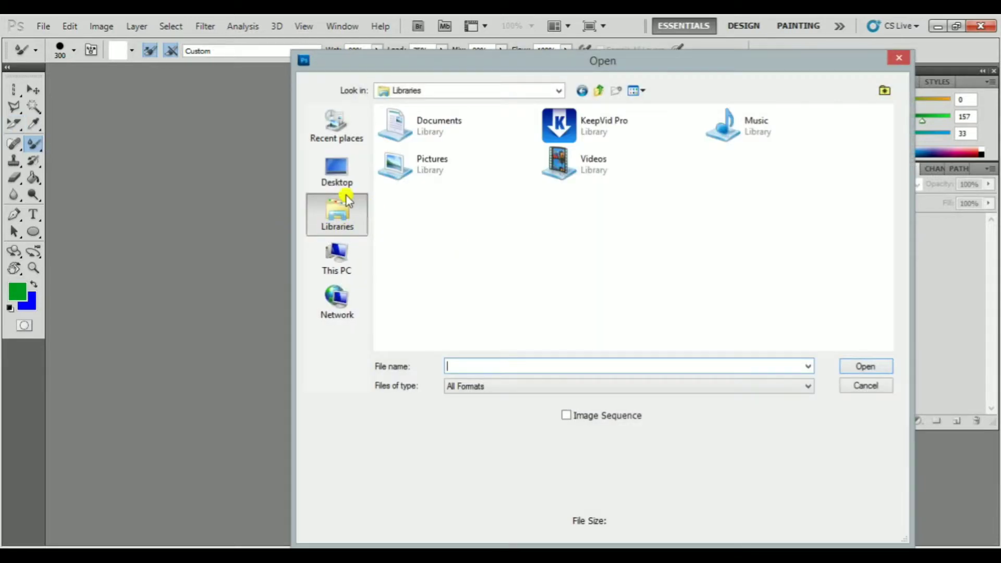
{"action": "left_click", "coordinate": [337, 172]}
{"action": "left_click", "coordinate": [633, 272]}
{"action": "scroll", "coordinate": [646, 282], "scroll_direction": "down", "scroll_amount": 5}
{"action": "scroll", "coordinate": [647, 284], "scroll_direction": "up", "scroll_amount": 3}
{"action": "scroll", "coordinate": [646, 284], "scroll_direction": "down", "scroll_amount": 3}
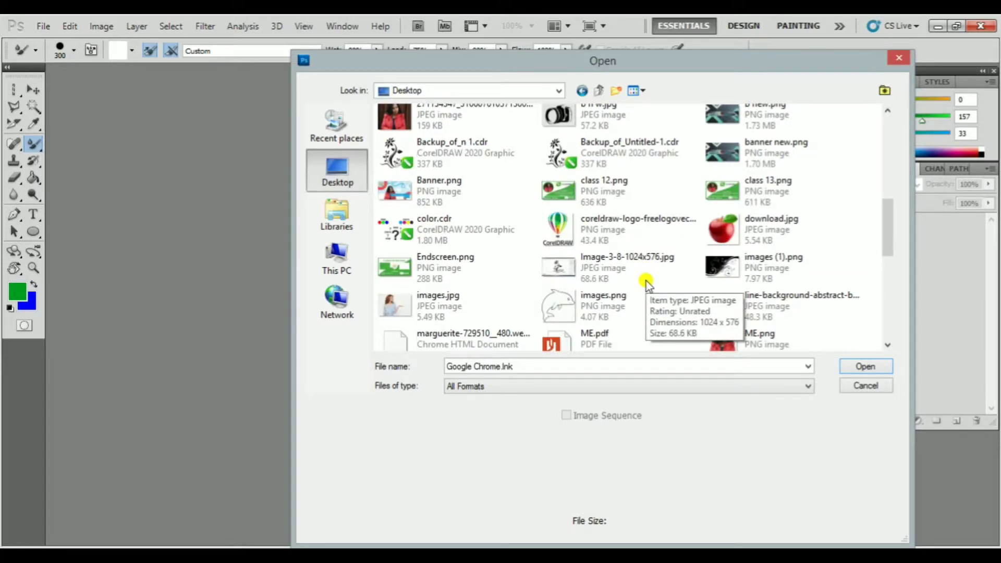
{"action": "double_click", "coordinate": [722, 230]}
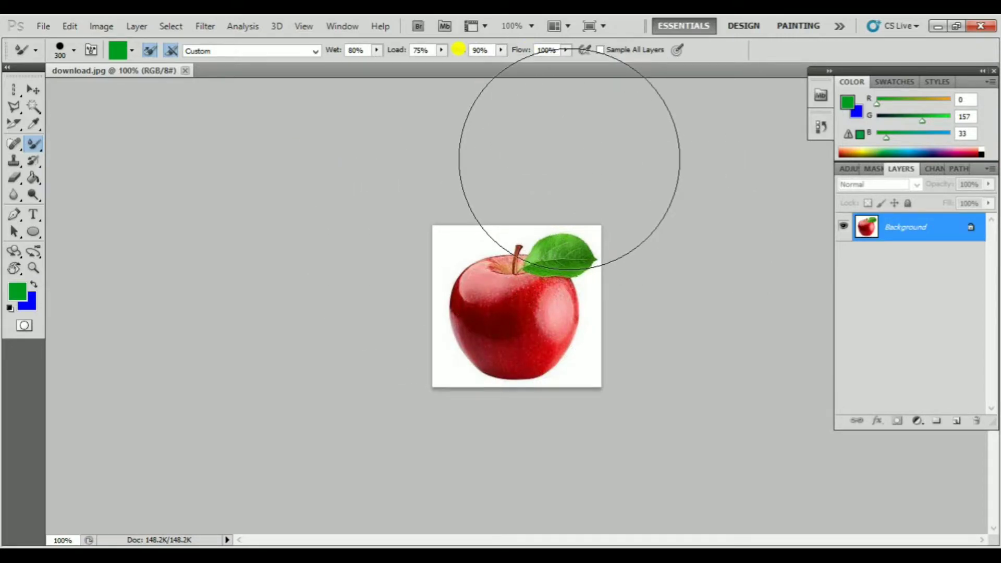
{"action": "left_click", "coordinate": [186, 71]}
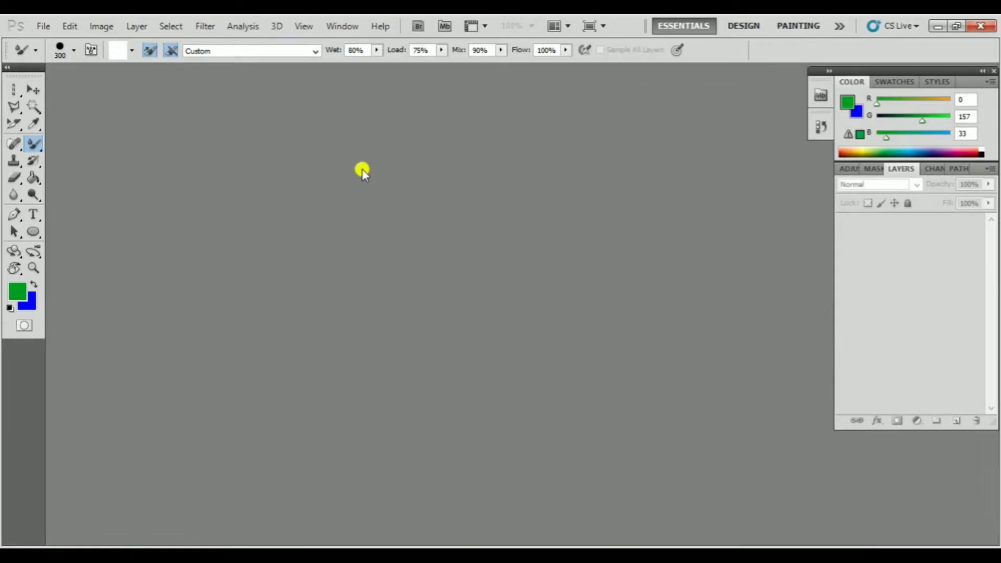
Open pexels-photo-323705.jpeg and shutterstock_397813951-scaled.jpg together from the Desktop
{"action": "double_click", "coordinate": [440, 233]}
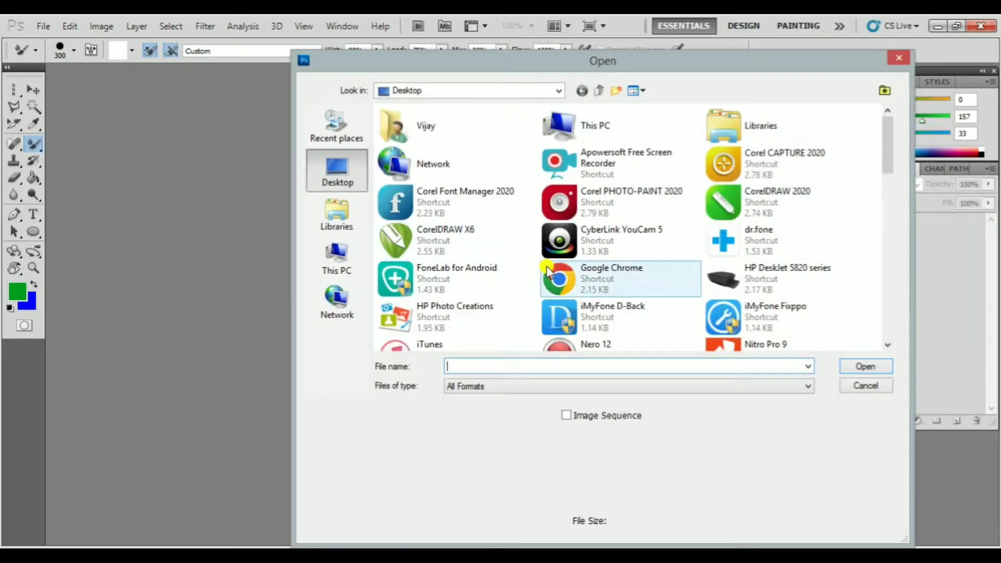
{"action": "left_click", "coordinate": [605, 268]}
{"action": "scroll", "coordinate": [603, 264], "scroll_direction": "down", "scroll_amount": 3}
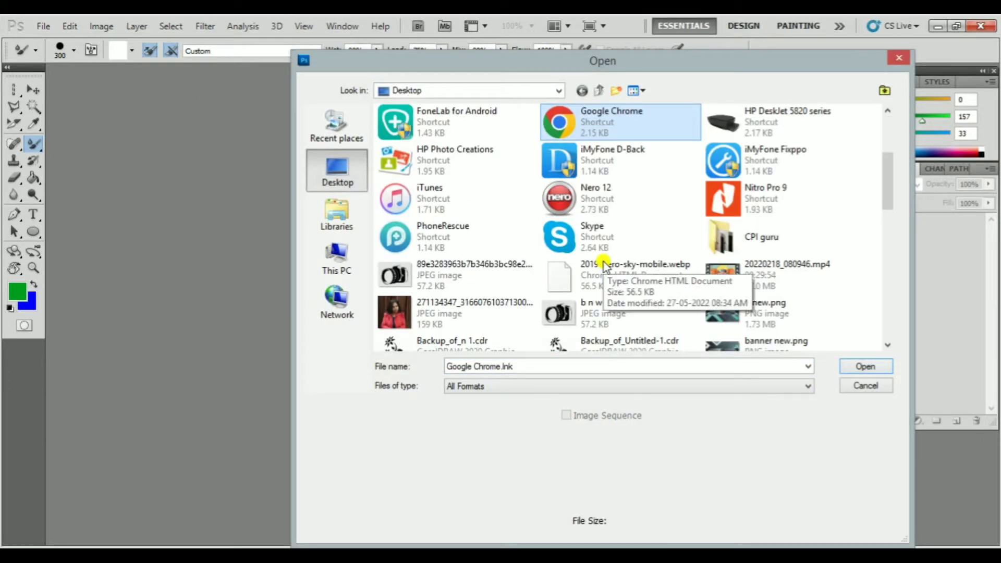
{"action": "scroll", "coordinate": [603, 264], "scroll_direction": "down", "scroll_amount": 3}
{"action": "scroll", "coordinate": [603, 265], "scroll_direction": "down", "scroll_amount": 3}
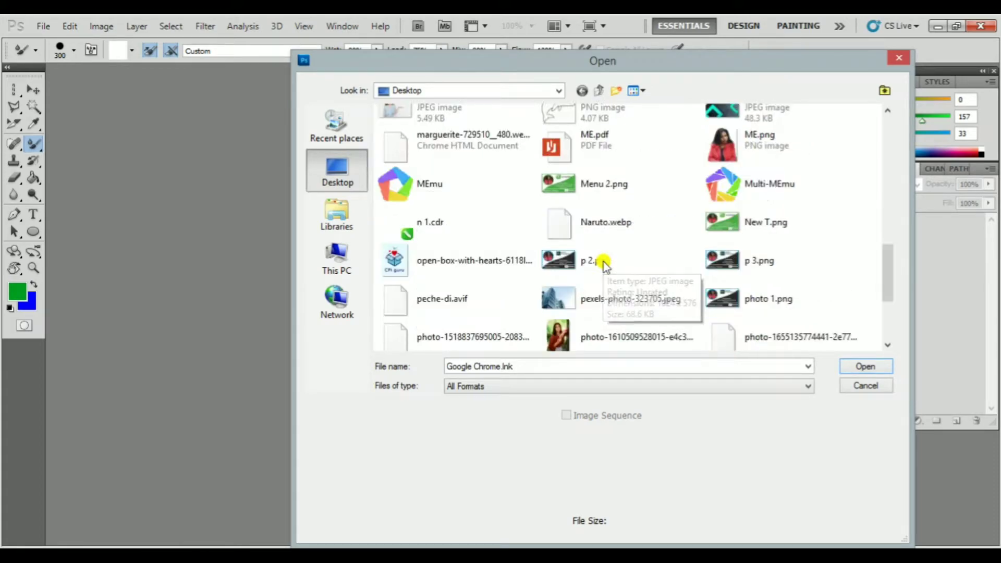
{"action": "left_click", "coordinate": [602, 288]}
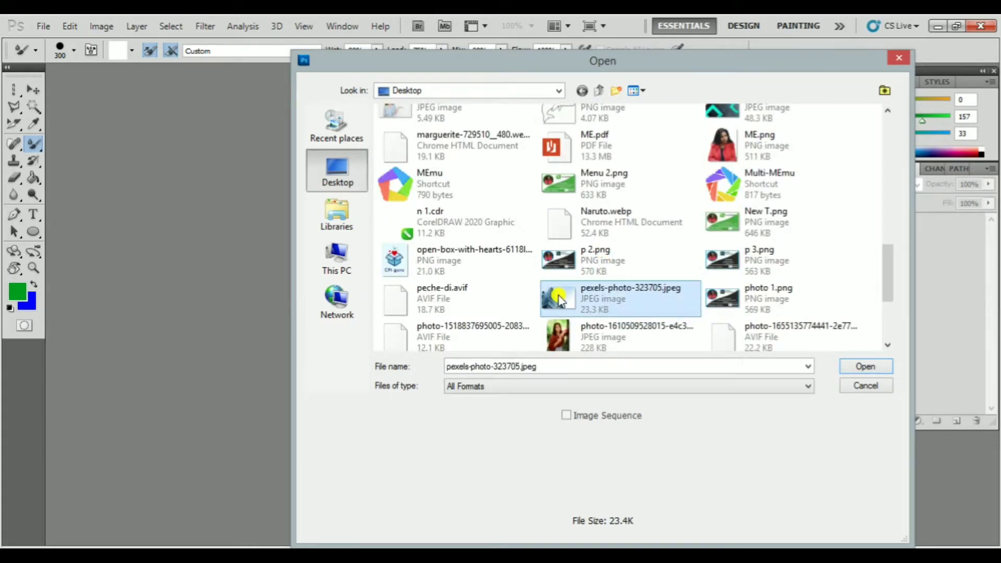
{"action": "scroll", "coordinate": [593, 305], "scroll_direction": "down", "scroll_amount": 3}
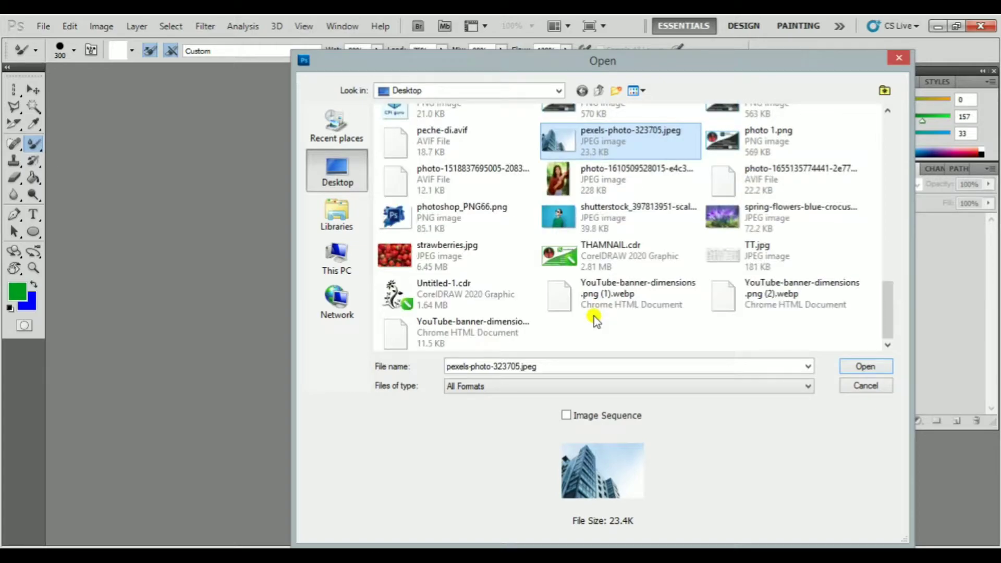
{"action": "left_click", "coordinate": [608, 221], "text": "ctrl"}
{"action": "left_click", "coordinate": [865, 366]}
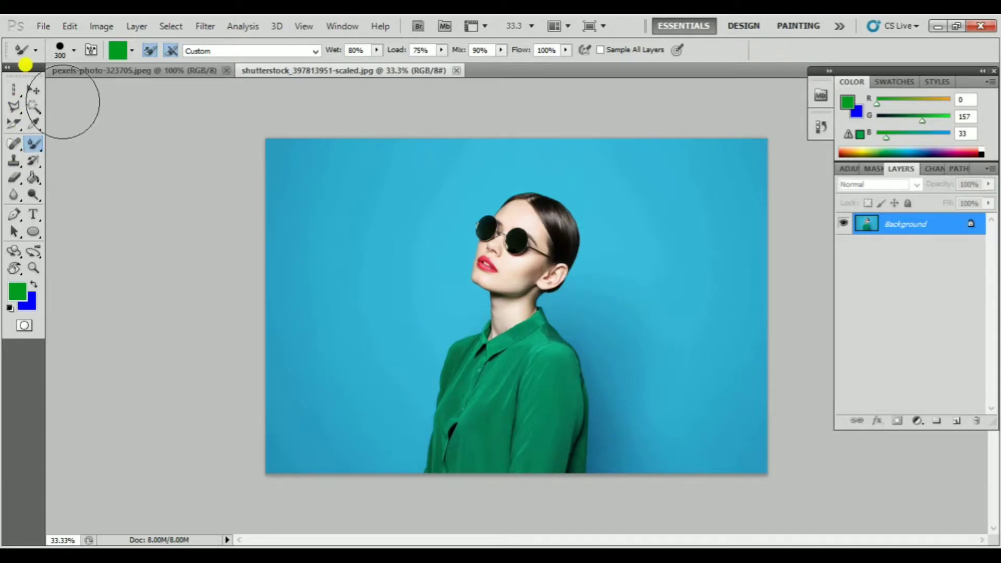
Crop the portrait photo with the Crop tool to a tall frame around the woman, down to the lower image edge
{"action": "left_click", "coordinate": [11, 123]}
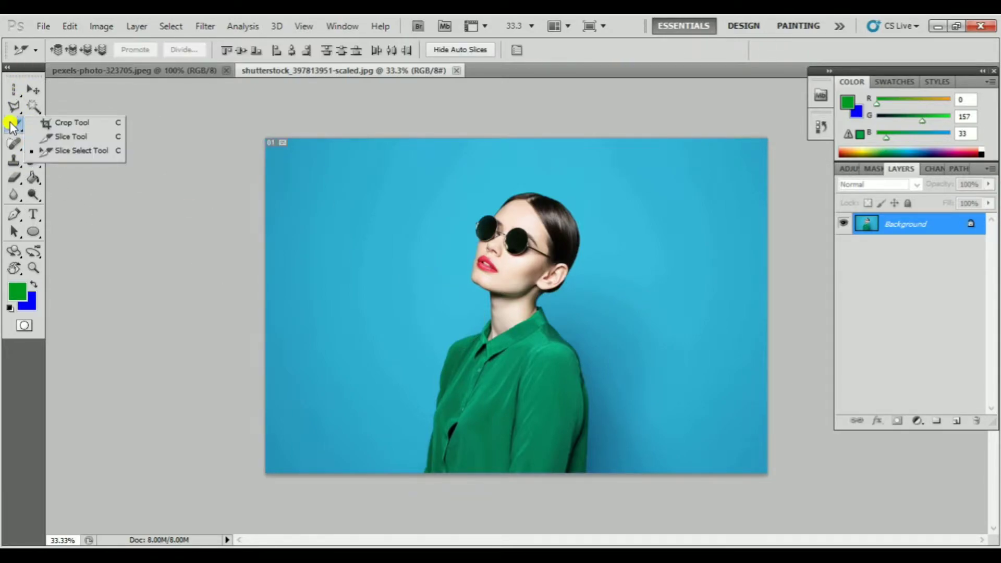
{"action": "left_click", "coordinate": [80, 123]}
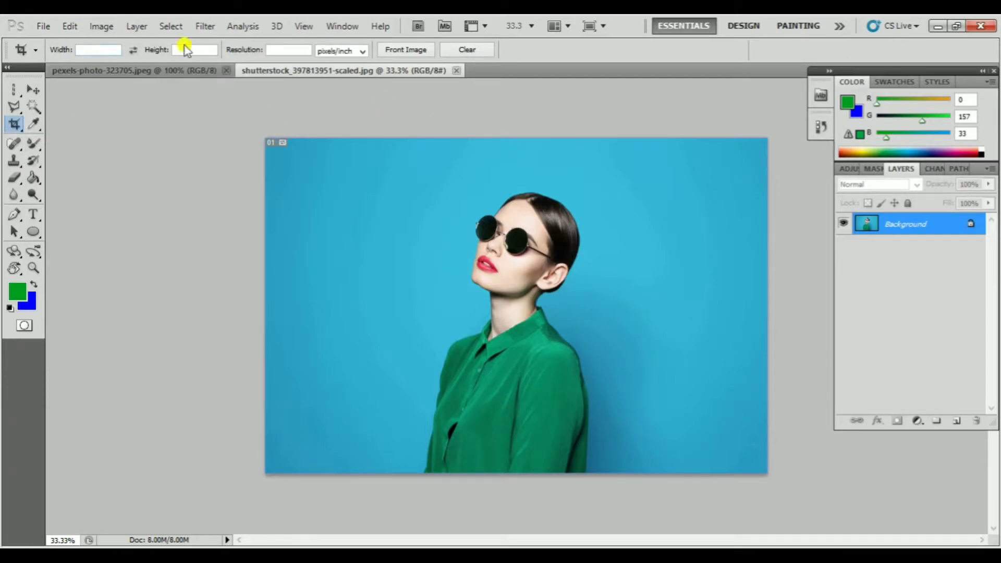
{"action": "left_click_drag", "start_coordinate": [415, 182], "coordinate": [637, 474]}
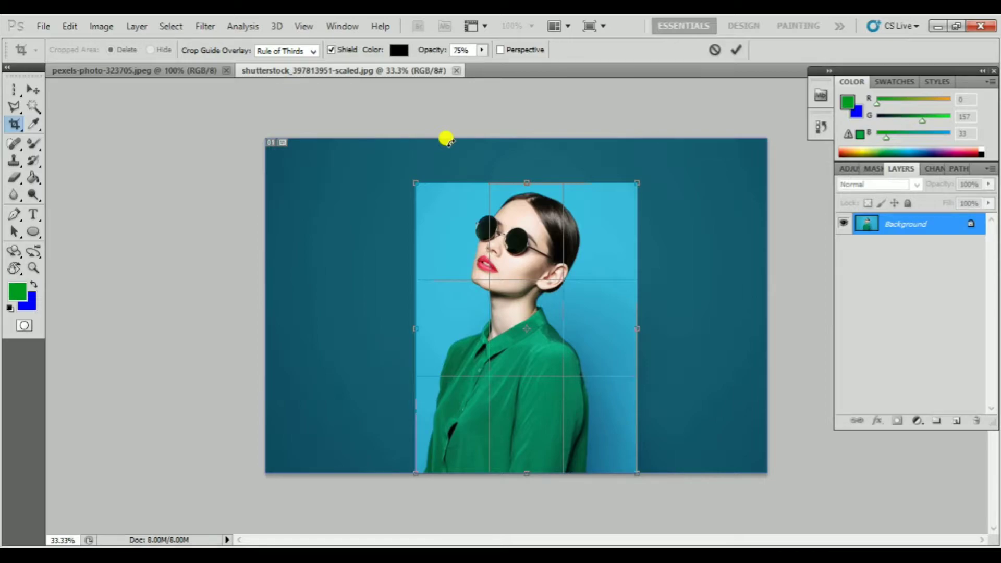
{"action": "key", "text": "Return"}
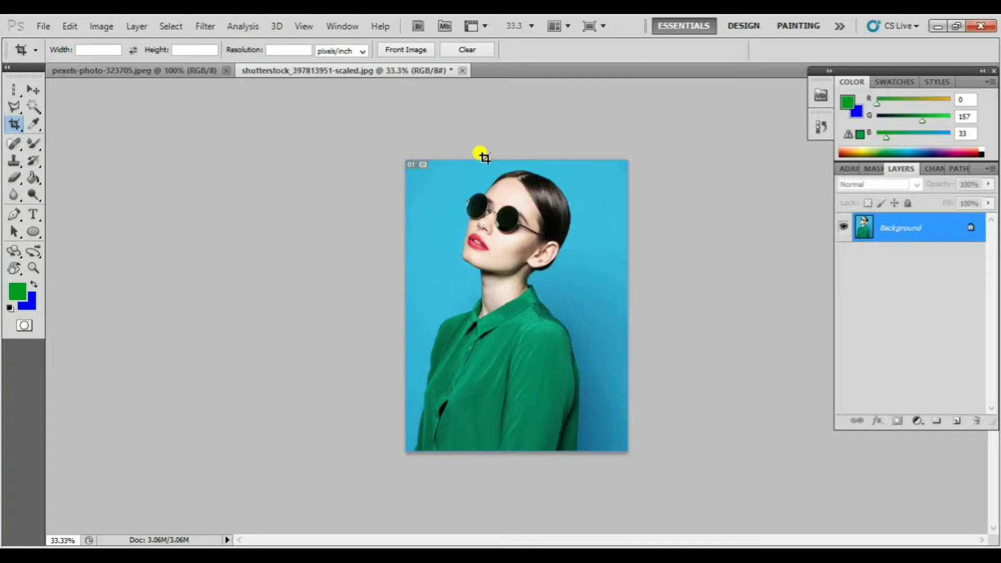
{"action": "left_click", "coordinate": [133, 29]}
{"action": "mouse_move", "coordinate": [172, 31]}
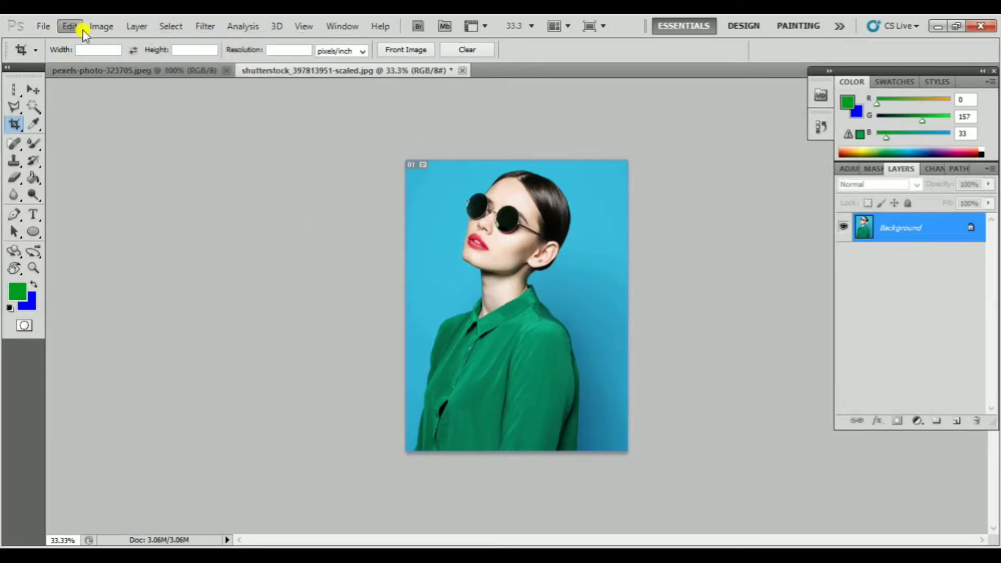
{"action": "left_click", "coordinate": [352, 237]}
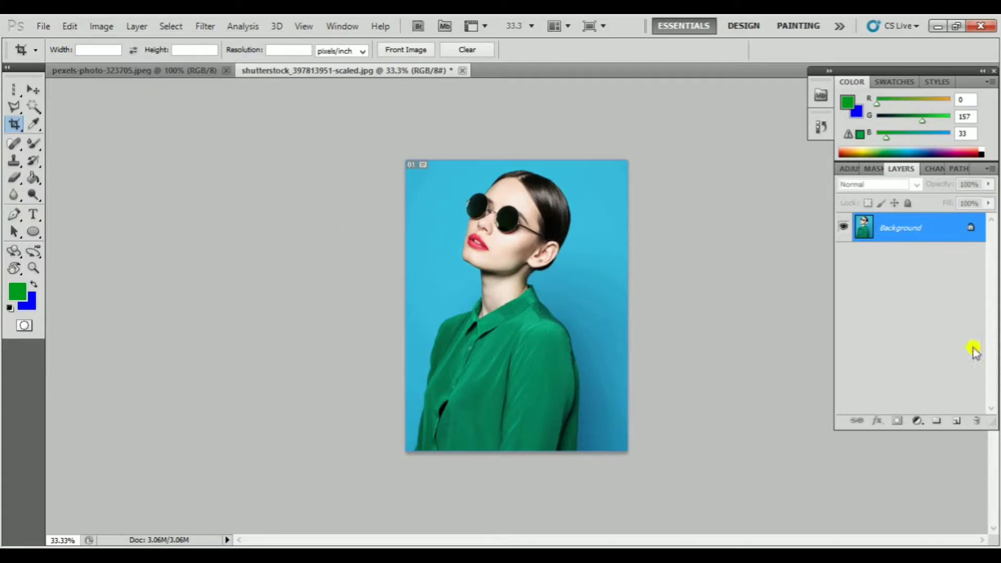
Convert the Background to a regular layer with the default settings, and undo both this conversion and the crop
{"action": "double_click", "coordinate": [902, 227]}
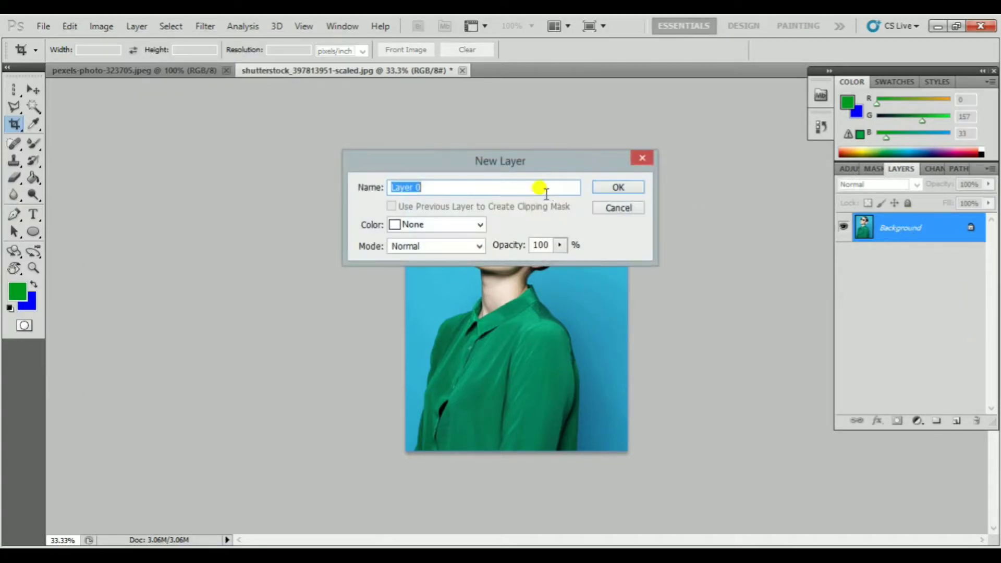
{"action": "left_click", "coordinate": [615, 188]}
{"action": "key", "text": "ctrl+z"}
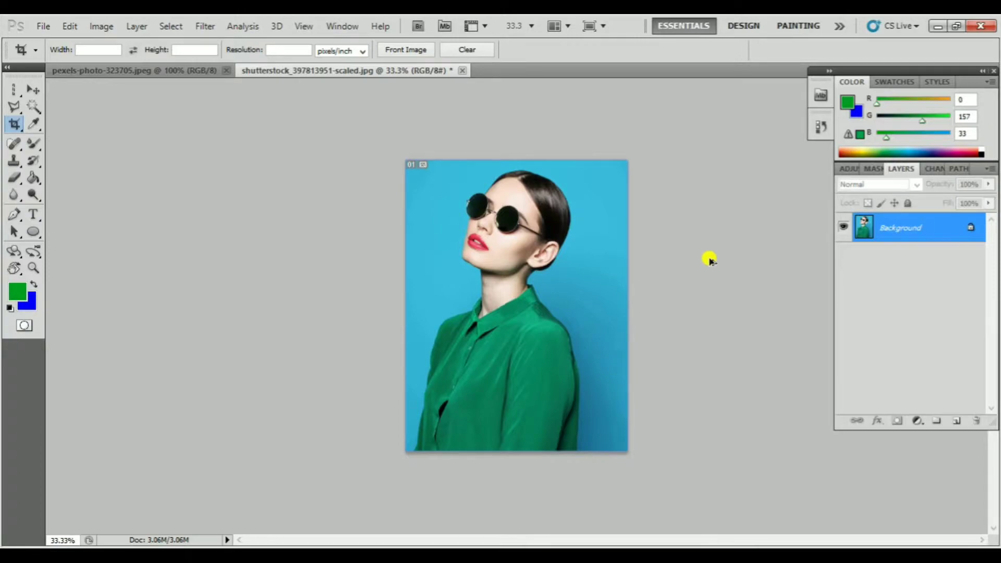
{"action": "key", "text": "ctrl+alt+z"}
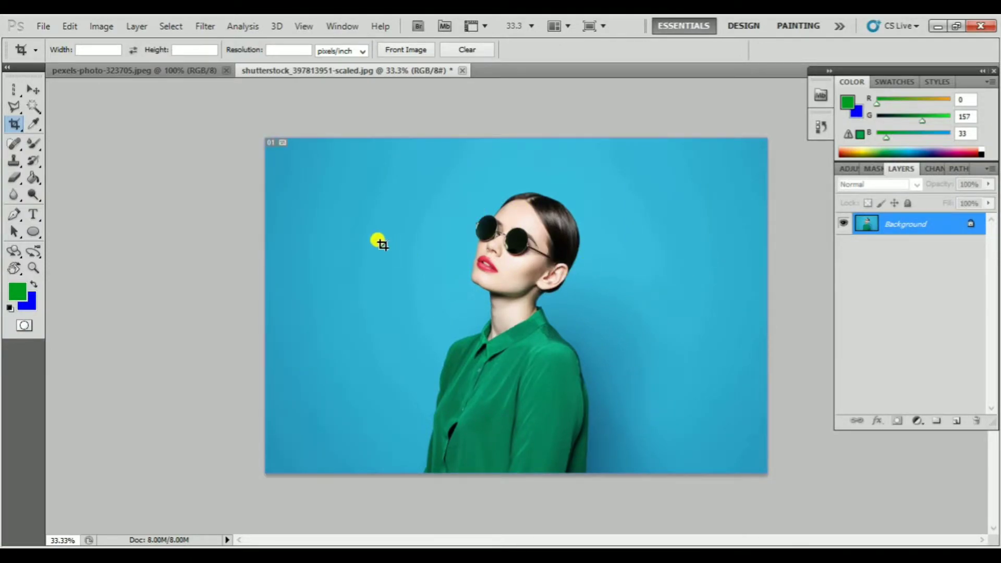
Draw a new crop frame around the woman and switch the crop guide overlay to None and back to Rule of Thirds
{"action": "left_click_drag", "start_coordinate": [415, 187], "coordinate": [639, 482]}
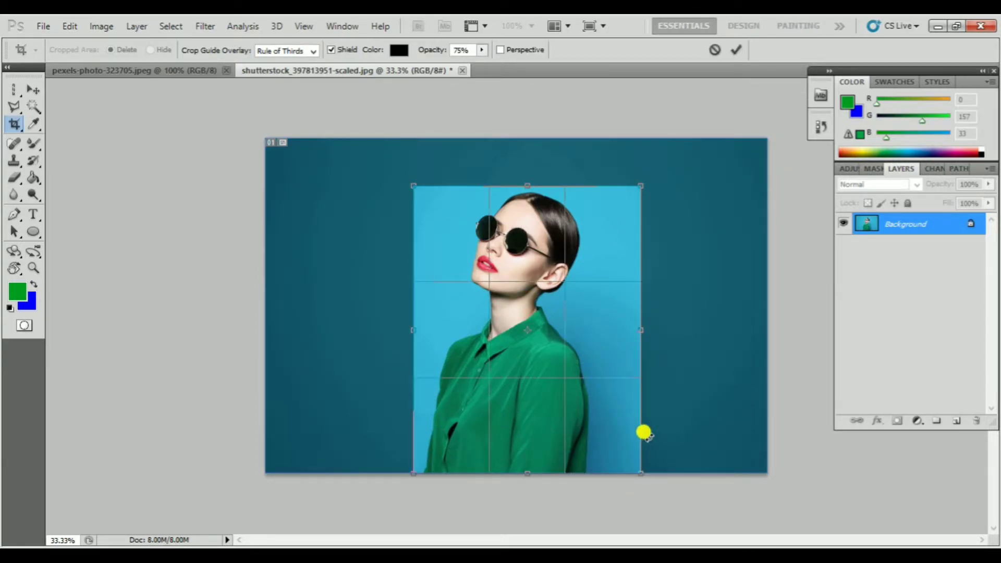
{"action": "left_click", "coordinate": [310, 53]}
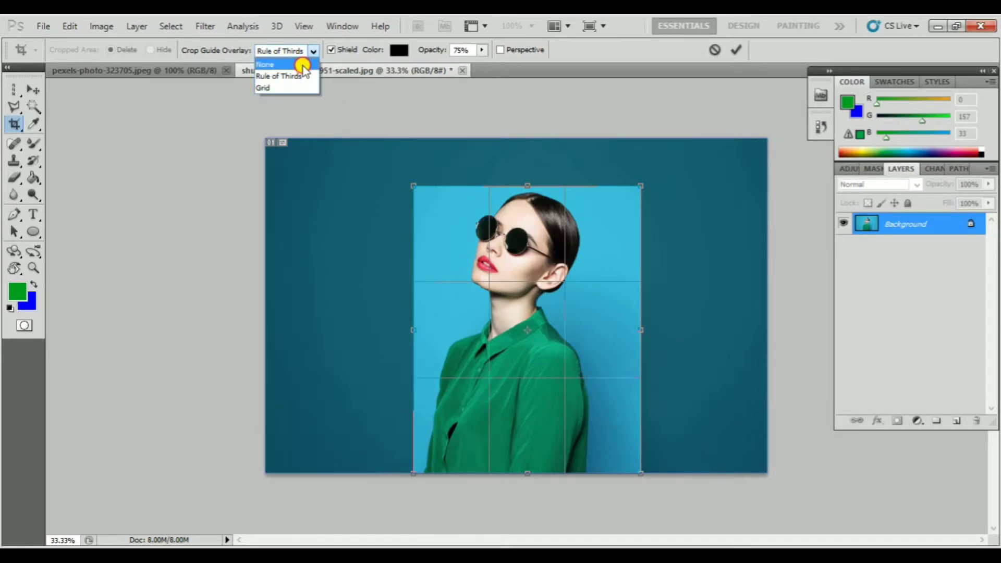
{"action": "left_click", "coordinate": [301, 64]}
{"action": "left_click", "coordinate": [311, 53]}
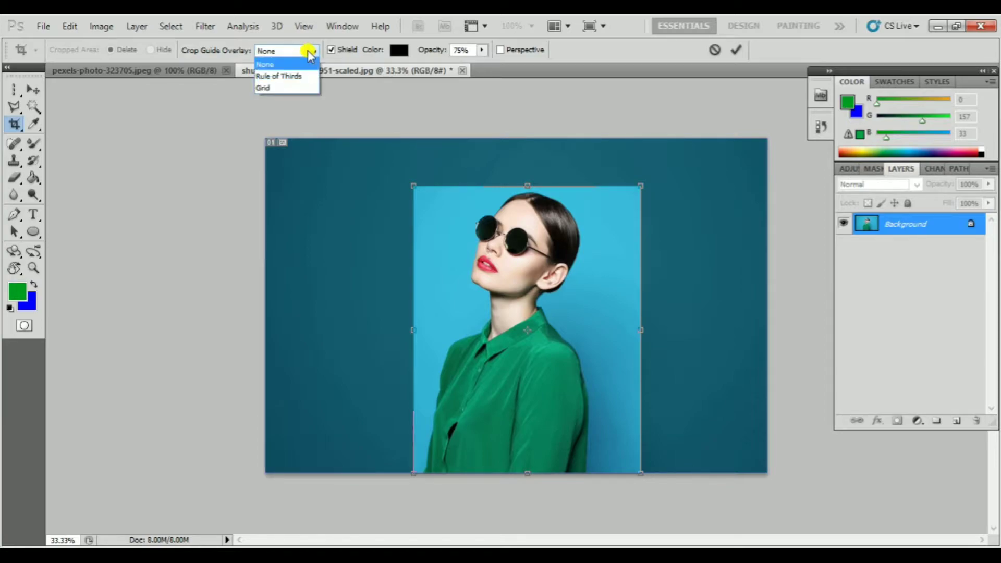
{"action": "left_click", "coordinate": [295, 78]}
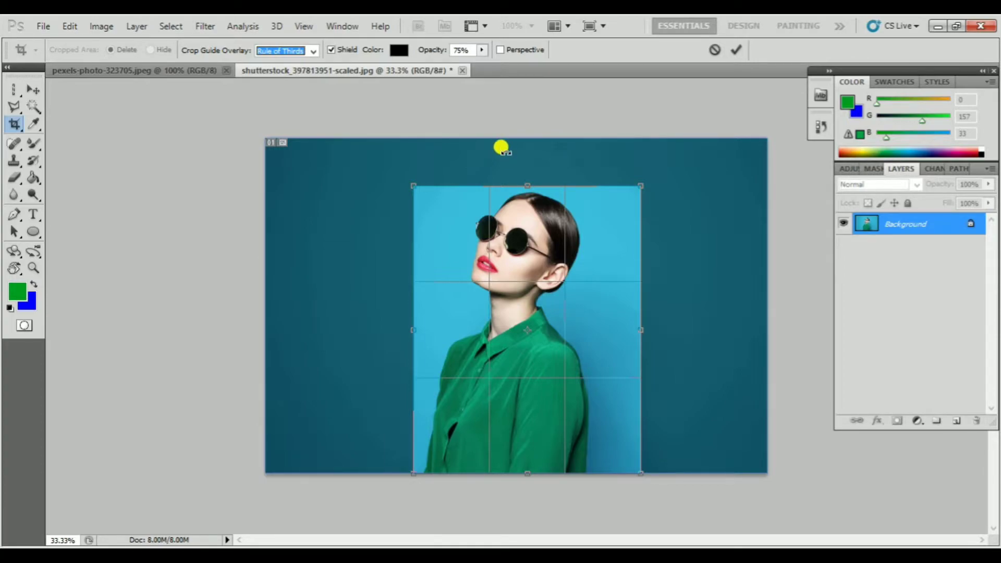
Apply the pending tall crop around the woman, and undo it
{"action": "key", "text": "Return"}
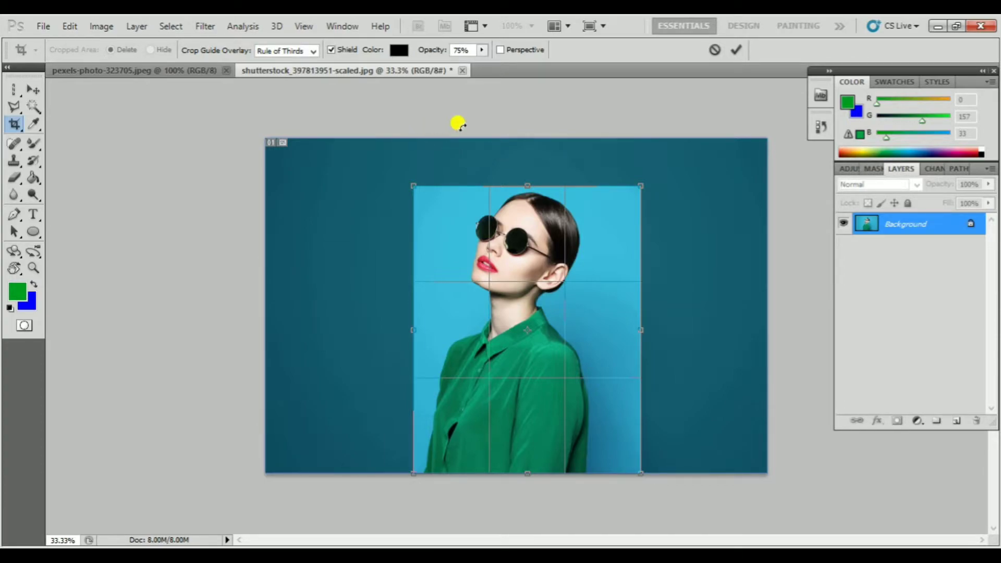
{"action": "key", "text": "Escape"}
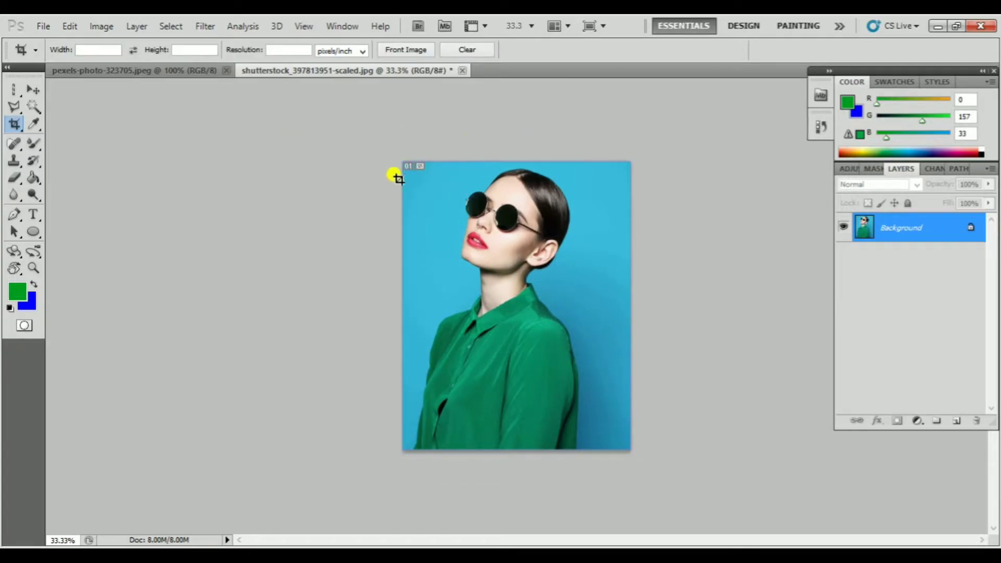
{"action": "key", "text": "ctrl+z"}
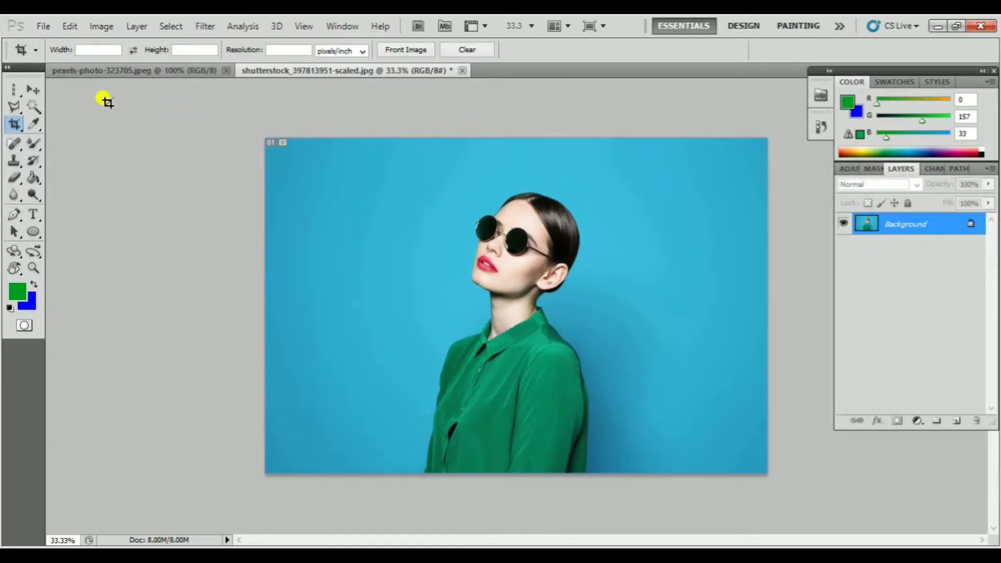
Draw a wider crop frame around the woman down to the lower image edge, review the guide overlay options, and cancel the crop
{"action": "left_click_drag", "start_coordinate": [14, 125], "coordinate": [50, 123]}
{"action": "left_click", "coordinate": [357, 52]}
{"action": "left_click", "coordinate": [369, 157]}
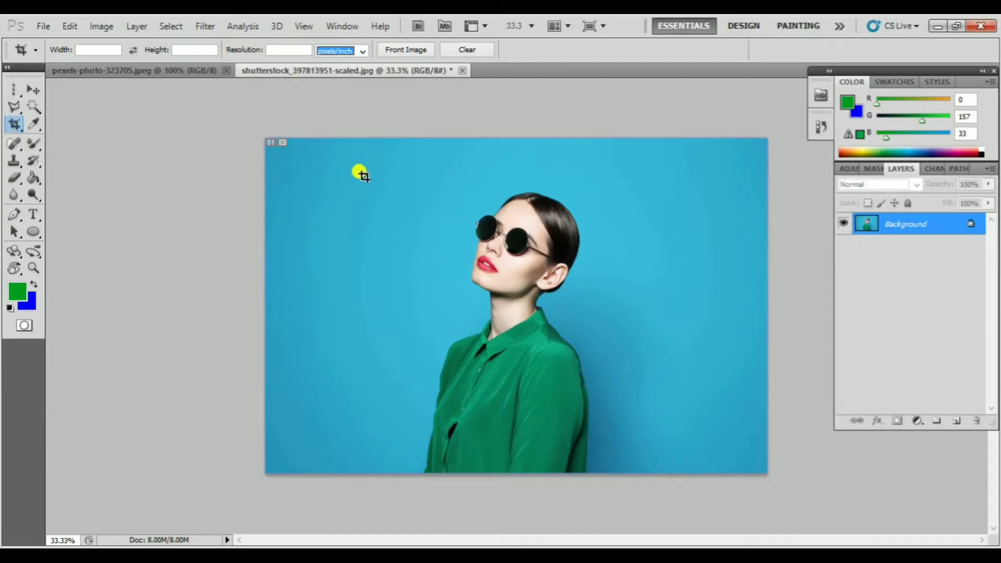
{"action": "left_click_drag", "start_coordinate": [381, 184], "coordinate": [584, 357]}
{"action": "left_click_drag", "start_coordinate": [649, 460], "coordinate": [667, 477]}
{"action": "left_click", "coordinate": [312, 50]}
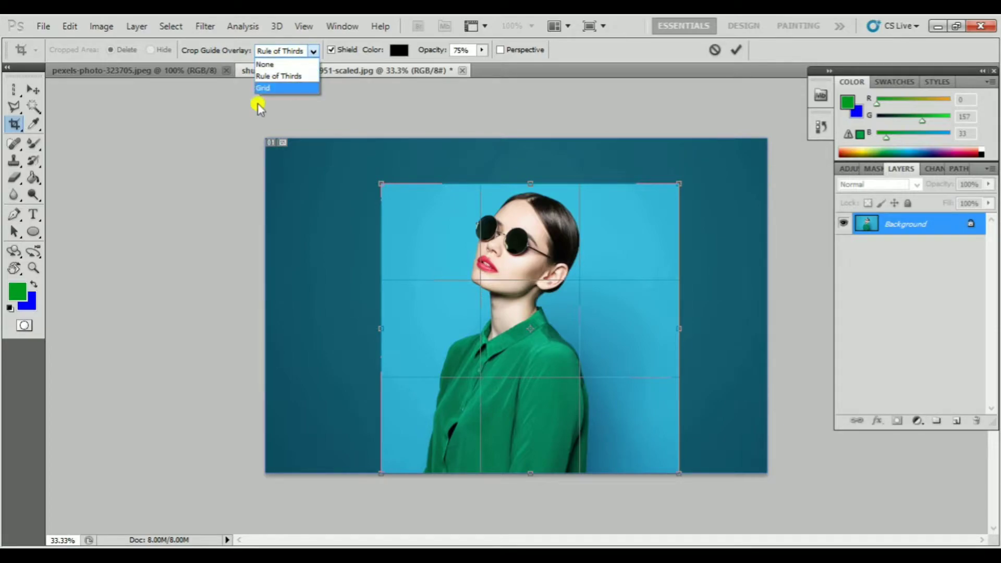
{"action": "left_click", "coordinate": [149, 176]}
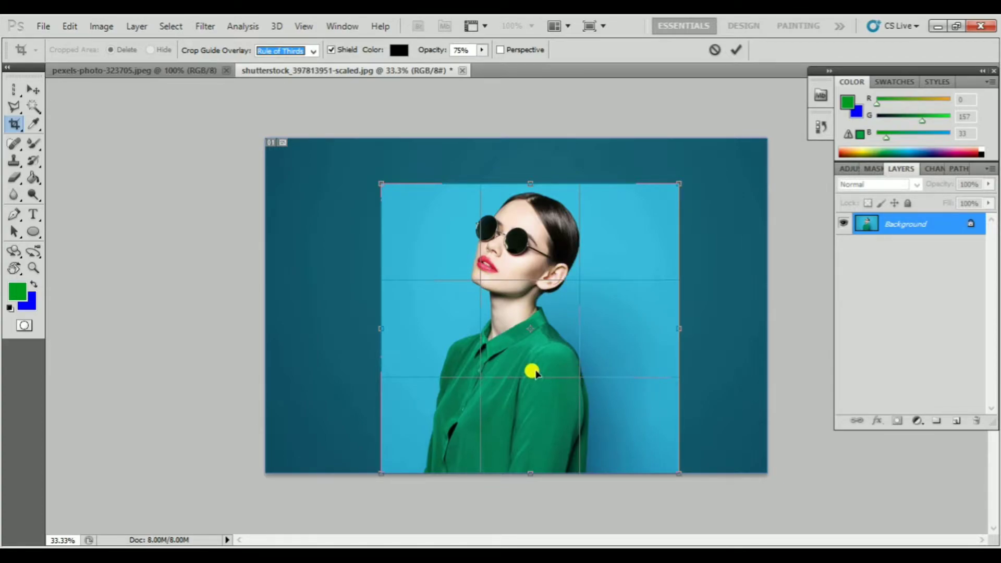
{"action": "key", "text": "Return"}
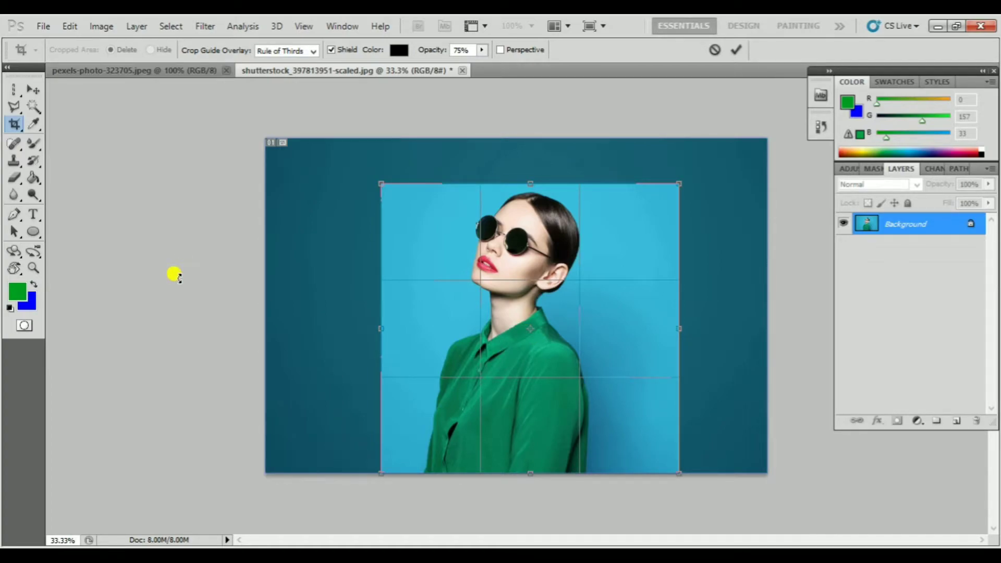
{"action": "key", "text": "Escape"}
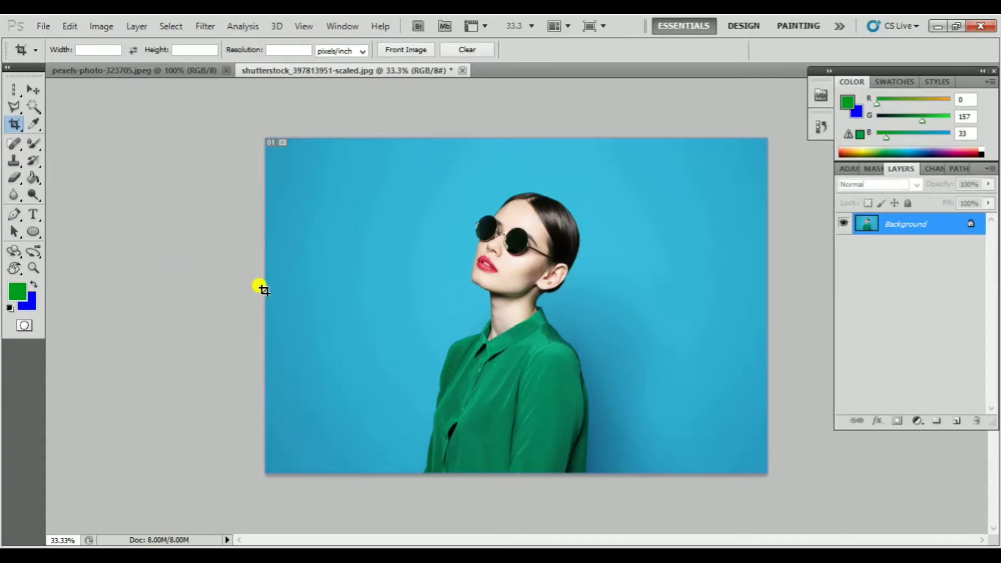
Crop the portrait photo tightly around the woman's head, and undo the crop
{"action": "left_click_drag", "start_coordinate": [431, 171], "coordinate": [589, 308]}
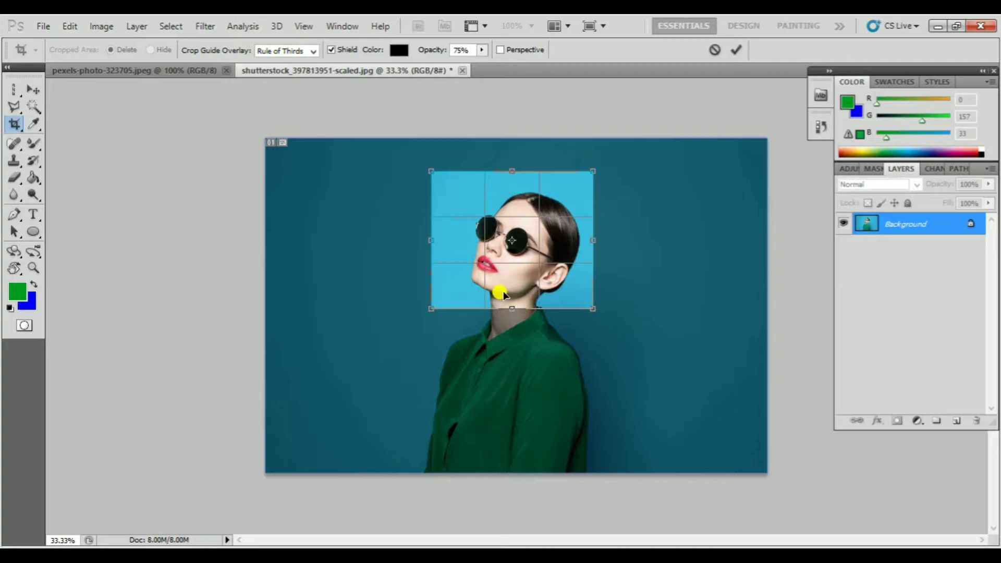
{"action": "key", "text": "Return"}
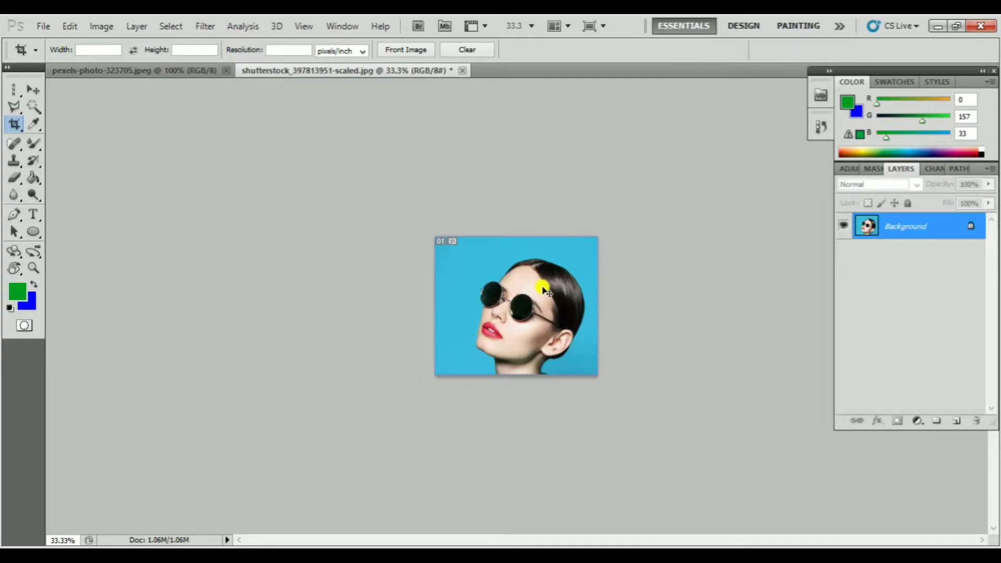
{"action": "key", "text": "ctrl+z"}
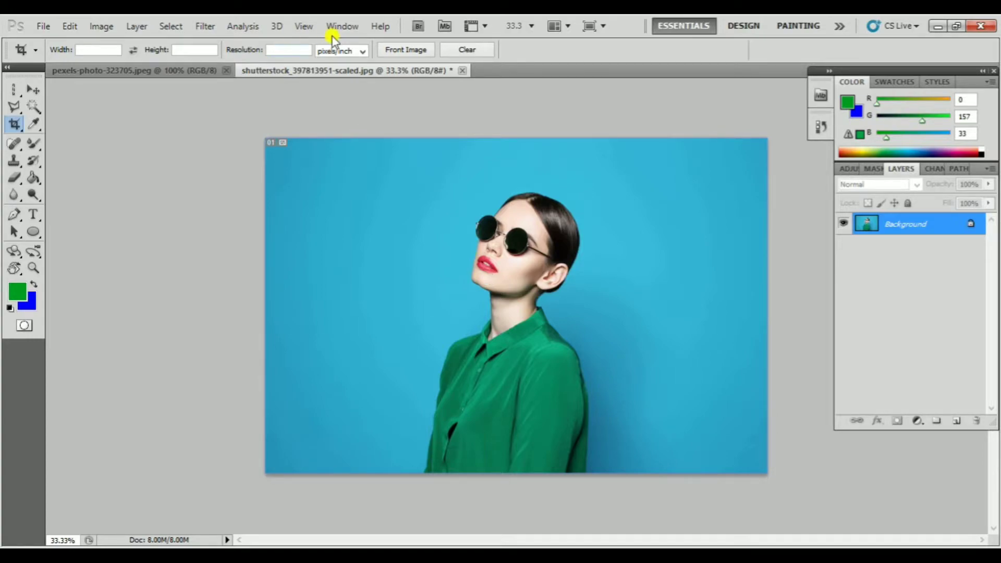
Draw a crop frame around the woman's head and upper body and lower the shield opacity to 19%
{"action": "left_click", "coordinate": [356, 53]}
{"action": "left_click", "coordinate": [339, 118]}
{"action": "left_click_drag", "start_coordinate": [386, 184], "coordinate": [661, 430]}
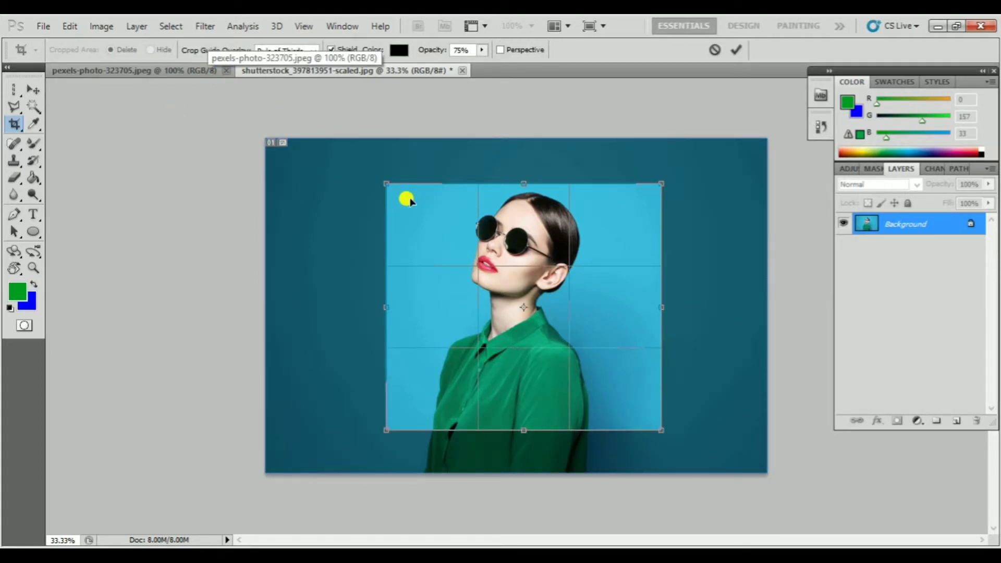
{"action": "left_click", "coordinate": [482, 50]}
{"action": "left_click_drag", "start_coordinate": [468, 67], "coordinate": [440, 62]}
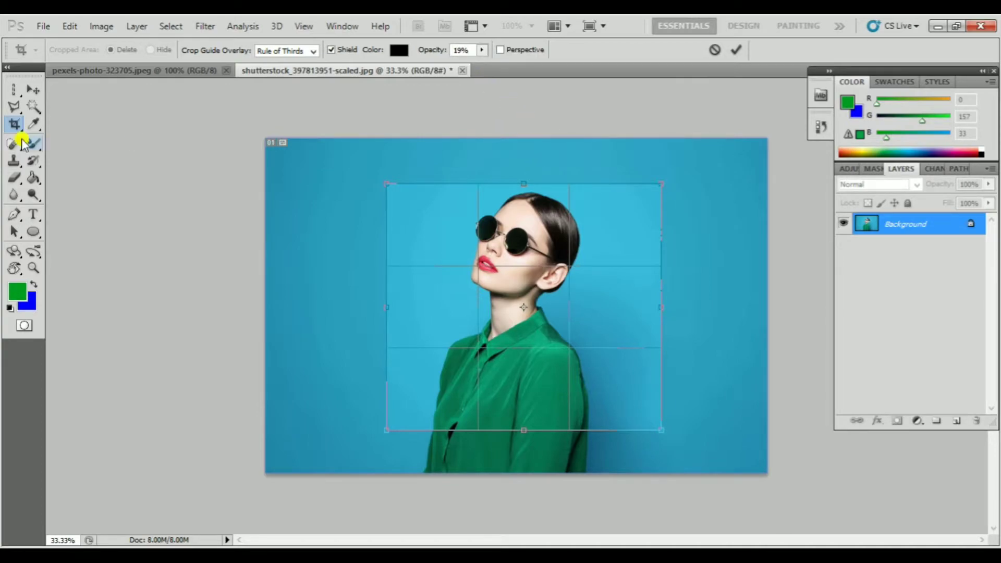
Switch to the Move tool, accept cropping the image to the pending frame, and undo that crop
{"action": "left_click", "coordinate": [32, 90]}
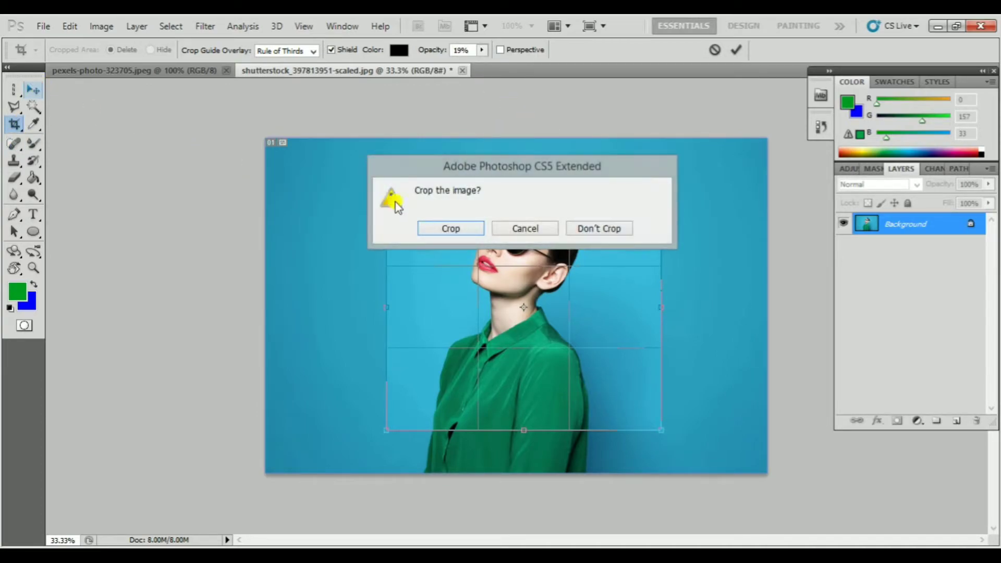
{"action": "left_click", "coordinate": [448, 228]}
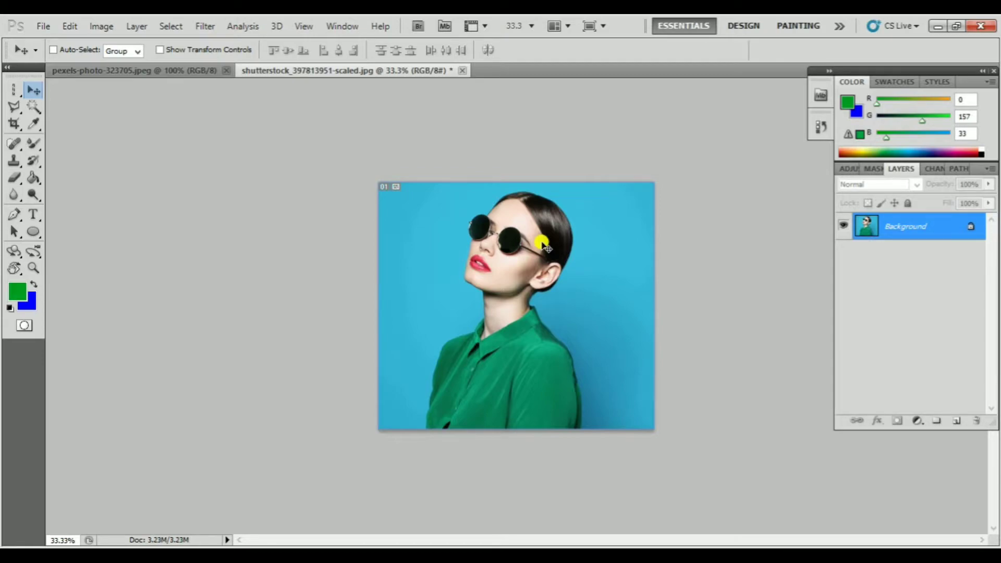
{"action": "key", "text": "ctrl+z"}
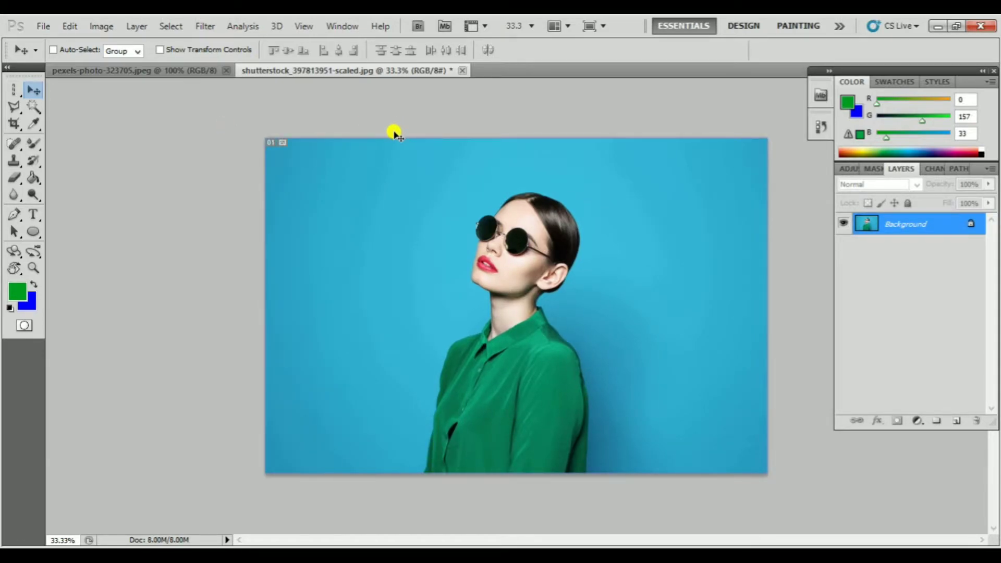
Crop the portrait to the woman's head and shoulders at the front image's size of 72.249 × 48.154 cm and 72 pixels/inch
{"action": "left_click", "coordinate": [17, 124]}
{"action": "left_click", "coordinate": [70, 123]}
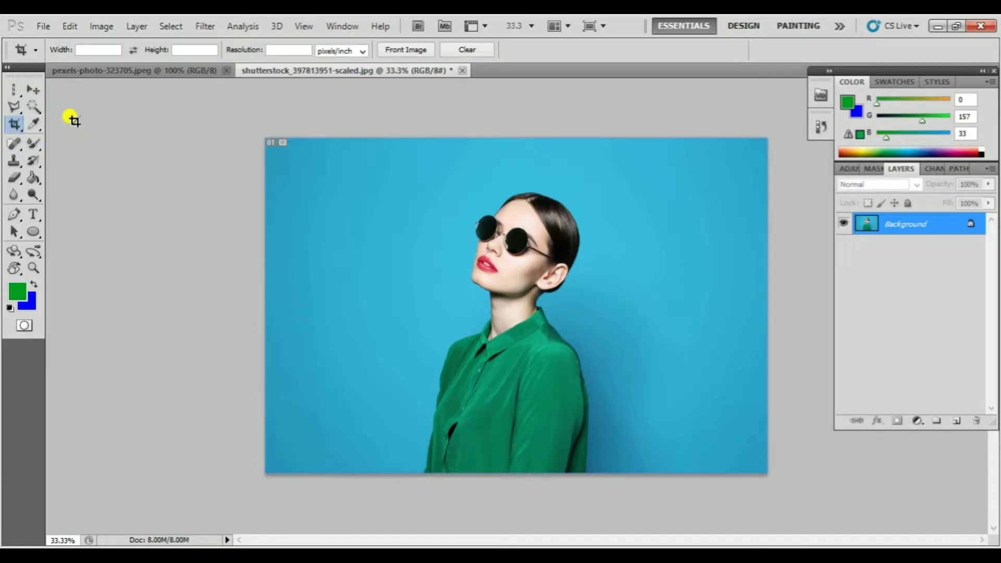
{"action": "left_click", "coordinate": [415, 52]}
{"action": "left_click_drag", "start_coordinate": [425, 187], "coordinate": [680, 482]}
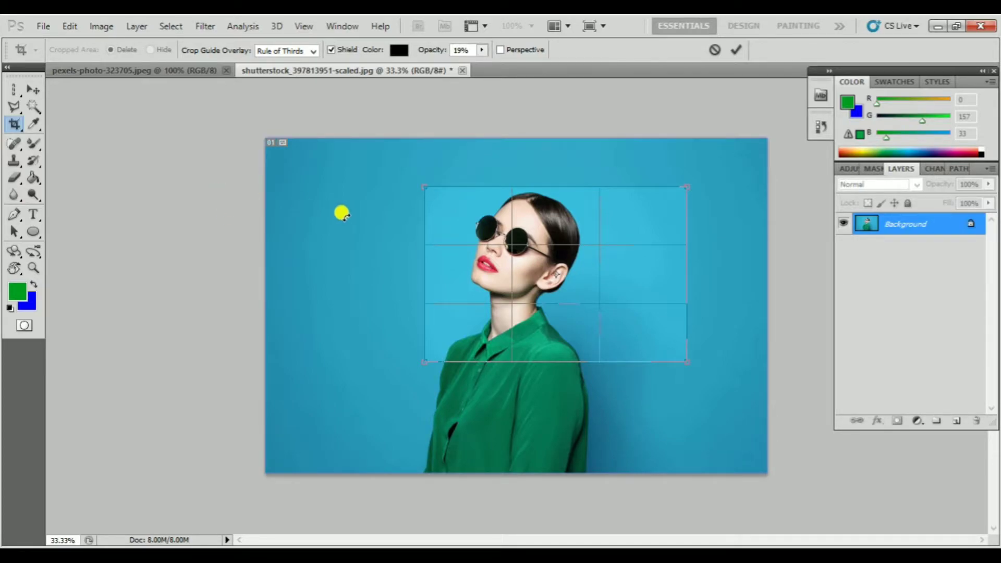
{"action": "double_click", "coordinate": [510, 240]}
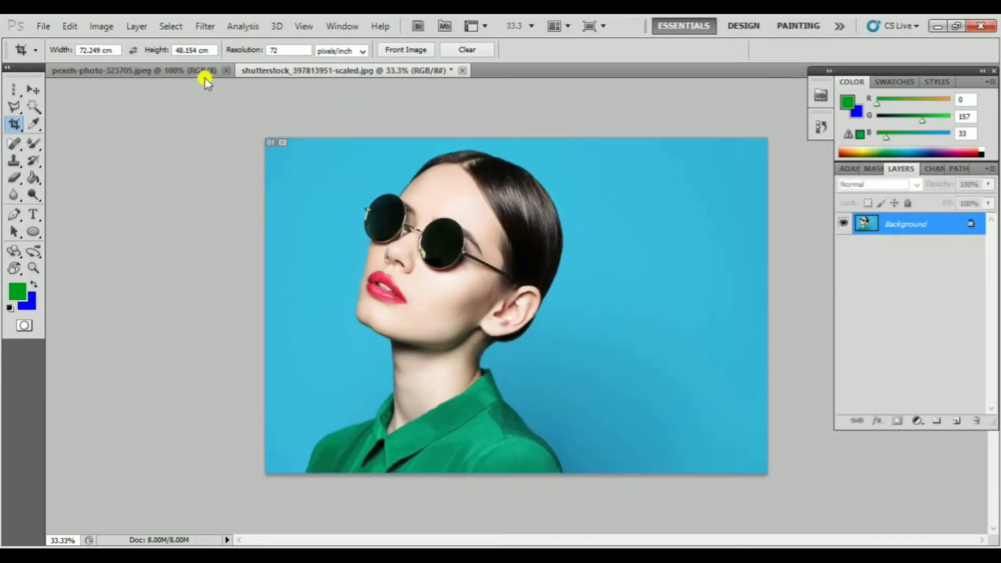
In pexels-photo-323705.jpeg, crop the top of the tower with Perspective enabled, and undo the crop
{"action": "left_click", "coordinate": [188, 73]}
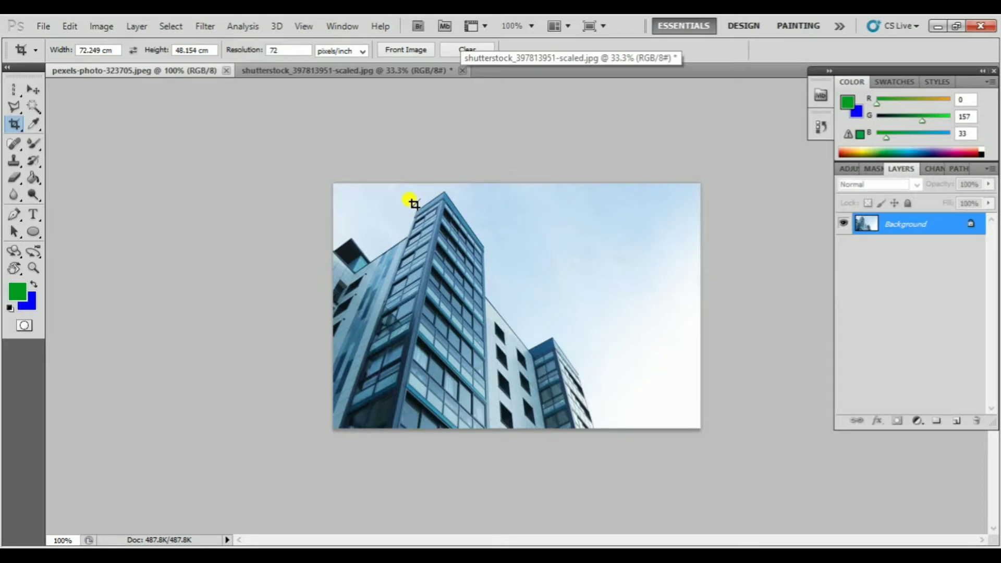
{"action": "left_click_drag", "start_coordinate": [411, 203], "coordinate": [497, 347]}
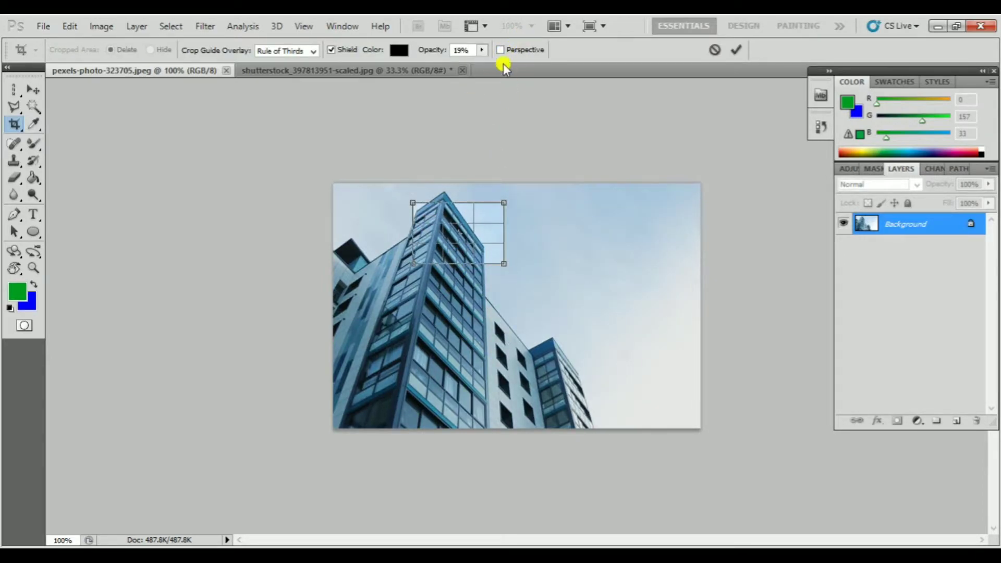
{"action": "left_click", "coordinate": [500, 50]}
{"action": "key", "text": "Return"}
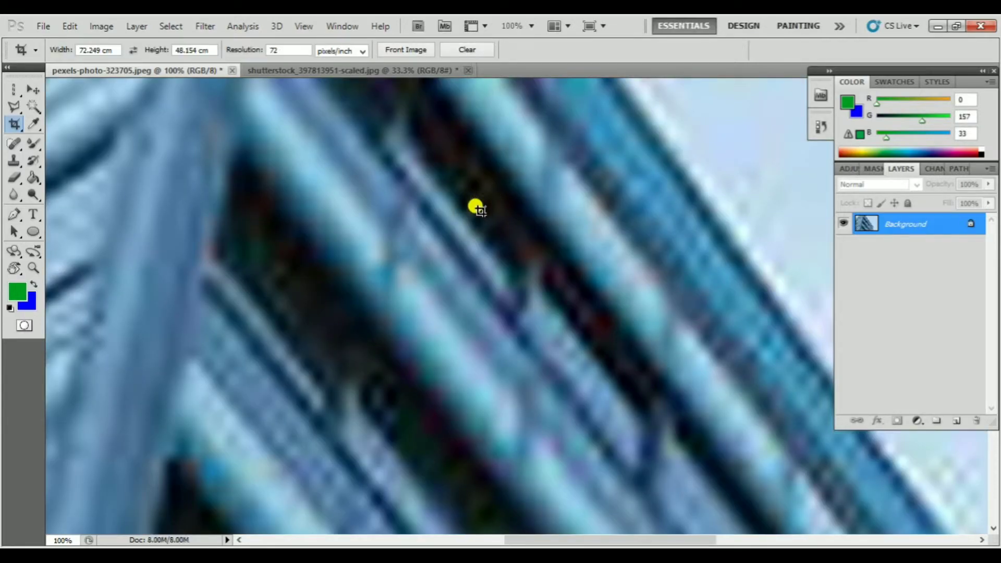
{"action": "key", "text": "ctrl+z"}
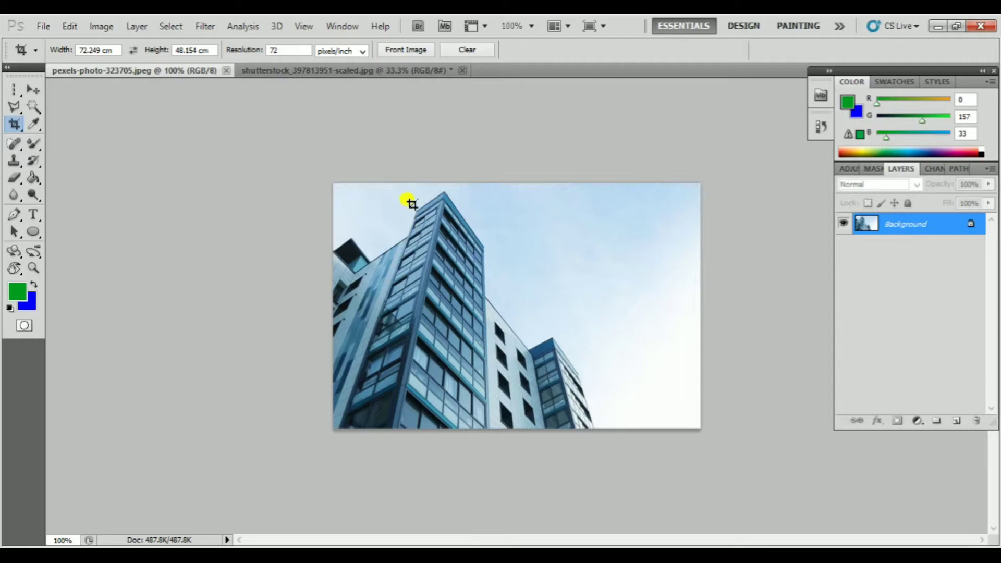
{"action": "left_click", "coordinate": [438, 198]}
{"action": "key", "text": "Return"}
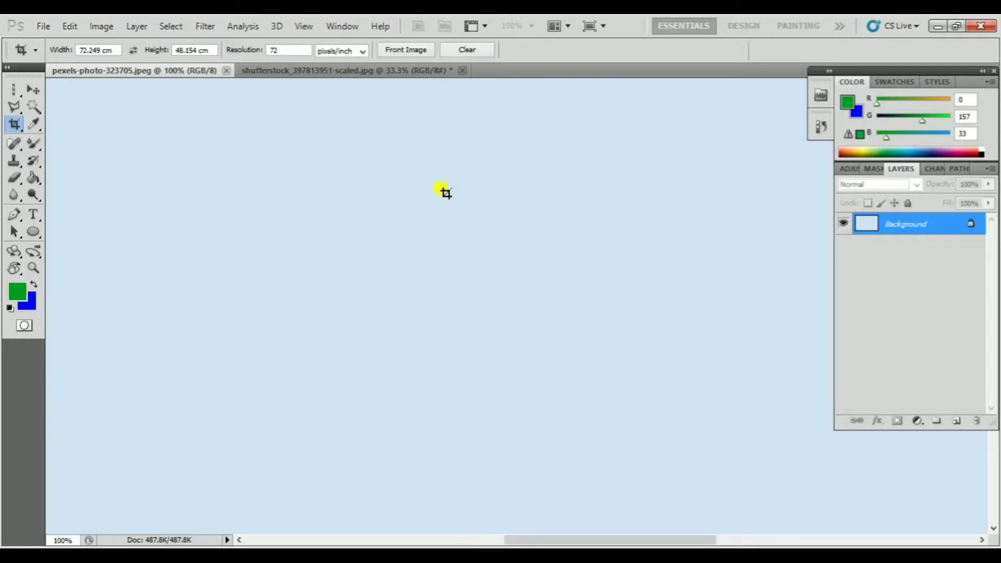
{"action": "key", "text": "ctrl+z"}
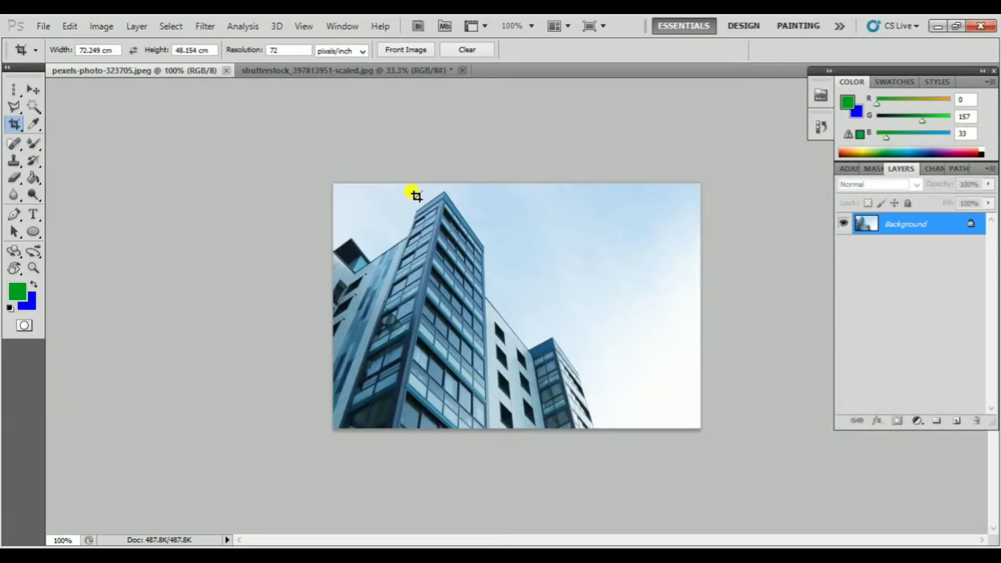
Perspective-crop the tower's right glass facade by fitting the four corners of a crop frame to the facade's edges
{"action": "left_click", "coordinate": [16, 127]}
{"action": "left_click", "coordinate": [52, 123]}
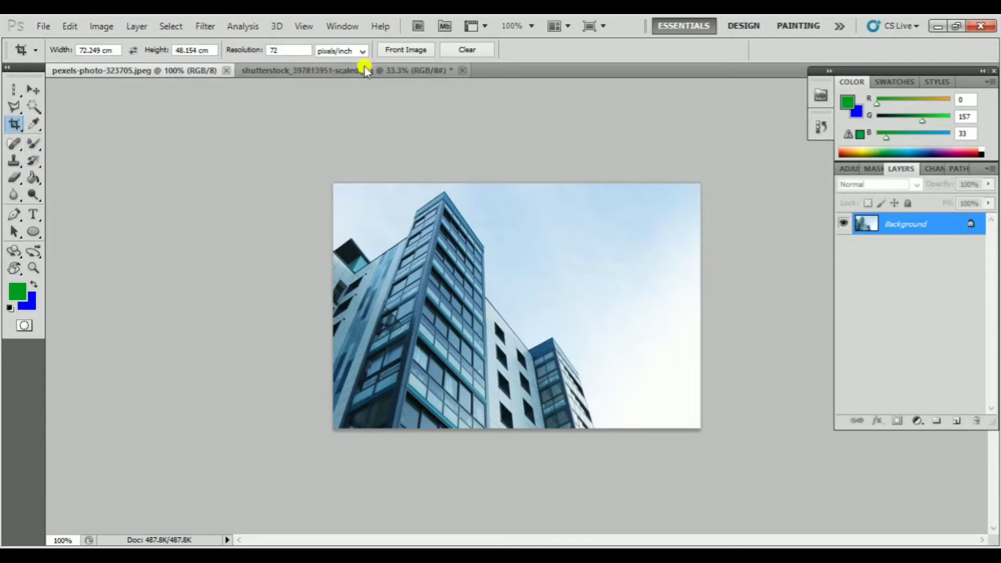
{"action": "left_click_drag", "start_coordinate": [345, 199], "coordinate": [551, 409]}
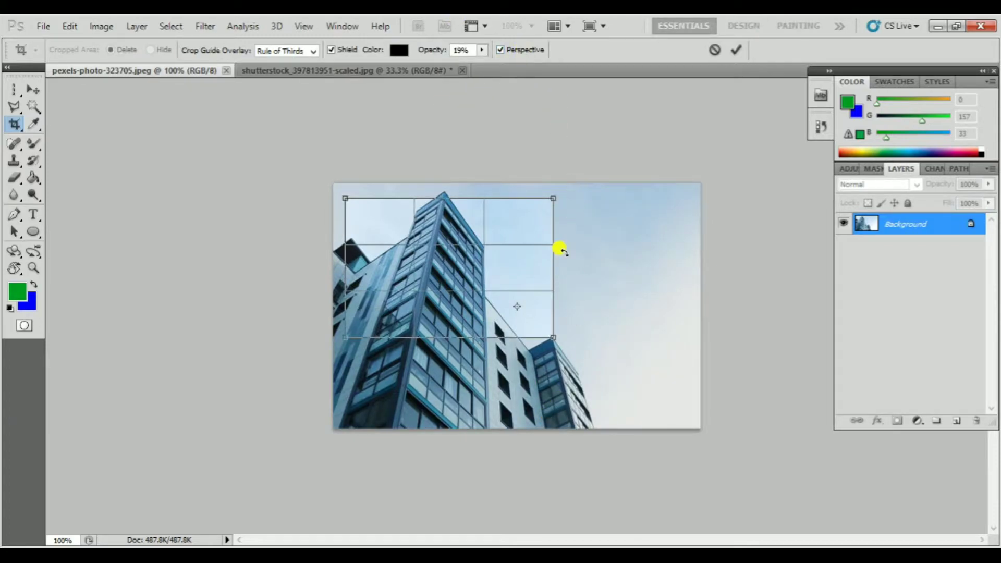
{"action": "mouse_move", "coordinate": [554, 339]}
{"action": "left_mouse_down"}
{"action": "mouse_move", "coordinate": [532, 402]}
{"action": "mouse_move", "coordinate": [477, 338]}
{"action": "mouse_move", "coordinate": [574, 276]}
{"action": "mouse_move", "coordinate": [616, 292]}
{"action": "mouse_move", "coordinate": [532, 308]}
{"action": "mouse_move", "coordinate": [562, 330]}
{"action": "left_mouse_up"}
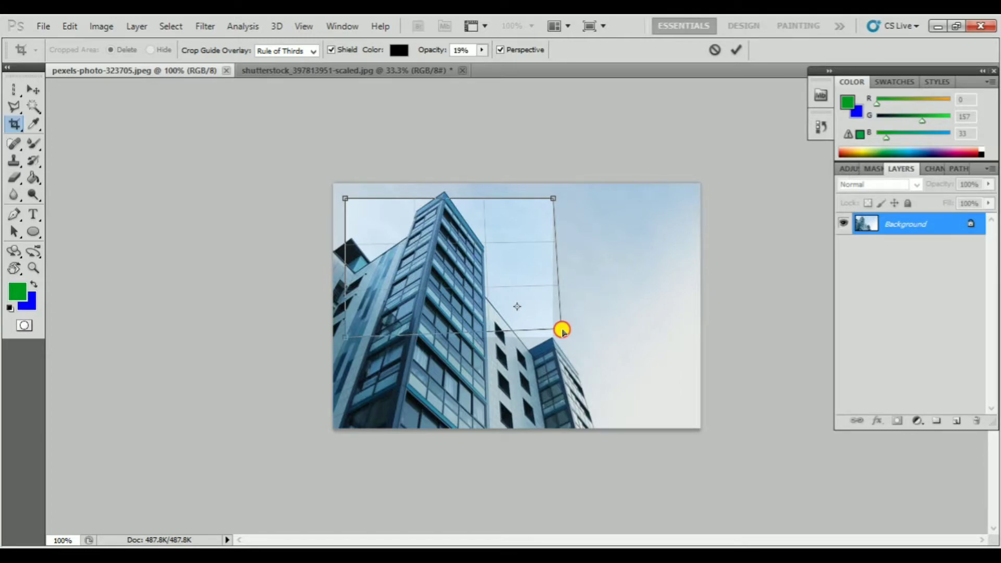
{"action": "left_click_drag", "start_coordinate": [562, 330], "coordinate": [485, 332]}
{"action": "left_click_drag", "start_coordinate": [555, 197], "coordinate": [484, 246]}
{"action": "left_click_drag", "start_coordinate": [345, 199], "coordinate": [443, 191]}
{"action": "left_click_drag", "start_coordinate": [349, 339], "coordinate": [391, 428]}
{"action": "left_click_drag", "start_coordinate": [484, 331], "coordinate": [486, 432]}
{"action": "key", "text": "Return"}
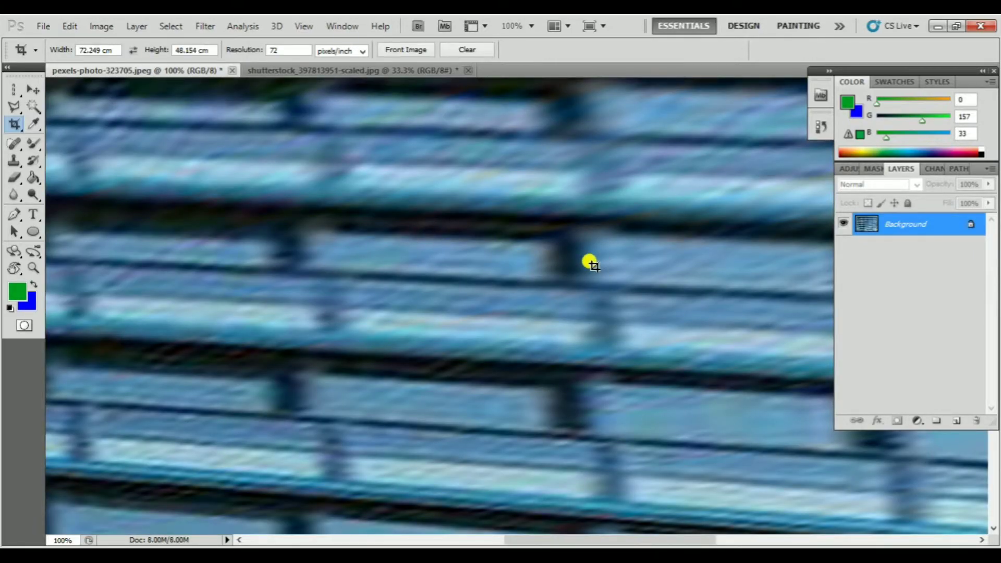
Check the whole perspective-cropped facade, undo the crop, and return the building photo to 100% view
{"action": "key", "text": "ctrl+minus"}
{"action": "key", "text": "ctrl+minus"}
{"action": "key", "text": "ctrl+minus"}
{"action": "key", "text": "ctrl+minus"}
{"action": "key", "text": "ctrl+minus"}
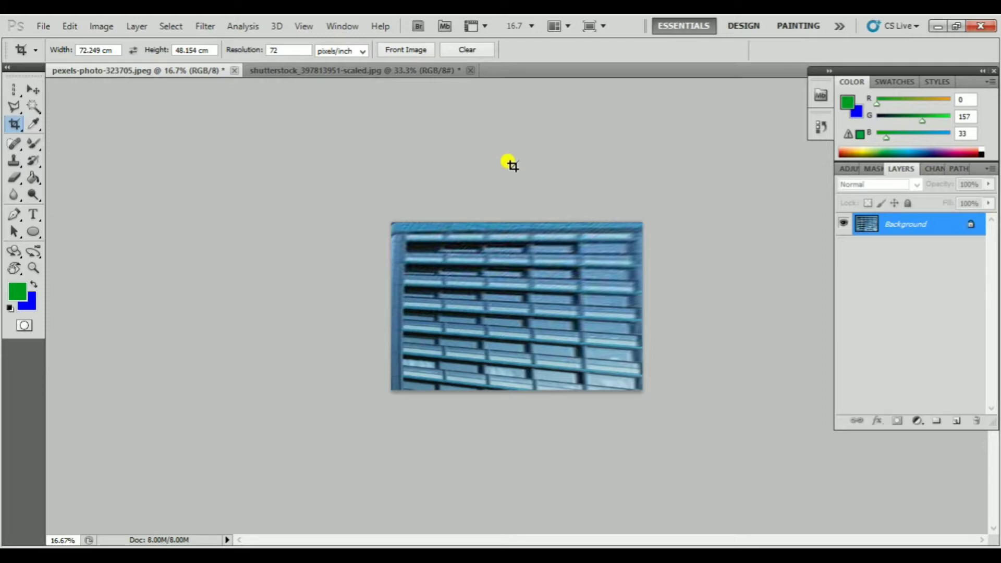
{"action": "key", "text": "ctrl+z"}
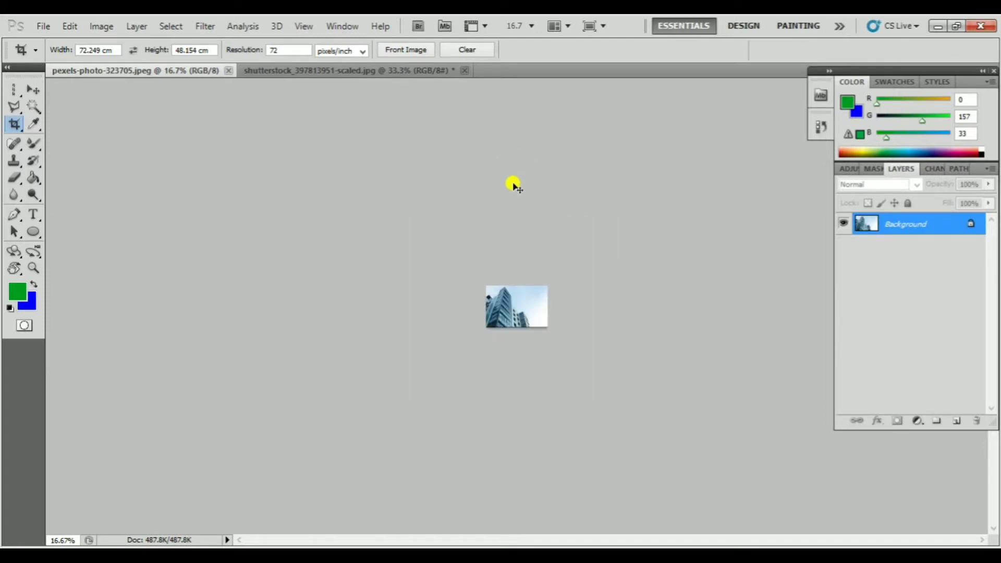
{"action": "key", "text": "ctrl+plus"}
{"action": "key", "text": "ctrl+plus"}
{"action": "key", "text": "ctrl+plus"}
{"action": "key", "text": "ctrl+plus"}
{"action": "key", "text": "ctrl+plus"}
{"action": "key", "text": "ctrl+plus"}
{"action": "key", "text": "ctrl+plus"}
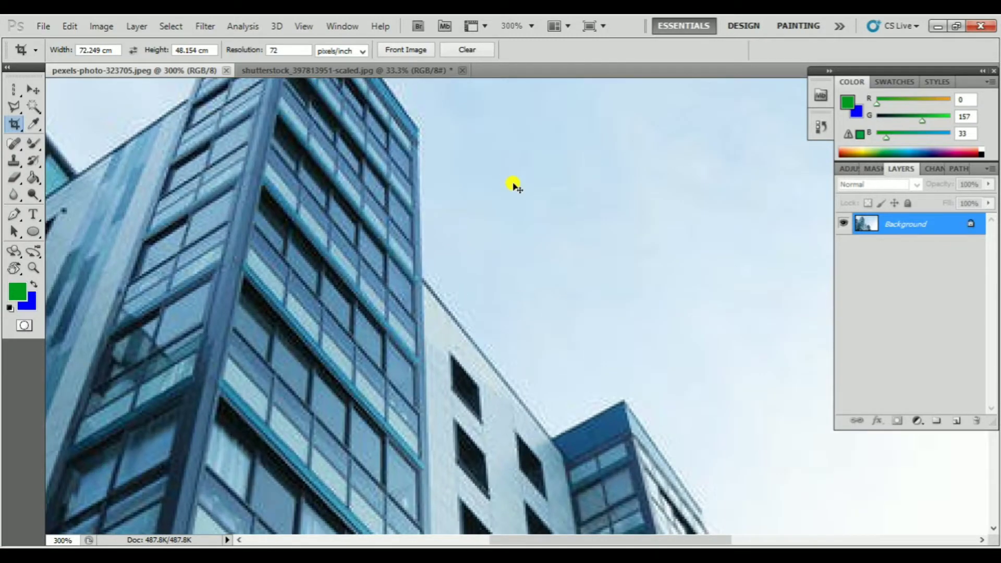
{"action": "key", "text": "ctrl+minus"}
{"action": "key", "text": "ctrl+minus"}
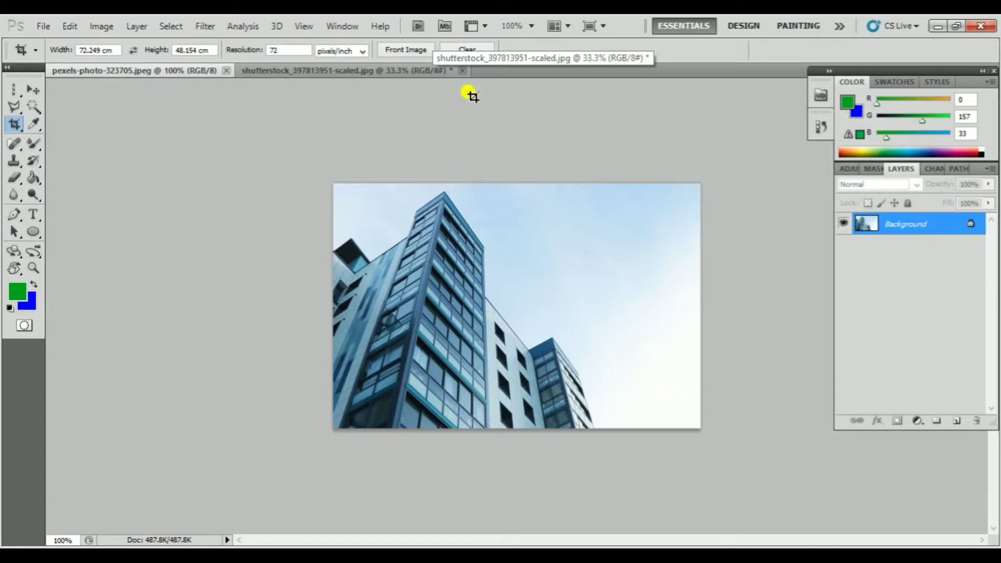
Draw a large rectangular slice across the middle of the building photo with the Slice tool
{"action": "right_click", "coordinate": [14, 124]}
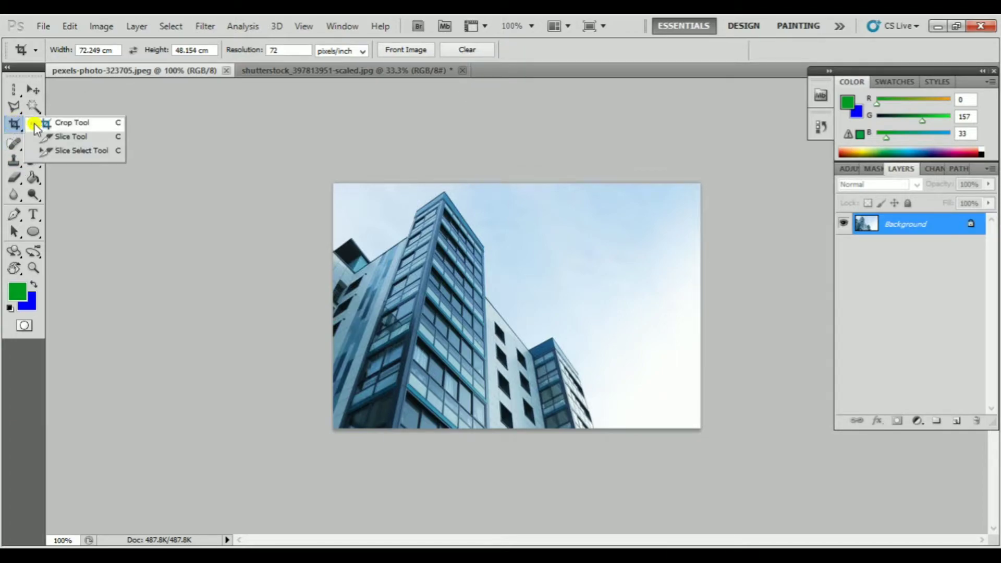
{"action": "left_click", "coordinate": [94, 138]}
{"action": "left_click_drag", "start_coordinate": [349, 214], "coordinate": [662, 373]}
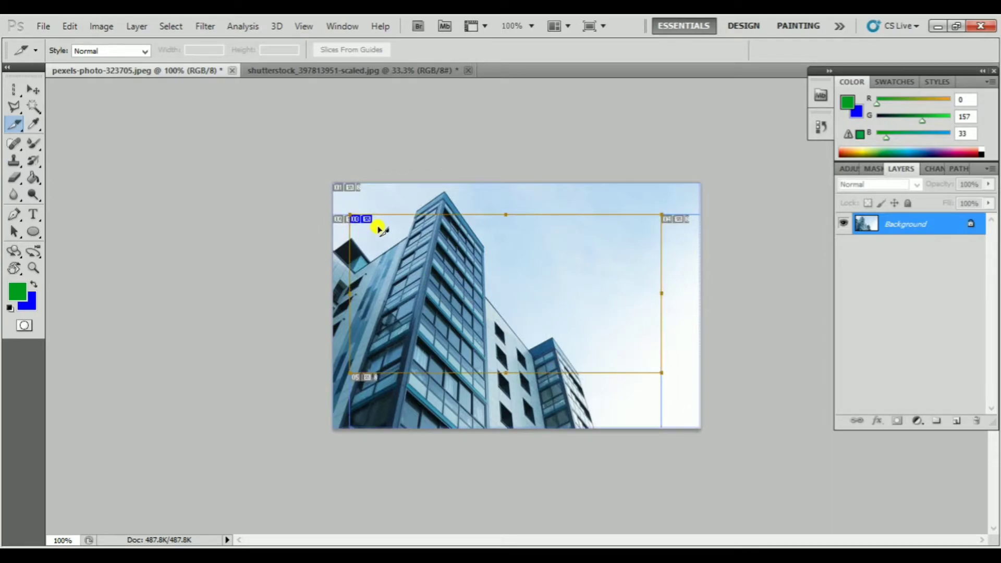
Set the Slice tool's style to Fixed Aspect Ratio and undo the slice drawn on the building photo
{"action": "left_click", "coordinate": [142, 52]}
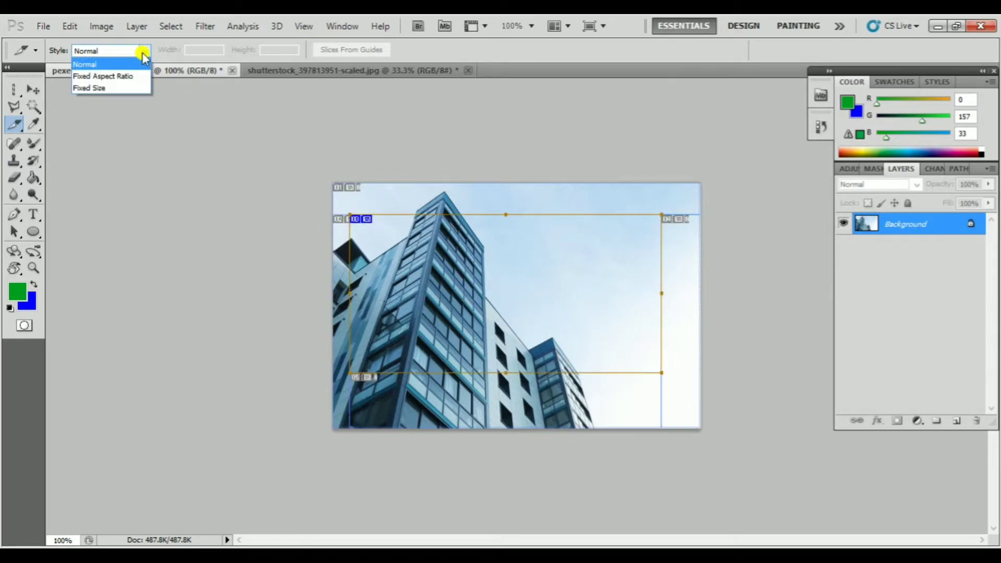
{"action": "left_click", "coordinate": [137, 77]}
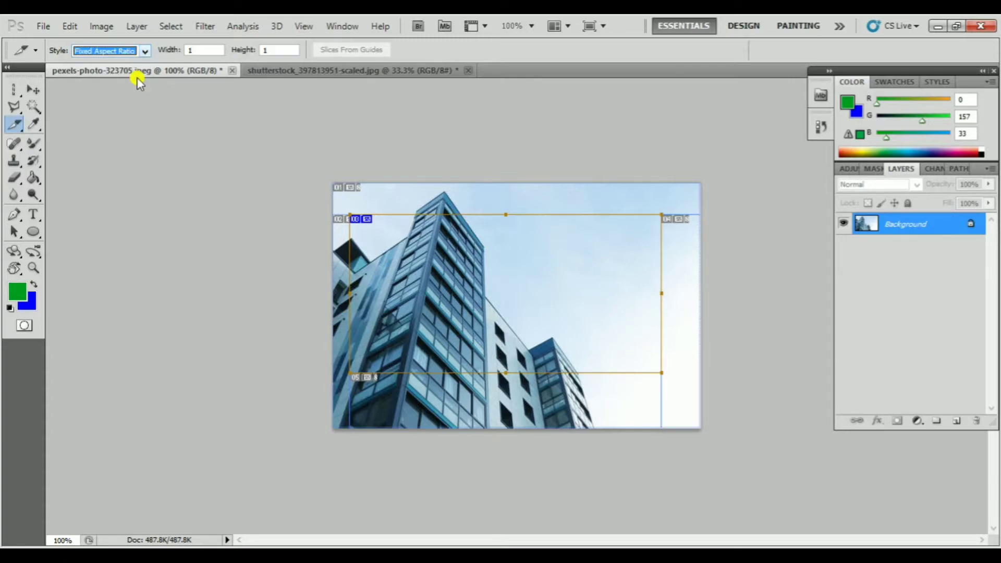
{"action": "key", "text": "ctrl+z"}
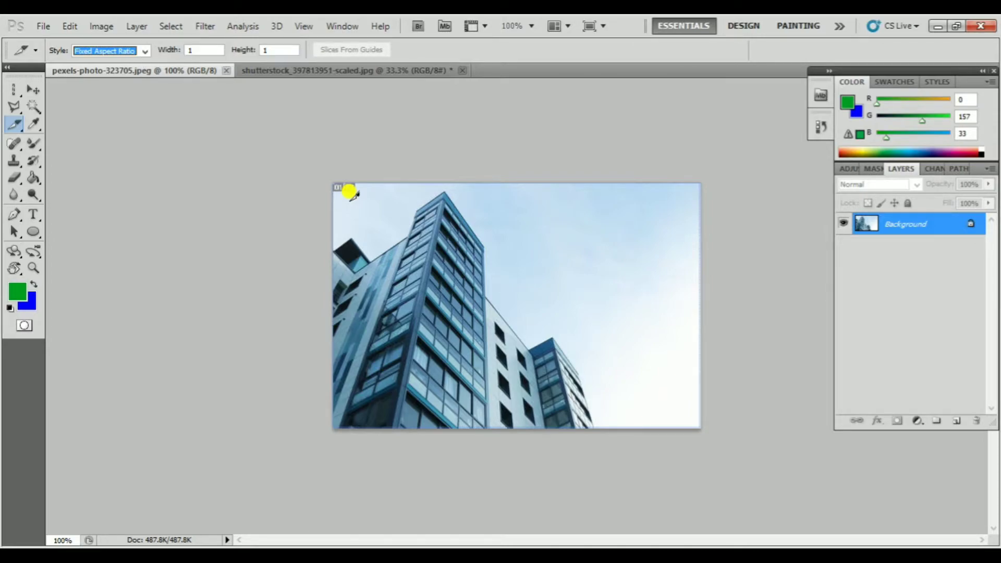
Select the slice covering the whole building photo with the Slice Select tool, and review the grouped crop and slice tools
{"action": "left_click_drag", "start_coordinate": [9, 127], "coordinate": [74, 149]}
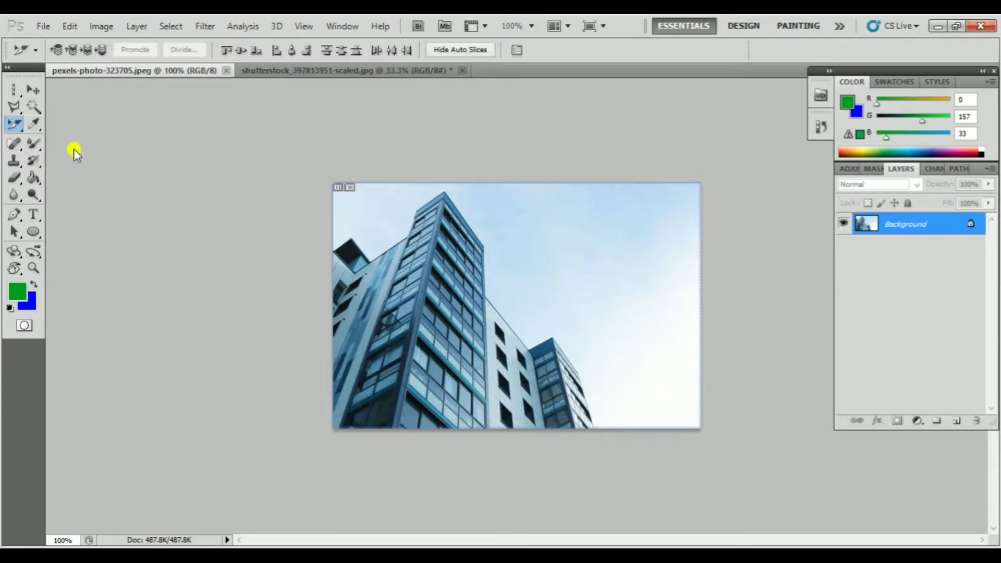
{"action": "left_click", "coordinate": [360, 204]}
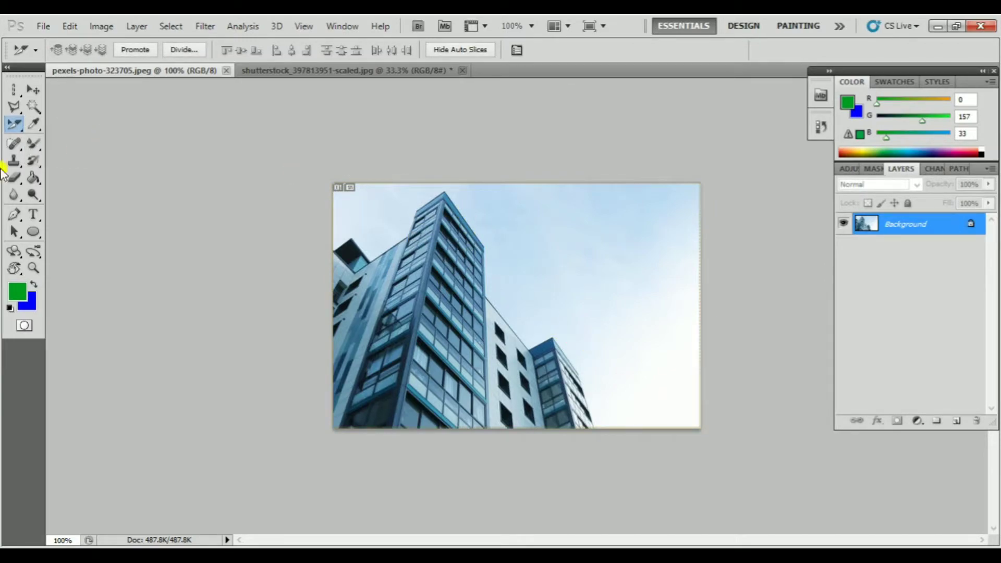
{"action": "left_click_drag", "start_coordinate": [16, 123], "coordinate": [91, 130]}
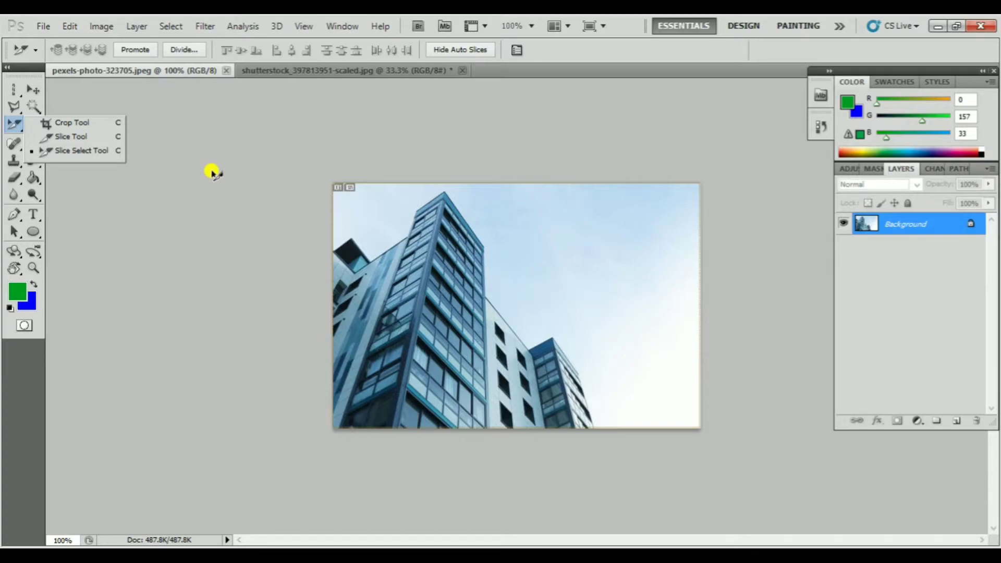
Sample the grey area beside the building photo with the Eyedropper tool, and look over the tools grouped with the Mixer Brush
{"action": "left_click", "coordinate": [33, 90]}
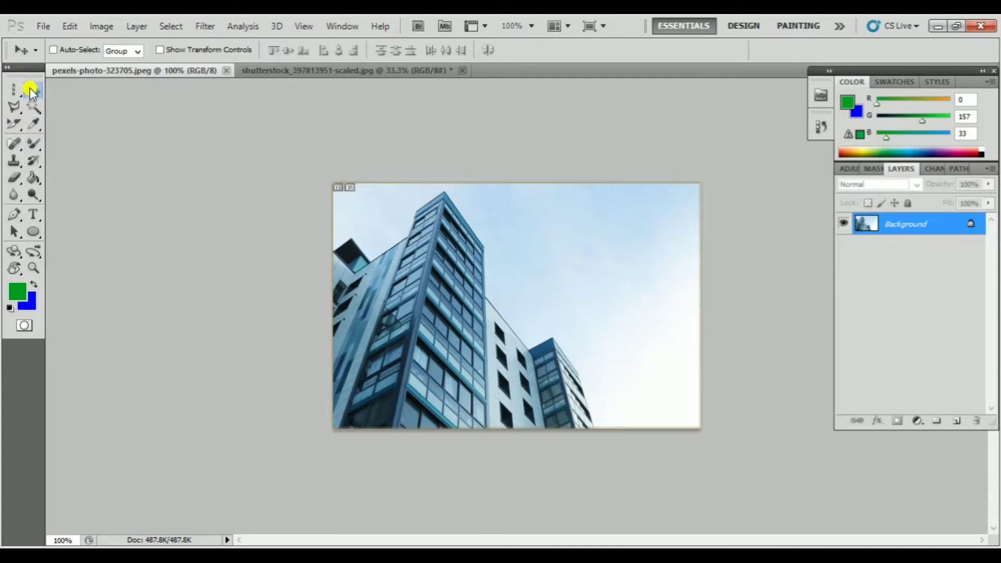
{"action": "left_click_drag", "start_coordinate": [31, 130], "coordinate": [30, 128]}
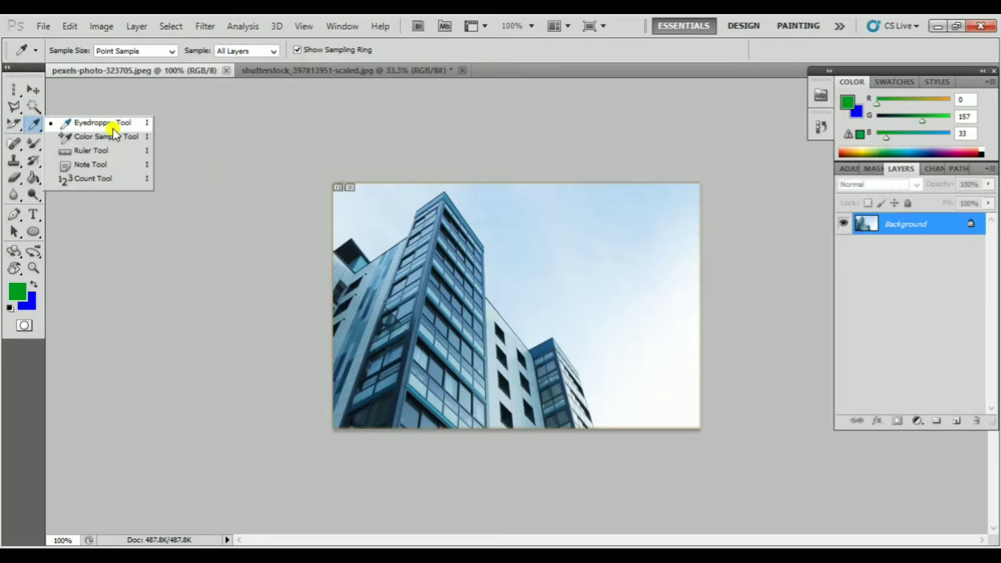
{"action": "left_click", "coordinate": [175, 244]}
{"action": "left_click_drag", "start_coordinate": [33, 146], "coordinate": [32, 150]}
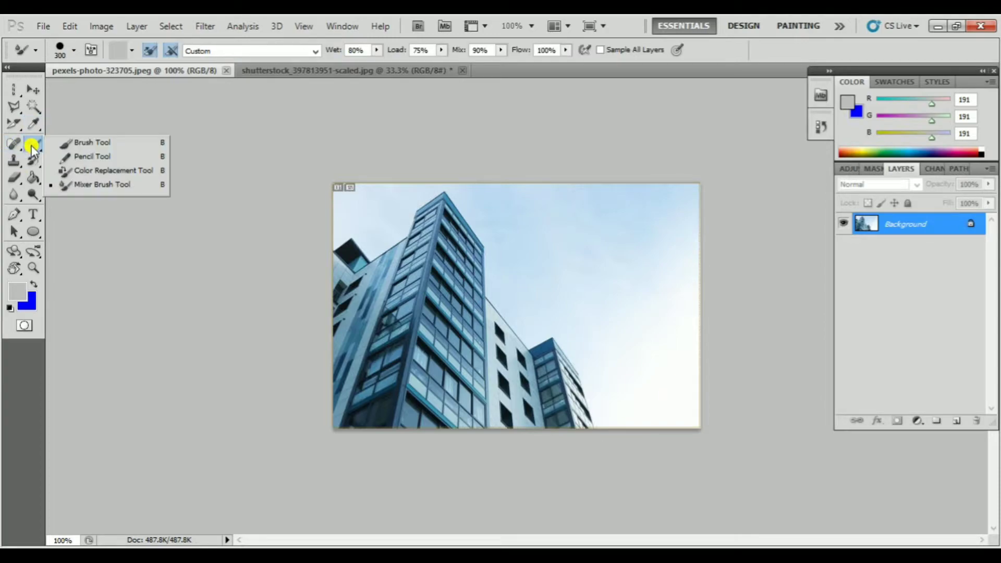
{"action": "left_click", "coordinate": [186, 73]}
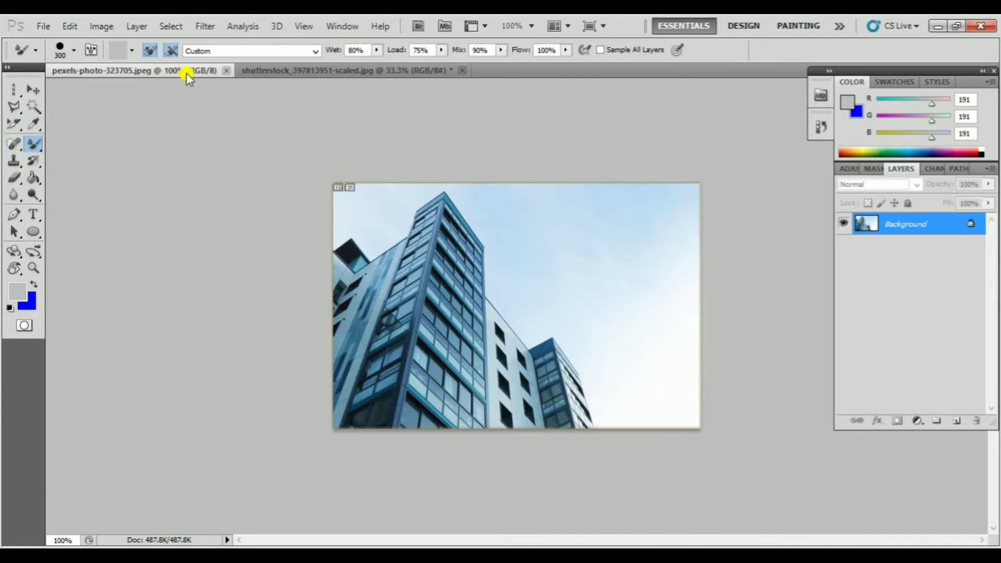
Switch to shutterstock_397813951-scaled.jpg and choose the Brush tool with a size of 78 px
{"action": "left_click", "coordinate": [308, 70]}
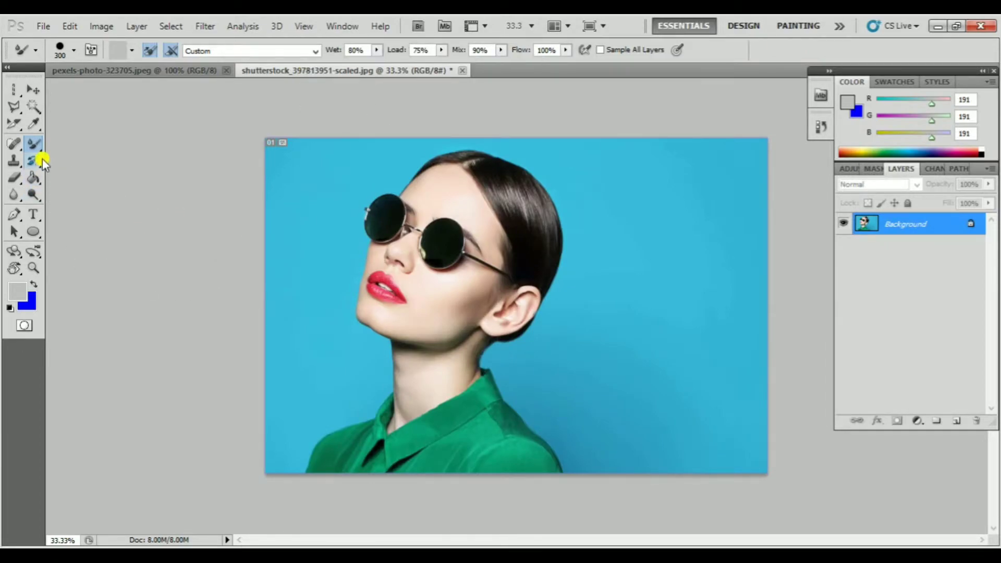
{"action": "left_click_drag", "start_coordinate": [38, 144], "coordinate": [38, 144]}
{"action": "left_click", "coordinate": [88, 142]}
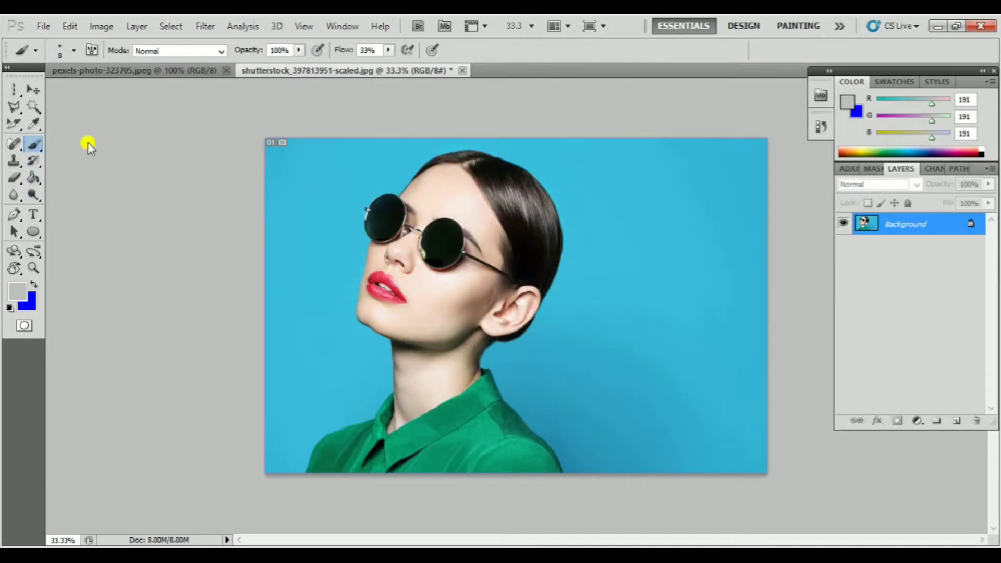
{"action": "left_click", "coordinate": [35, 50]}
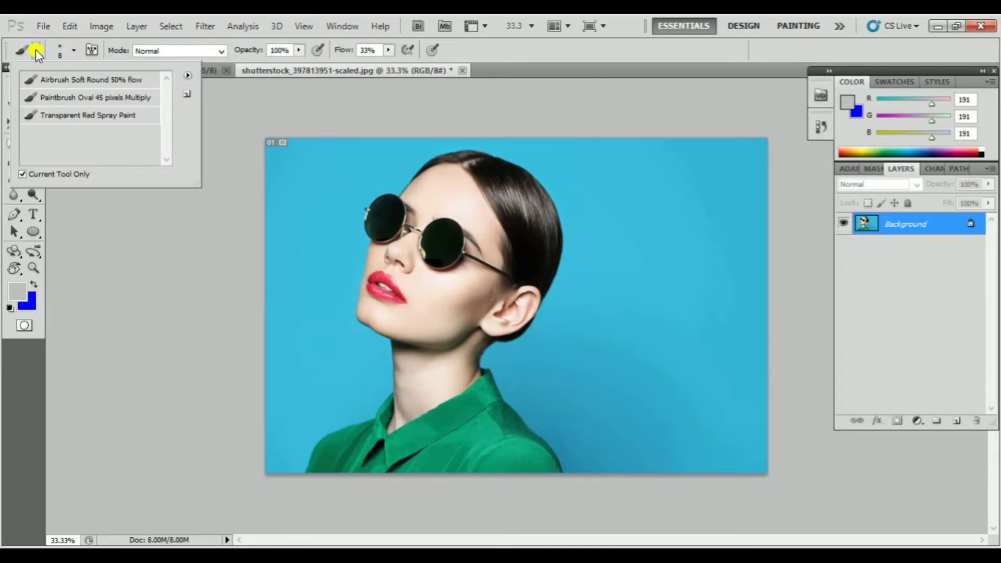
{"action": "left_click", "coordinate": [75, 49]}
{"action": "left_click_drag", "start_coordinate": [28, 90], "coordinate": [51, 93]}
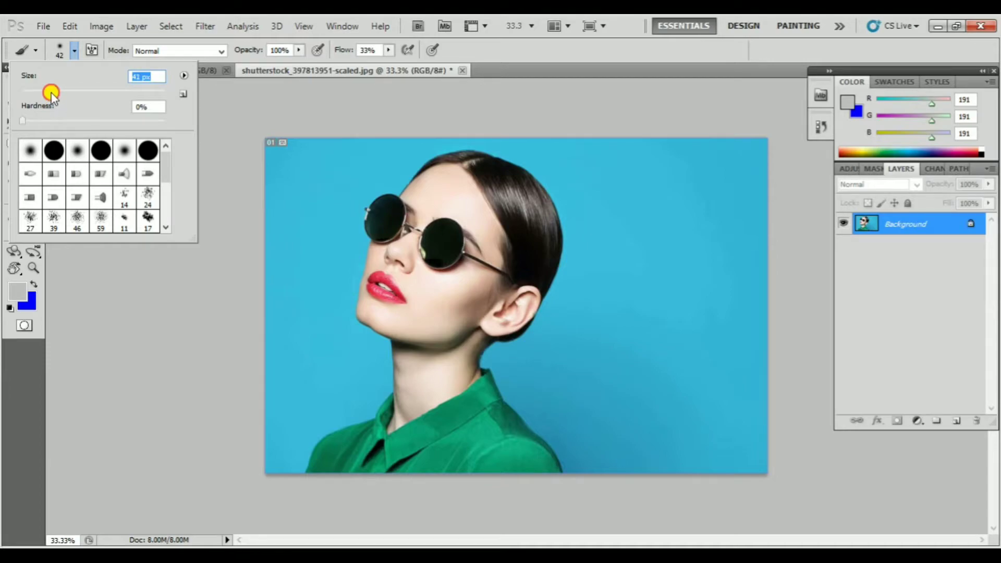
{"action": "left_click", "coordinate": [320, 125]}
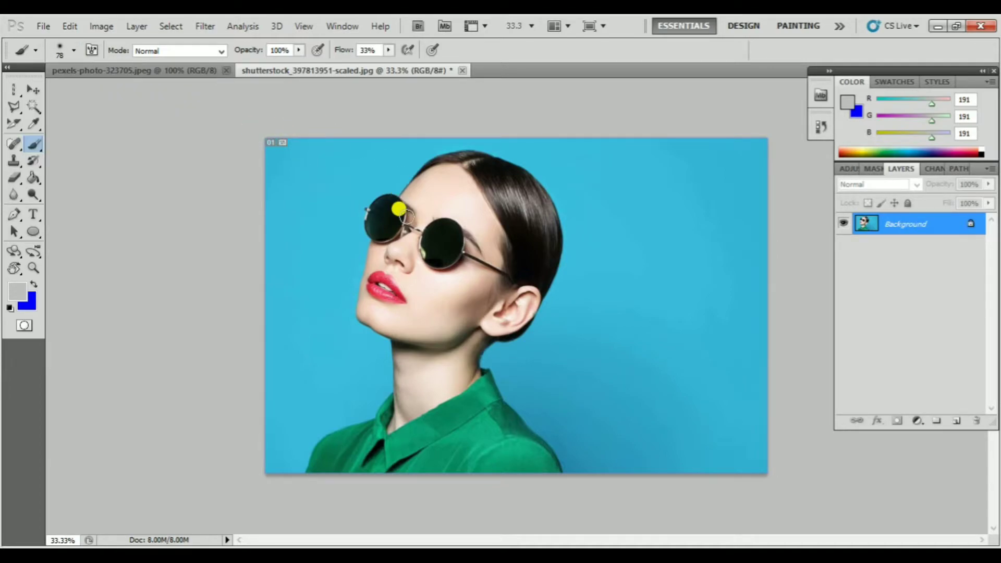
Paint grey over the sunglasses while enlarging the brush up to 500 px, and undo the painting
{"action": "key", "text": "bracketright"}
{"action": "key", "text": "bracketright"}
{"action": "key", "text": "bracketright"}
{"action": "key", "text": "bracketright"}
{"action": "key", "text": "bracketright"}
{"action": "key", "text": "bracketright"}
{"action": "left_click_drag", "start_coordinate": [401, 219], "coordinate": [388, 209]}
{"action": "key", "text": "bracketright"}
{"action": "key", "text": "bracketright"}
{"action": "key", "text": "bracketright"}
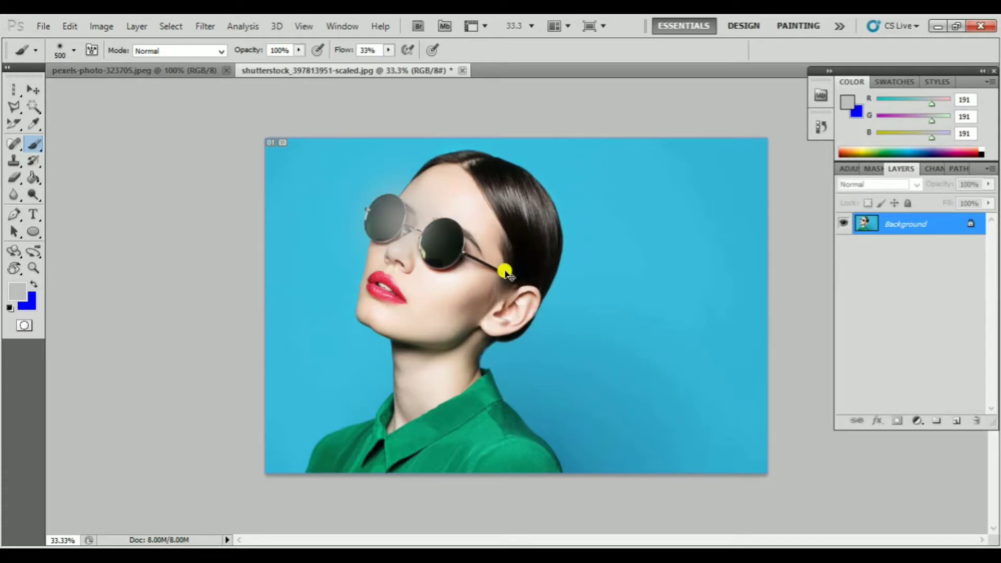
{"action": "key", "text": "ctrl+z"}
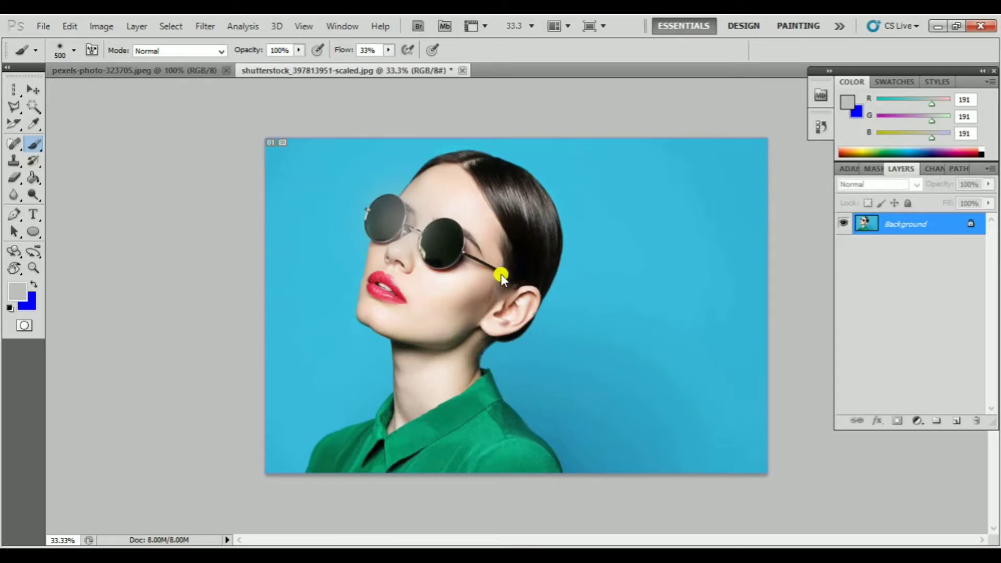
{"action": "key", "text": "ctrl+z"}
{"action": "key", "text": "ctrl+alt+z"}
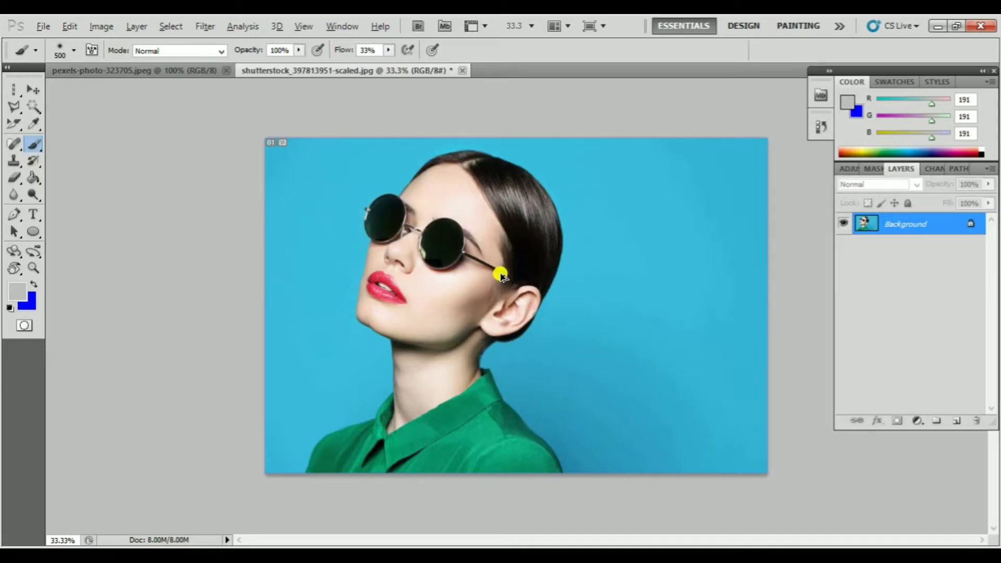
Enlarge the brush to 600 px and shrink it to 250 px over the portrait
{"action": "key", "text": "]"}
{"action": "key", "text": "]"}
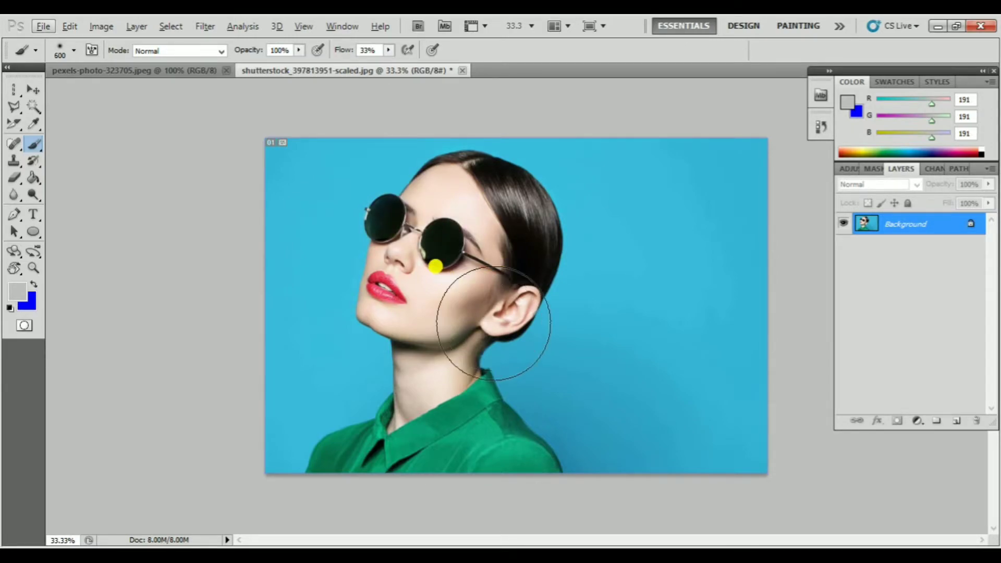
{"action": "key", "text": "["}
{"action": "key", "text": "["}
{"action": "key", "text": "["}
{"action": "key", "text": "["}
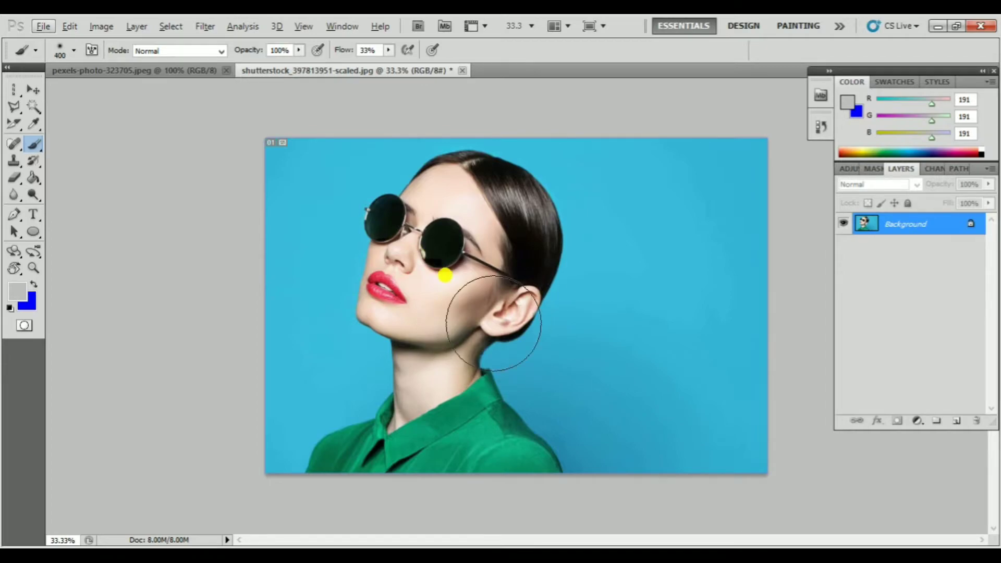
Browse the available brush tip presets for the Brush tool without picking one
{"action": "left_click", "coordinate": [76, 51]}
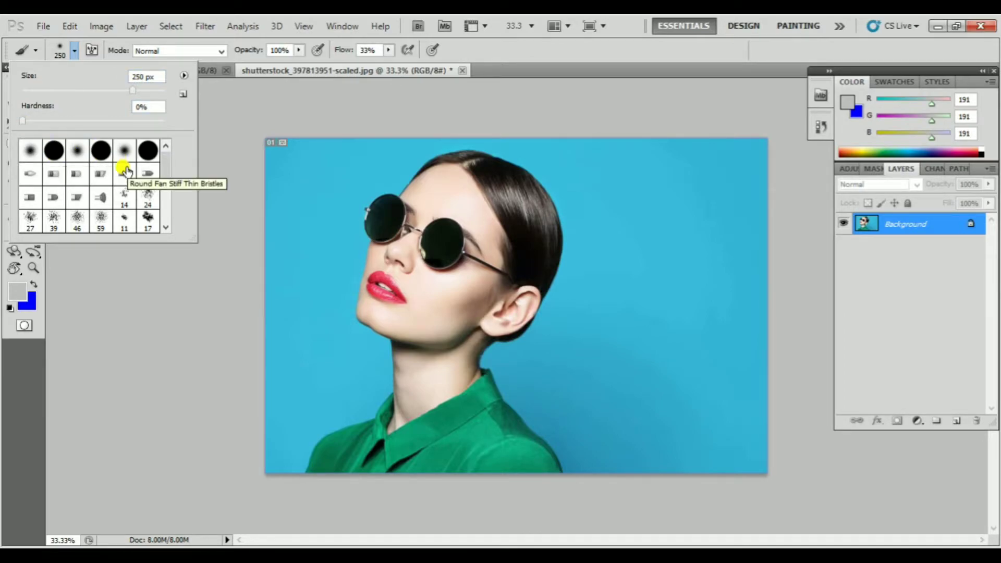
{"action": "scroll", "coordinate": [125, 170], "scroll_direction": "down", "scroll_amount": 3}
{"action": "scroll", "coordinate": [125, 171], "scroll_direction": "down", "scroll_amount": 2}
{"action": "scroll", "coordinate": [125, 169], "scroll_direction": "up", "scroll_amount": 1}
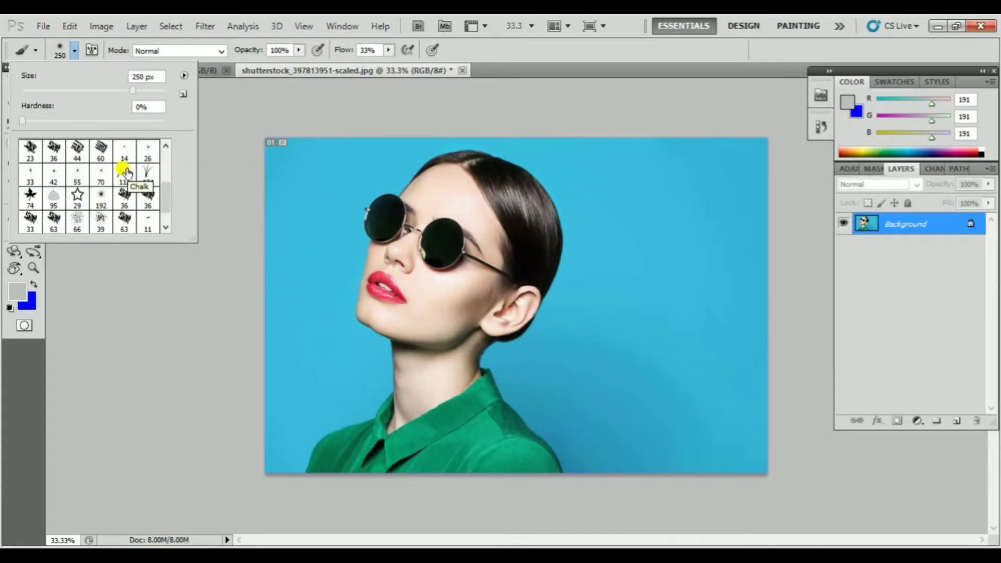
{"action": "left_click", "coordinate": [302, 120]}
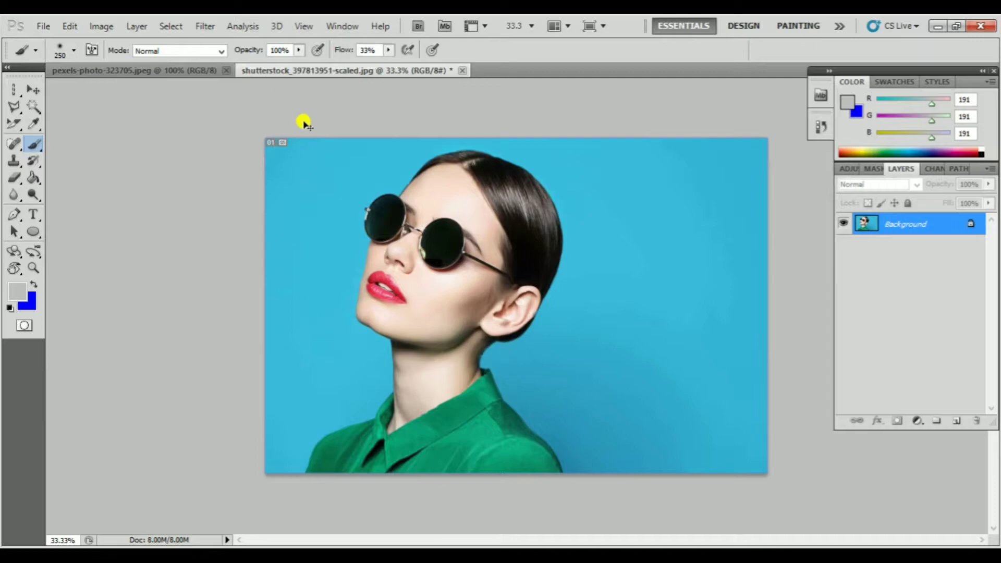
Create a new 640 × 480 pixel document with a white background and choose a round brush tip with 100% hardness
{"action": "key", "text": "ctrl+n"}
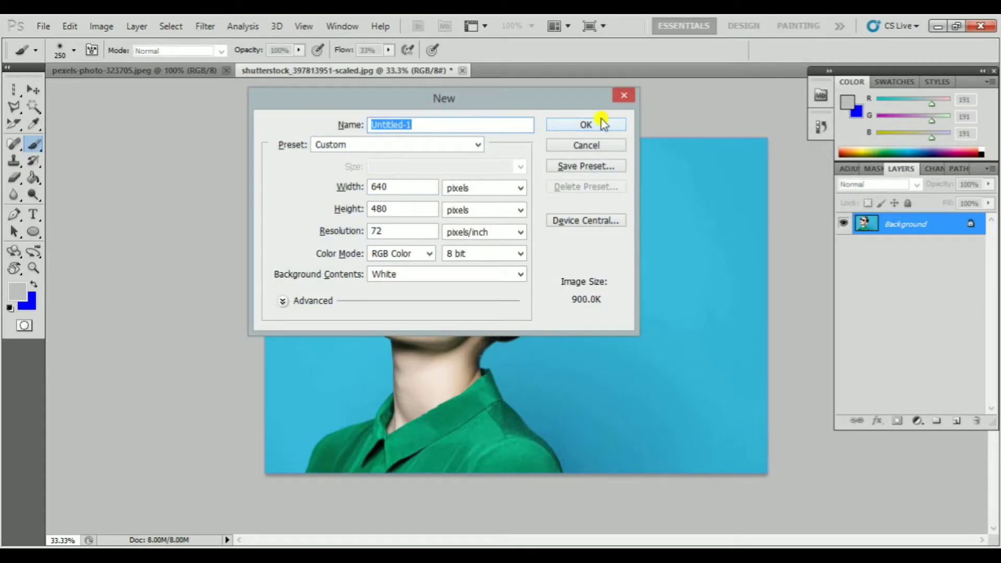
{"action": "left_click", "coordinate": [586, 124]}
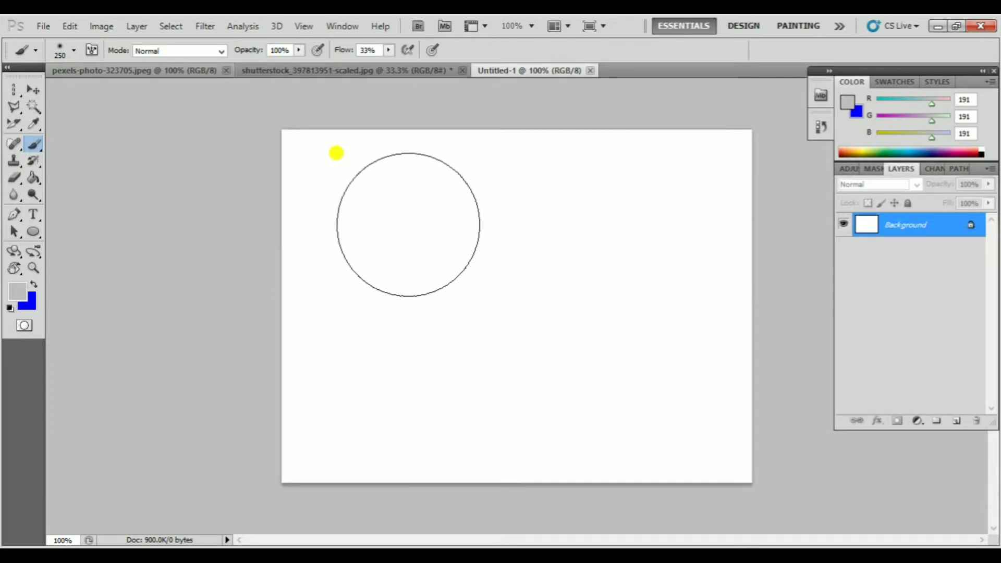
{"action": "right_click", "coordinate": [407, 228]}
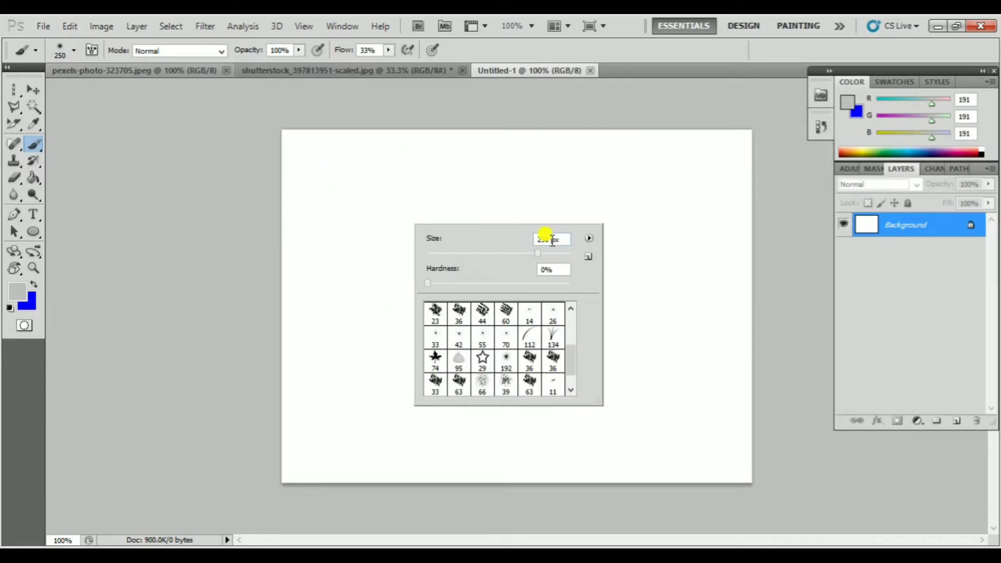
{"action": "scroll", "coordinate": [529, 328], "scroll_direction": "down", "scroll_amount": 1}
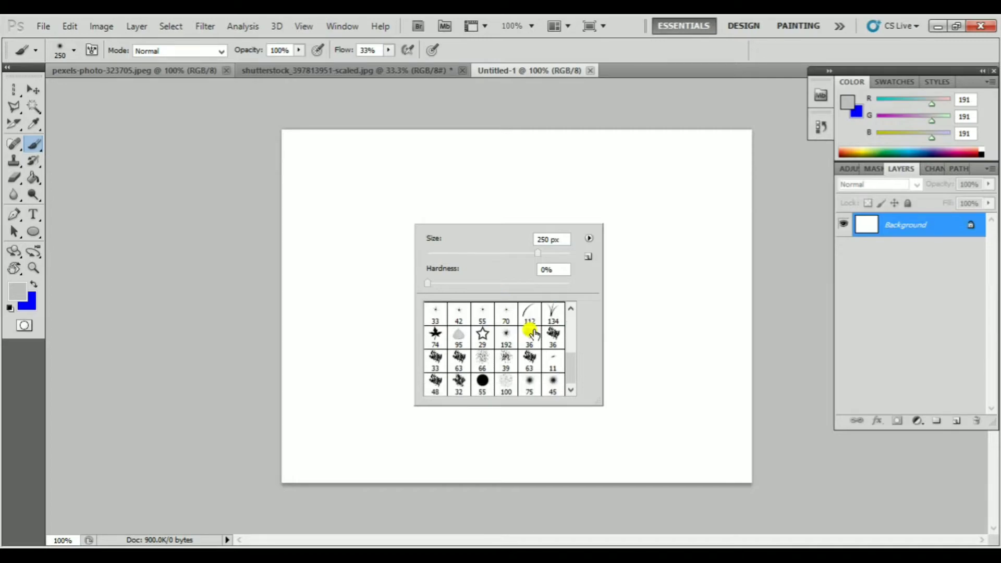
{"action": "scroll", "coordinate": [530, 329], "scroll_direction": "up", "scroll_amount": 5}
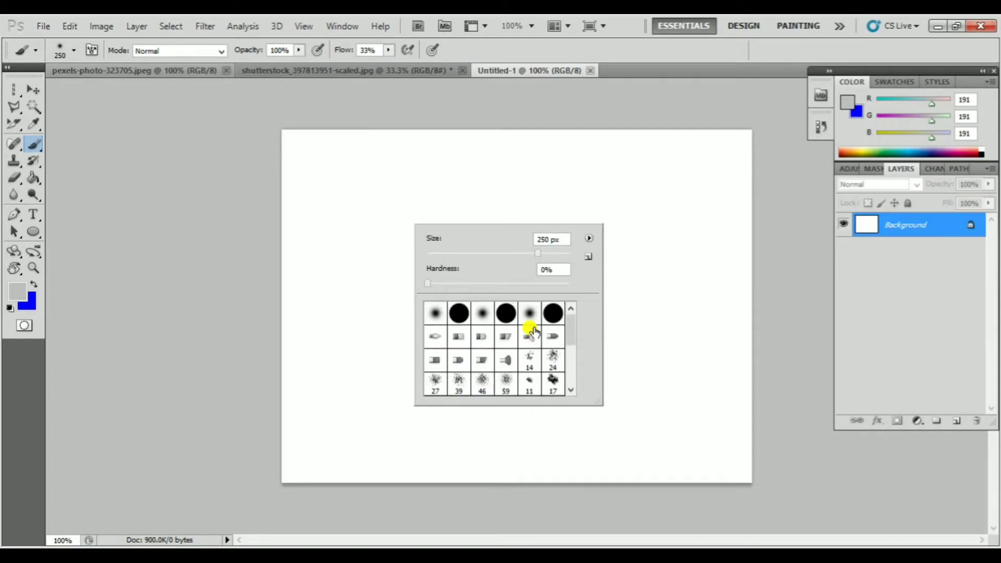
{"action": "left_click", "coordinate": [458, 314]}
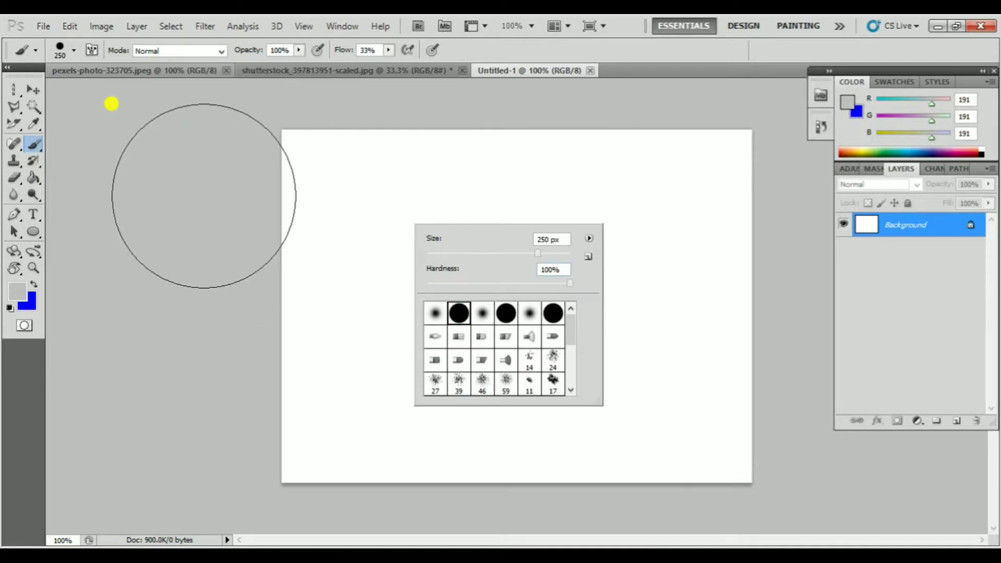
Dab grey across the canvas's left edge with the 250 px hard brush and reduce the brush size to 125 px
{"action": "left_click", "coordinate": [203, 193]}
{"action": "key", "text": "bracketleft"}
{"action": "key", "text": "bracketleft"}
{"action": "key", "text": "bracketleft"}
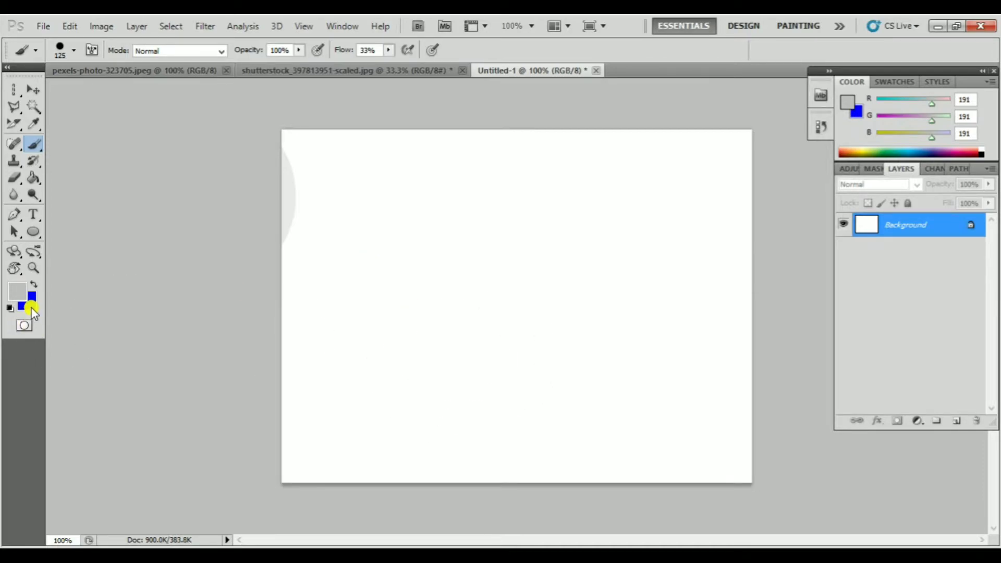
Set the foreground colour to red, cf0000
{"action": "left_click", "coordinate": [17, 293]}
{"action": "left_click_drag", "start_coordinate": [431, 195], "coordinate": [469, 158]}
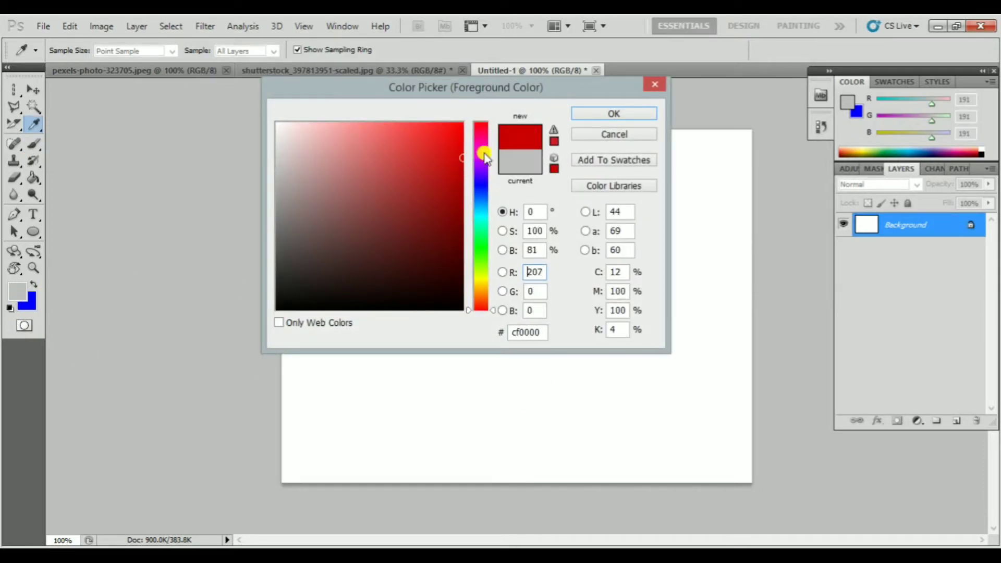
{"action": "left_click", "coordinate": [614, 114]}
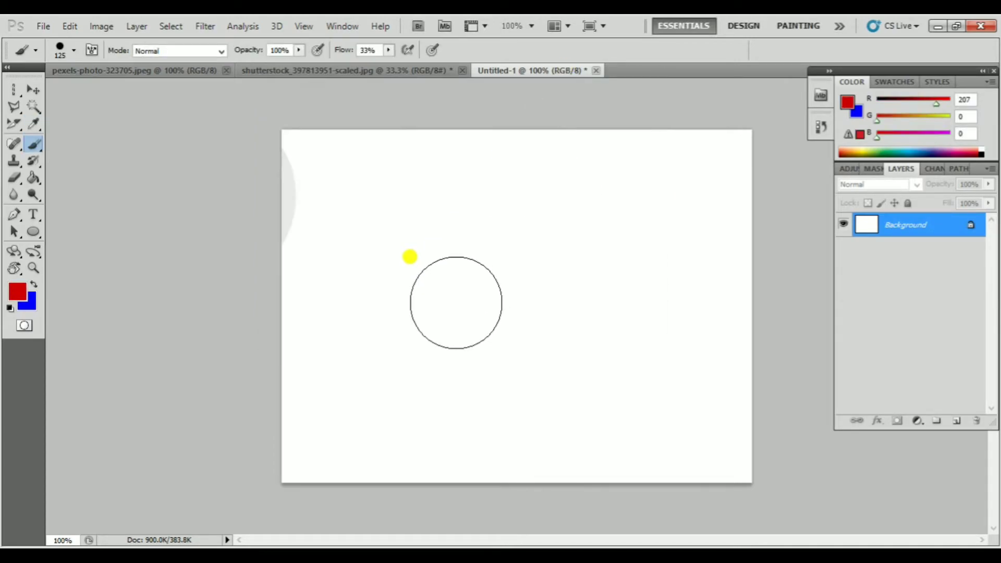
Paint two overlapping red strokes across the canvas with a 90 px brush, and undo both strokes
{"action": "key", "text": "bracketleft"}
{"action": "mouse_move", "coordinate": [459, 219]}
{"action": "left_mouse_down"}
{"action": "mouse_move", "coordinate": [396, 218]}
{"action": "mouse_move", "coordinate": [420, 292]}
{"action": "mouse_move", "coordinate": [549, 344]}
{"action": "mouse_move", "coordinate": [638, 311]}
{"action": "mouse_move", "coordinate": [581, 248]}
{"action": "mouse_move", "coordinate": [532, 214]}
{"action": "left_mouse_up"}
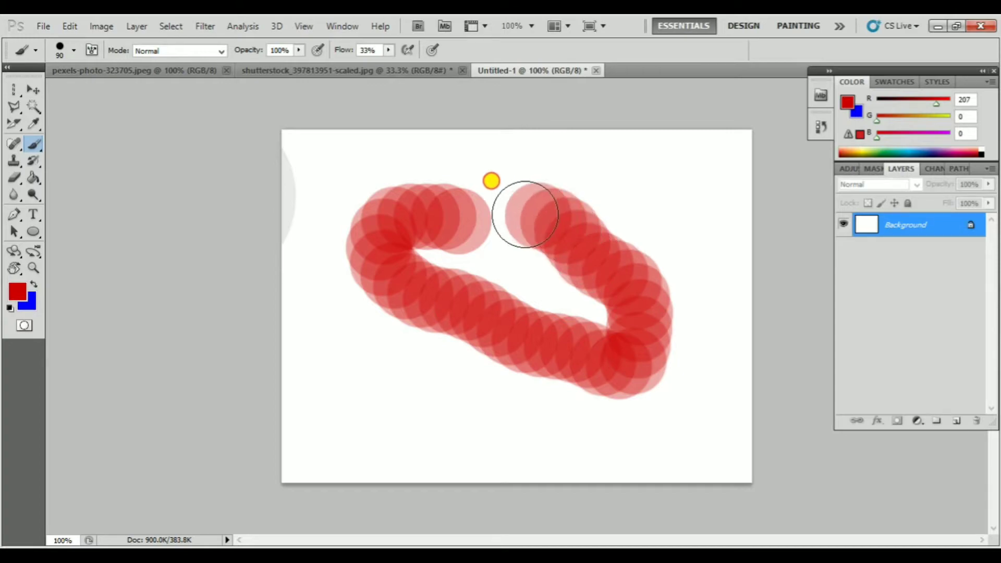
{"action": "mouse_move", "coordinate": [358, 380]}
{"action": "left_mouse_down"}
{"action": "mouse_move", "coordinate": [411, 351]}
{"action": "mouse_move", "coordinate": [541, 355]}
{"action": "mouse_move", "coordinate": [637, 375]}
{"action": "left_mouse_up"}
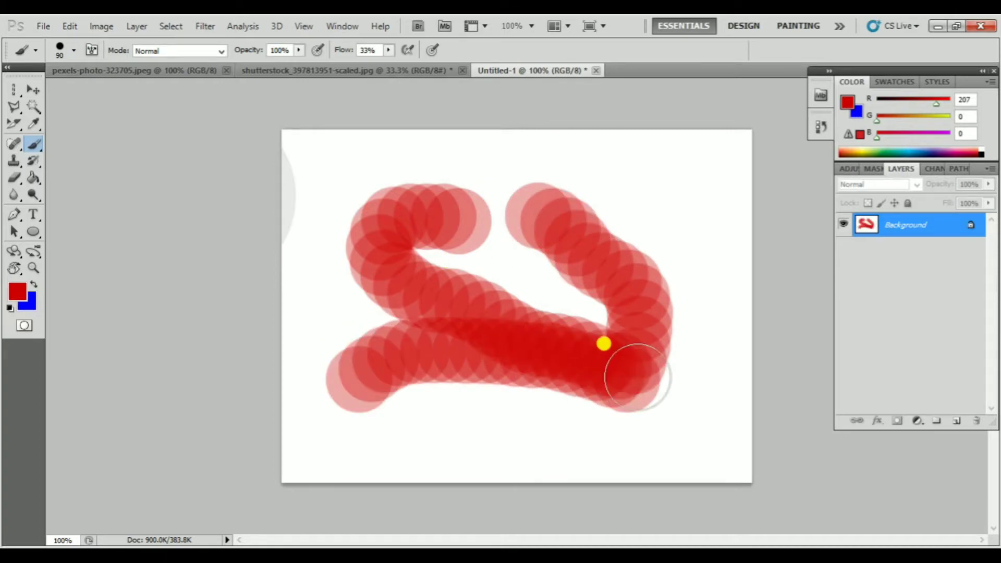
{"action": "key", "text": "ctrl+alt+z"}
{"action": "key", "text": "ctrl+alt+z"}
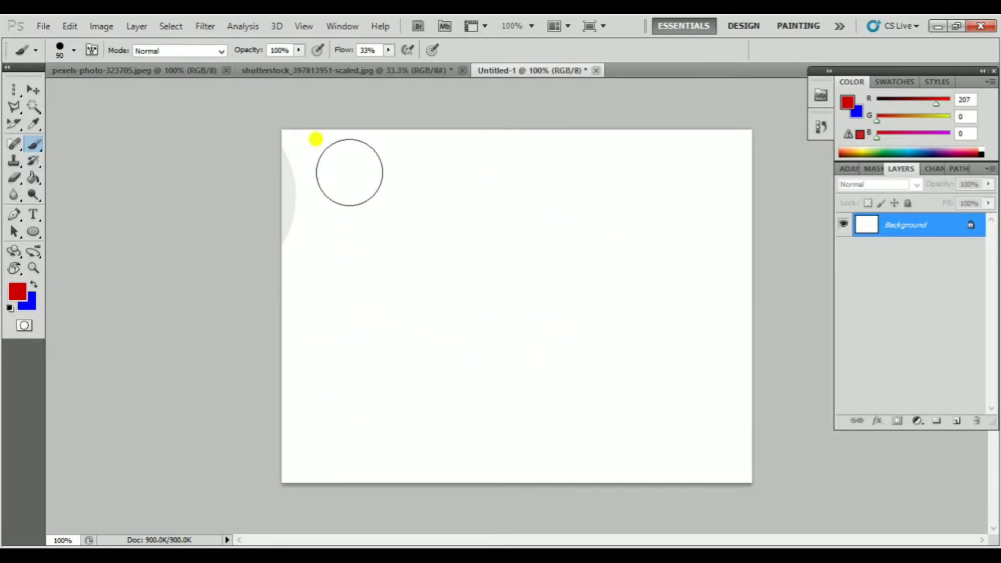
Set the brush flow to 100%, paint a looping red stroke across the canvas, and undo it
{"action": "left_click_drag", "start_coordinate": [416, 68], "coordinate": [444, 70]}
{"action": "mouse_move", "coordinate": [440, 221]}
{"action": "left_mouse_down"}
{"action": "mouse_move", "coordinate": [392, 237]}
{"action": "mouse_move", "coordinate": [409, 290]}
{"action": "mouse_move", "coordinate": [472, 303]}
{"action": "mouse_move", "coordinate": [558, 294]}
{"action": "mouse_move", "coordinate": [607, 263]}
{"action": "mouse_move", "coordinate": [631, 321]}
{"action": "mouse_move", "coordinate": [579, 381]}
{"action": "mouse_move", "coordinate": [444, 396]}
{"action": "mouse_move", "coordinate": [363, 368]}
{"action": "mouse_move", "coordinate": [338, 374]}
{"action": "mouse_move", "coordinate": [330, 291]}
{"action": "mouse_move", "coordinate": [389, 216]}
{"action": "mouse_move", "coordinate": [462, 186]}
{"action": "mouse_move", "coordinate": [674, 183]}
{"action": "mouse_move", "coordinate": [681, 223]}
{"action": "mouse_move", "coordinate": [518, 243]}
{"action": "left_mouse_up"}
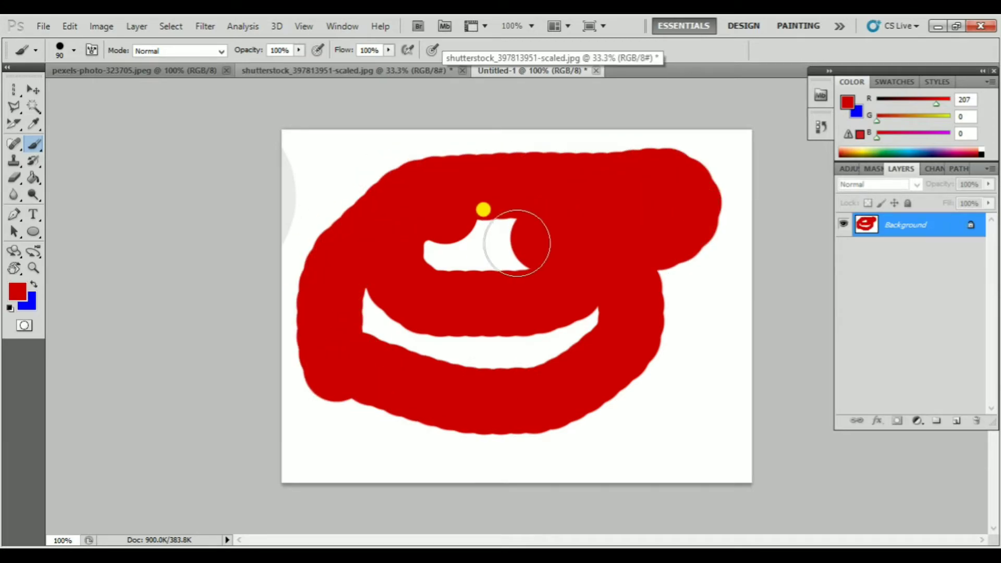
{"action": "key", "text": "ctrl+z"}
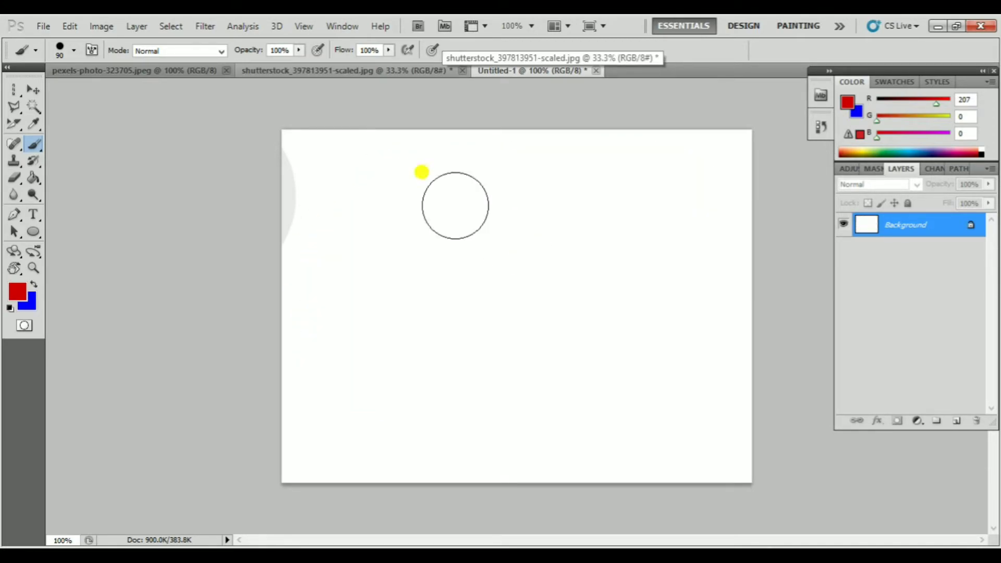
Set the brush flow to 50%, paint a curved red stroke across the canvas, and undo it
{"action": "left_click", "coordinate": [389, 50]}
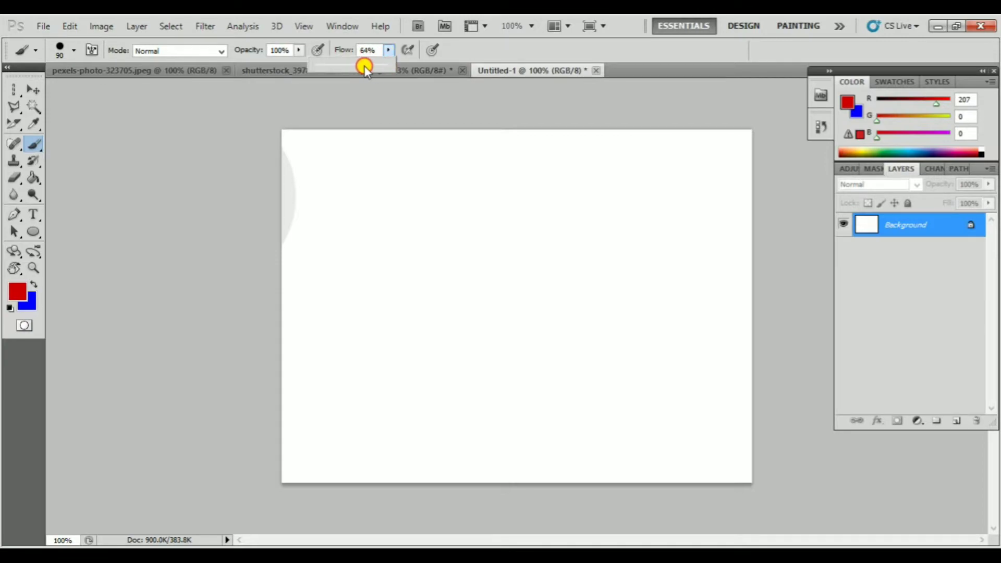
{"action": "left_click_drag", "start_coordinate": [364, 67], "coordinate": [354, 66]}
{"action": "mouse_move", "coordinate": [396, 196]}
{"action": "left_mouse_down"}
{"action": "mouse_move", "coordinate": [342, 229]}
{"action": "mouse_move", "coordinate": [339, 267]}
{"action": "mouse_move", "coordinate": [358, 307]}
{"action": "mouse_move", "coordinate": [417, 343]}
{"action": "mouse_move", "coordinate": [470, 348]}
{"action": "mouse_move", "coordinate": [514, 333]}
{"action": "mouse_move", "coordinate": [575, 265]}
{"action": "mouse_move", "coordinate": [576, 229]}
{"action": "left_mouse_up"}
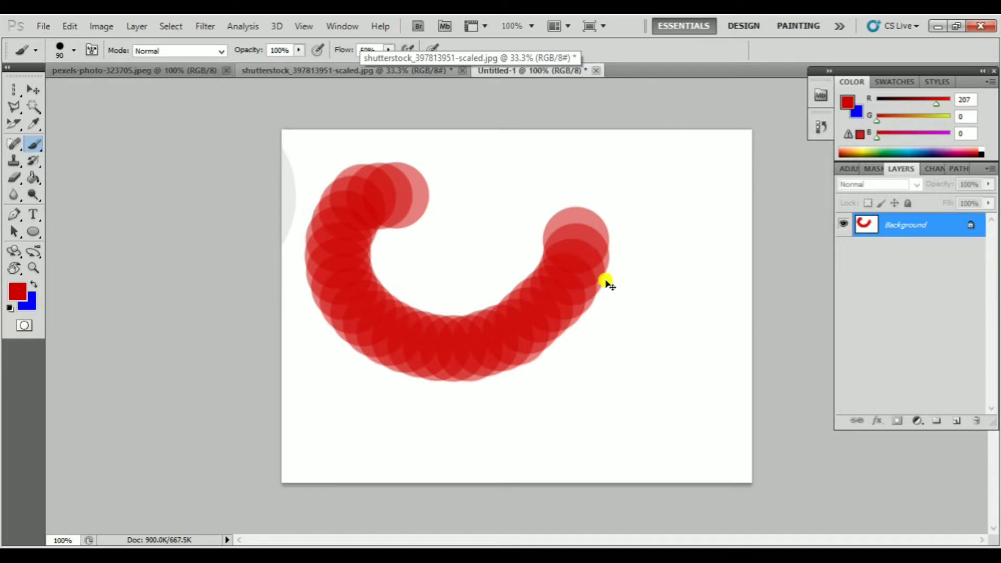
{"action": "key", "text": "ctrl+z"}
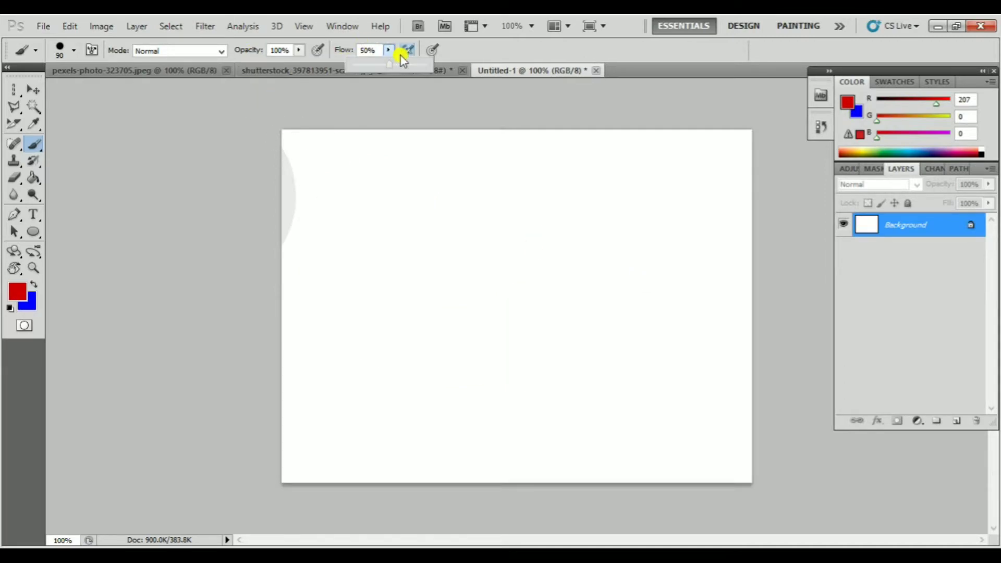
Set the brush flow to 100% and opacity to 50%, paint a winding red stroke, and undo it
{"action": "left_click_drag", "start_coordinate": [390, 63], "coordinate": [482, 72]}
{"action": "left_click", "coordinate": [299, 51]}
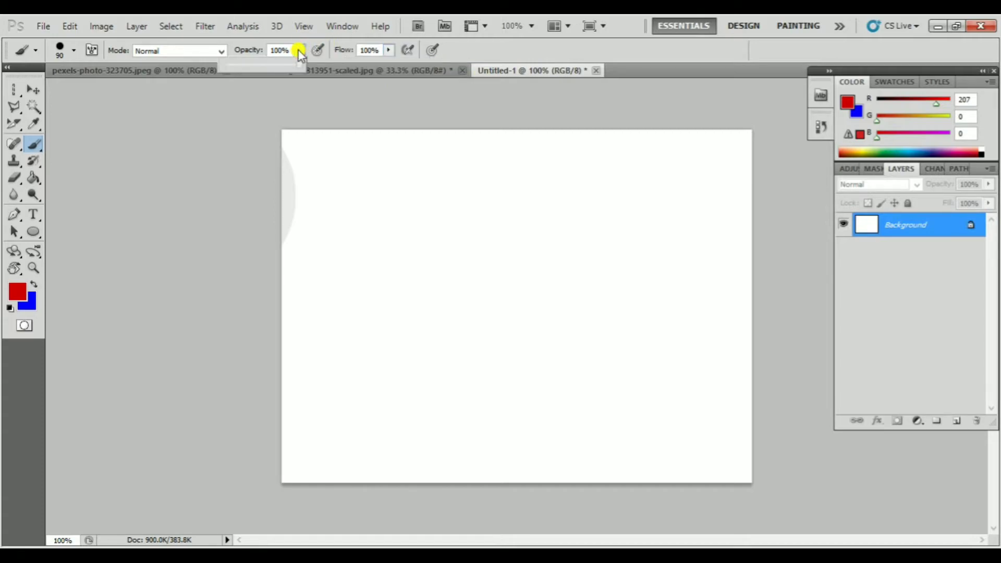
{"action": "left_click_drag", "start_coordinate": [305, 67], "coordinate": [275, 67]}
{"action": "mouse_move", "coordinate": [386, 183]}
{"action": "left_mouse_down"}
{"action": "mouse_move", "coordinate": [321, 230]}
{"action": "mouse_move", "coordinate": [495, 330]}
{"action": "mouse_move", "coordinate": [650, 282]}
{"action": "mouse_move", "coordinate": [616, 201]}
{"action": "mouse_move", "coordinate": [747, 134]}
{"action": "mouse_move", "coordinate": [730, 172]}
{"action": "left_mouse_up"}
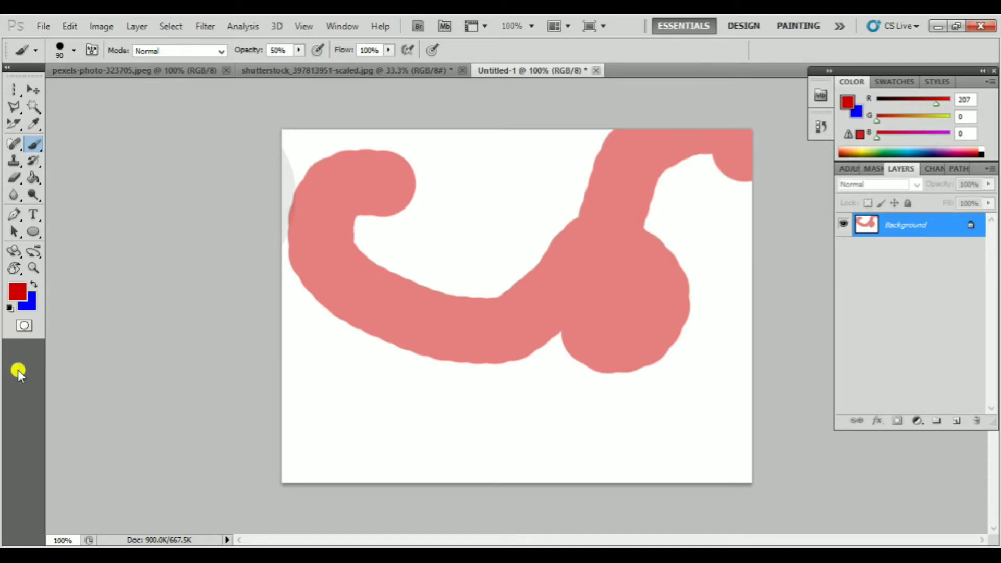
{"action": "key", "text": "ctrl+z"}
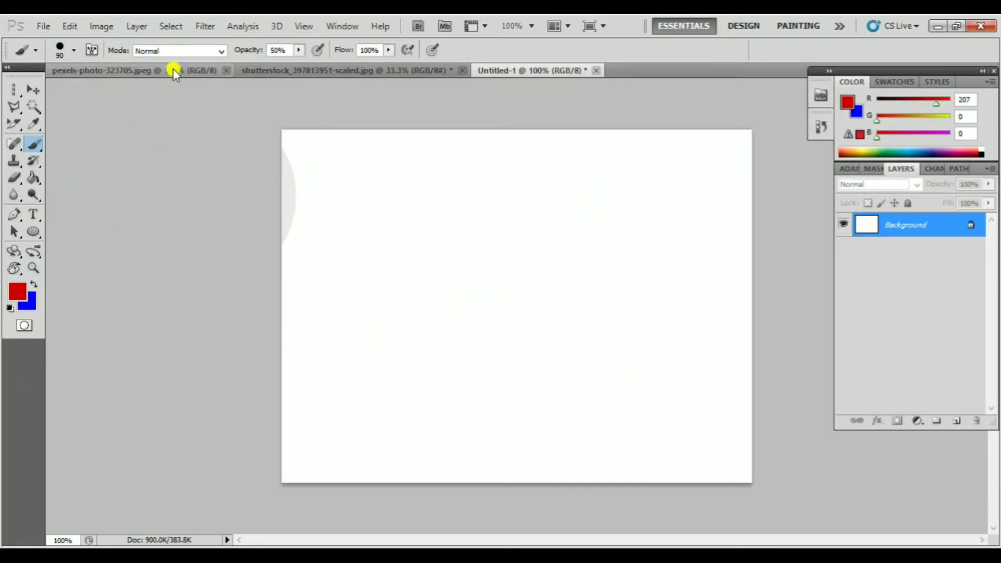
Paint a curved red stroke in Dissolve mode at 100% opacity, and enlarge the brush to 125 px
{"action": "left_click", "coordinate": [174, 51]}
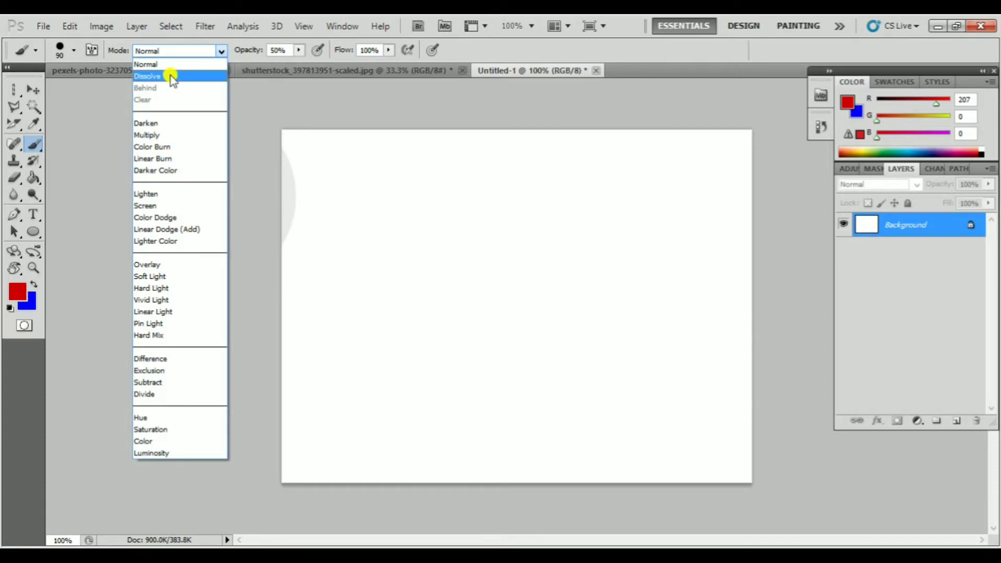
{"action": "left_click", "coordinate": [171, 76]}
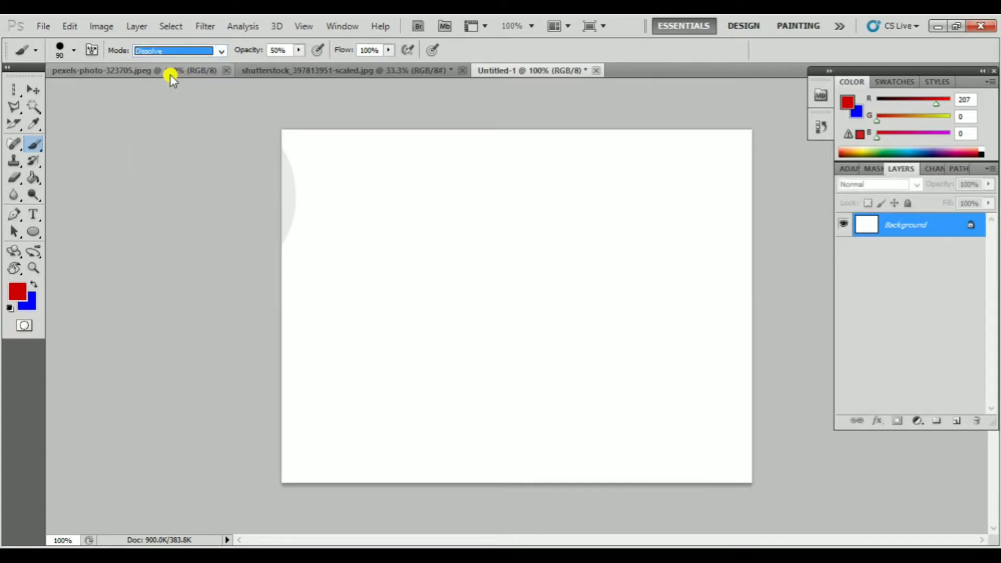
{"action": "left_click", "coordinate": [300, 50]}
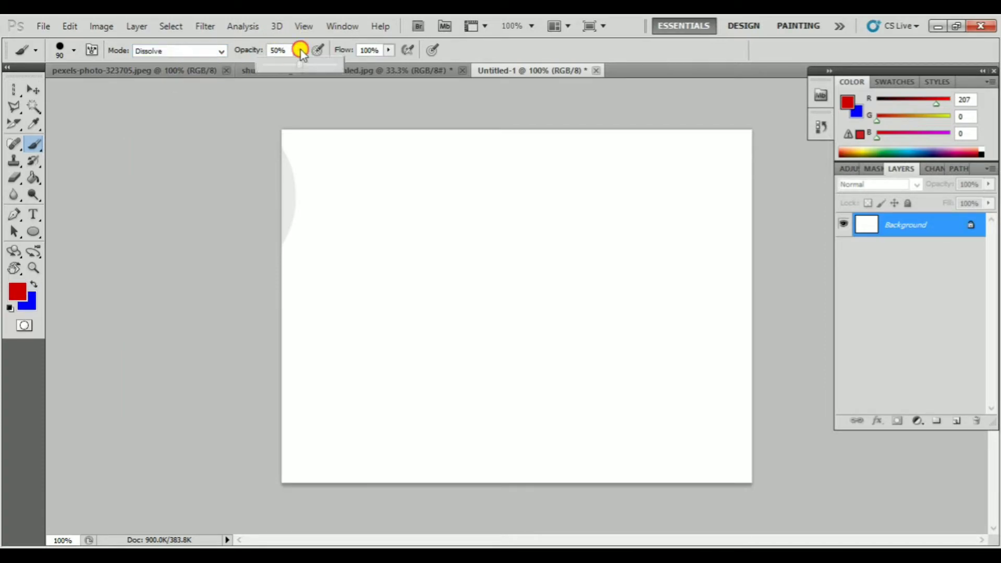
{"action": "left_click_drag", "start_coordinate": [299, 64], "coordinate": [339, 64]}
{"action": "mouse_move", "coordinate": [420, 163]}
{"action": "left_mouse_down"}
{"action": "mouse_move", "coordinate": [371, 154]}
{"action": "mouse_move", "coordinate": [469, 272]}
{"action": "mouse_move", "coordinate": [529, 287]}
{"action": "left_mouse_up"}
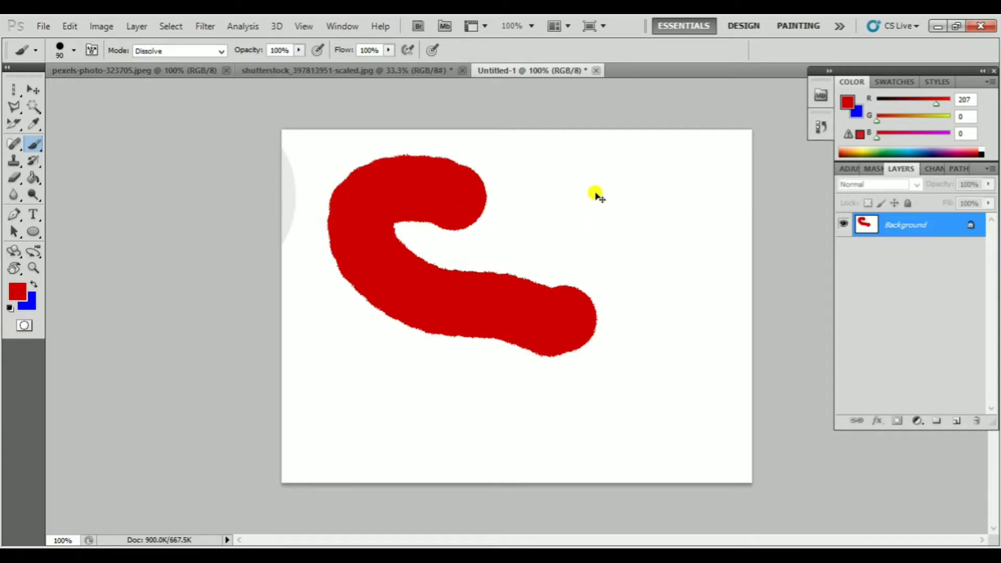
{"action": "key", "text": "bracketright"}
{"action": "key", "text": "bracketright"}
Examine the edges of the red Dissolve stroke up close at 500% magnification
{"action": "key", "text": "ctrl+plus"}
{"action": "key", "text": "ctrl+plus"}
{"action": "key", "text": "ctrl+plus"}
{"action": "key", "text": "ctrl+plus"}
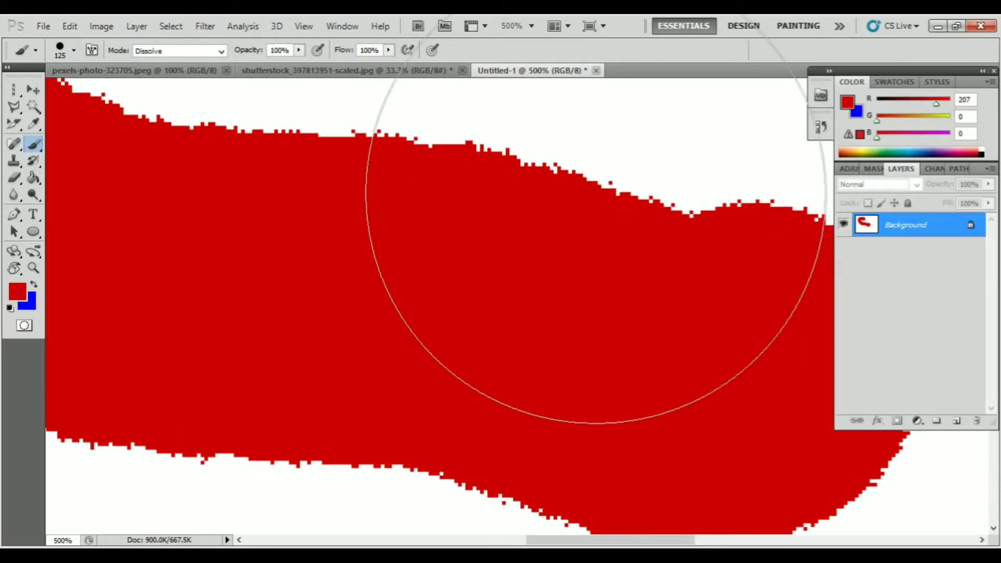
{"action": "mouse_move", "coordinate": [590, 182]}
{"action": "left_mouse_down"}
{"action": "mouse_move", "coordinate": [592, 194]}
{"action": "mouse_move", "coordinate": [503, 202]}
{"action": "left_mouse_up"}
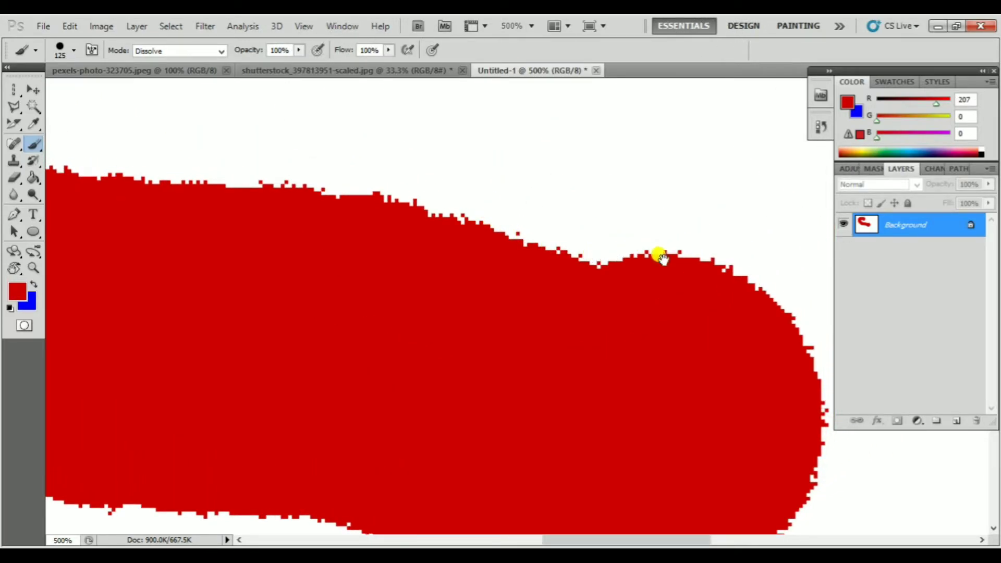
{"action": "key", "text": "ctrl+minus"}
{"action": "key", "text": "ctrl+minus"}
{"action": "key", "text": "ctrl+minus"}
{"action": "key", "text": "ctrl+minus"}
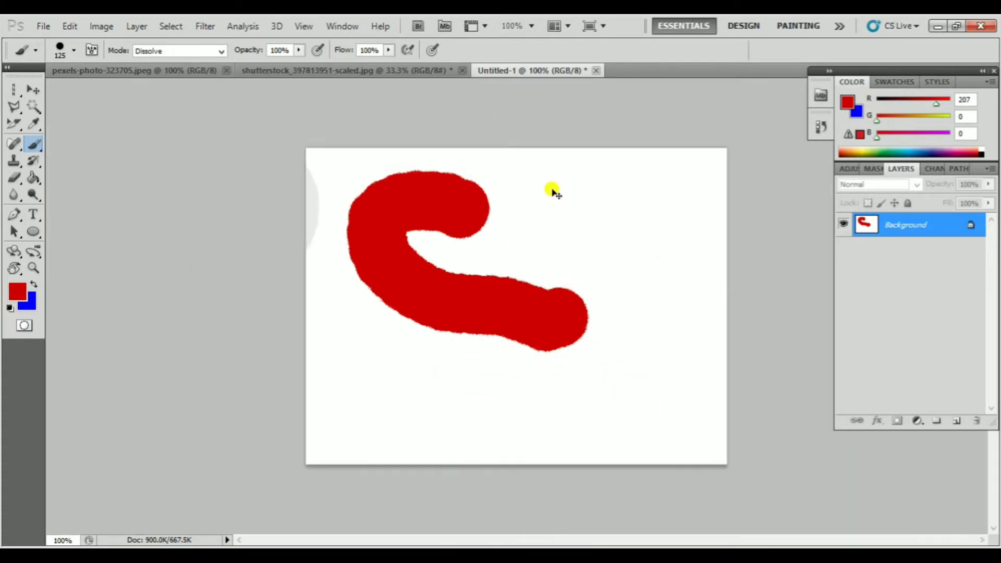
{"action": "key", "text": "ctrl+minus"}
{"action": "key", "text": "ctrl+plus"}
{"action": "key", "text": "ctrl+plus"}
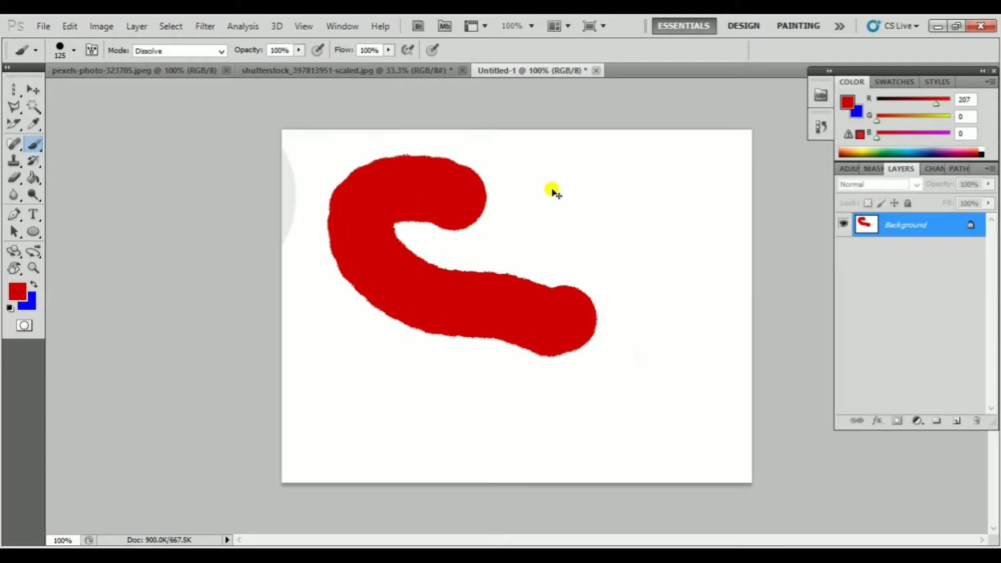
{"action": "key", "text": "ctrl+minus"}
Paint another Dissolve stroke with the Brush tool at 53% opacity, and undo both red strokes
{"action": "right_click", "coordinate": [36, 143]}
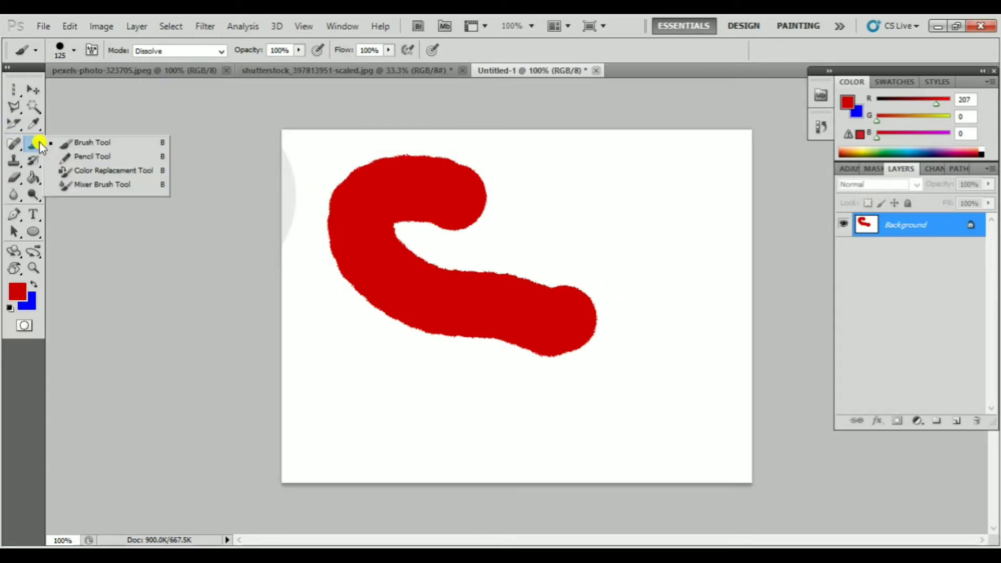
{"action": "left_click", "coordinate": [102, 144]}
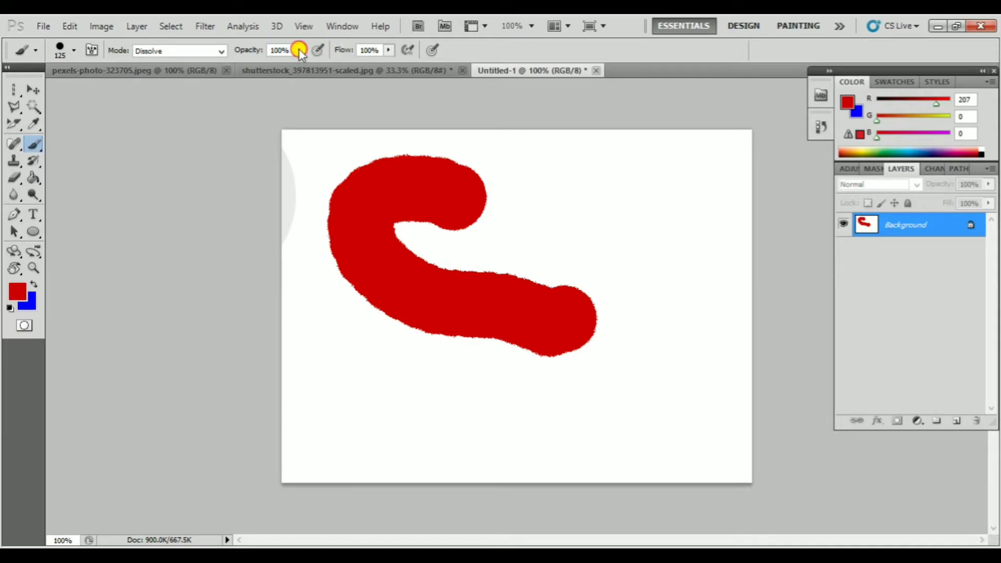
{"action": "mouse_move", "coordinate": [566, 175]}
{"action": "left_mouse_down"}
{"action": "mouse_move", "coordinate": [555, 195]}
{"action": "mouse_move", "coordinate": [496, 232]}
{"action": "mouse_move", "coordinate": [484, 288]}
{"action": "mouse_move", "coordinate": [572, 316]}
{"action": "mouse_move", "coordinate": [662, 256]}
{"action": "mouse_move", "coordinate": [681, 275]}
{"action": "mouse_move", "coordinate": [559, 316]}
{"action": "mouse_move", "coordinate": [360, 307]}
{"action": "left_mouse_up"}
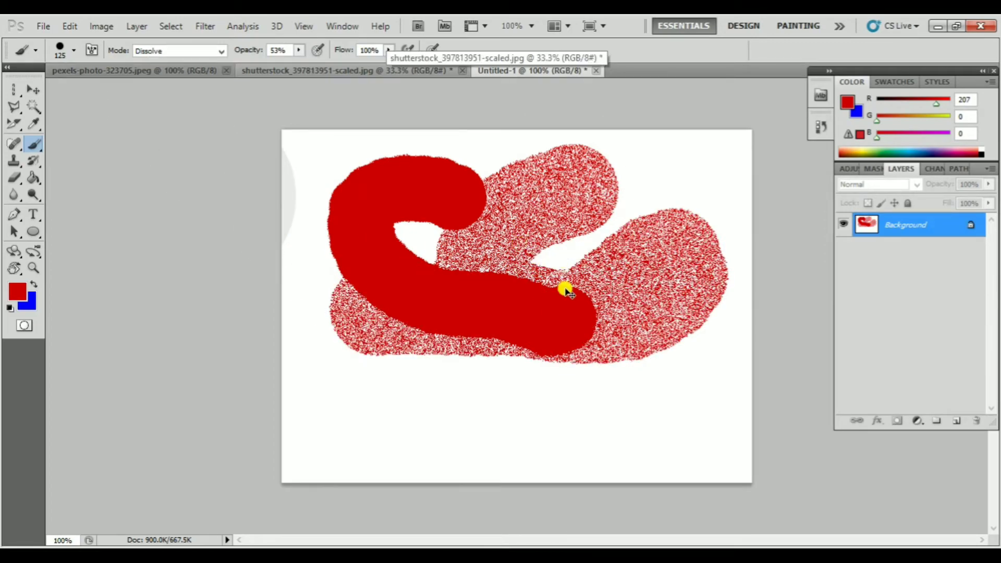
{"action": "key", "text": "ctrl+z"}
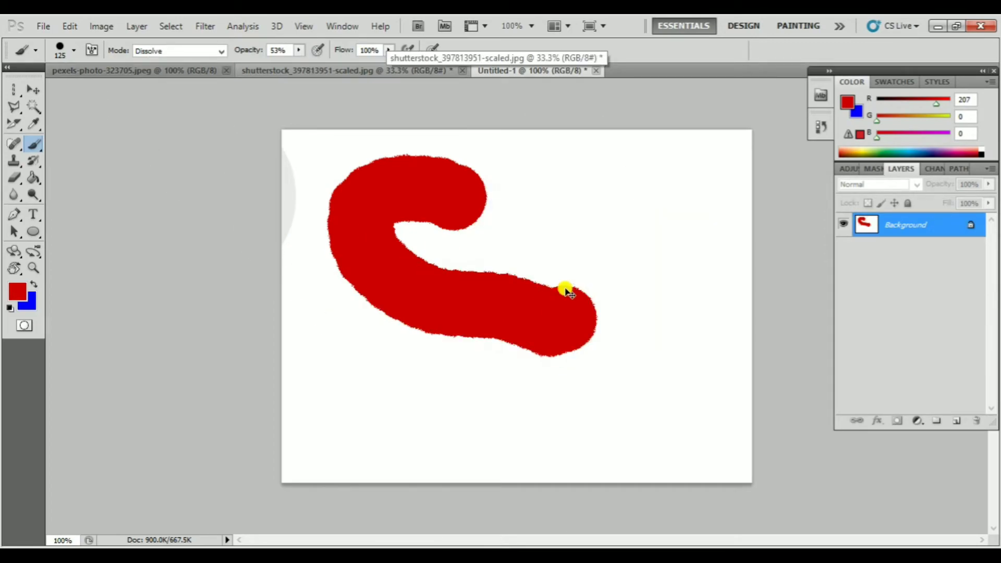
{"action": "key", "text": "ctrl+alt+z"}
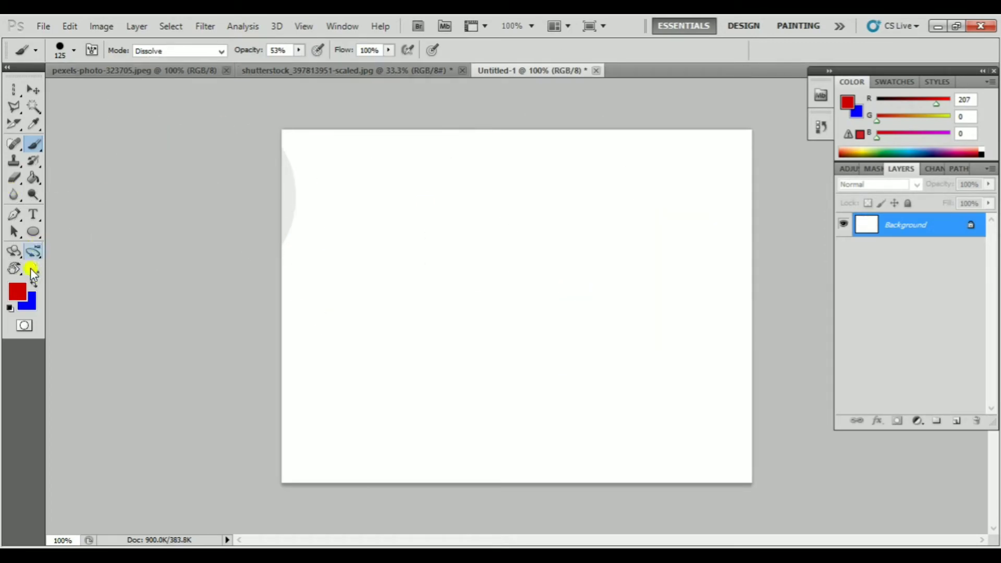
Set the foreground colour to a brownish grey, 695959
{"action": "left_click", "coordinate": [21, 292]}
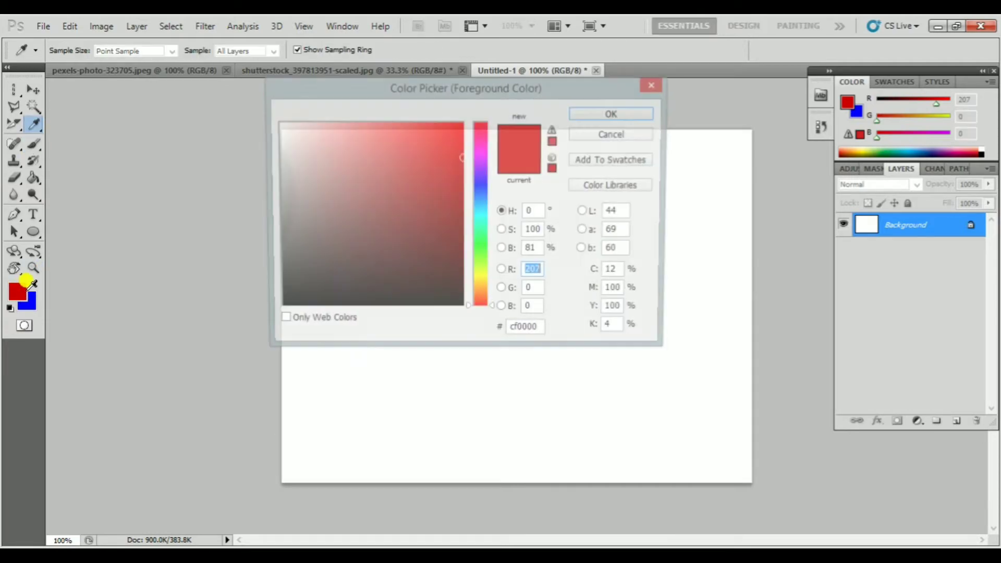
{"action": "left_click", "coordinate": [297, 252]}
{"action": "left_click", "coordinate": [306, 233]}
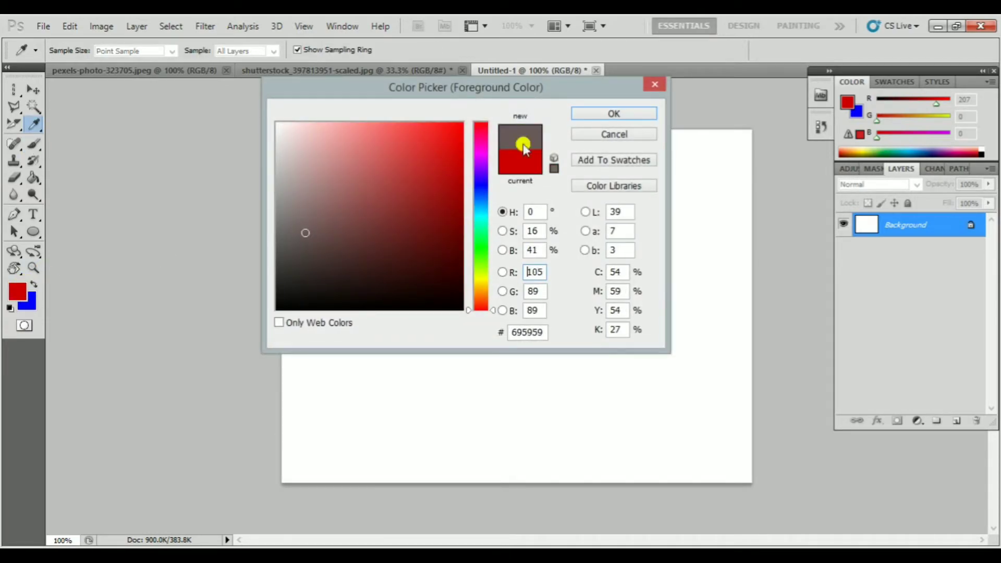
{"action": "left_click", "coordinate": [618, 115]}
Switch the brush mode to Normal, paint a grey stroke at 53% opacity, and undo it
{"action": "left_click", "coordinate": [213, 52]}
{"action": "left_click", "coordinate": [207, 65]}
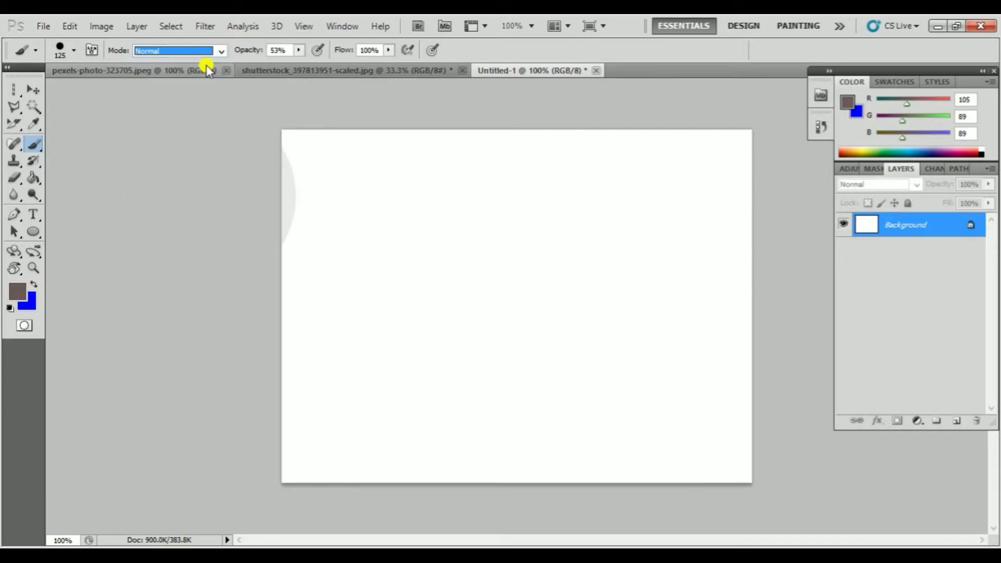
{"action": "mouse_move", "coordinate": [537, 257]}
{"action": "left_mouse_down"}
{"action": "mouse_move", "coordinate": [464, 245]}
{"action": "mouse_move", "coordinate": [498, 317]}
{"action": "mouse_move", "coordinate": [484, 276]}
{"action": "left_mouse_up"}
{"action": "key", "text": "ctrl+z"}
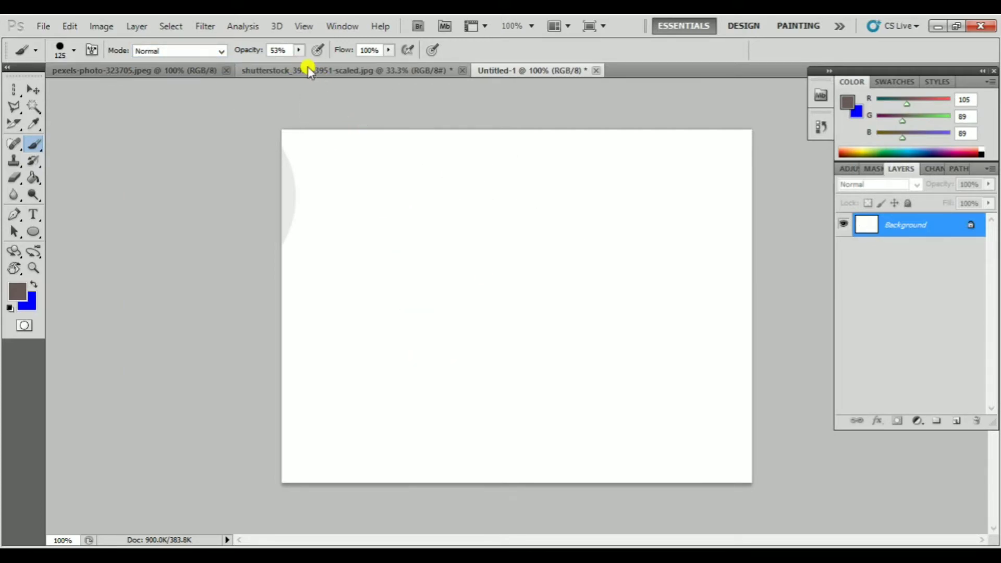
Set the brush opacity to 100% and paint a solid brownish-grey blob in the middle of the canvas
{"action": "left_click", "coordinate": [298, 50]}
{"action": "left_click_drag", "start_coordinate": [304, 70], "coordinate": [333, 65]}
{"action": "mouse_move", "coordinate": [495, 229]}
{"action": "left_mouse_down"}
{"action": "mouse_move", "coordinate": [442, 273]}
{"action": "mouse_move", "coordinate": [503, 305]}
{"action": "mouse_move", "coordinate": [553, 252]}
{"action": "mouse_move", "coordinate": [480, 222]}
{"action": "mouse_move", "coordinate": [449, 271]}
{"action": "mouse_move", "coordinate": [523, 319]}
{"action": "mouse_move", "coordinate": [558, 295]}
{"action": "mouse_move", "coordinate": [494, 243]}
{"action": "mouse_move", "coordinate": [435, 299]}
{"action": "mouse_move", "coordinate": [471, 322]}
{"action": "mouse_move", "coordinate": [504, 279]}
{"action": "left_mouse_up"}
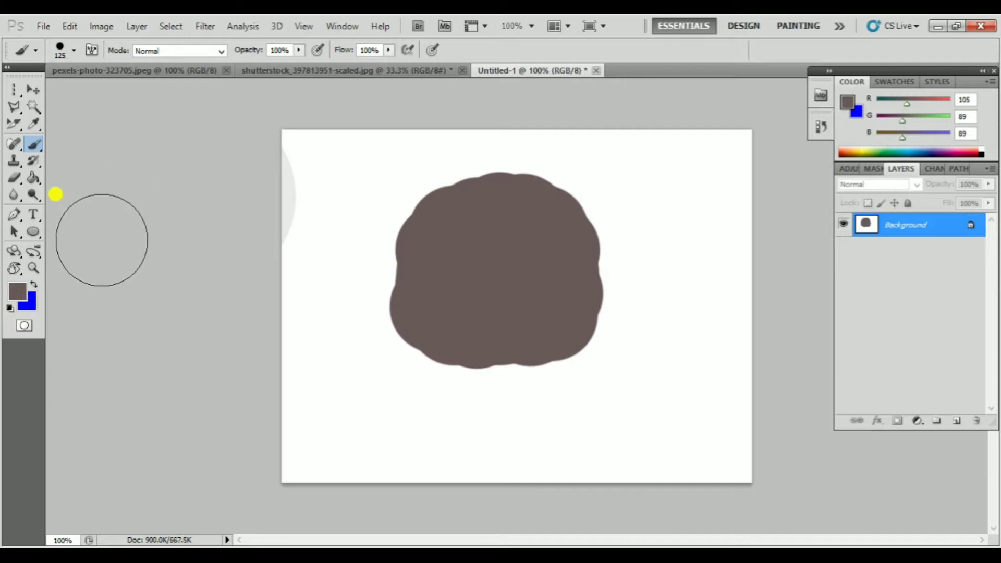
Swap the foreground colour to blue, paint across the blob in Dissolve mode at 52% opacity, and undo the stroke
{"action": "right_click", "coordinate": [33, 144]}
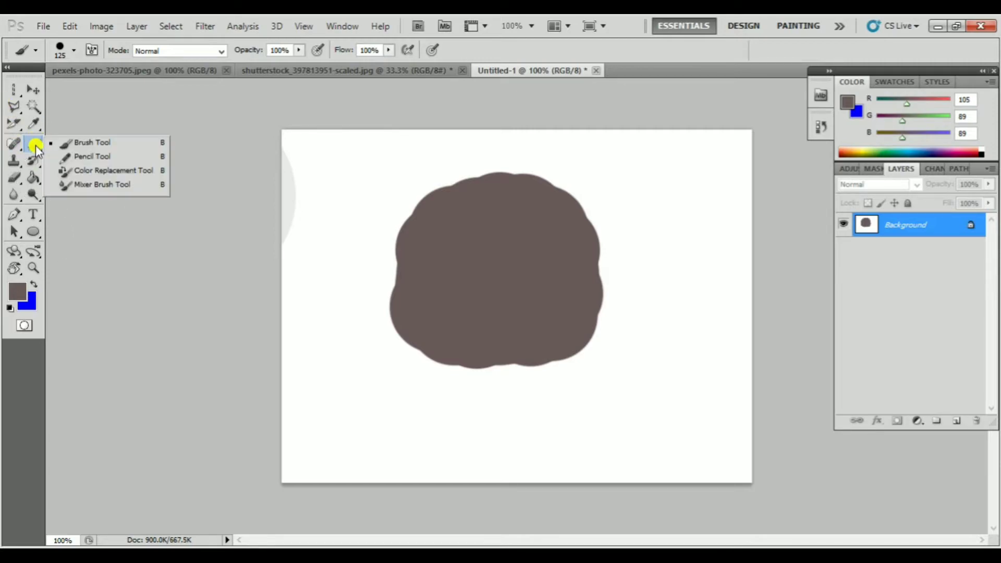
{"action": "left_click", "coordinate": [67, 140]}
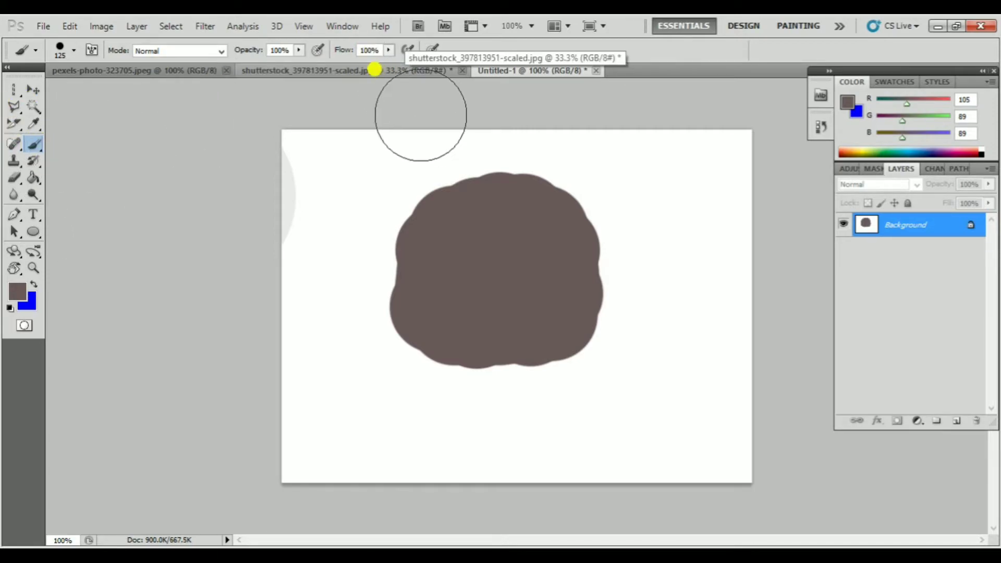
{"action": "left_click", "coordinate": [220, 50]}
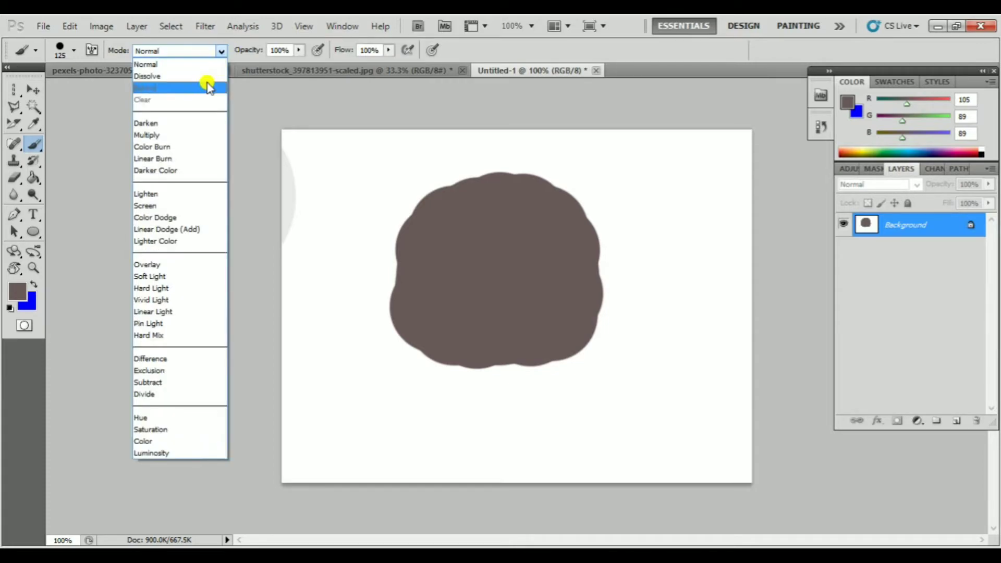
{"action": "left_click", "coordinate": [197, 79]}
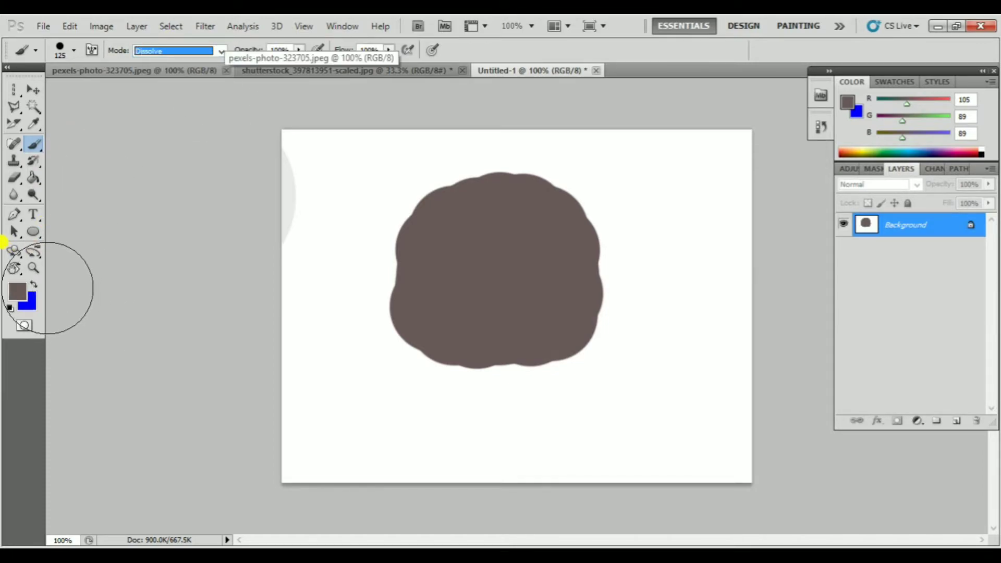
{"action": "left_click", "coordinate": [33, 284]}
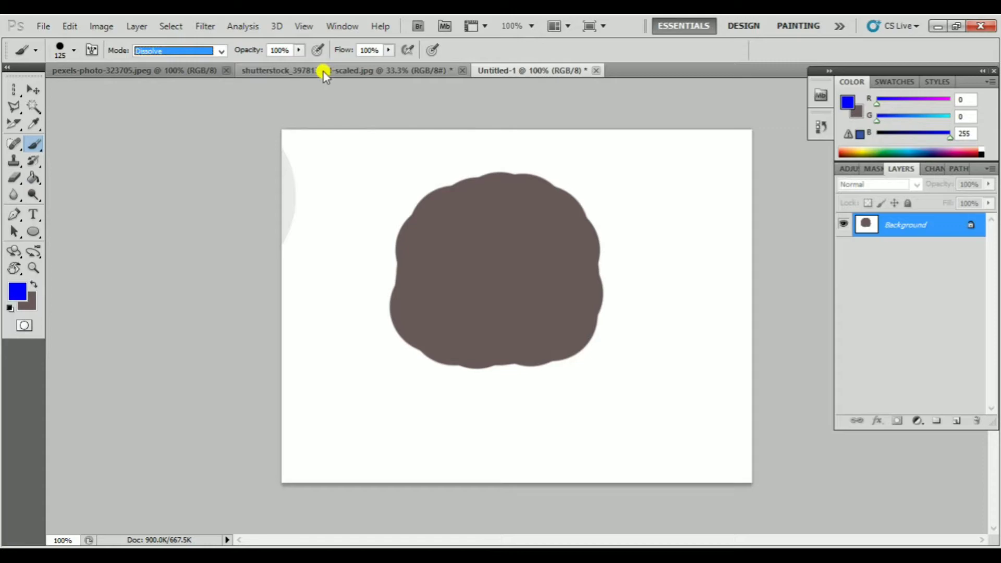
{"action": "left_click_drag", "start_coordinate": [299, 50], "coordinate": [260, 65]}
{"action": "mouse_move", "coordinate": [282, 172]}
{"action": "left_mouse_down"}
{"action": "mouse_move", "coordinate": [502, 150]}
{"action": "mouse_move", "coordinate": [346, 178]}
{"action": "mouse_move", "coordinate": [383, 151]}
{"action": "left_mouse_up"}
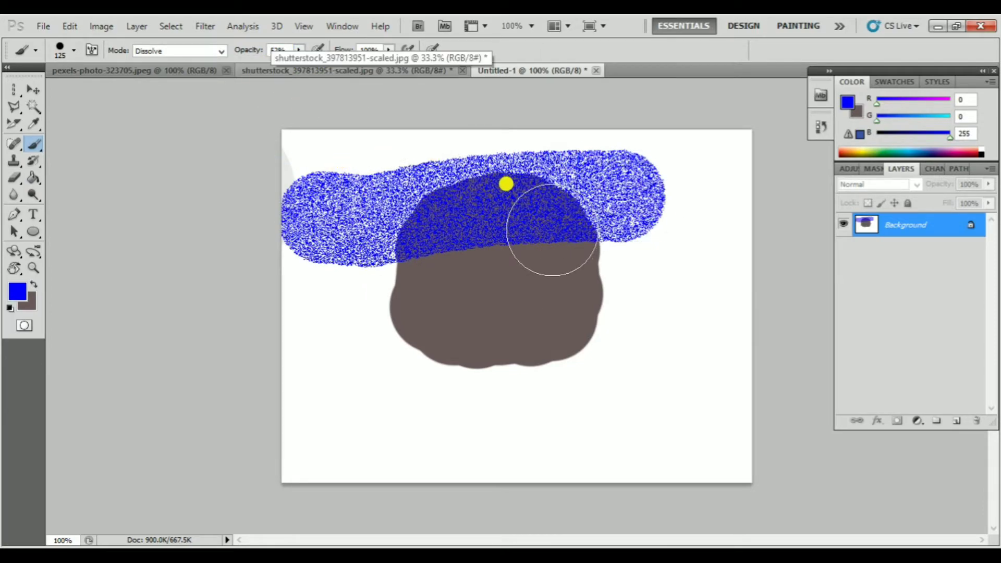
{"action": "key", "text": "ctrl+z"}
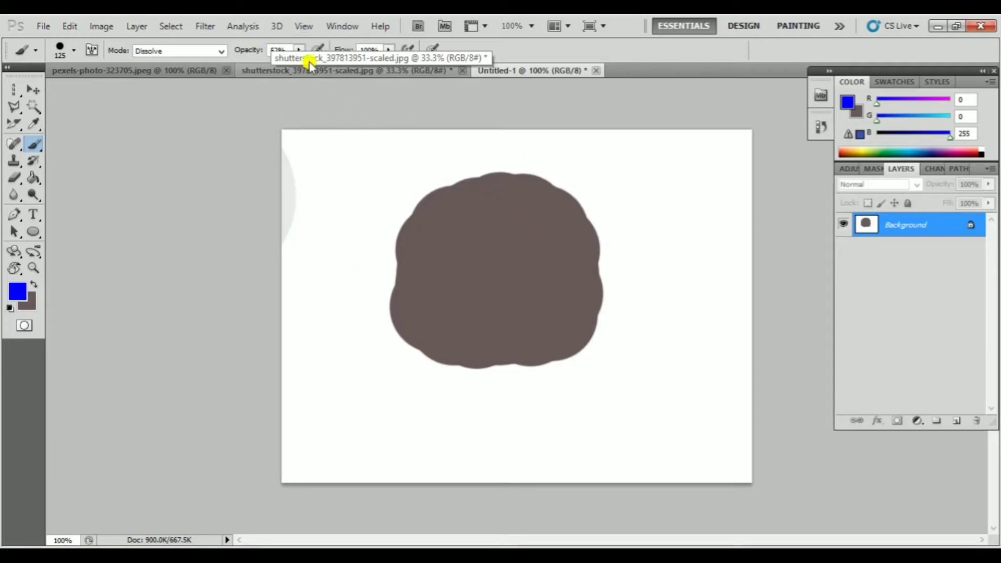
Paint blue across the grey blob with the brush in Darken mode, and undo the painting
{"action": "left_click", "coordinate": [299, 50]}
{"action": "left_click", "coordinate": [221, 51]}
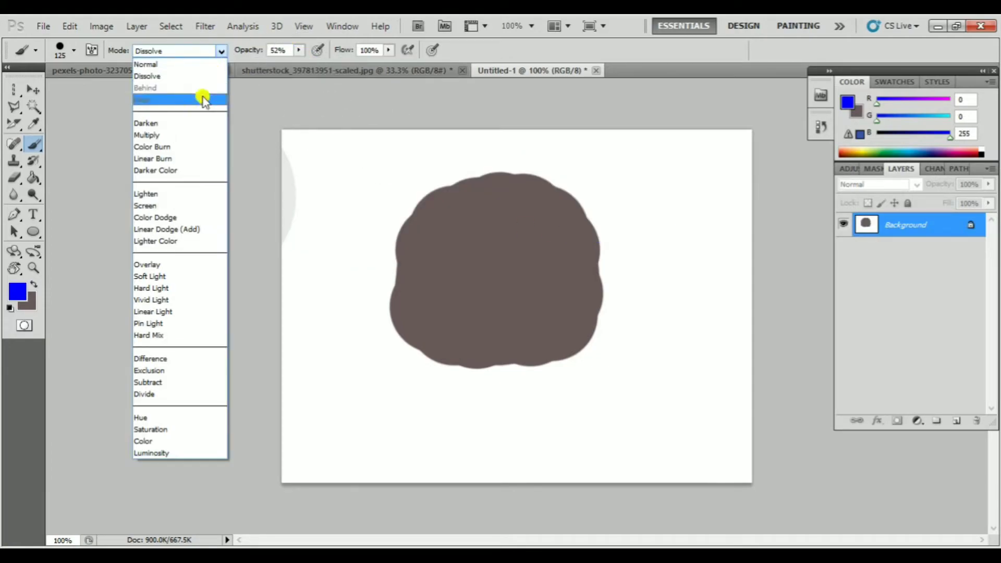
{"action": "left_click", "coordinate": [201, 123]}
{"action": "left_click_drag", "start_coordinate": [347, 243], "coordinate": [668, 226]}
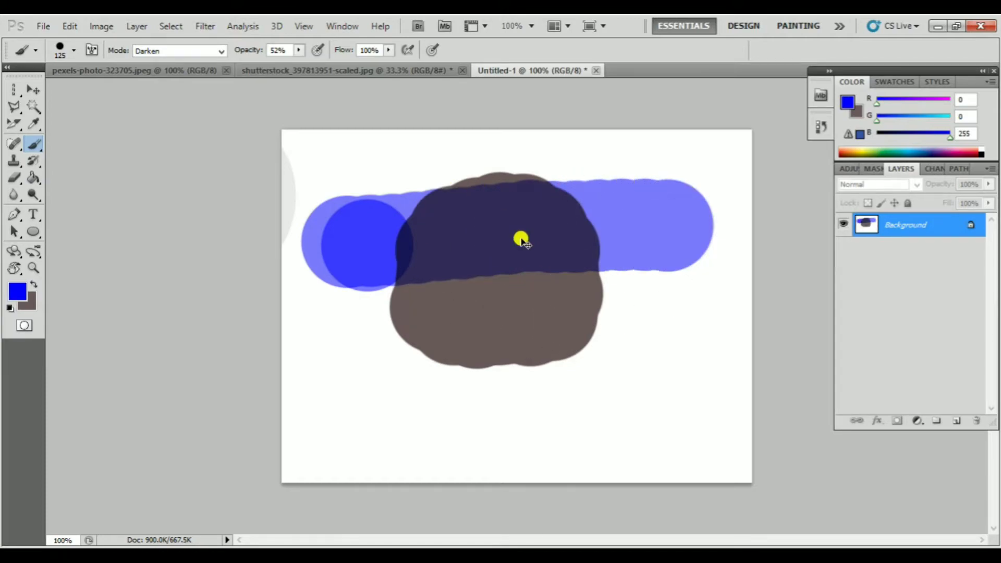
{"action": "key", "text": "ctrl+z"}
{"action": "key", "text": "ctrl+alt+z"}
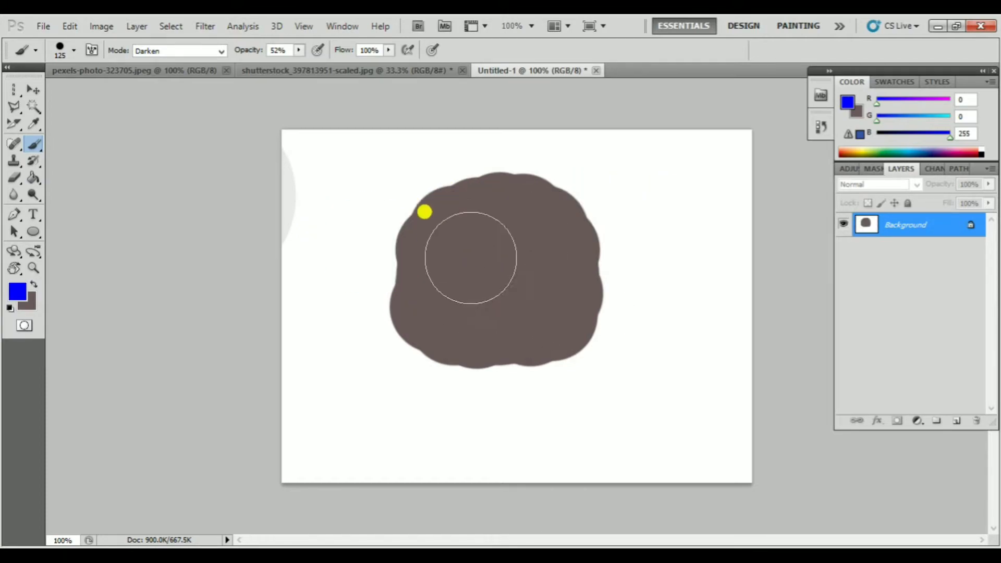
Set the brush mode to Lighten and paint a blue stroke across the upper half of the grey blob
{"action": "left_click", "coordinate": [196, 51]}
{"action": "left_click", "coordinate": [177, 194]}
{"action": "left_click_drag", "start_coordinate": [376, 225], "coordinate": [678, 225]}
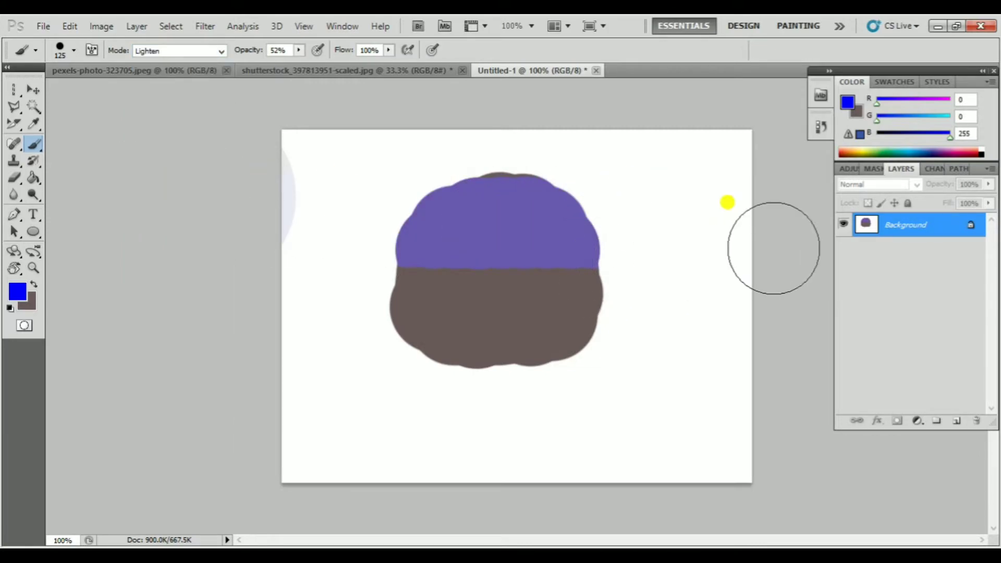
Undo the Lighten stroke and all earlier painting until the canvas is blank
{"action": "key", "text": "ctrl+z"}
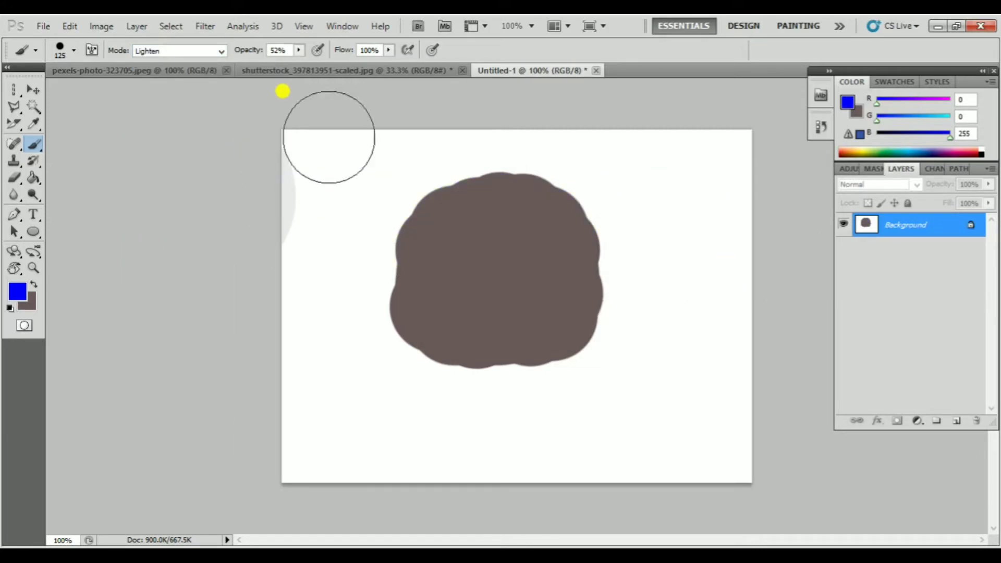
{"action": "left_click", "coordinate": [194, 52]}
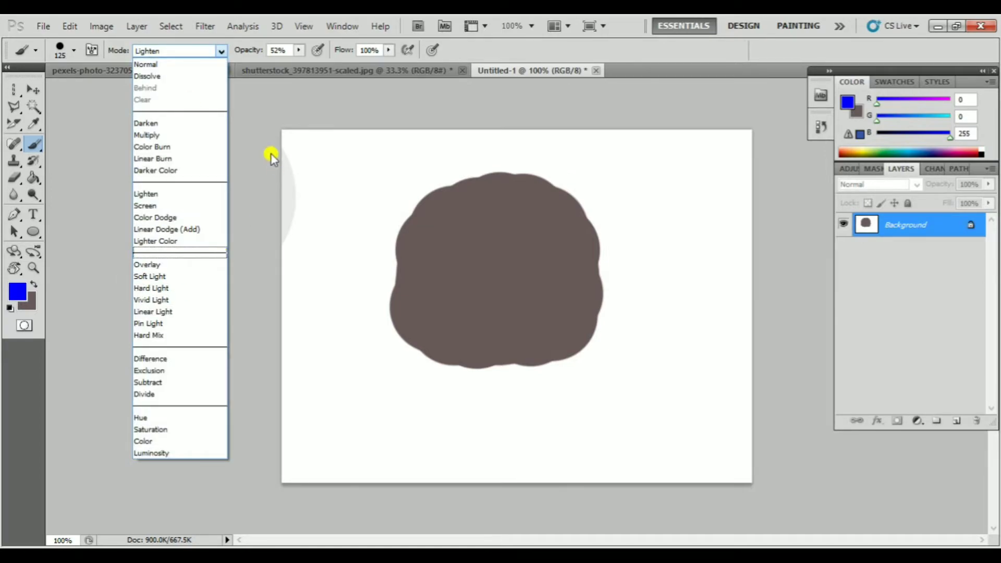
{"action": "left_click", "coordinate": [259, 129]}
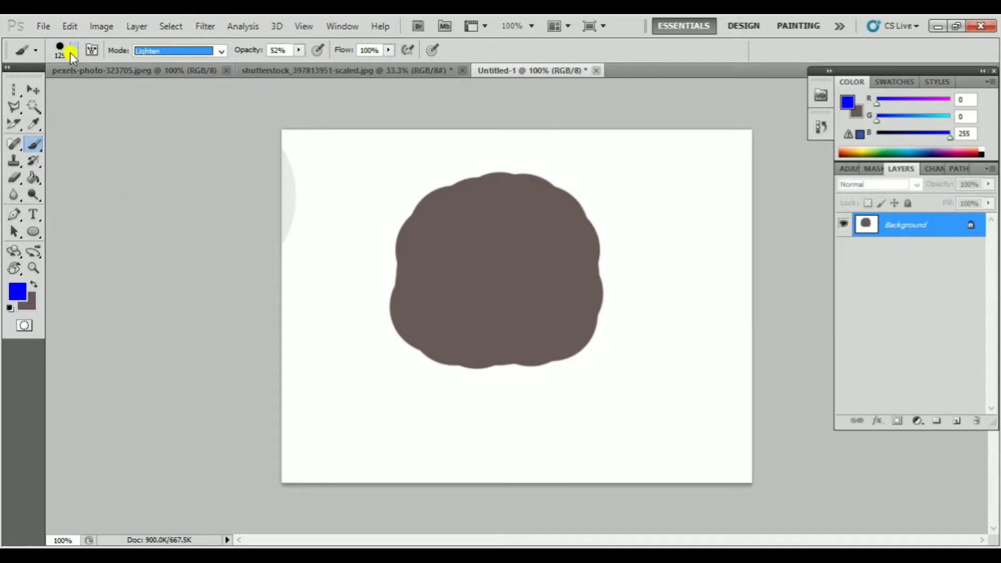
{"action": "key", "text": "ctrl+z"}
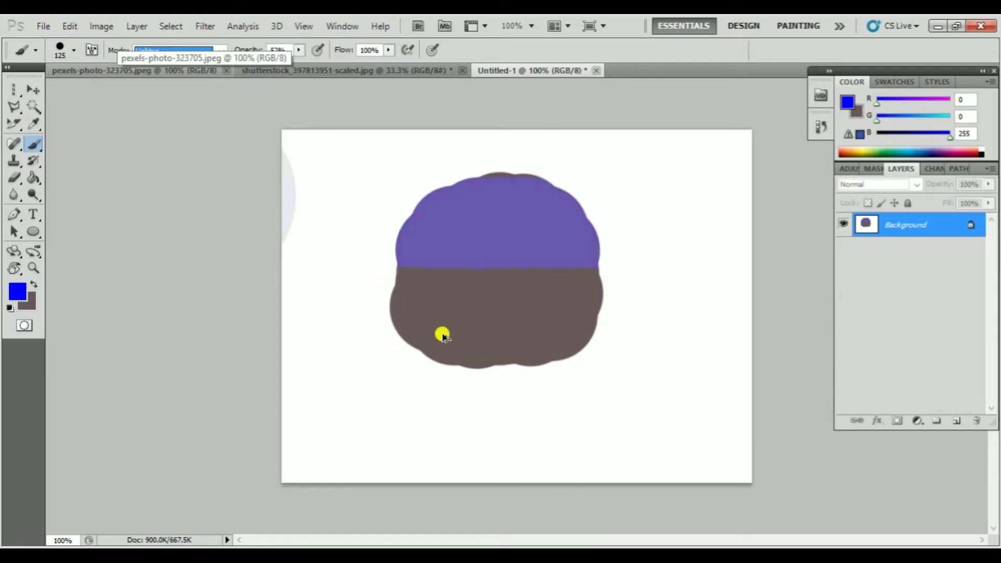
{"action": "key", "text": "ctrl+alt+z"}
{"action": "key", "text": "ctrl+alt+z"}
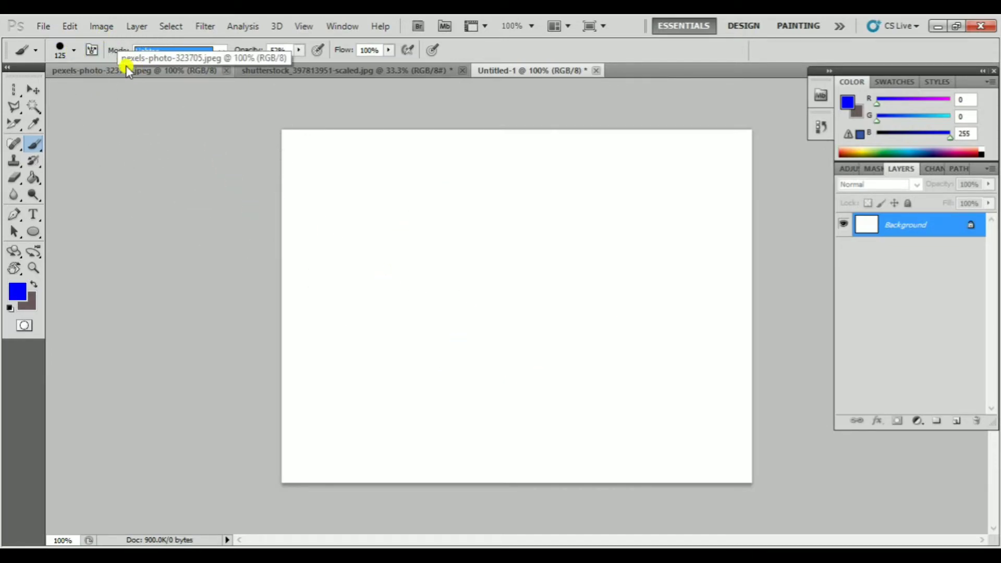
Choose the 46 px spatter brush and set its blending mode to Normal
{"action": "left_click", "coordinate": [75, 50]}
{"action": "scroll", "coordinate": [100, 183], "scroll_direction": "down", "scroll_amount": 2}
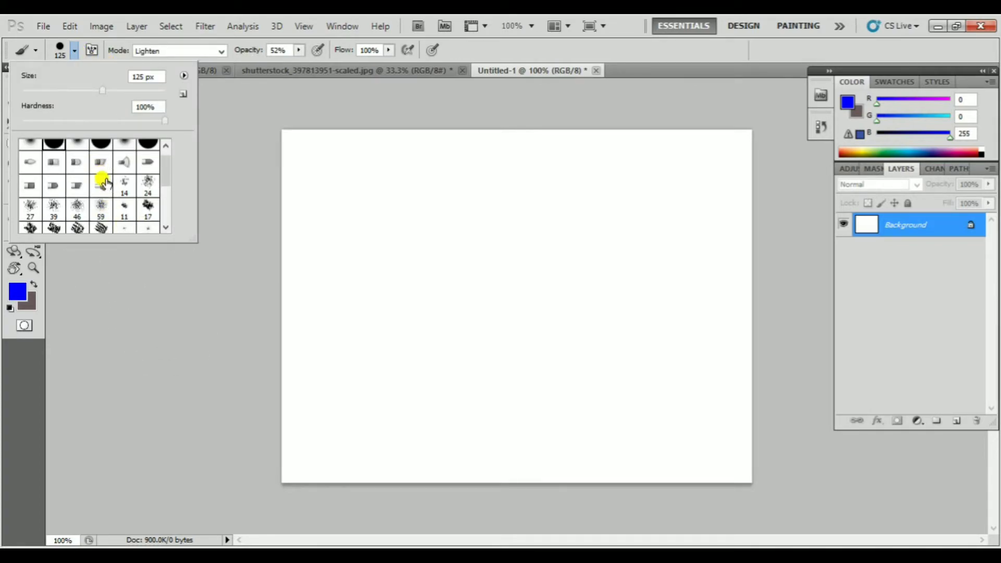
{"action": "left_click", "coordinate": [73, 206]}
{"action": "left_click", "coordinate": [436, 204]}
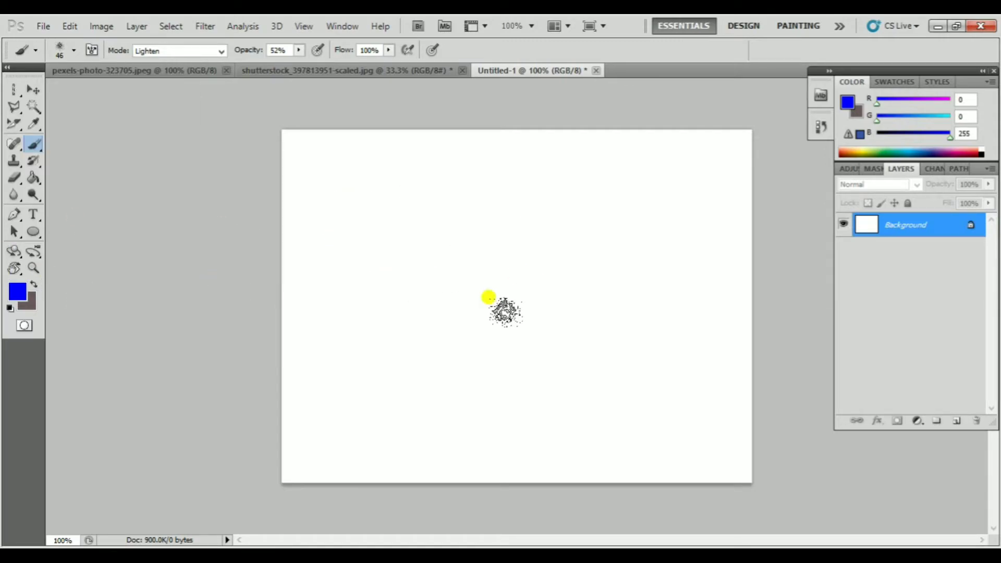
{"action": "left_click", "coordinate": [35, 284]}
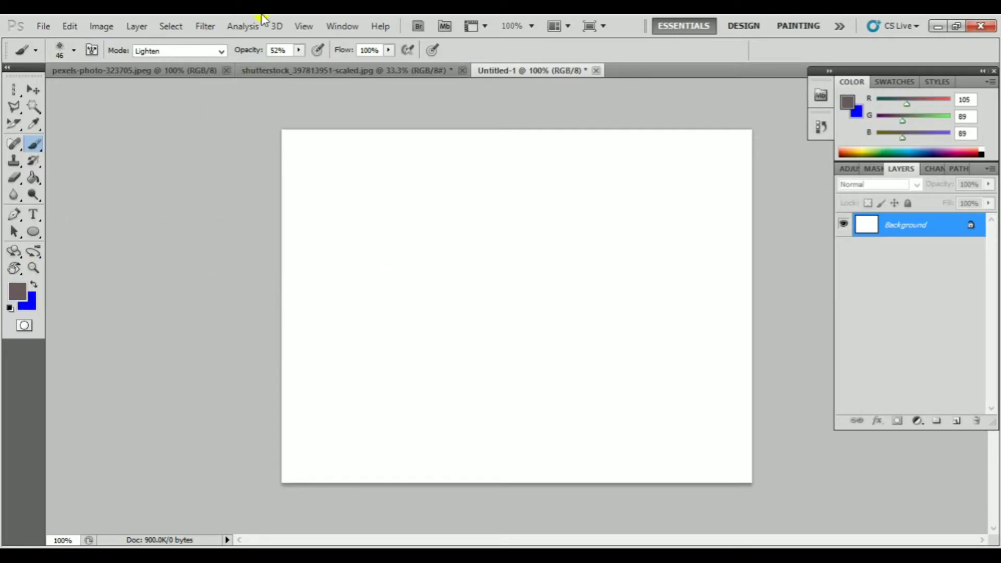
{"action": "left_click", "coordinate": [194, 55]}
{"action": "left_click", "coordinate": [185, 71]}
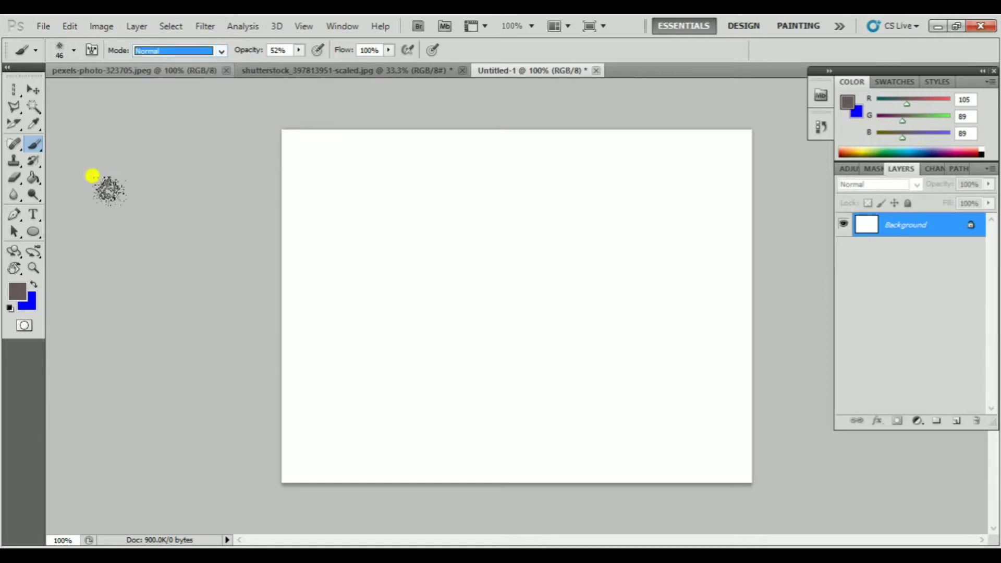
Paint a looping blue stroke across the canvas with the spatter brush, and undo it
{"action": "left_click", "coordinate": [34, 284]}
{"action": "mouse_move", "coordinate": [433, 229]}
{"action": "left_mouse_down"}
{"action": "mouse_move", "coordinate": [570, 274]}
{"action": "mouse_move", "coordinate": [524, 228]}
{"action": "mouse_move", "coordinate": [527, 256]}
{"action": "mouse_move", "coordinate": [685, 242]}
{"action": "left_mouse_up"}
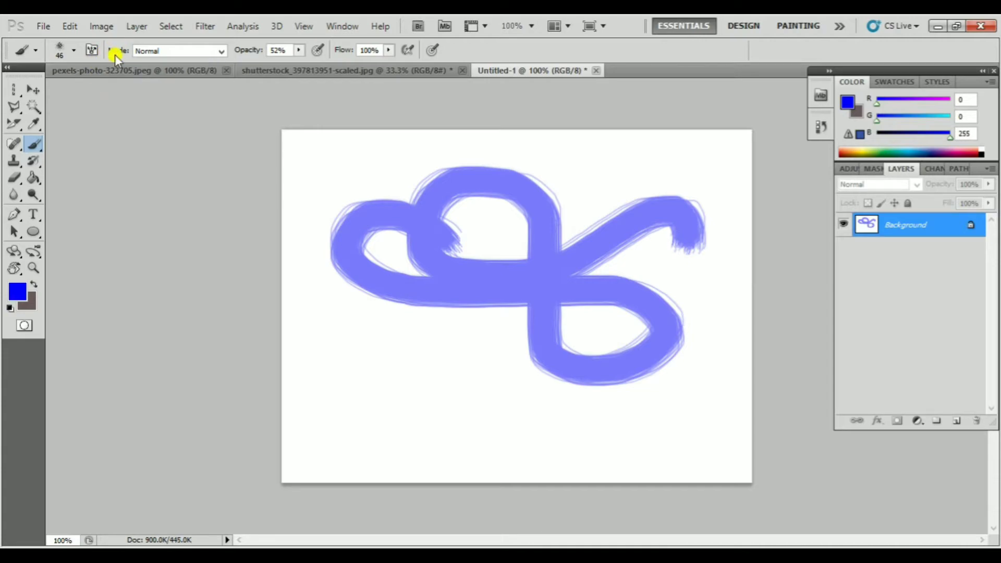
{"action": "left_click", "coordinate": [73, 50]}
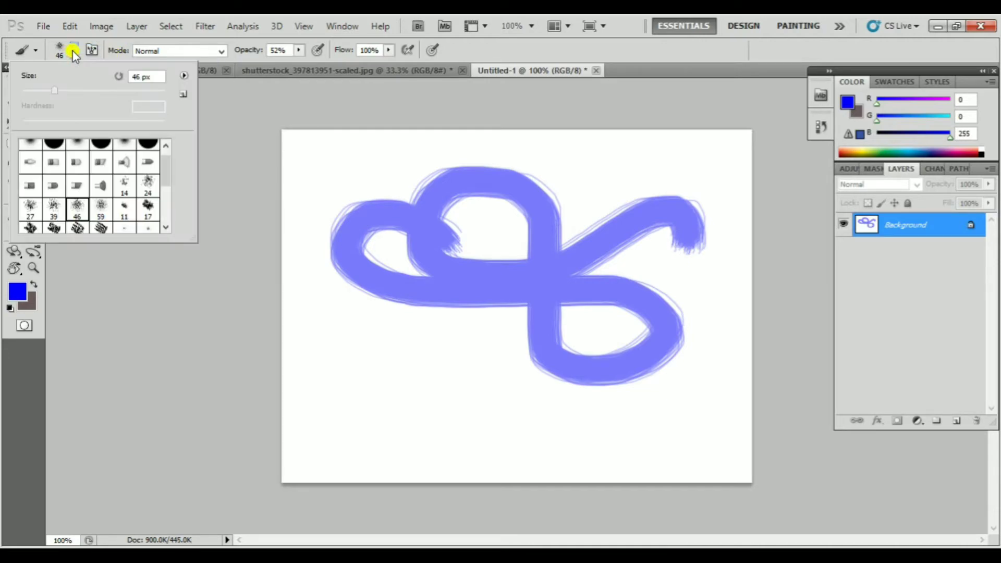
{"action": "left_click", "coordinate": [178, 269]}
{"action": "key", "text": "ctrl+z"}
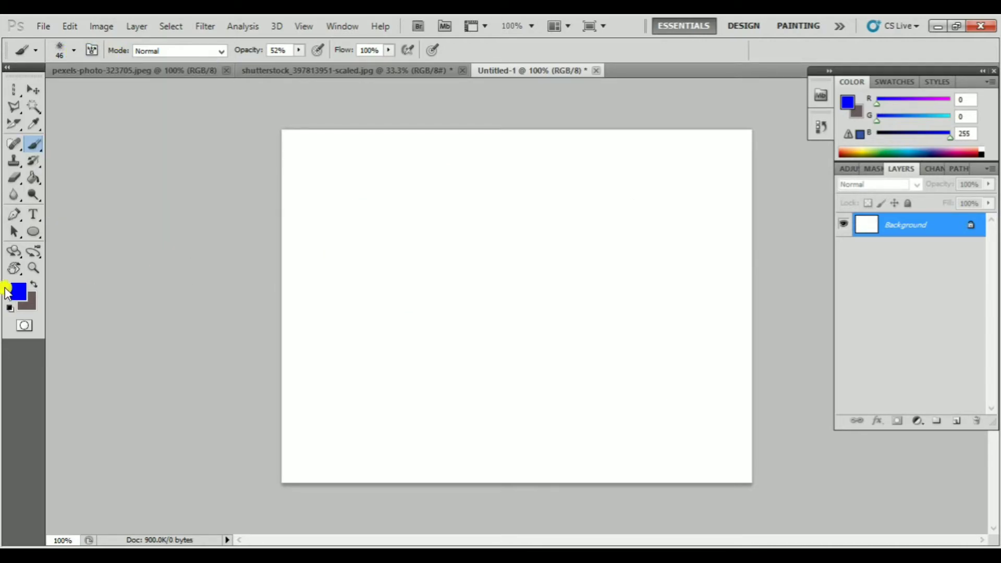
Set the foreground colour to a bright green, RGB 76, 246, 58
{"action": "left_click", "coordinate": [8, 292]}
{"action": "left_click", "coordinate": [445, 230]}
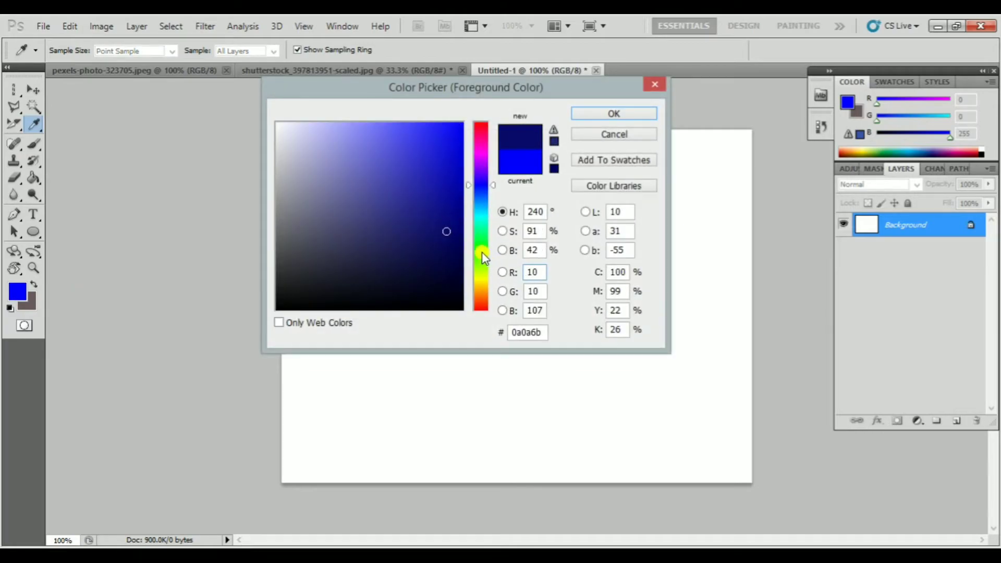
{"action": "left_click", "coordinate": [482, 251]}
{"action": "mouse_move", "coordinate": [393, 163]}
{"action": "left_mouse_down"}
{"action": "mouse_move", "coordinate": [387, 116]}
{"action": "mouse_move", "coordinate": [415, 128]}
{"action": "left_mouse_up"}
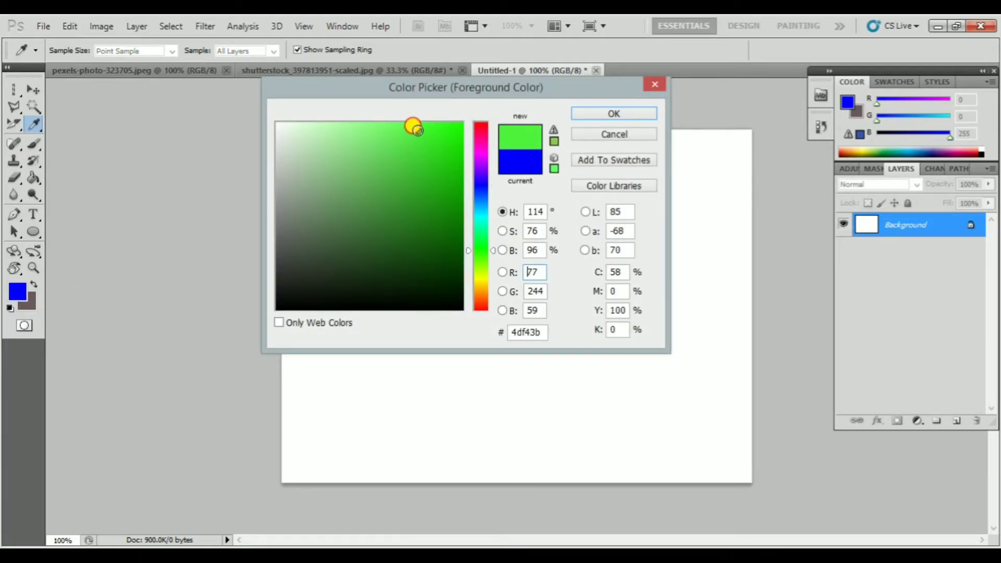
{"action": "left_click", "coordinate": [584, 113]}
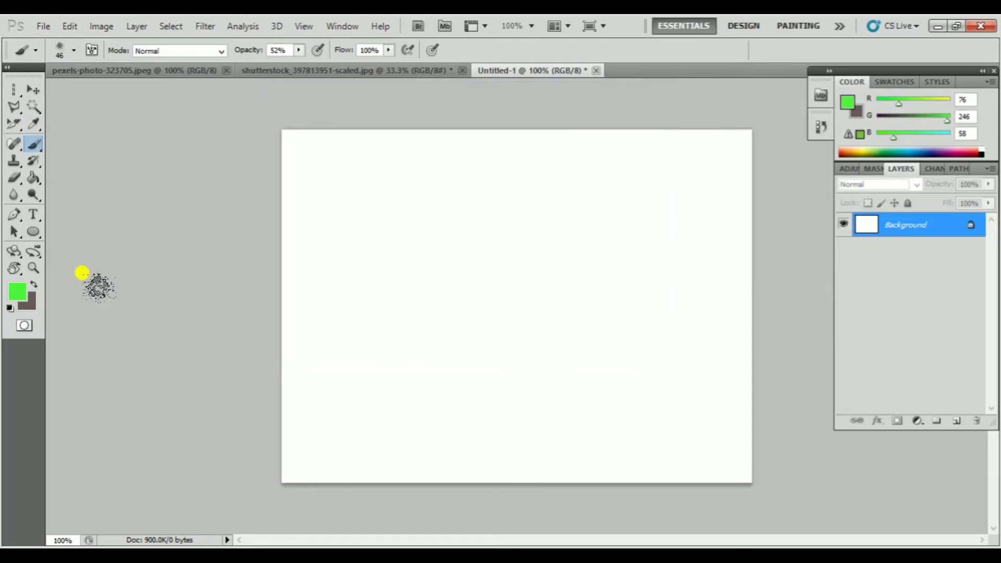
Set the background colour to a dark green
{"action": "left_click", "coordinate": [33, 298]}
{"action": "left_click", "coordinate": [481, 256]}
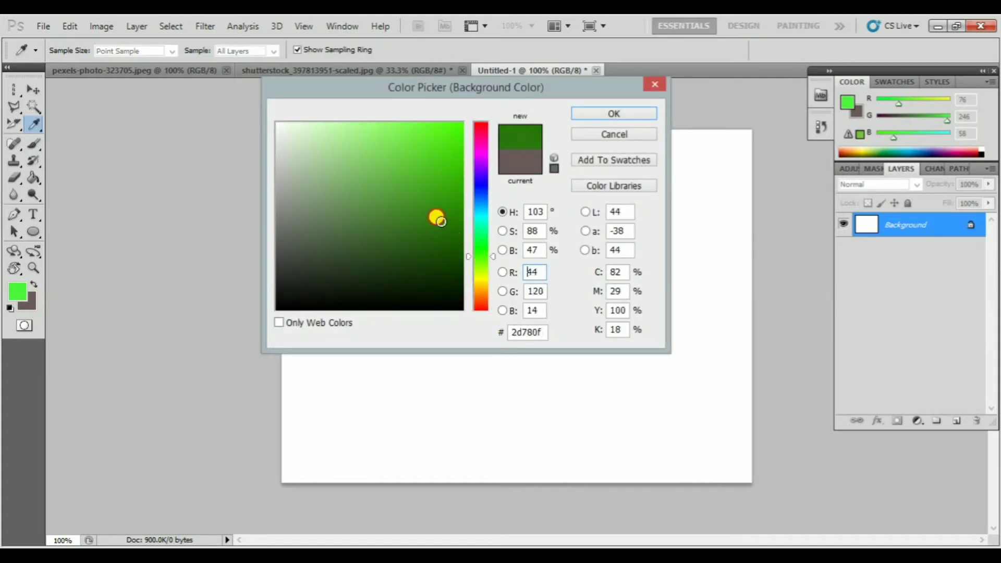
{"action": "left_click_drag", "start_coordinate": [437, 218], "coordinate": [468, 237]}
{"action": "left_click", "coordinate": [629, 113]}
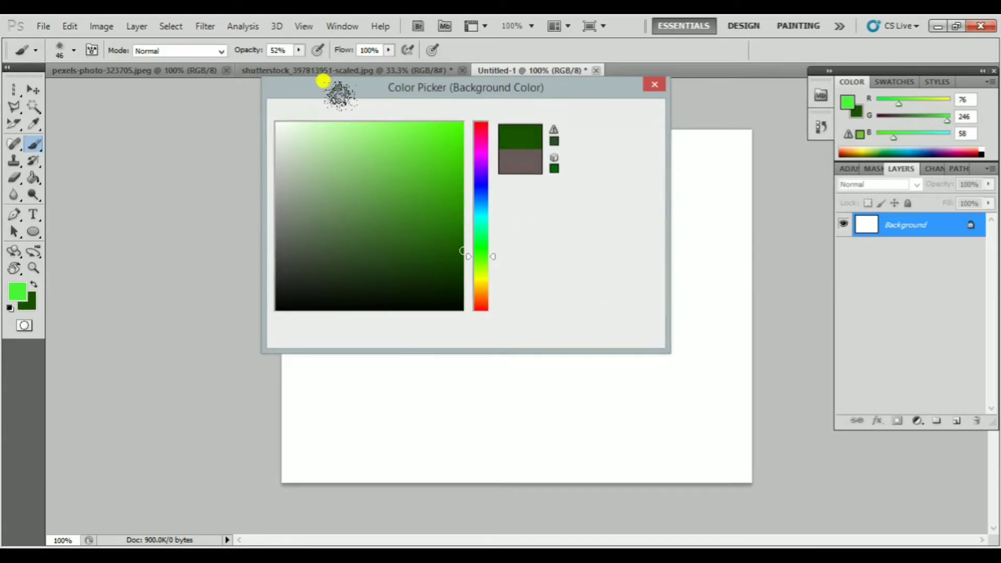
Choose the 112 px grass brush and paint a strip of grass along the canvas's lower edge at 52% opacity
{"action": "left_click", "coordinate": [74, 51]}
{"action": "scroll", "coordinate": [77, 165], "scroll_direction": "down", "scroll_amount": 5}
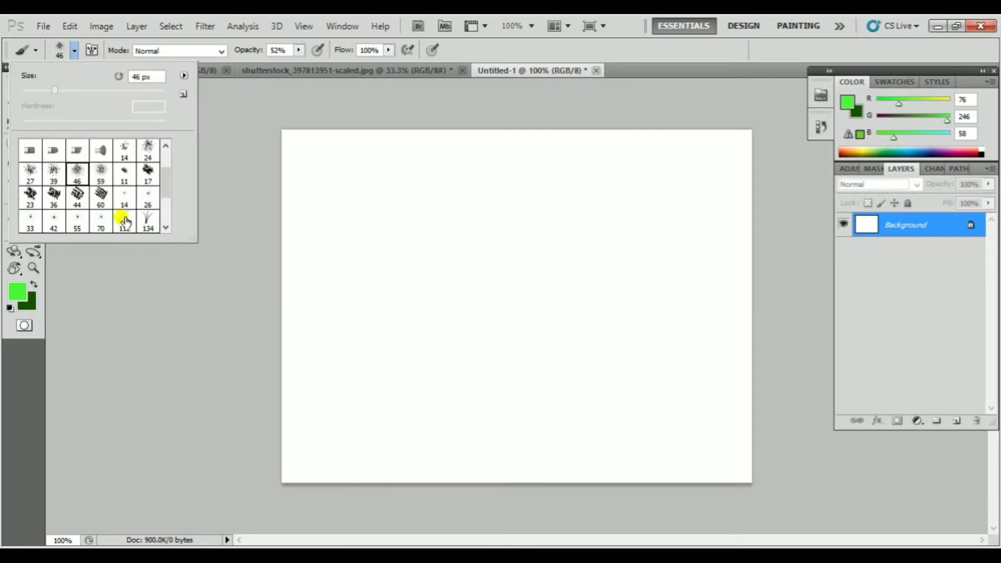
{"action": "mouse_move", "coordinate": [284, 397]}
{"action": "left_mouse_down"}
{"action": "mouse_move", "coordinate": [446, 400]}
{"action": "mouse_move", "coordinate": [575, 386]}
{"action": "mouse_move", "coordinate": [594, 398]}
{"action": "left_mouse_up"}
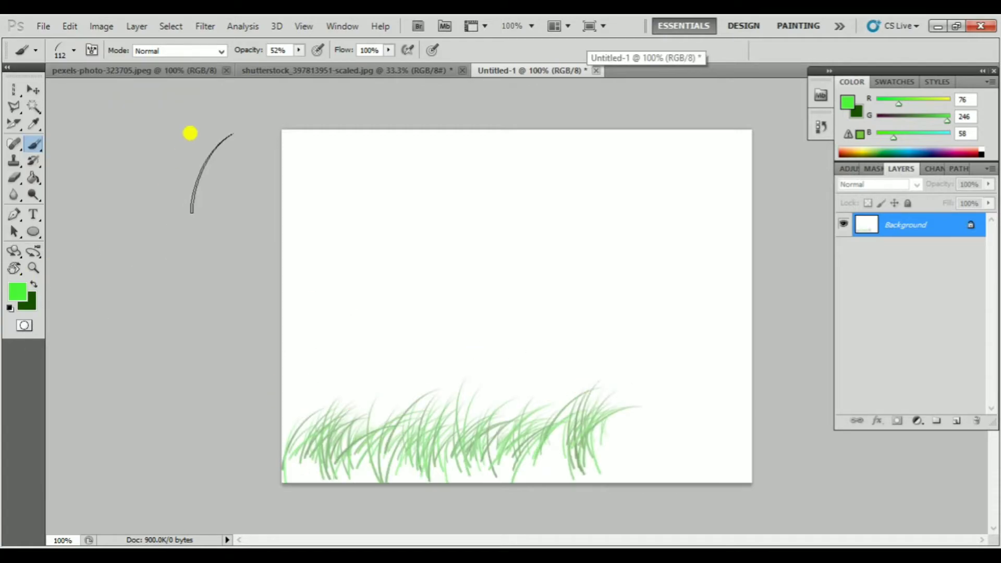
Replace the faint grass with dense grass painted at 100% opacity across the lower canvas, rising higher on the left
{"action": "key", "text": "ctrl+z"}
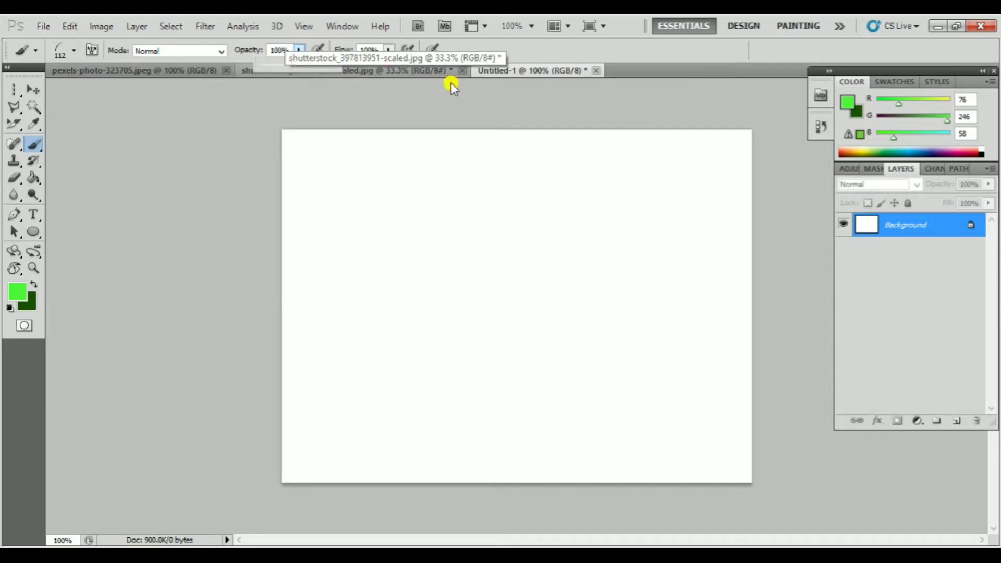
{"action": "mouse_move", "coordinate": [284, 391]}
{"action": "left_mouse_down"}
{"action": "mouse_move", "coordinate": [308, 410]}
{"action": "mouse_move", "coordinate": [543, 398]}
{"action": "mouse_move", "coordinate": [764, 403]}
{"action": "left_mouse_up"}
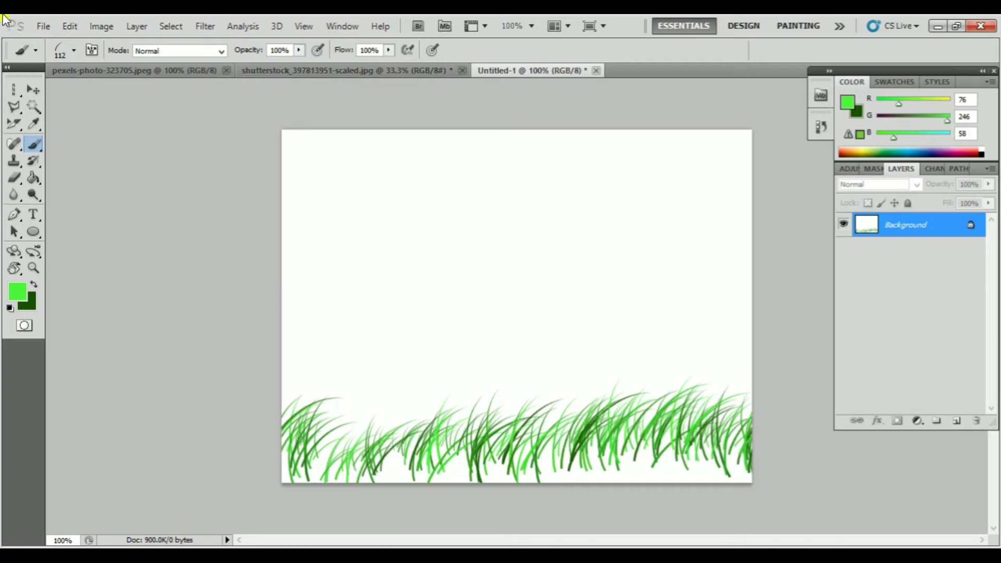
{"action": "mouse_move", "coordinate": [279, 401]}
{"action": "left_mouse_down"}
{"action": "mouse_move", "coordinate": [734, 405]}
{"action": "mouse_move", "coordinate": [242, 395]}
{"action": "mouse_move", "coordinate": [432, 433]}
{"action": "mouse_move", "coordinate": [649, 438]}
{"action": "mouse_move", "coordinate": [724, 425]}
{"action": "mouse_move", "coordinate": [438, 424]}
{"action": "mouse_move", "coordinate": [592, 431]}
{"action": "mouse_move", "coordinate": [366, 401]}
{"action": "mouse_move", "coordinate": [349, 375]}
{"action": "mouse_move", "coordinate": [259, 358]}
{"action": "mouse_move", "coordinate": [345, 361]}
{"action": "mouse_move", "coordinate": [430, 392]}
{"action": "mouse_move", "coordinate": [290, 362]}
{"action": "mouse_move", "coordinate": [240, 384]}
{"action": "mouse_move", "coordinate": [361, 431]}
{"action": "mouse_move", "coordinate": [320, 421]}
{"action": "mouse_move", "coordinate": [272, 368]}
{"action": "mouse_move", "coordinate": [429, 379]}
{"action": "mouse_move", "coordinate": [261, 318]}
{"action": "mouse_move", "coordinate": [428, 377]}
{"action": "mouse_move", "coordinate": [350, 360]}
{"action": "mouse_move", "coordinate": [275, 394]}
{"action": "mouse_move", "coordinate": [476, 424]}
{"action": "mouse_move", "coordinate": [377, 411]}
{"action": "mouse_move", "coordinate": [711, 401]}
{"action": "mouse_move", "coordinate": [709, 428]}
{"action": "mouse_move", "coordinate": [730, 428]}
{"action": "mouse_move", "coordinate": [384, 403]}
{"action": "mouse_move", "coordinate": [339, 364]}
{"action": "mouse_move", "coordinate": [273, 338]}
{"action": "mouse_move", "coordinate": [324, 336]}
{"action": "mouse_move", "coordinate": [407, 375]}
{"action": "mouse_move", "coordinate": [302, 334]}
{"action": "mouse_move", "coordinate": [282, 376]}
{"action": "mouse_move", "coordinate": [359, 421]}
{"action": "mouse_move", "coordinate": [268, 416]}
{"action": "mouse_move", "coordinate": [422, 427]}
{"action": "left_mouse_up"}
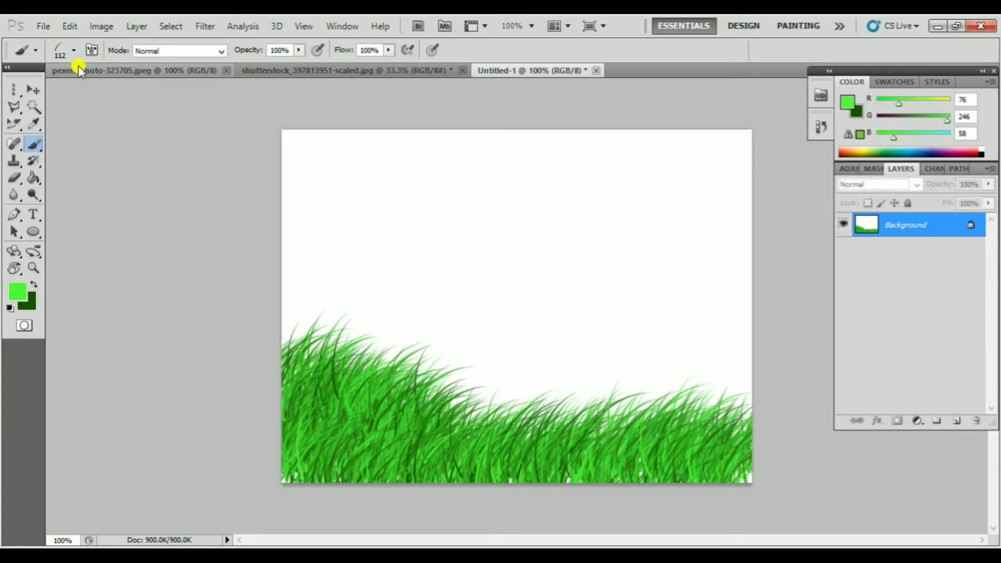
Paint a cluster of green stars above the grass with the 29 px star brush
{"action": "left_click", "coordinate": [74, 50]}
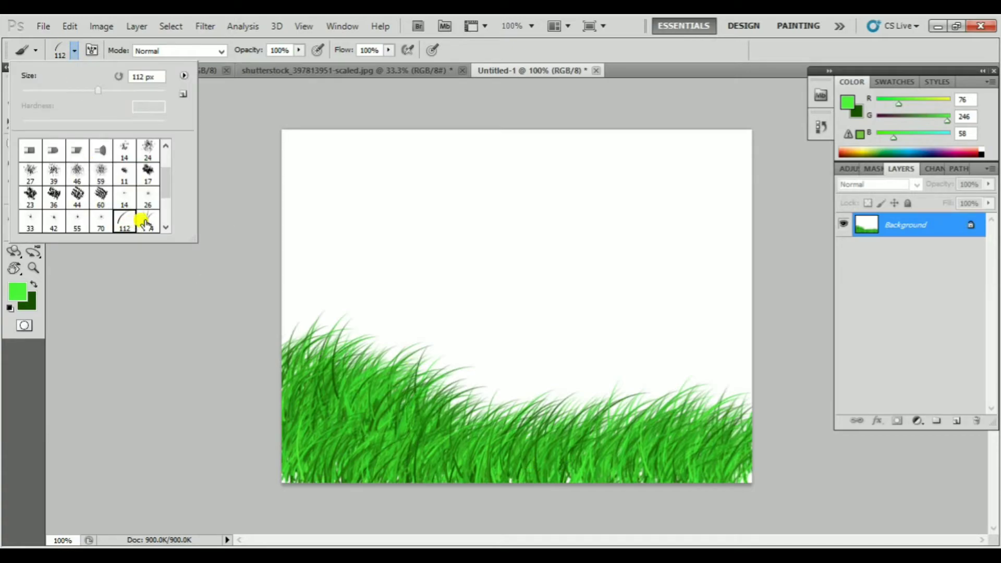
{"action": "scroll", "coordinate": [143, 221], "scroll_direction": "down", "scroll_amount": 3}
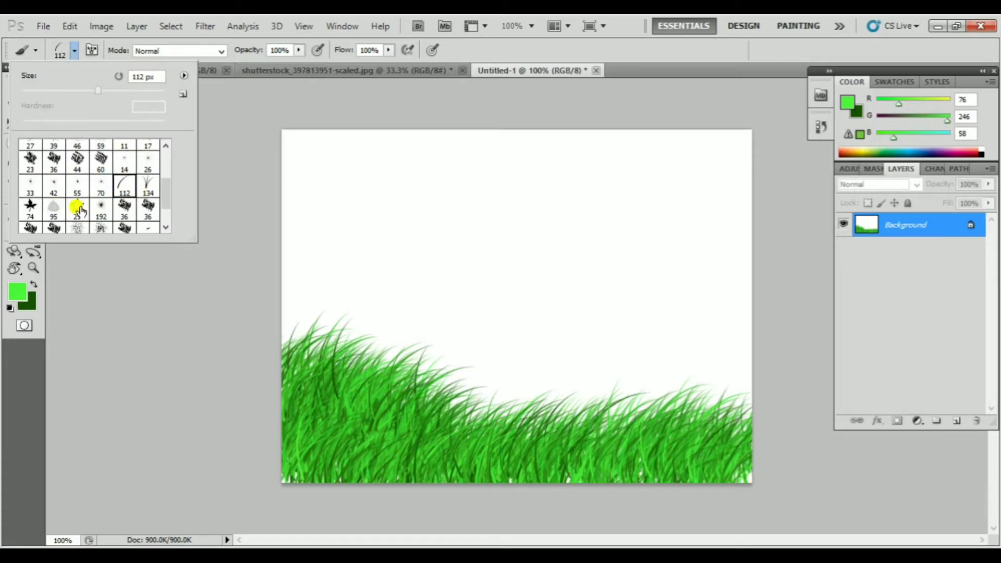
{"action": "mouse_move", "coordinate": [521, 213]}
{"action": "left_mouse_down"}
{"action": "mouse_move", "coordinate": [431, 161]}
{"action": "mouse_move", "coordinate": [561, 252]}
{"action": "mouse_move", "coordinate": [432, 215]}
{"action": "mouse_move", "coordinate": [573, 212]}
{"action": "mouse_move", "coordinate": [445, 261]}
{"action": "mouse_move", "coordinate": [431, 187]}
{"action": "mouse_move", "coordinate": [551, 282]}
{"action": "mouse_move", "coordinate": [489, 248]}
{"action": "mouse_move", "coordinate": [513, 221]}
{"action": "left_mouse_up"}
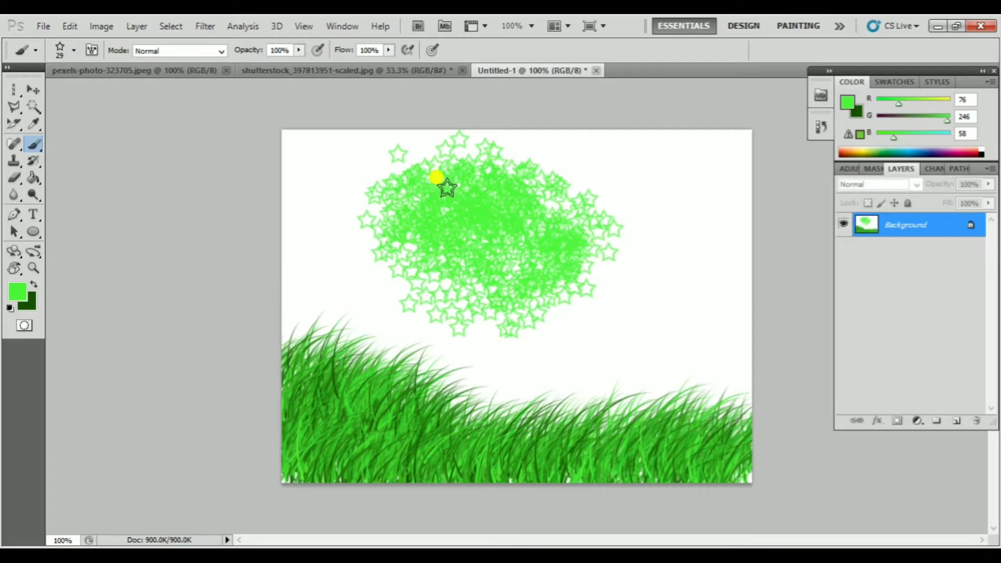
Paint more grass over the stars and the middle of the canvas with the 112 px grass brush
{"action": "left_click", "coordinate": [74, 50]}
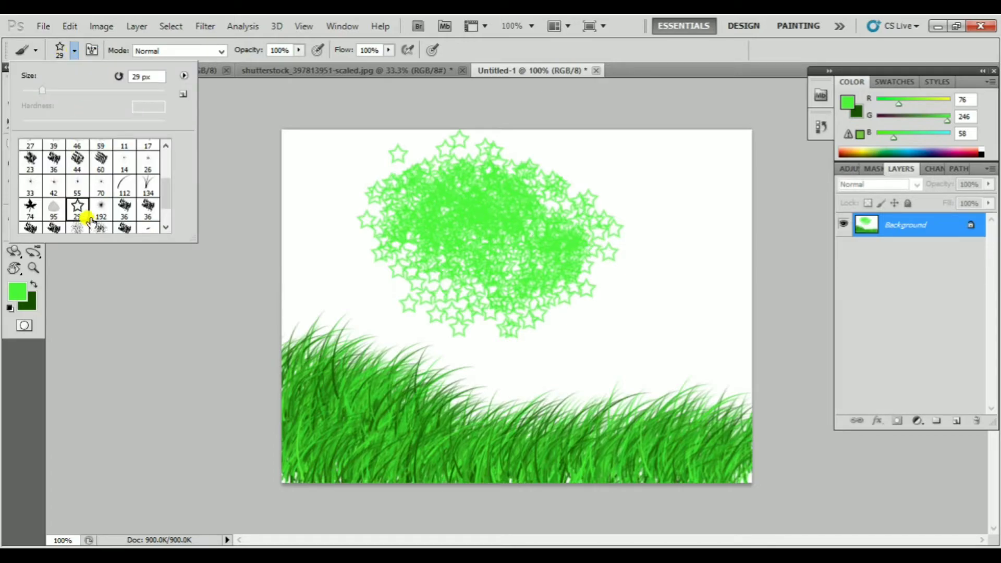
{"action": "scroll", "coordinate": [88, 219], "scroll_direction": "down", "scroll_amount": 1}
{"action": "left_click", "coordinate": [125, 163]}
{"action": "mouse_move", "coordinate": [302, 211]}
{"action": "left_mouse_down"}
{"action": "mouse_move", "coordinate": [527, 212]}
{"action": "mouse_move", "coordinate": [685, 243]}
{"action": "mouse_move", "coordinate": [391, 228]}
{"action": "mouse_move", "coordinate": [414, 273]}
{"action": "mouse_move", "coordinate": [688, 323]}
{"action": "mouse_move", "coordinate": [259, 268]}
{"action": "mouse_move", "coordinate": [640, 329]}
{"action": "left_mouse_up"}
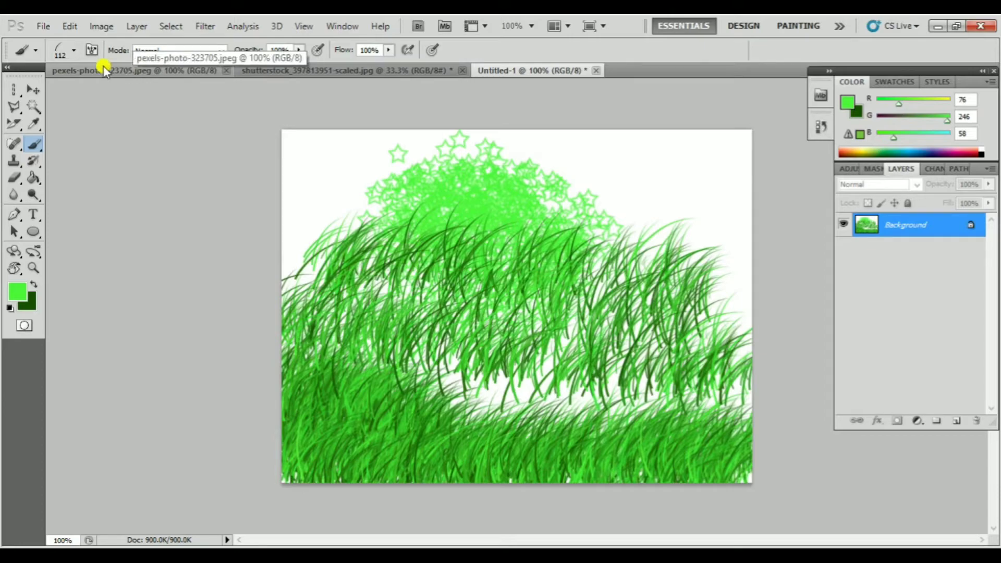
{"action": "left_click", "coordinate": [75, 50]}
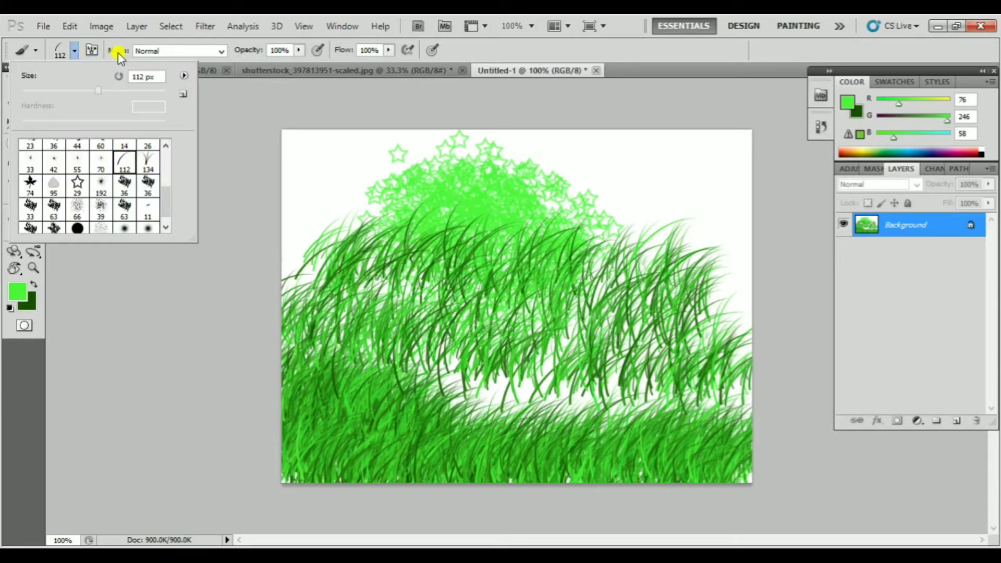
{"action": "left_click", "coordinate": [220, 51]}
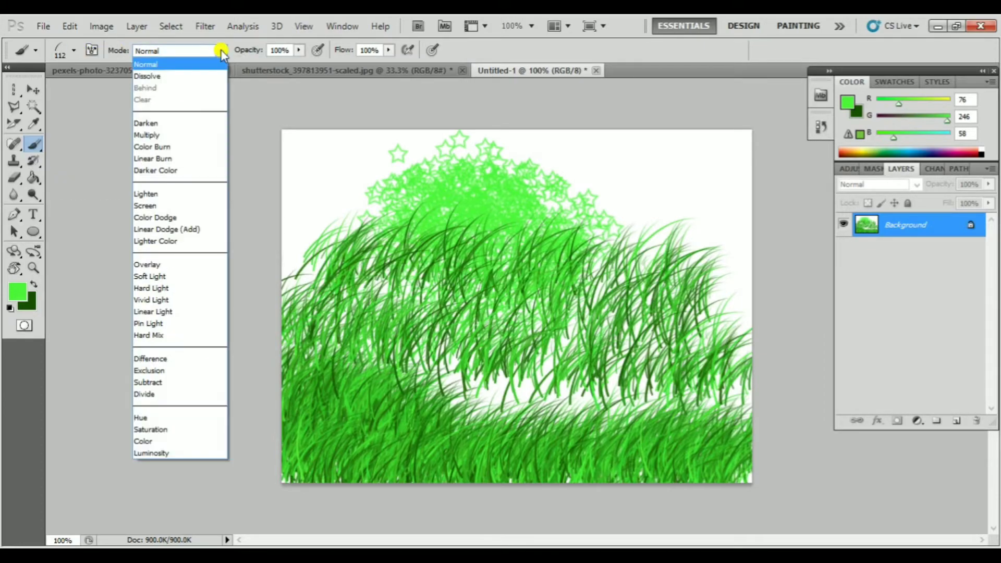
{"action": "left_click", "coordinate": [78, 53]}
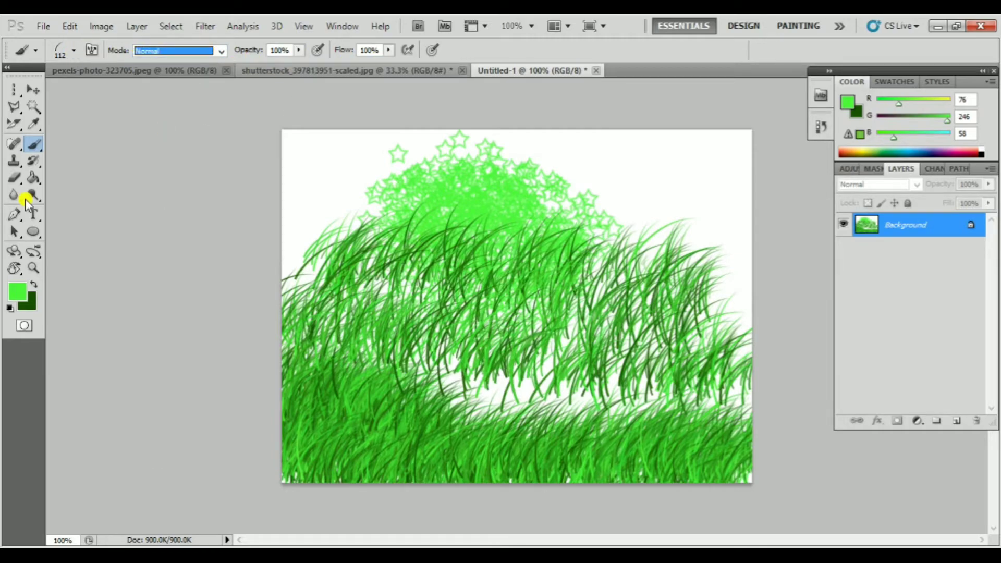
Switch to the Pencil tool and undo the stars and the extra grass painted over them
{"action": "left_click", "coordinate": [40, 146]}
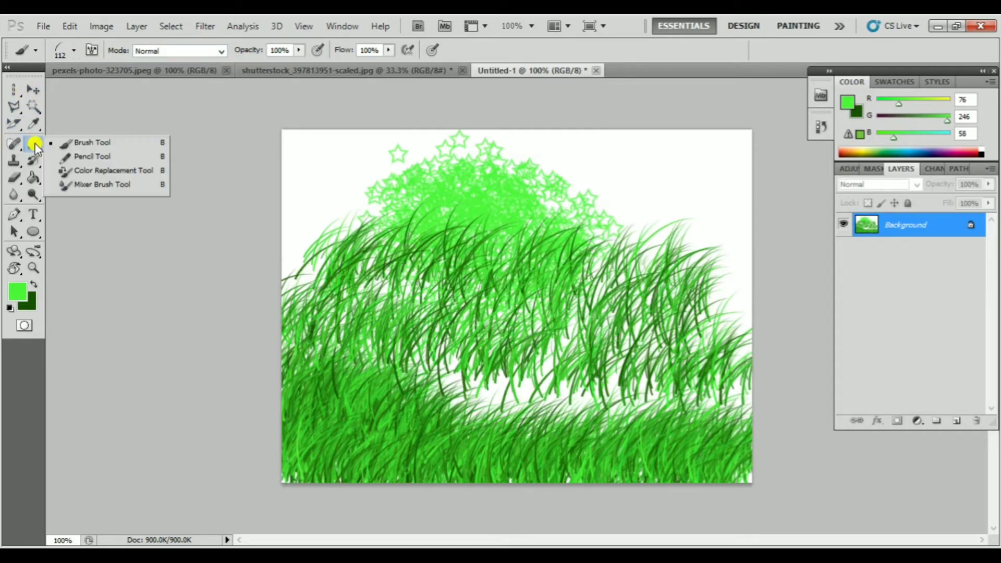
{"action": "left_click", "coordinate": [107, 156]}
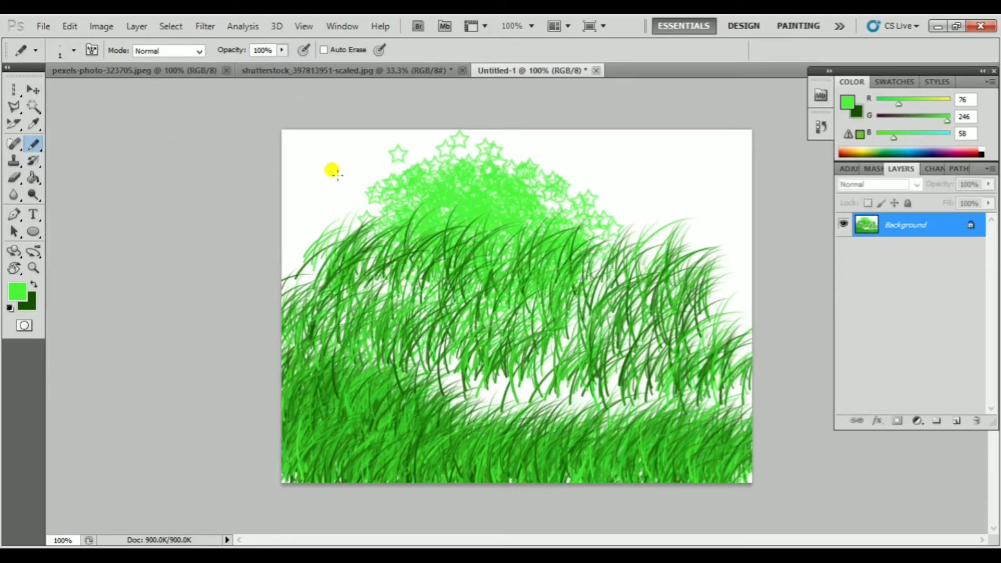
{"action": "key", "text": "ctrl+alt+z"}
{"action": "key", "text": "ctrl+alt+z"}
{"action": "left_click", "coordinate": [45, 150]}
{"action": "left_click", "coordinate": [71, 155]}
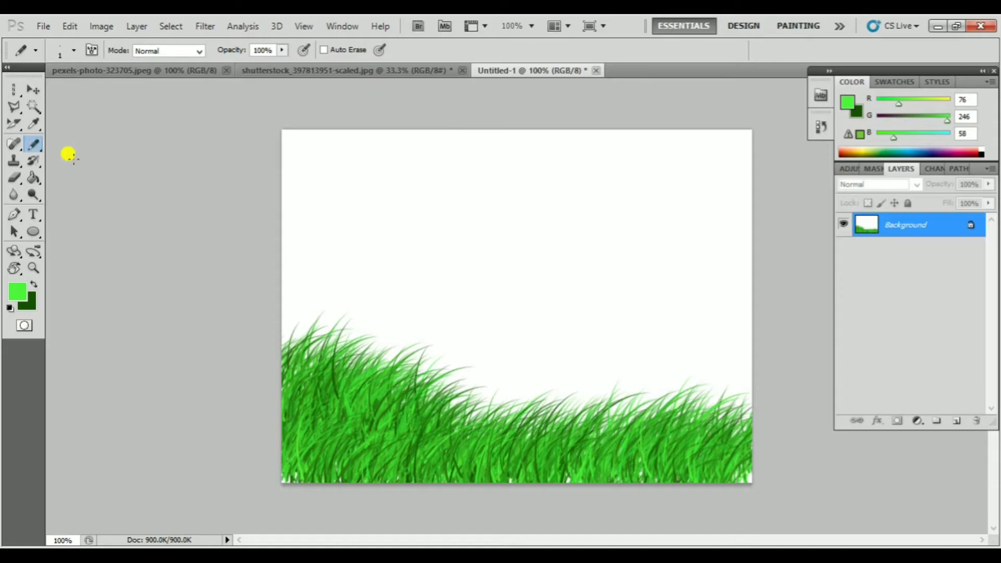
{"action": "left_click", "coordinate": [74, 50]}
{"action": "scroll", "coordinate": [148, 177], "scroll_direction": "up", "scroll_amount": 4}
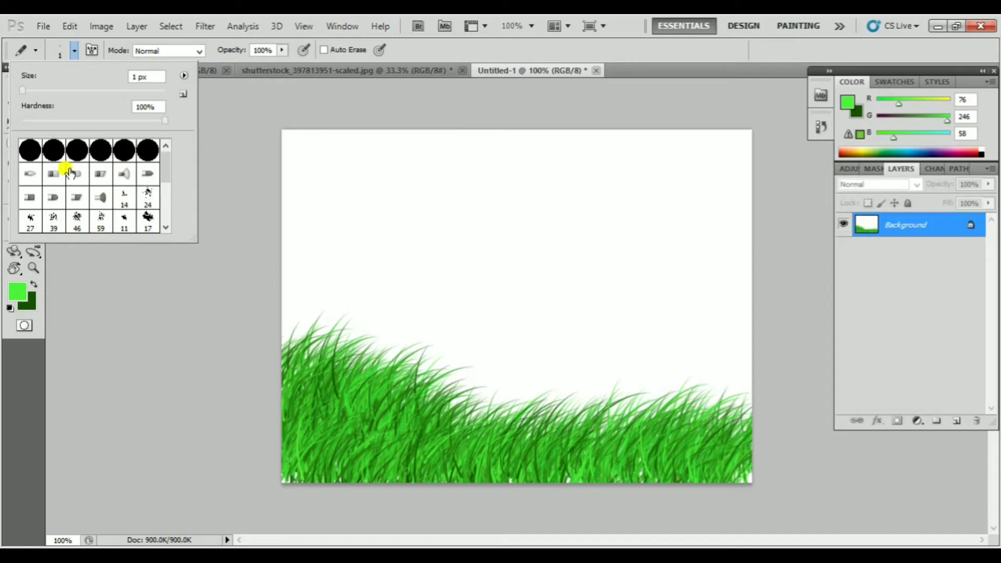
{"action": "left_click", "coordinate": [105, 302]}
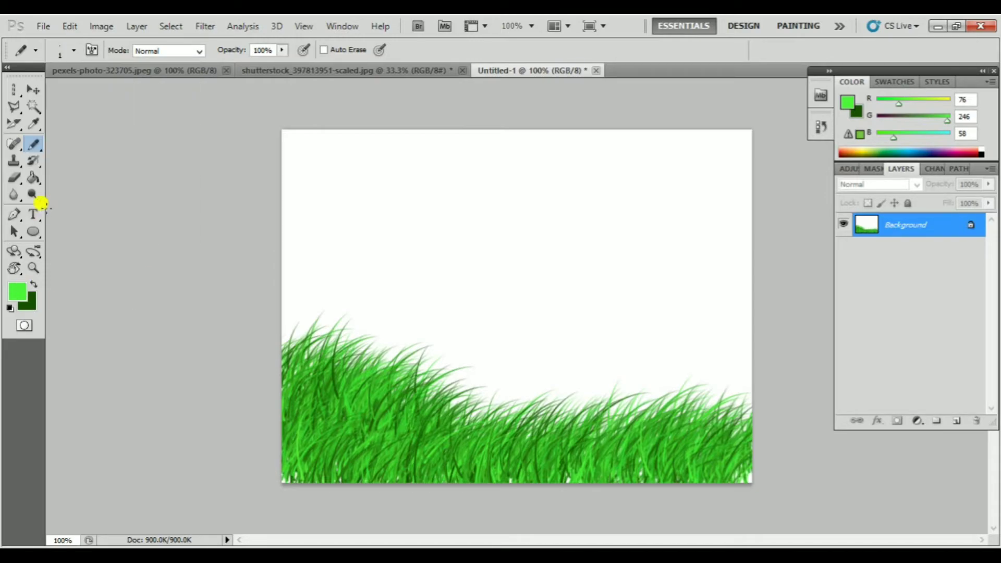
Switch to the Brush tool and look through its tip presets for comparison with the Pencil tool
{"action": "right_click", "coordinate": [38, 146]}
{"action": "left_click", "coordinate": [81, 142]}
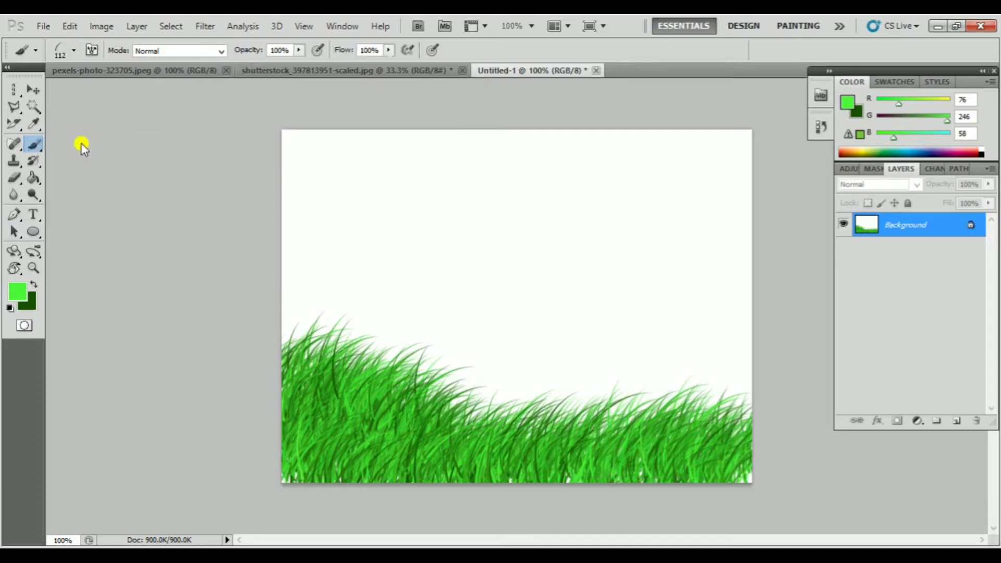
{"action": "left_click", "coordinate": [75, 51]}
{"action": "scroll", "coordinate": [101, 184], "scroll_direction": "up", "scroll_amount": 2}
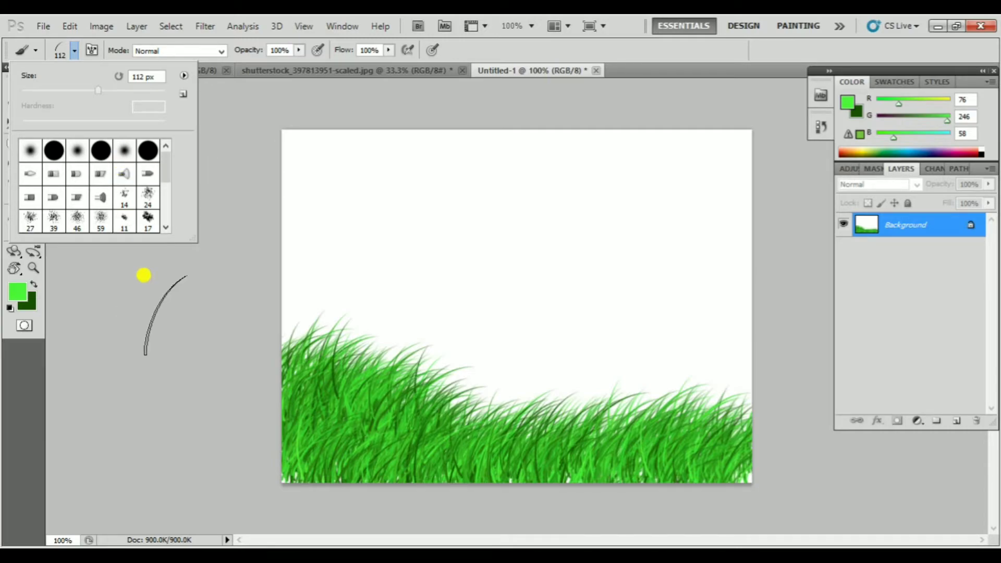
{"action": "left_click", "coordinate": [147, 293]}
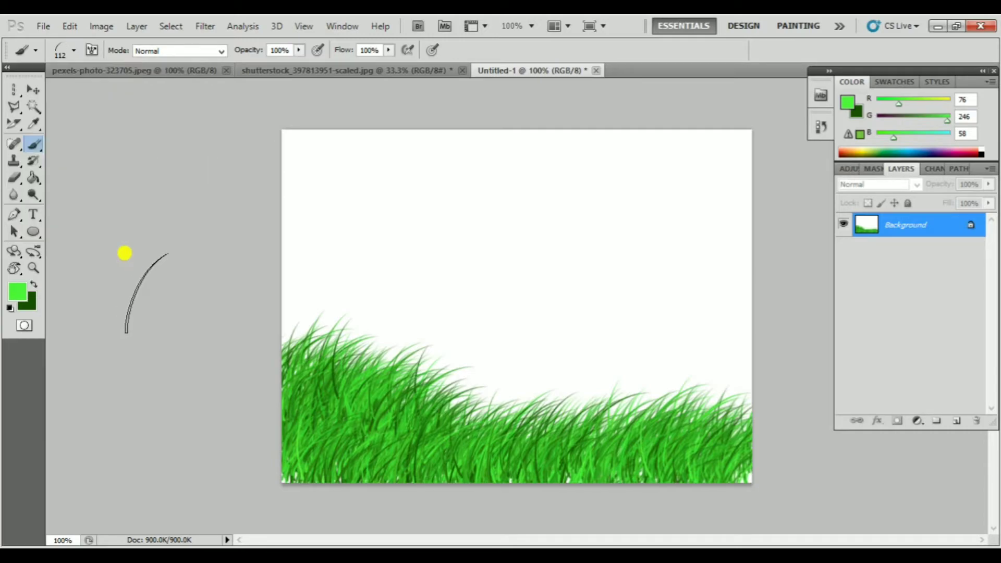
Return to the Pencil tool, look through its tip presets, and try a short stroke on the white area before undoing it
{"action": "left_click", "coordinate": [37, 148]}
{"action": "left_click", "coordinate": [81, 152]}
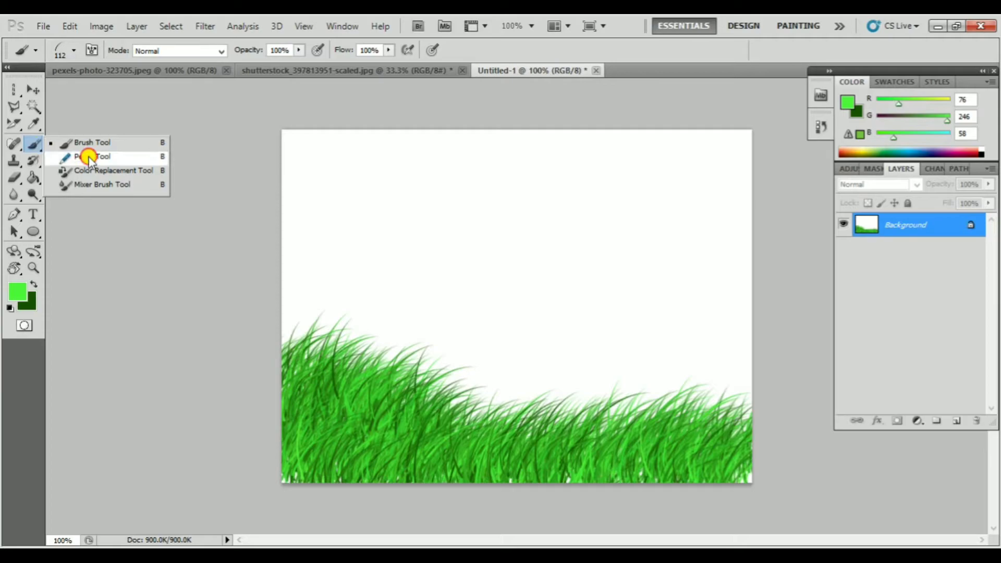
{"action": "left_click", "coordinate": [76, 50]}
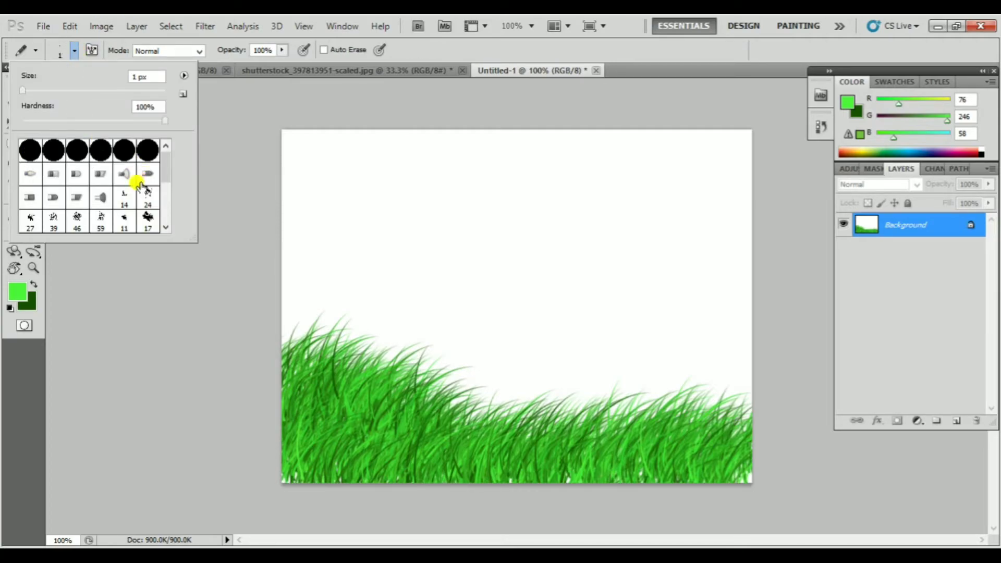
{"action": "scroll", "coordinate": [140, 183], "scroll_direction": "down", "scroll_amount": 1}
{"action": "scroll", "coordinate": [140, 184], "scroll_direction": "up", "scroll_amount": 2}
{"action": "mouse_move", "coordinate": [477, 223]}
{"action": "left_mouse_down"}
{"action": "mouse_move", "coordinate": [348, 208]}
{"action": "mouse_move", "coordinate": [536, 227]}
{"action": "mouse_move", "coordinate": [492, 252]}
{"action": "left_mouse_up"}
{"action": "key", "text": "ctrl+z"}
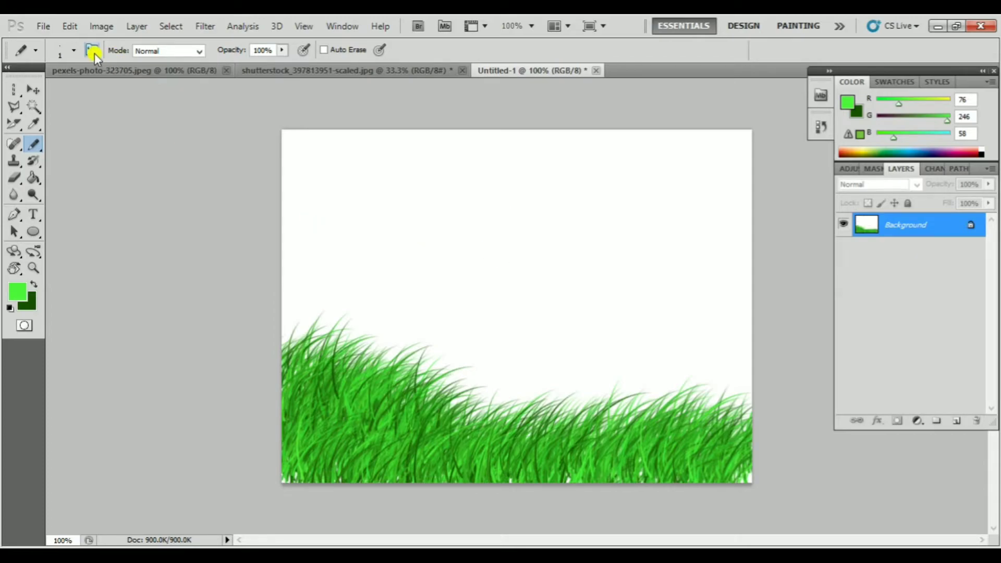
Turn on Auto Erase for the 1 px pencil and try a stroke from the white area toward the grass, undoing it
{"action": "left_click", "coordinate": [76, 51]}
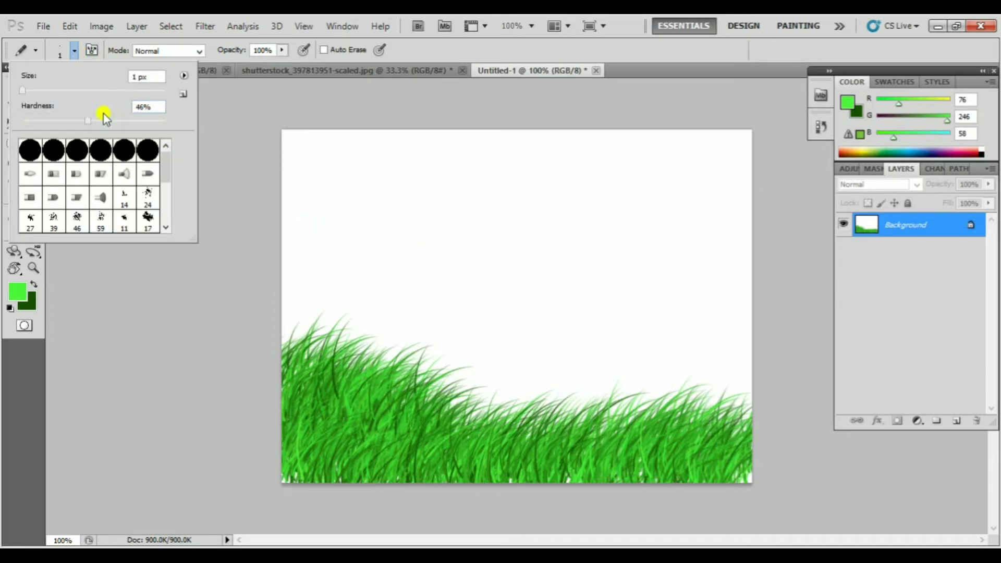
{"action": "left_click", "coordinate": [284, 50]}
{"action": "left_click", "coordinate": [334, 57]}
{"action": "left_click", "coordinate": [324, 50]}
{"action": "mouse_move", "coordinate": [432, 190]}
{"action": "left_mouse_down"}
{"action": "mouse_move", "coordinate": [395, 172]}
{"action": "mouse_move", "coordinate": [355, 348]}
{"action": "left_mouse_up"}
{"action": "key", "text": "ctrl+z"}
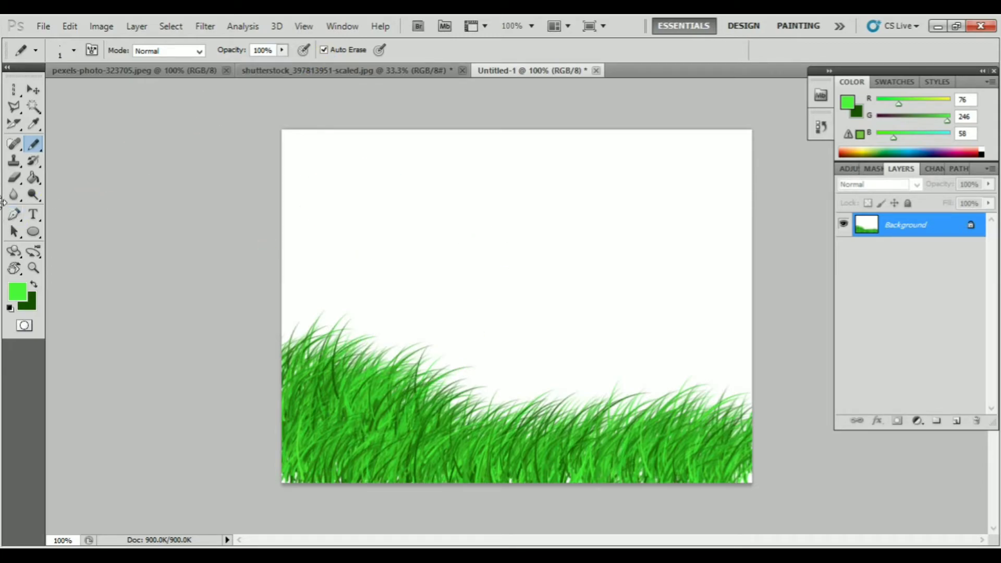
Switch to the Color Replacement Tool and set its mode to Hue
{"action": "left_click", "coordinate": [32, 144]}
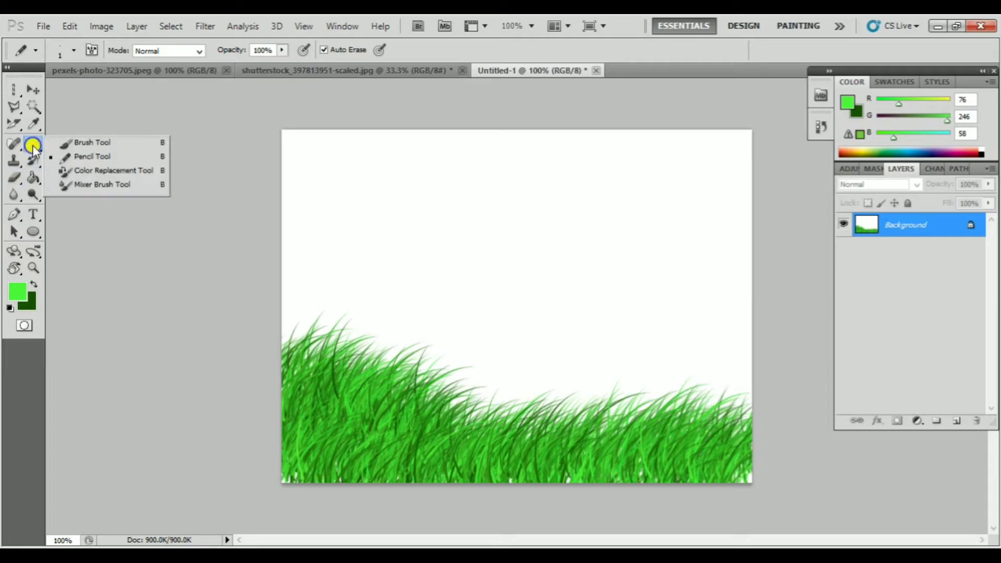
{"action": "left_click", "coordinate": [116, 172]}
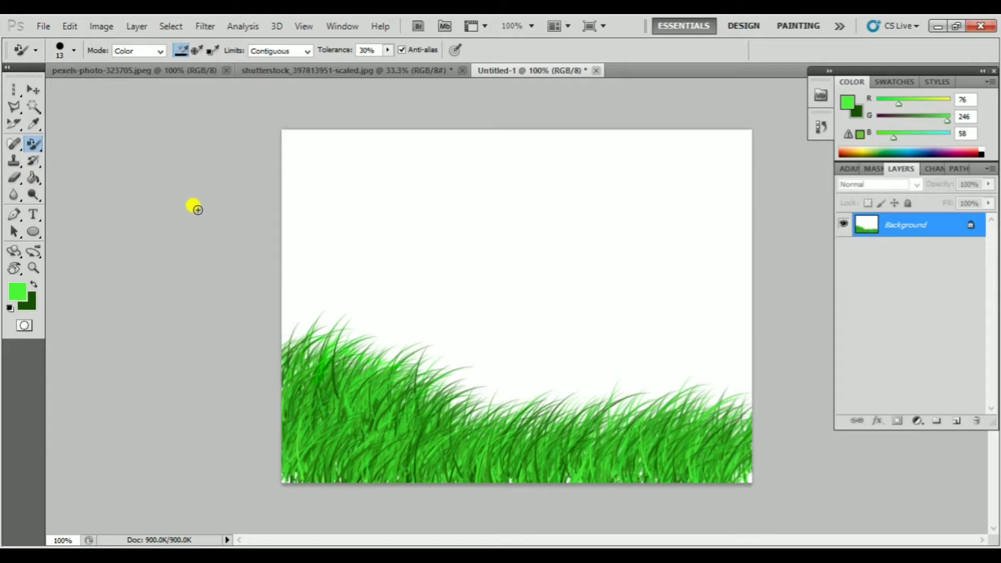
{"action": "left_click", "coordinate": [160, 50]}
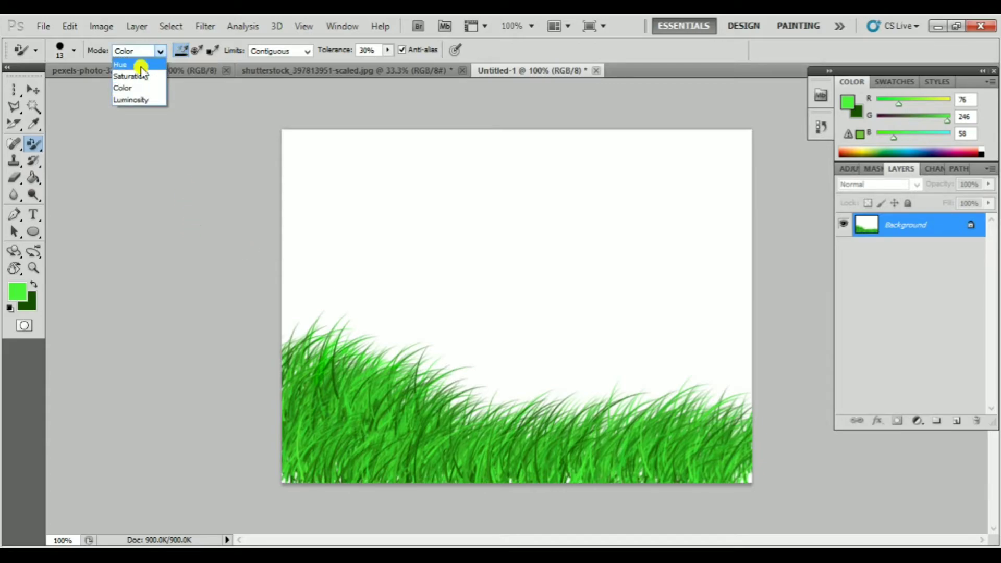
{"action": "left_click", "coordinate": [140, 65]}
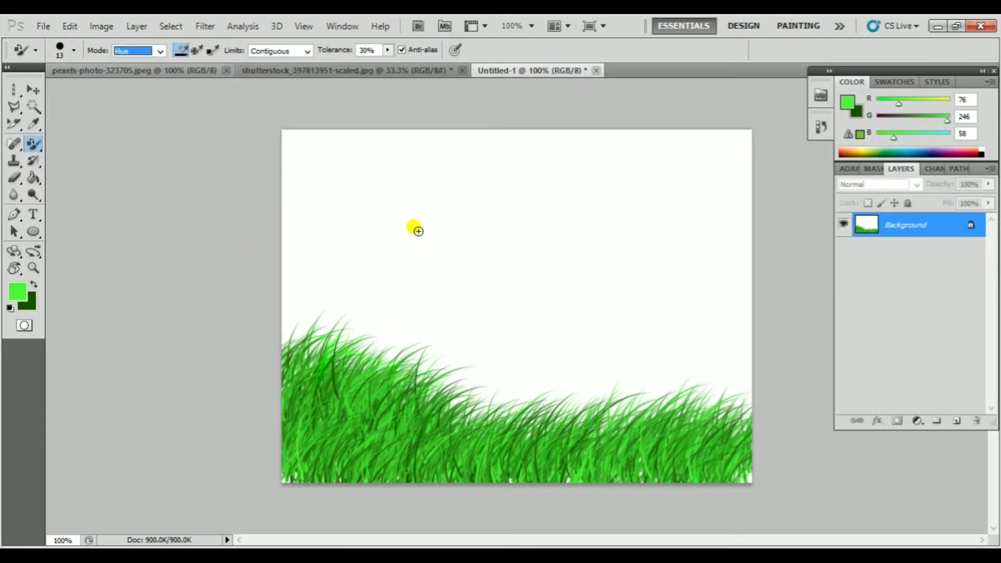
In the shutterstock portrait, enlarge the brush to 300 px and paint a green Hue band across the blue background and face
{"action": "left_click", "coordinate": [261, 71]}
{"action": "left_click_drag", "start_coordinate": [464, 250], "coordinate": [494, 311]}
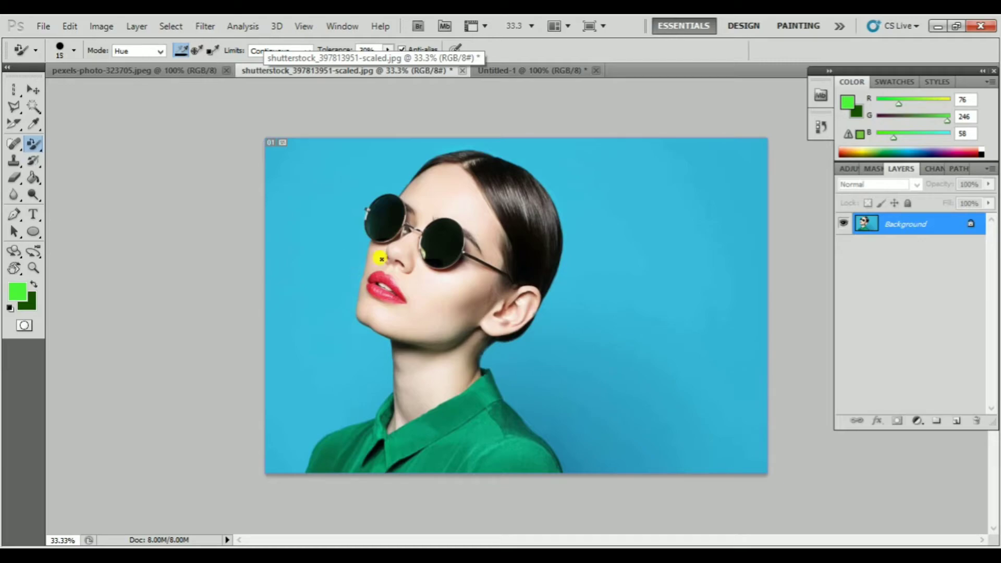
{"action": "key", "text": "bracketright"}
{"action": "key", "text": "bracketright"}
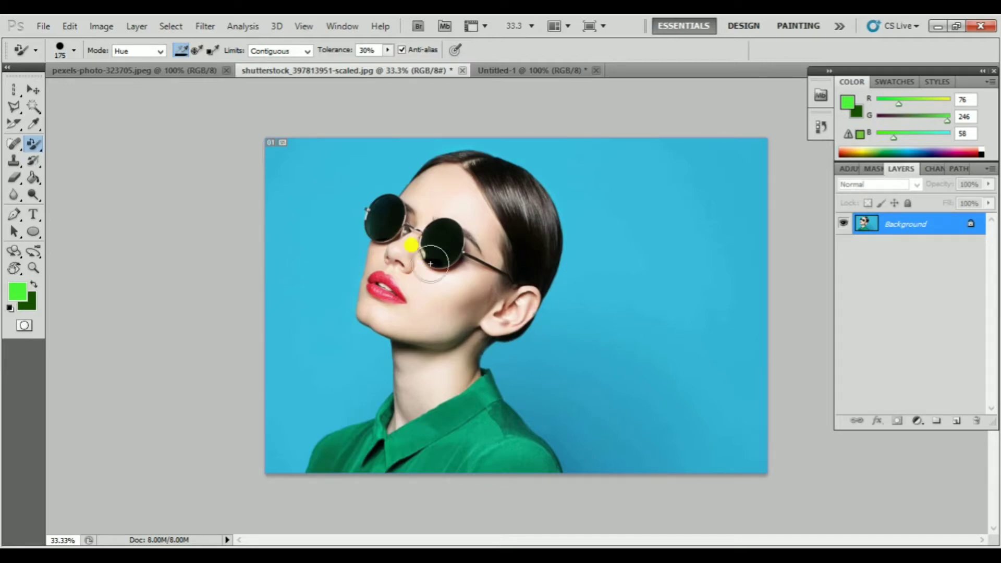
{"action": "key", "text": "bracketright"}
{"action": "mouse_move", "coordinate": [603, 201]}
{"action": "left_mouse_down"}
{"action": "mouse_move", "coordinate": [281, 270]}
{"action": "mouse_move", "coordinate": [271, 250]}
{"action": "left_mouse_up"}
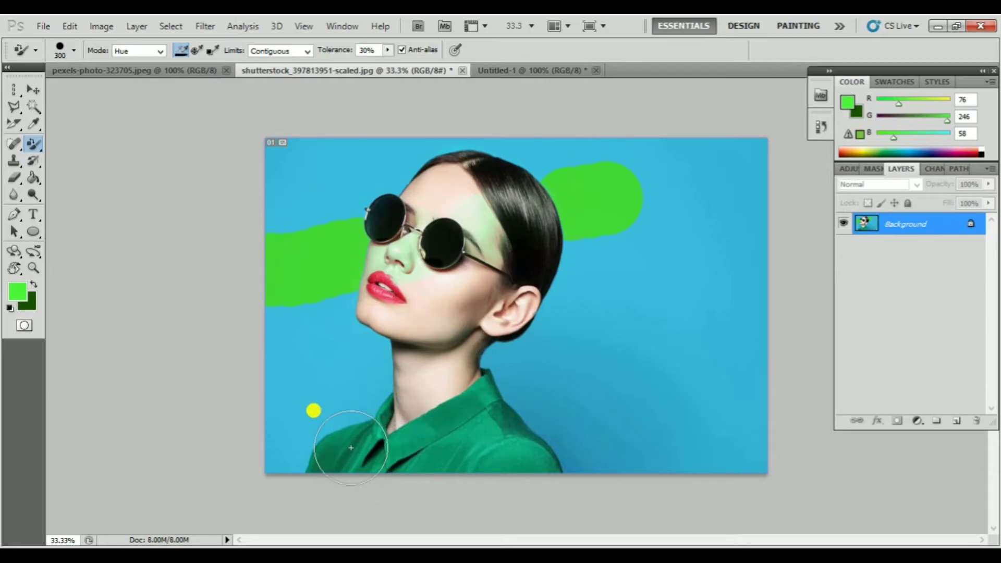
Paint strokes across the face, hair and background in Saturation mode, and a diagonal green stroke in Color mode
{"action": "left_click", "coordinate": [165, 55]}
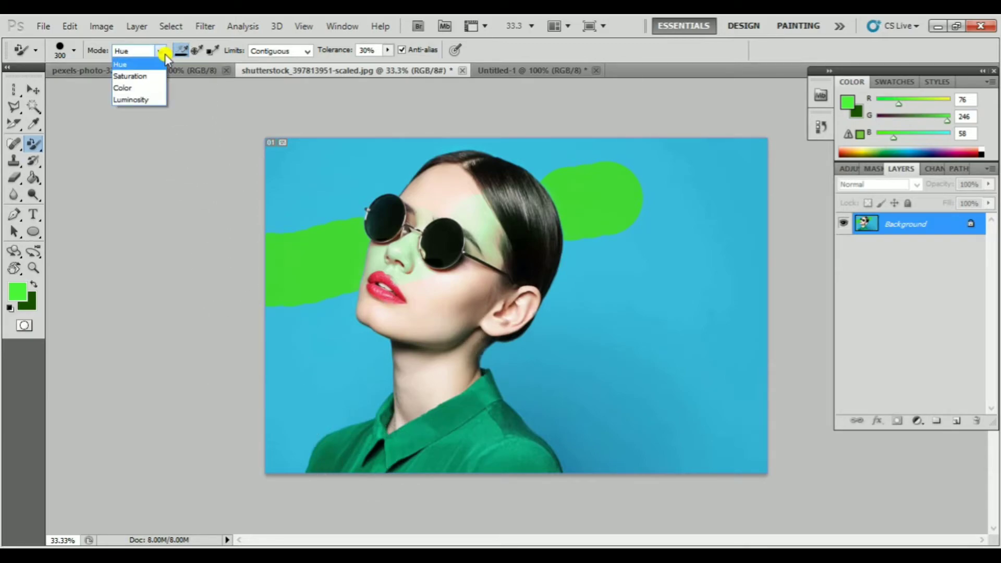
{"action": "left_click", "coordinate": [147, 76]}
{"action": "mouse_move", "coordinate": [597, 344]}
{"action": "left_mouse_down"}
{"action": "mouse_move", "coordinate": [314, 157]}
{"action": "mouse_move", "coordinate": [502, 223]}
{"action": "left_mouse_up"}
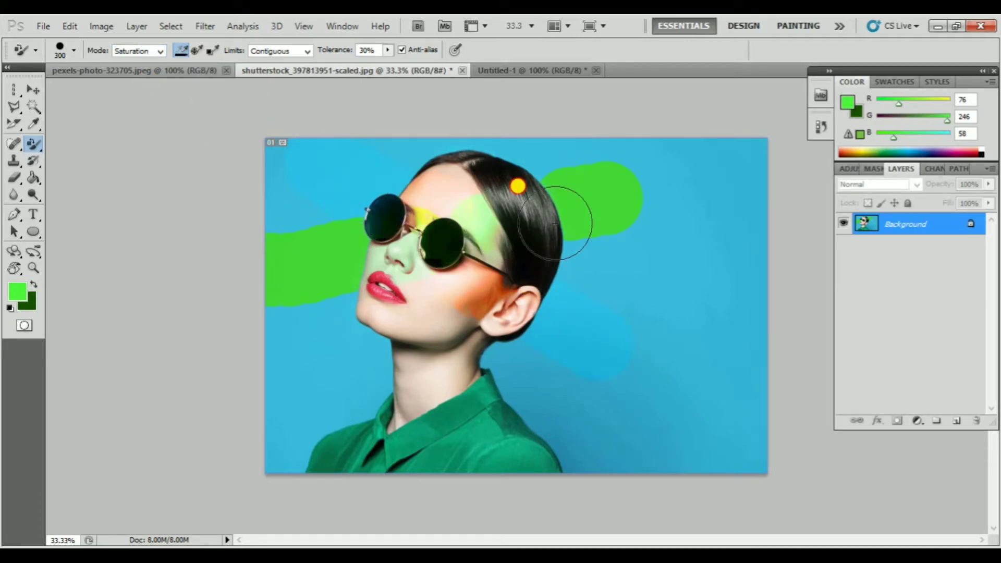
{"action": "left_click", "coordinate": [149, 52]}
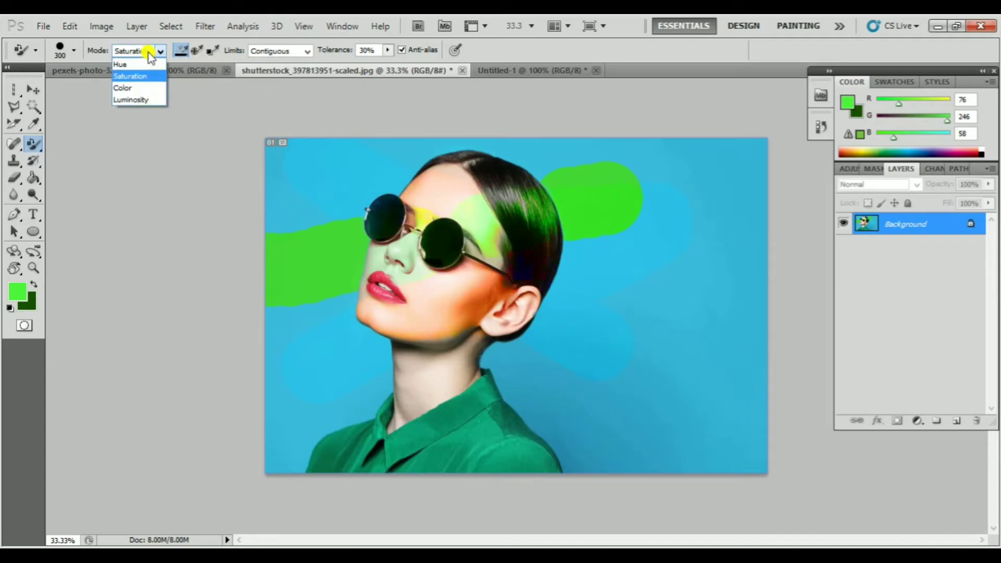
{"action": "left_click", "coordinate": [137, 88]}
{"action": "mouse_move", "coordinate": [408, 138]}
{"action": "left_mouse_down"}
{"action": "mouse_move", "coordinate": [482, 223]}
{"action": "mouse_move", "coordinate": [591, 295]}
{"action": "mouse_move", "coordinate": [693, 336]}
{"action": "left_mouse_up"}
Try Luminosity mode over the face, hair and background, and undo all the colour replacement strokes on the portrait
{"action": "left_click", "coordinate": [143, 51]}
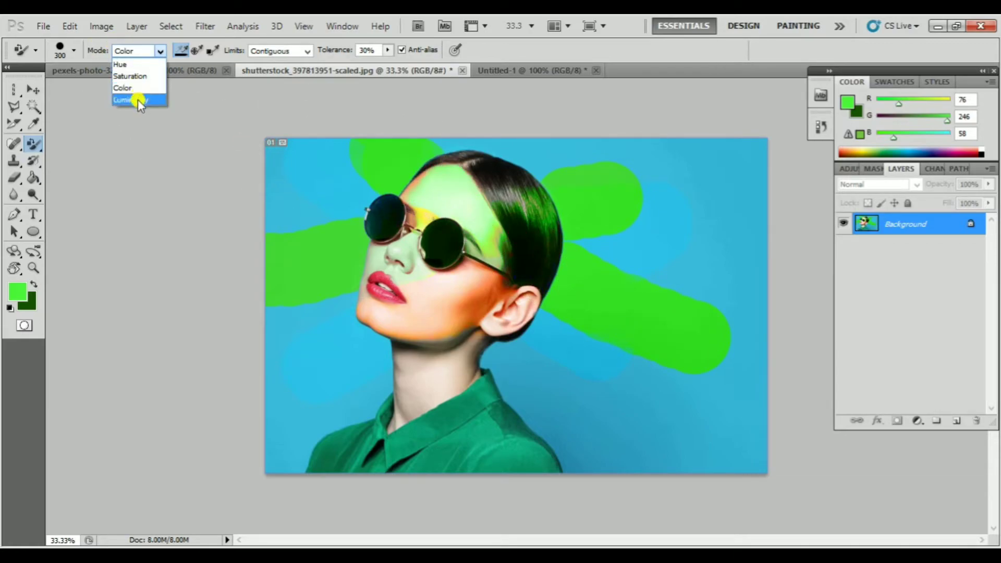
{"action": "left_click", "coordinate": [138, 99]}
{"action": "mouse_move", "coordinate": [331, 261]}
{"action": "left_mouse_down"}
{"action": "mouse_move", "coordinate": [301, 369]}
{"action": "mouse_move", "coordinate": [648, 257]}
{"action": "mouse_move", "coordinate": [462, 263]}
{"action": "left_mouse_up"}
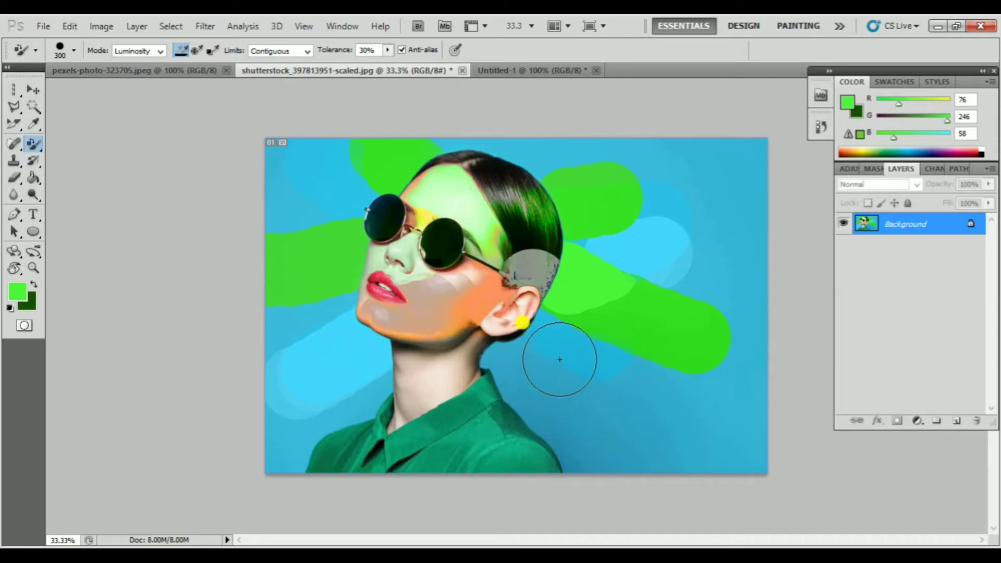
{"action": "key", "text": "ctrl+alt+z"}
{"action": "key", "text": "ctrl+alt+z"}
{"action": "key", "text": "ctrl+alt+z"}
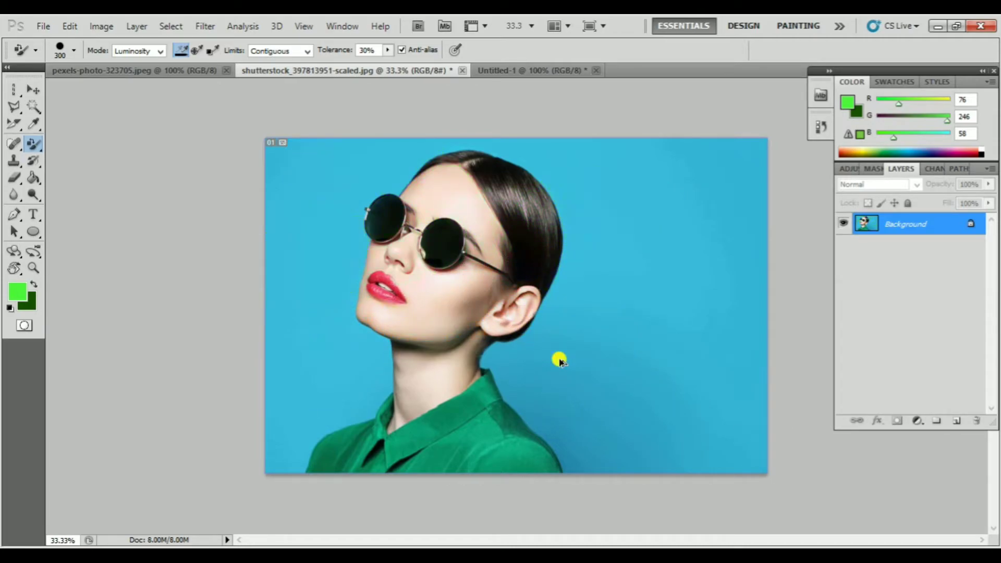
Paint a diagonal stroke across the portrait in Hue mode and an opposite diagonal stroke in Saturation mode
{"action": "left_click", "coordinate": [156, 50]}
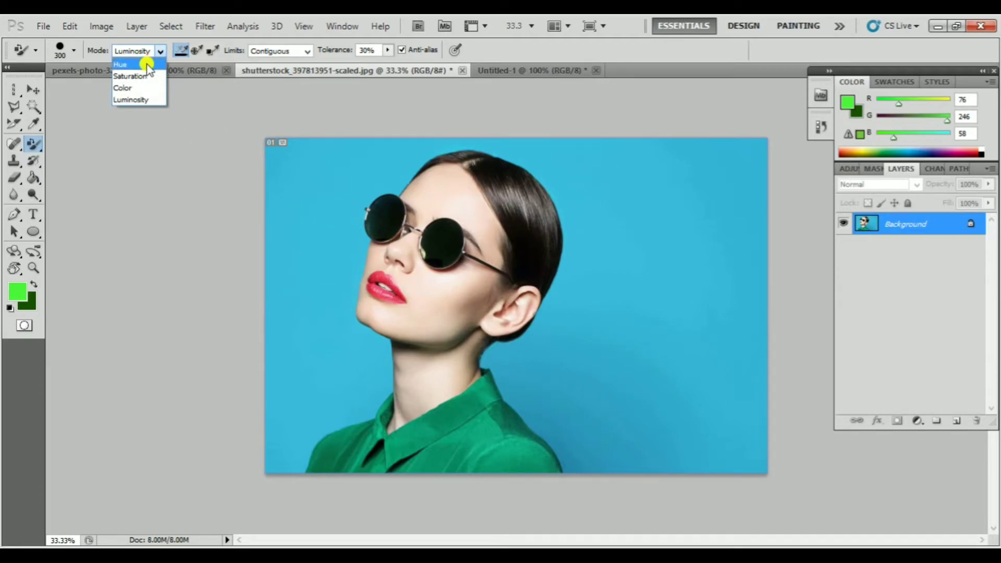
{"action": "left_click", "coordinate": [147, 64]}
{"action": "mouse_move", "coordinate": [330, 174]}
{"action": "left_mouse_down"}
{"action": "mouse_move", "coordinate": [358, 208]}
{"action": "mouse_move", "coordinate": [574, 319]}
{"action": "mouse_move", "coordinate": [662, 350]}
{"action": "left_mouse_up"}
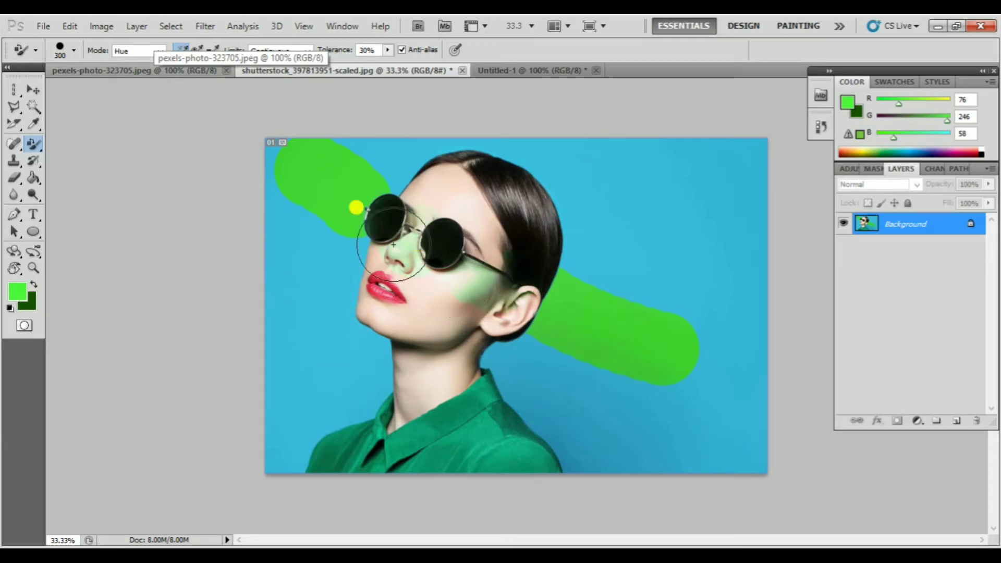
{"action": "left_click", "coordinate": [152, 51]}
{"action": "left_click", "coordinate": [135, 76]}
{"action": "mouse_move", "coordinate": [558, 174]}
{"action": "left_mouse_down"}
{"action": "mouse_move", "coordinate": [581, 179]}
{"action": "mouse_move", "coordinate": [296, 291]}
{"action": "left_mouse_up"}
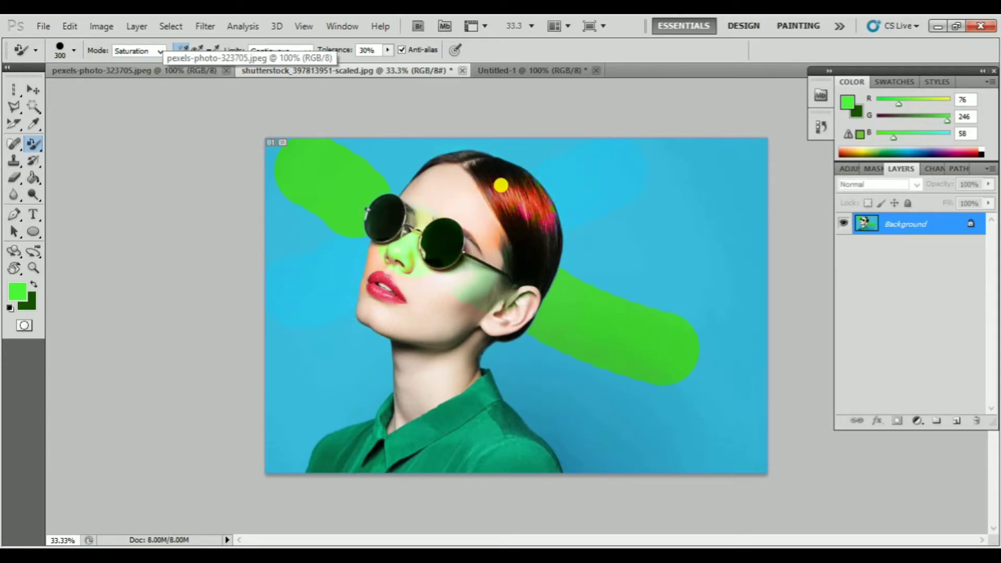
Try crossing diagonal strokes over the portrait in Color and Luminosity modes, and undo all strokes, leaving the mode at Luminosity
{"action": "left_click", "coordinate": [156, 51]}
{"action": "left_click", "coordinate": [138, 85]}
{"action": "left_click", "coordinate": [416, 156]}
{"action": "mouse_move", "coordinate": [416, 156]}
{"action": "left_mouse_down"}
{"action": "mouse_move", "coordinate": [519, 344]}
{"action": "mouse_move", "coordinate": [600, 428]}
{"action": "left_mouse_up"}
{"action": "left_click", "coordinate": [155, 51]}
{"action": "left_click", "coordinate": [136, 92]}
{"action": "mouse_move", "coordinate": [327, 375]}
{"action": "left_mouse_down"}
{"action": "mouse_move", "coordinate": [360, 328]}
{"action": "mouse_move", "coordinate": [550, 235]}
{"action": "mouse_move", "coordinate": [664, 204]}
{"action": "left_mouse_up"}
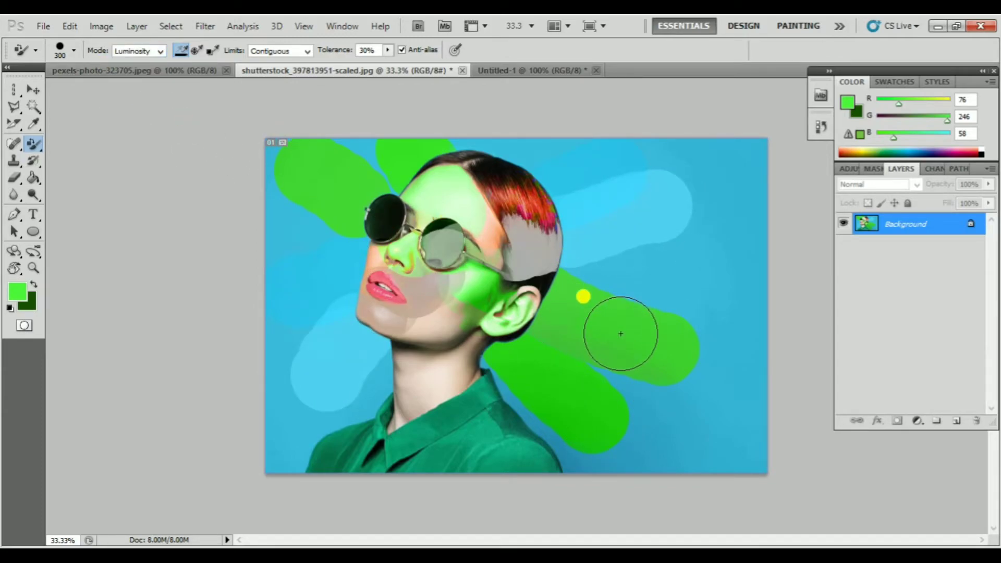
{"action": "key", "text": "ctrl+z"}
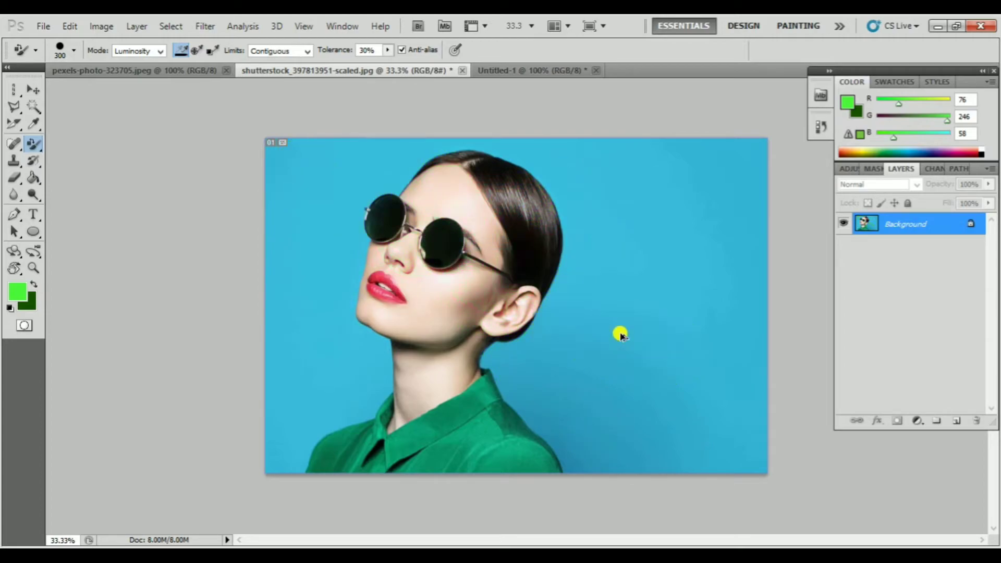
Set the colour replacement limits to Discontiguous and try a diagonal stroke across the portrait, undoing it
{"action": "left_click", "coordinate": [299, 50]}
{"action": "left_click", "coordinate": [292, 65]}
{"action": "mouse_move", "coordinate": [271, 197]}
{"action": "left_mouse_down"}
{"action": "mouse_move", "coordinate": [728, 214]}
{"action": "mouse_move", "coordinate": [271, 259]}
{"action": "mouse_move", "coordinate": [742, 294]}
{"action": "mouse_move", "coordinate": [250, 350]}
{"action": "mouse_move", "coordinate": [665, 330]}
{"action": "left_mouse_up"}
{"action": "key", "text": "ctrl+z"}
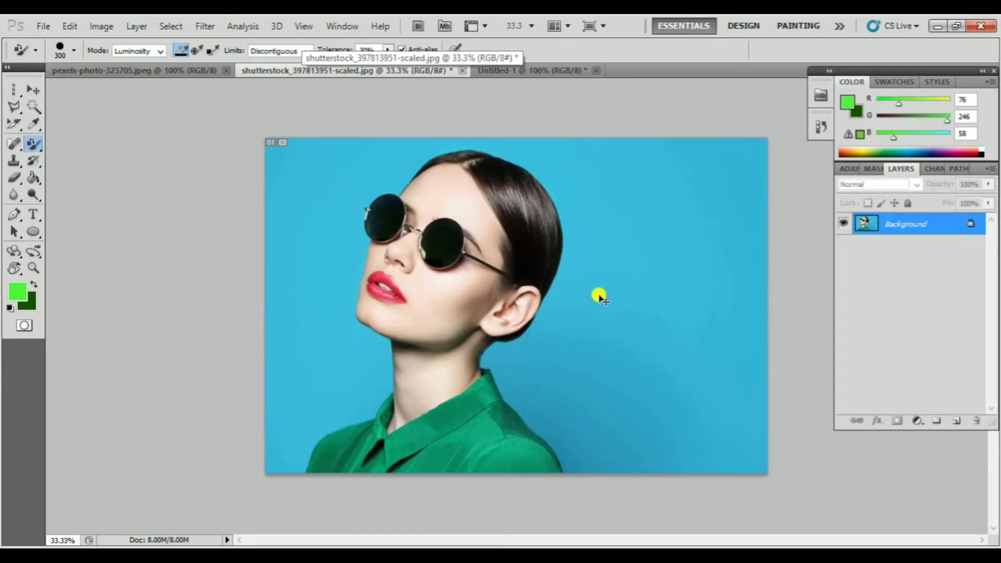
Raise the tolerance to 77%, try Luminosity painting over the whole portrait and background, and undo the strokes
{"action": "left_click", "coordinate": [387, 49]}
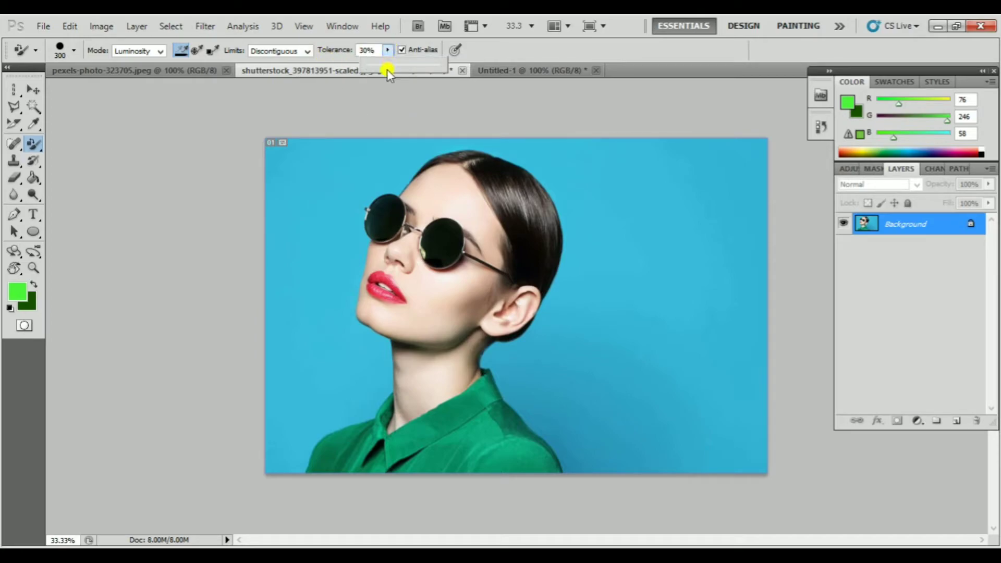
{"action": "mouse_move", "coordinate": [365, 201]}
{"action": "left_mouse_down"}
{"action": "mouse_move", "coordinate": [599, 208]}
{"action": "mouse_move", "coordinate": [308, 286]}
{"action": "mouse_move", "coordinate": [579, 296]}
{"action": "mouse_move", "coordinate": [379, 214]}
{"action": "mouse_move", "coordinate": [365, 250]}
{"action": "mouse_move", "coordinate": [327, 219]}
{"action": "mouse_move", "coordinate": [415, 299]}
{"action": "mouse_move", "coordinate": [471, 202]}
{"action": "mouse_move", "coordinate": [404, 170]}
{"action": "mouse_move", "coordinate": [303, 226]}
{"action": "mouse_move", "coordinate": [530, 348]}
{"action": "mouse_move", "coordinate": [413, 279]}
{"action": "mouse_move", "coordinate": [409, 290]}
{"action": "mouse_move", "coordinate": [592, 201]}
{"action": "mouse_move", "coordinate": [529, 322]}
{"action": "mouse_move", "coordinate": [382, 393]}
{"action": "mouse_move", "coordinate": [476, 411]}
{"action": "mouse_move", "coordinate": [471, 318]}
{"action": "mouse_move", "coordinate": [285, 452]}
{"action": "mouse_move", "coordinate": [570, 456]}
{"action": "mouse_move", "coordinate": [384, 391]}
{"action": "left_mouse_up"}
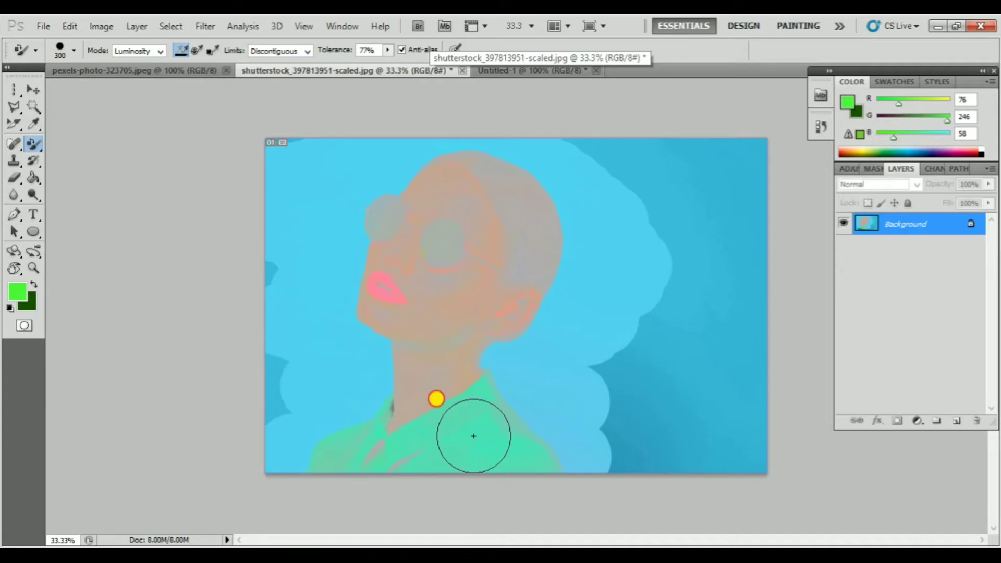
{"action": "mouse_move", "coordinate": [238, 176]}
{"action": "left_mouse_down"}
{"action": "mouse_move", "coordinate": [417, 160]}
{"action": "mouse_move", "coordinate": [722, 174]}
{"action": "mouse_move", "coordinate": [552, 152]}
{"action": "mouse_move", "coordinate": [745, 167]}
{"action": "mouse_move", "coordinate": [629, 248]}
{"action": "mouse_move", "coordinate": [488, 291]}
{"action": "mouse_move", "coordinate": [546, 337]}
{"action": "mouse_move", "coordinate": [652, 367]}
{"action": "mouse_move", "coordinate": [603, 379]}
{"action": "mouse_move", "coordinate": [811, 326]}
{"action": "mouse_move", "coordinate": [719, 357]}
{"action": "mouse_move", "coordinate": [620, 417]}
{"action": "mouse_move", "coordinate": [703, 427]}
{"action": "mouse_move", "coordinate": [662, 450]}
{"action": "mouse_move", "coordinate": [664, 466]}
{"action": "mouse_move", "coordinate": [718, 477]}
{"action": "left_mouse_up"}
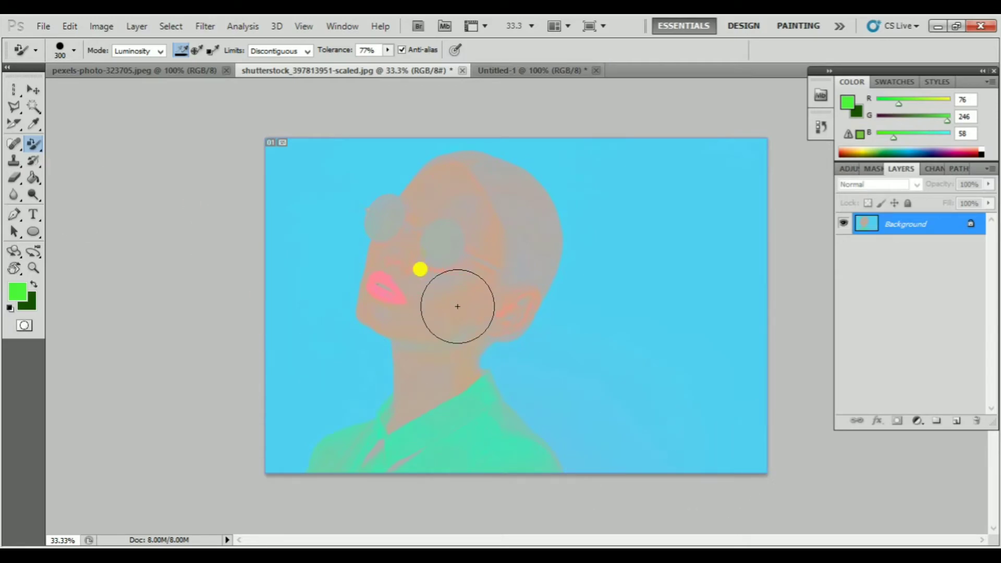
{"action": "key", "text": "ctrl+z"}
{"action": "key", "text": "ctrl+alt+z"}
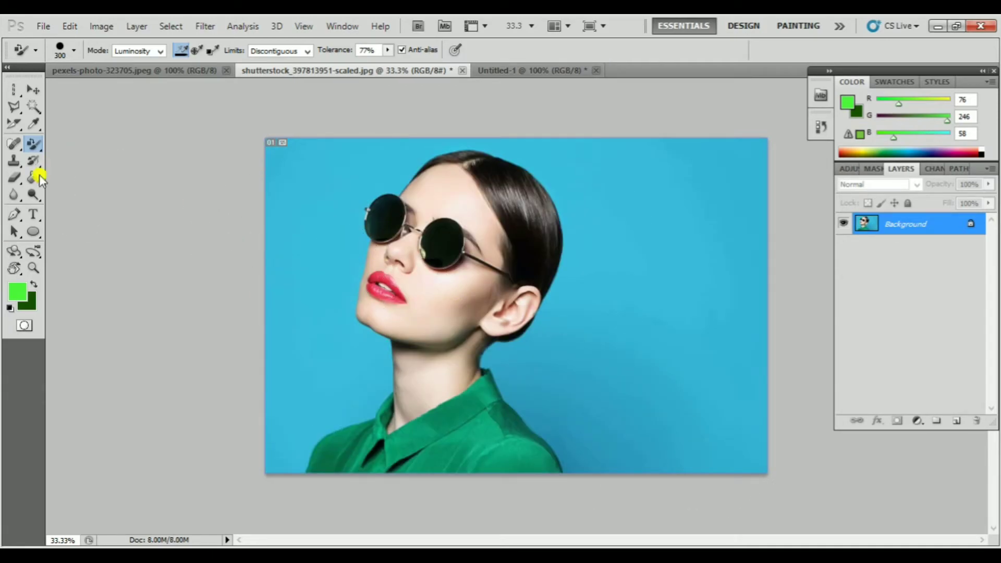
Switch to the Mixer Brush Tool, try and undo a stroke over the sunglasses and face, and view its brush presets
{"action": "left_click", "coordinate": [34, 144]}
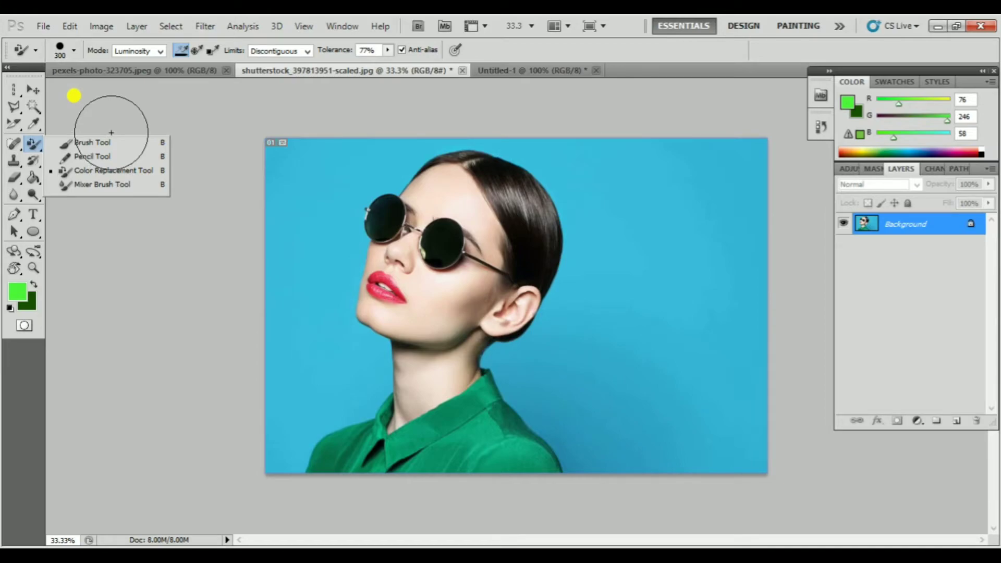
{"action": "left_click", "coordinate": [111, 186]}
{"action": "mouse_move", "coordinate": [381, 219]}
{"action": "left_mouse_down"}
{"action": "mouse_move", "coordinate": [402, 156]}
{"action": "mouse_move", "coordinate": [495, 275]}
{"action": "mouse_move", "coordinate": [412, 338]}
{"action": "left_mouse_up"}
{"action": "key", "text": "ctrl+z"}
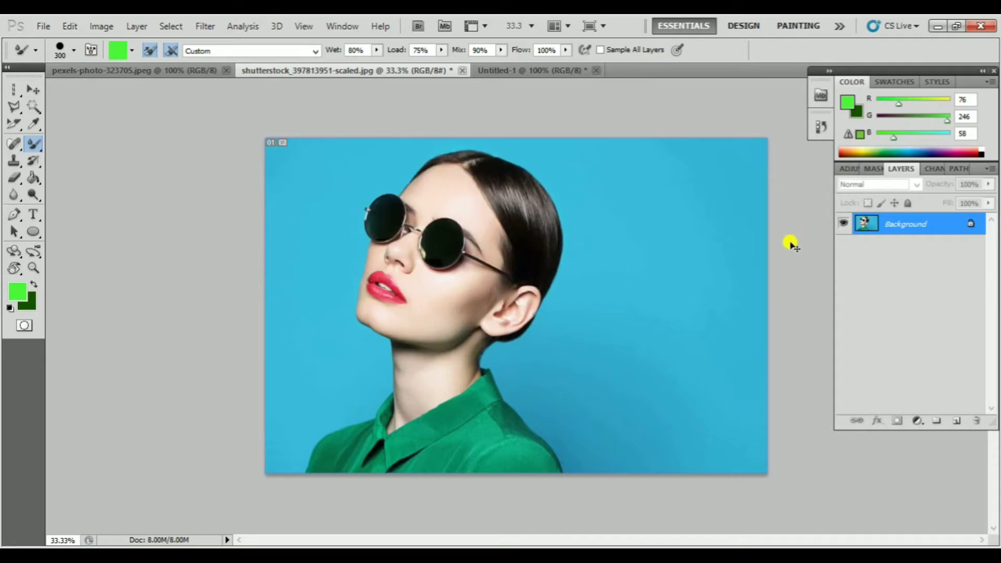
{"action": "left_click", "coordinate": [74, 50]}
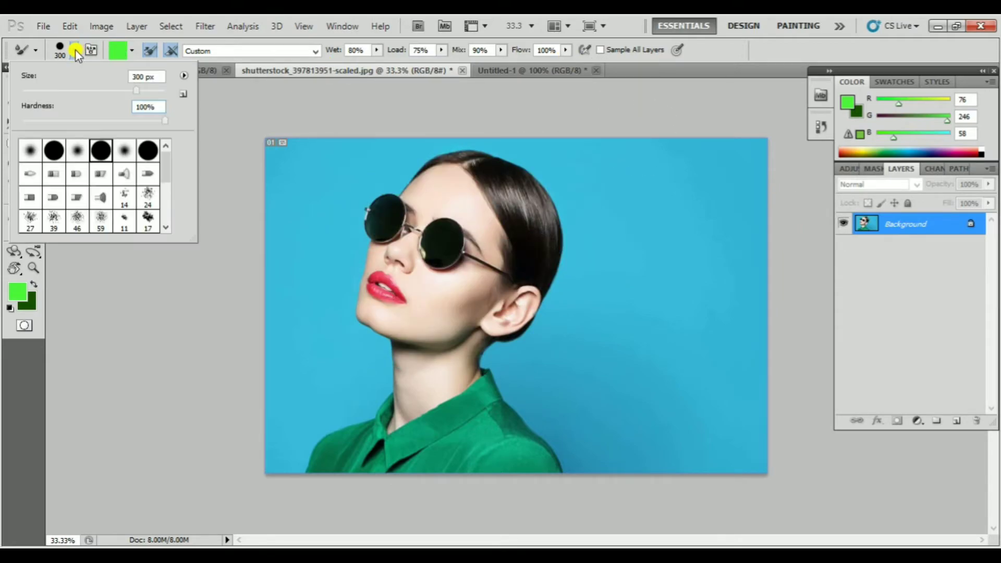
{"action": "left_click", "coordinate": [217, 105]}
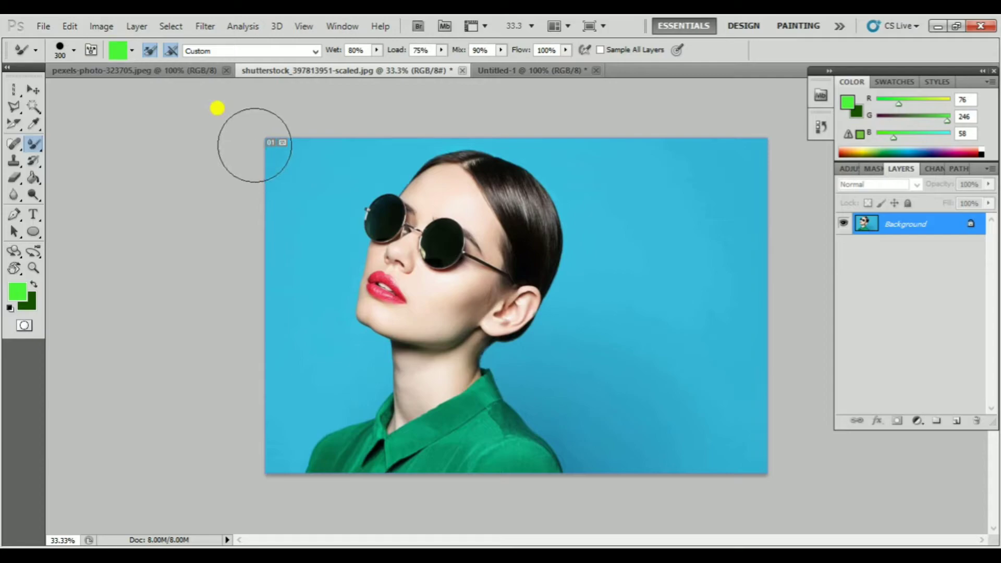
View the Mixer Brush load options and its blending combination presets, keeping the Custom setting
{"action": "left_click", "coordinate": [134, 51]}
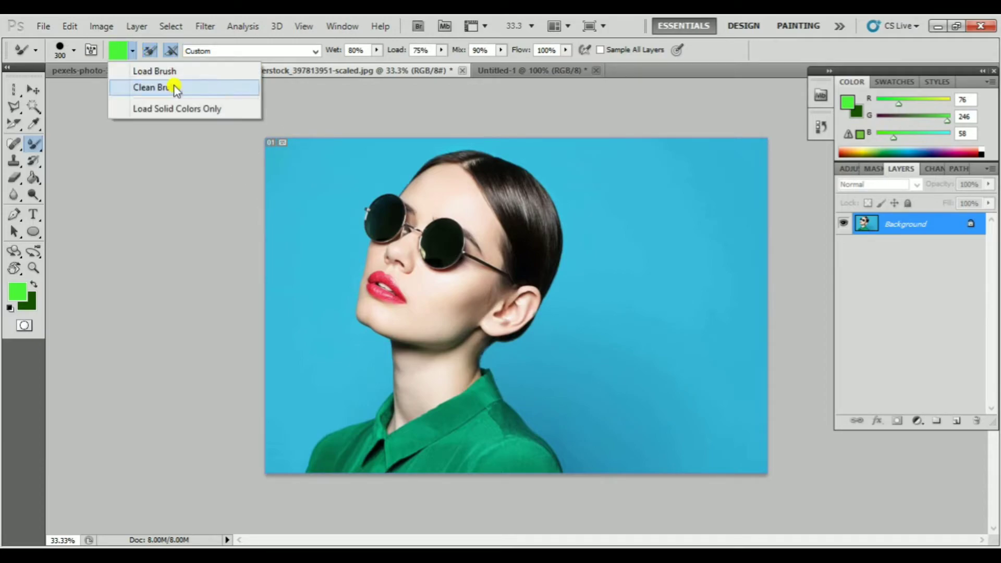
{"action": "left_click", "coordinate": [195, 143]}
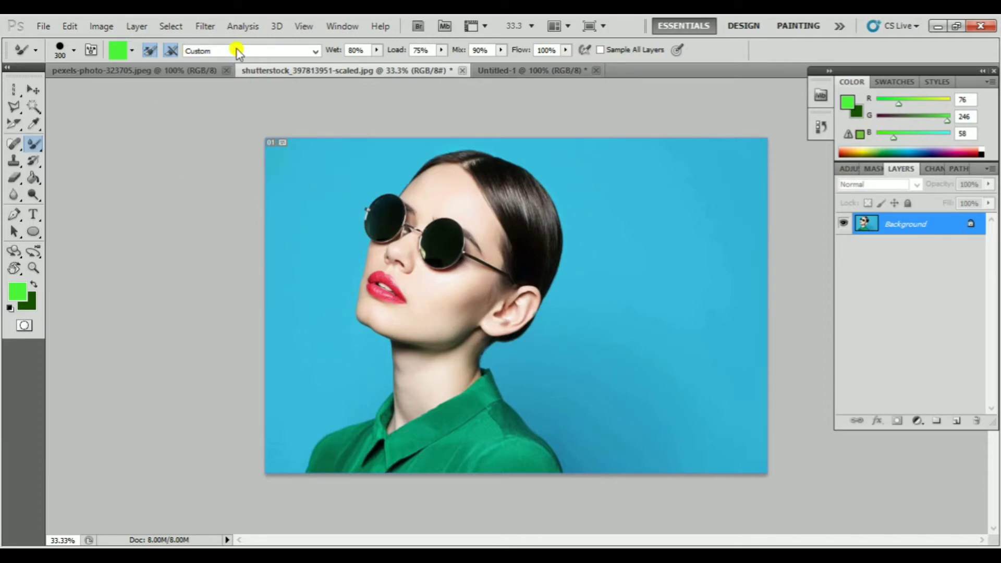
{"action": "left_click", "coordinate": [239, 51]}
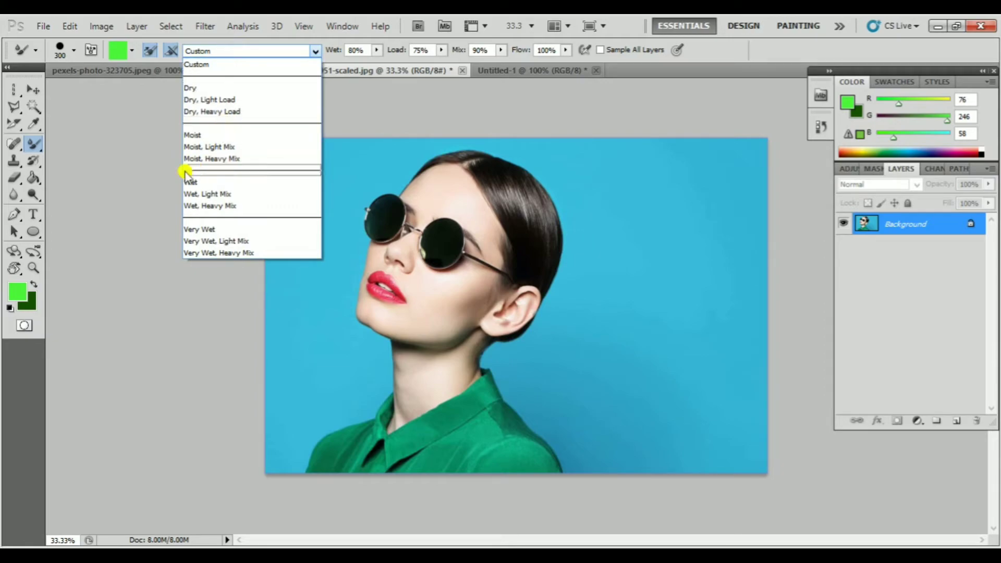
{"action": "left_click", "coordinate": [167, 279]}
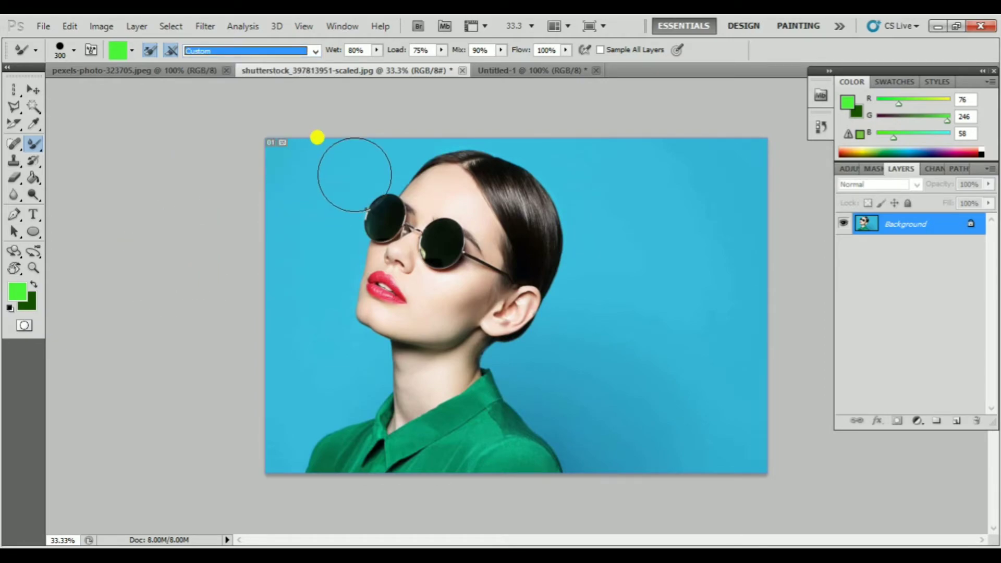
Try smearing the sunglasses and face into the blue background at brush sizes 300 and 1000, undoing each stroke
{"action": "left_click_drag", "start_coordinate": [367, 229], "coordinate": [286, 222]}
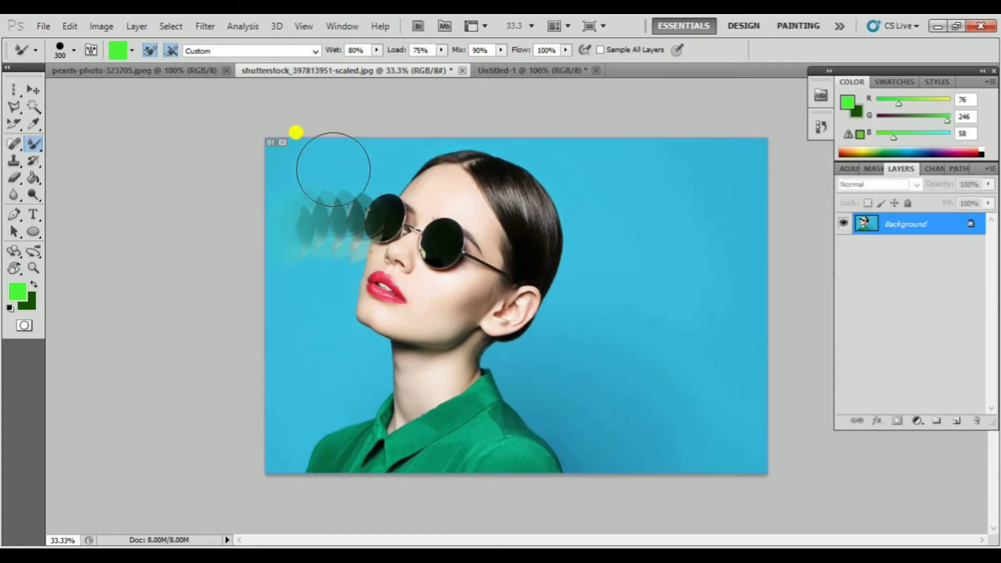
{"action": "key", "text": "ctrl+z"}
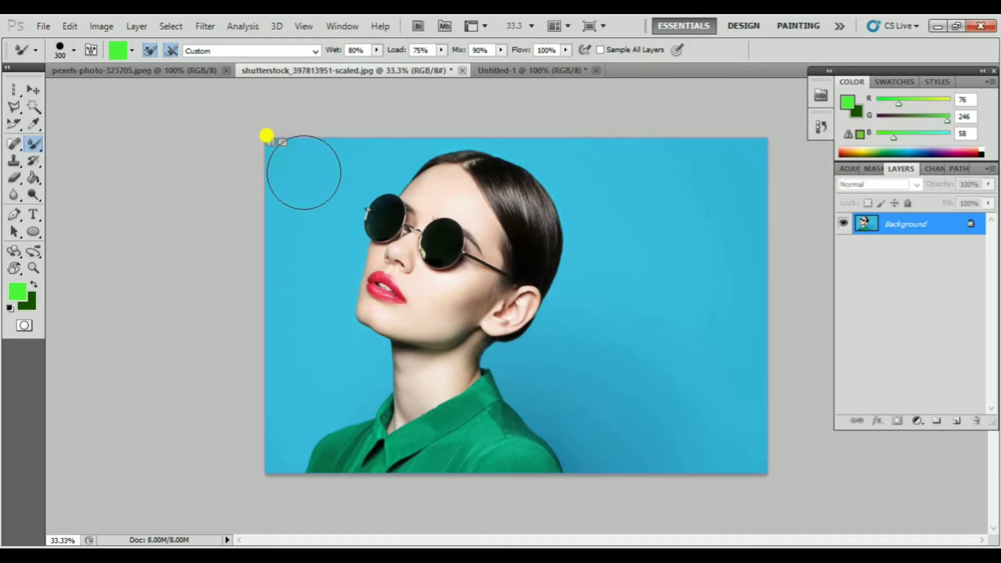
{"action": "key", "text": "bracketright"}
{"action": "key", "text": "bracketright"}
{"action": "key", "text": "bracketright"}
{"action": "key", "text": "bracketright"}
{"action": "key", "text": "bracketright"}
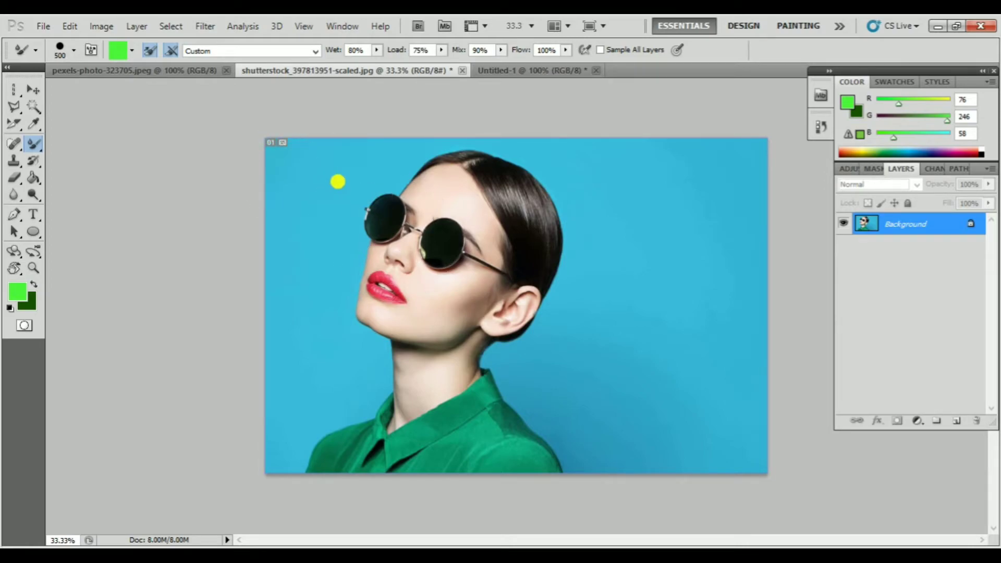
{"action": "key", "text": "bracketright"}
{"action": "key", "text": "bracketright"}
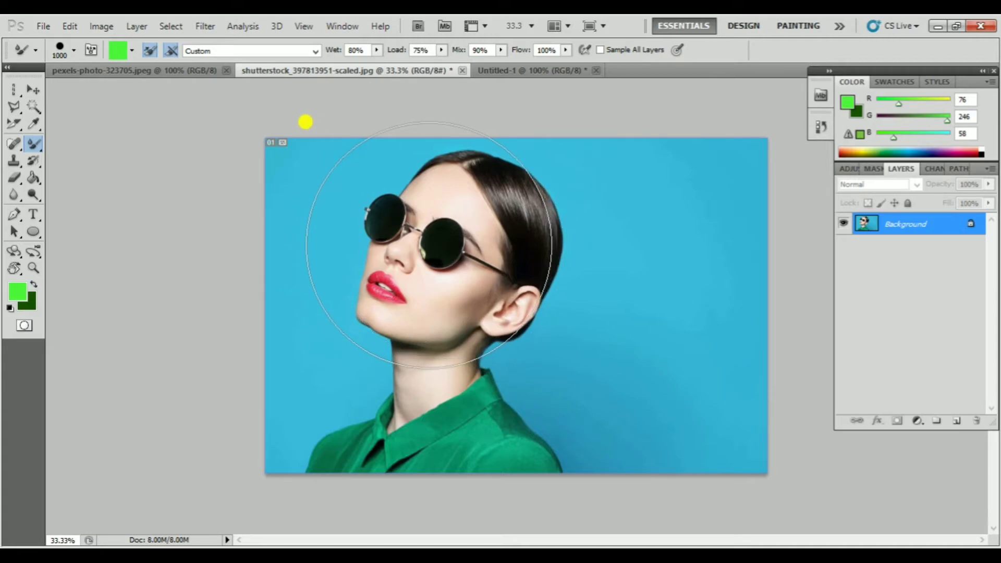
{"action": "left_click_drag", "start_coordinate": [407, 240], "coordinate": [318, 241]}
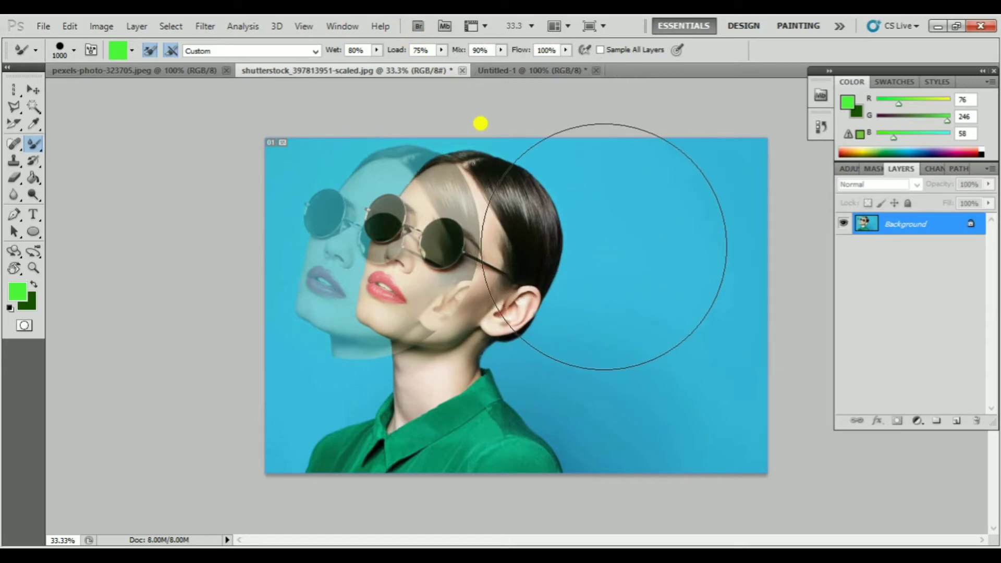
{"action": "key", "text": "ctrl+z"}
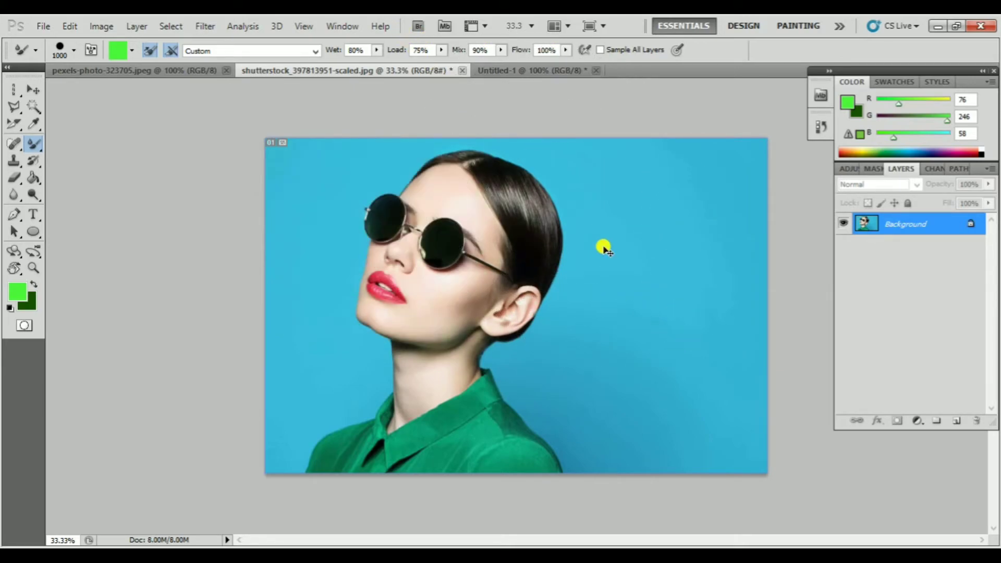
Enlarge the Mixer Brush to 1700 and try smearing the whole portrait sideways over the blue background
{"action": "key", "text": "bracketright"}
{"action": "key", "text": "bracketright"}
{"action": "key", "text": "bracketright"}
{"action": "key", "text": "bracketright"}
{"action": "key", "text": "bracketright"}
{"action": "key", "text": "bracketright"}
{"action": "key", "text": "bracketright"}
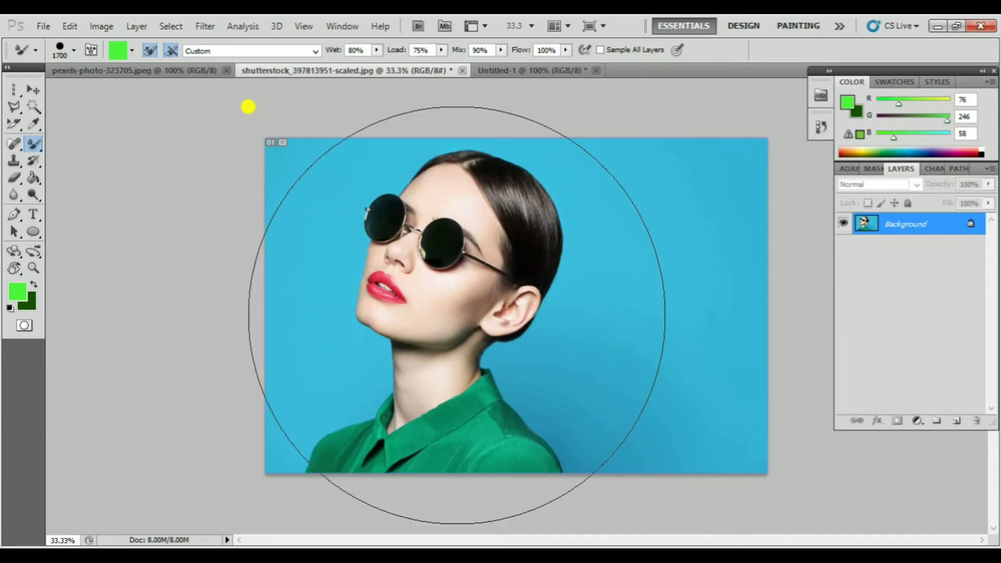
{"action": "left_click_drag", "start_coordinate": [187, 104], "coordinate": [116, 99]}
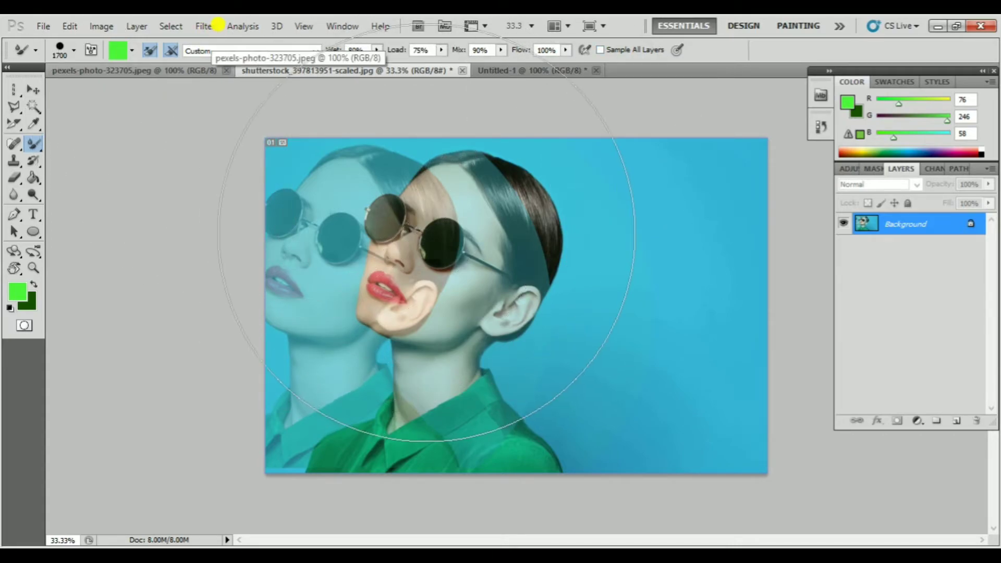
Undo the large portrait smear and reduce the Mixer Brush size to 600
{"action": "key", "text": "bracketleft"}
{"action": "key", "text": "bracketleft"}
{"action": "key", "text": "bracketleft"}
{"action": "key", "text": "bracketleft"}
{"action": "key", "text": "bracketleft"}
{"action": "key", "text": "bracketleft"}
{"action": "key", "text": "bracketleft"}
{"action": "key", "text": "bracketleft"}
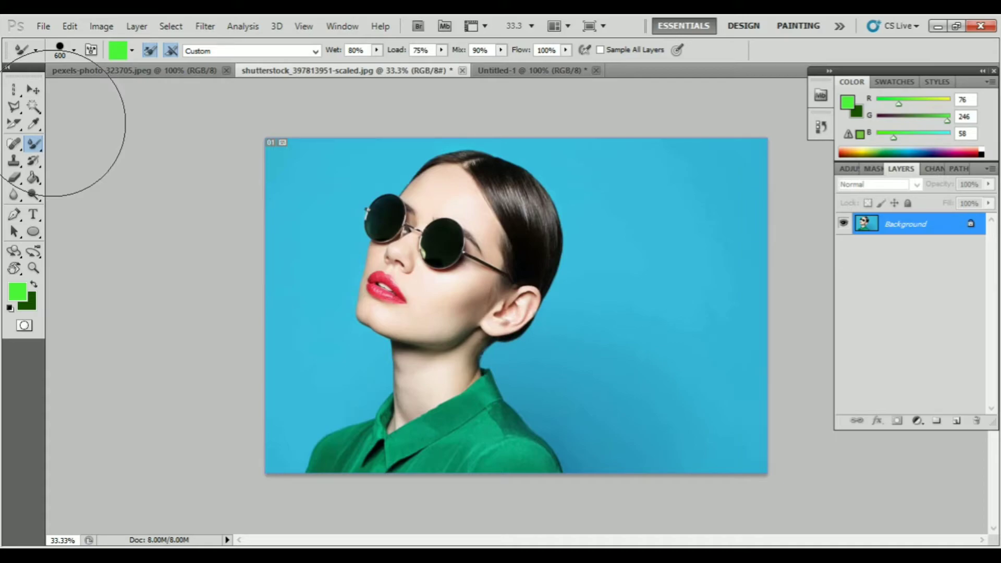
Switch to the Brush Tool and paint looping green grass-blade strokes across the woman's face and neck with the 112 px tip
{"action": "left_click", "coordinate": [33, 146]}
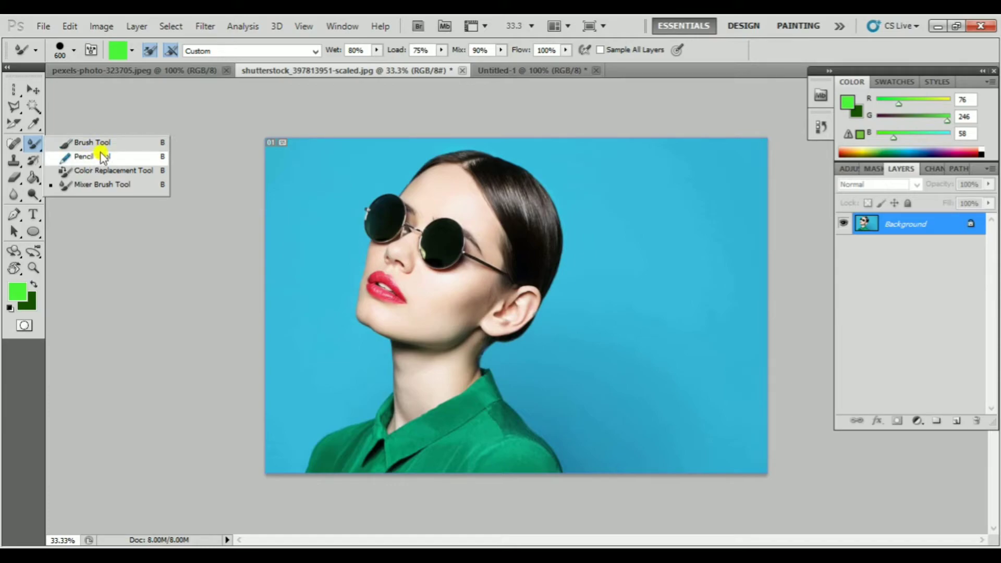
{"action": "left_click", "coordinate": [35, 160]}
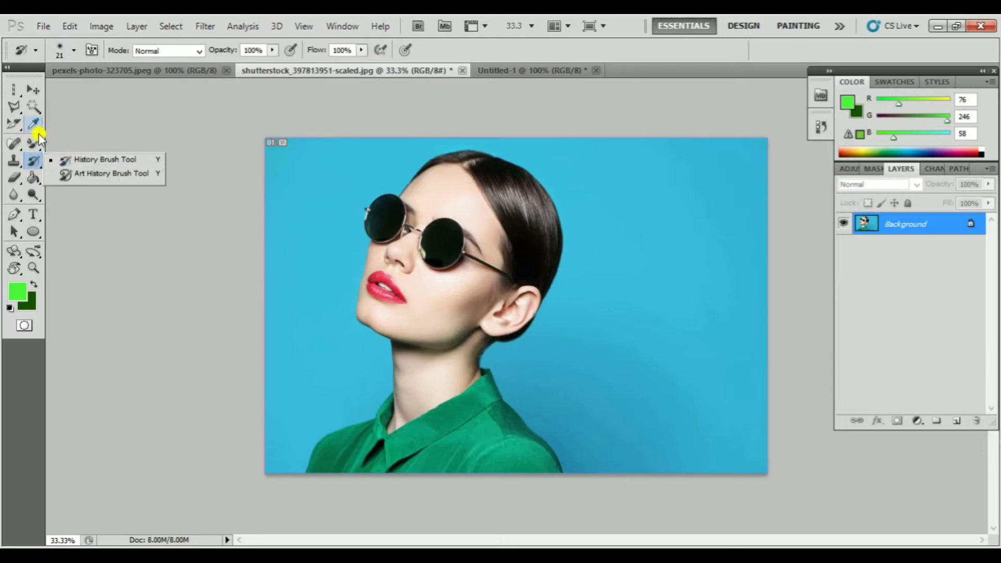
{"action": "left_click", "coordinate": [33, 143]}
{"action": "left_click", "coordinate": [90, 144]}
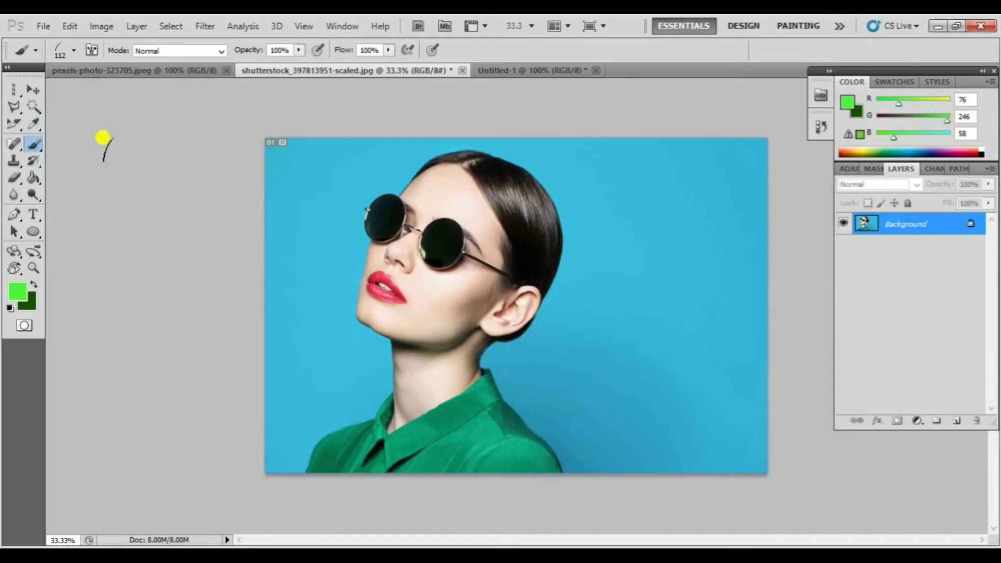
{"action": "left_click_drag", "start_coordinate": [346, 230], "coordinate": [537, 281]}
{"action": "mouse_move", "coordinate": [421, 308]}
{"action": "left_mouse_down"}
{"action": "mouse_move", "coordinate": [315, 282]}
{"action": "mouse_move", "coordinate": [380, 266]}
{"action": "mouse_move", "coordinate": [500, 302]}
{"action": "left_mouse_up"}
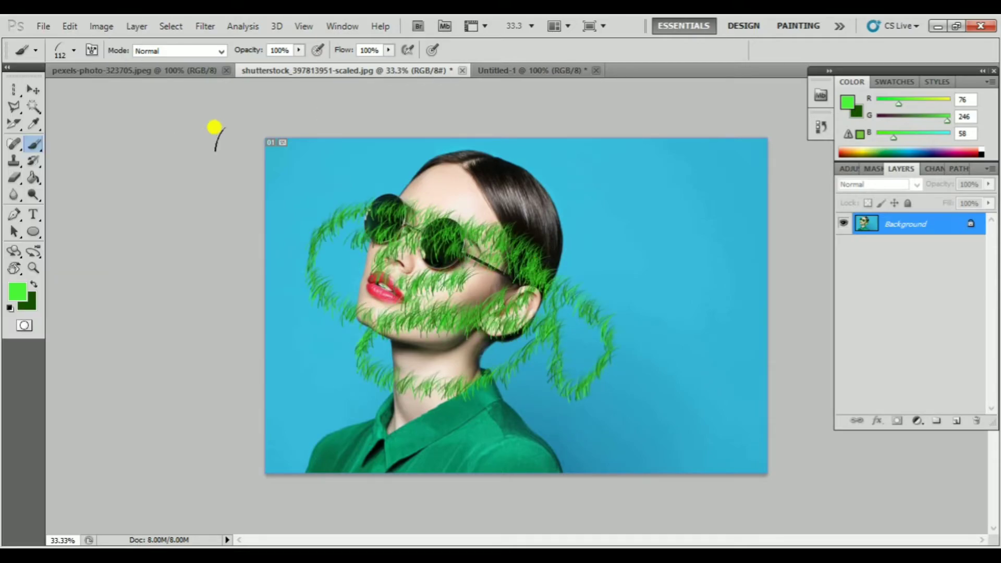
Choose the 44 px textured brush tip and paint large bright green loops over the face and background
{"action": "left_click", "coordinate": [33, 143]}
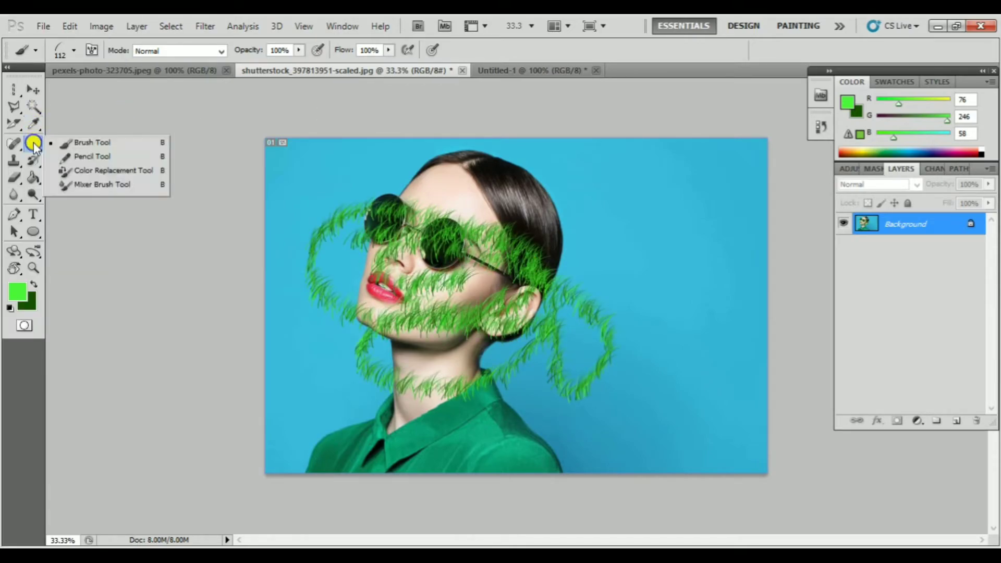
{"action": "left_click", "coordinate": [103, 145]}
{"action": "left_click", "coordinate": [74, 50]}
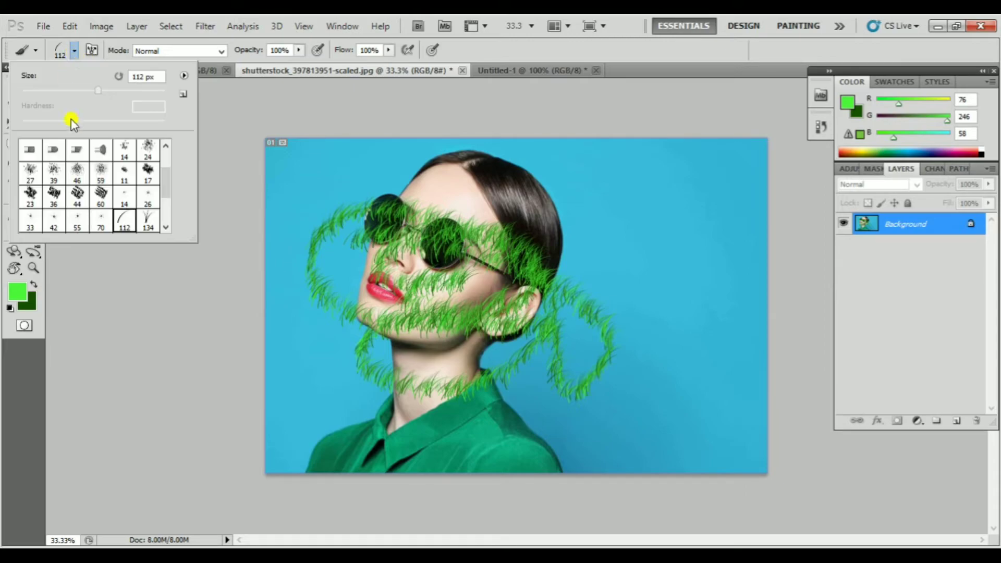
{"action": "left_click", "coordinate": [76, 190]}
{"action": "mouse_move", "coordinate": [555, 201]}
{"action": "left_mouse_down"}
{"action": "mouse_move", "coordinate": [470, 206]}
{"action": "mouse_move", "coordinate": [409, 123]}
{"action": "mouse_move", "coordinate": [542, 371]}
{"action": "left_mouse_up"}
Set the foreground colour to dark blue 003d5c and paint freehand strokes across the portrait
{"action": "left_click", "coordinate": [33, 144]}
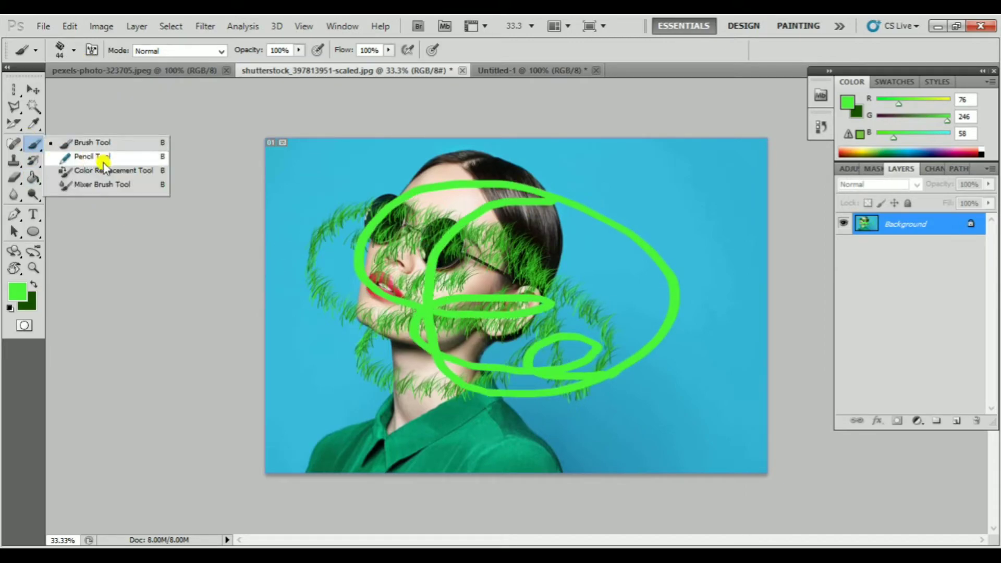
{"action": "left_click", "coordinate": [104, 143]}
{"action": "left_click", "coordinate": [18, 292]}
{"action": "left_click", "coordinate": [462, 240]}
{"action": "left_click_drag", "start_coordinate": [474, 245], "coordinate": [485, 206]}
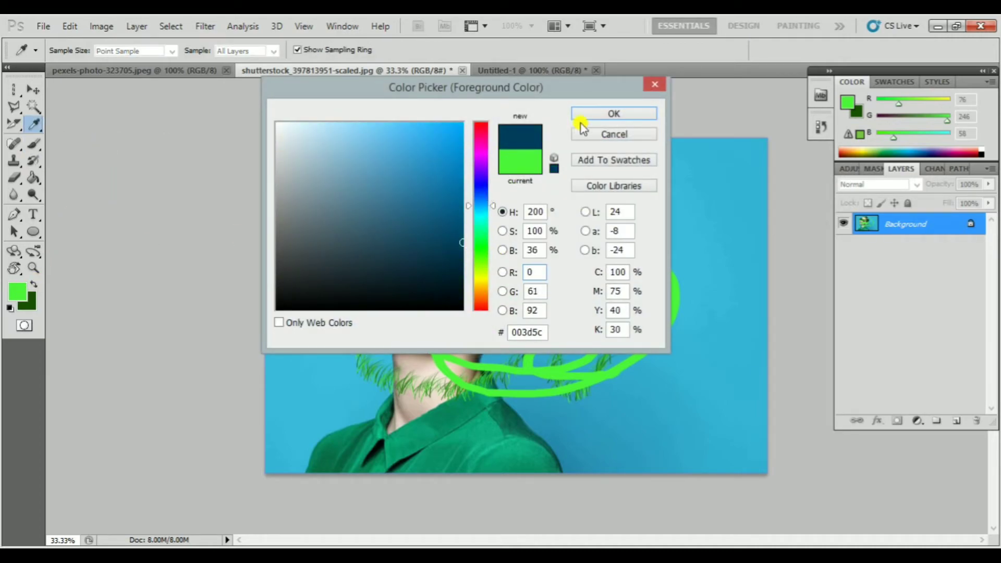
{"action": "left_click", "coordinate": [584, 116]}
{"action": "mouse_move", "coordinate": [641, 186]}
{"action": "left_mouse_down"}
{"action": "mouse_move", "coordinate": [365, 315]}
{"action": "mouse_move", "coordinate": [541, 252]}
{"action": "mouse_move", "coordinate": [356, 305]}
{"action": "mouse_move", "coordinate": [487, 336]}
{"action": "mouse_move", "coordinate": [489, 224]}
{"action": "mouse_move", "coordinate": [383, 266]}
{"action": "left_mouse_up"}
Choose a solid round brush tip and paint more dark blue loops over the face and neck at size 44
{"action": "left_click", "coordinate": [75, 51]}
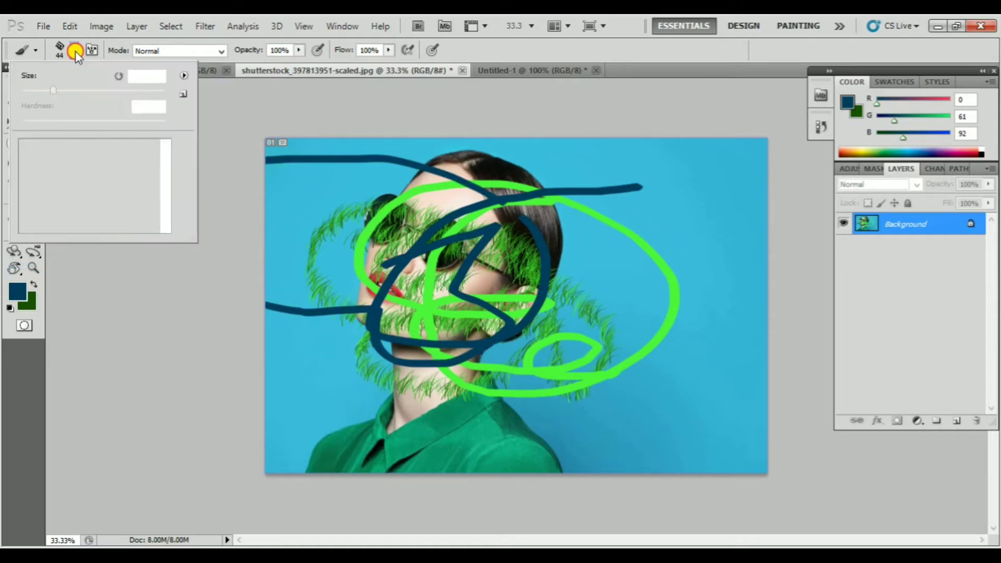
{"action": "scroll", "coordinate": [88, 182], "scroll_direction": "up", "scroll_amount": 3}
{"action": "left_click", "coordinate": [102, 151]}
{"action": "mouse_move", "coordinate": [446, 167]}
{"action": "left_mouse_down"}
{"action": "mouse_move", "coordinate": [327, 227]}
{"action": "mouse_move", "coordinate": [629, 217]}
{"action": "mouse_move", "coordinate": [405, 232]}
{"action": "mouse_move", "coordinate": [613, 317]}
{"action": "mouse_move", "coordinate": [428, 368]}
{"action": "mouse_move", "coordinate": [620, 331]}
{"action": "left_mouse_up"}
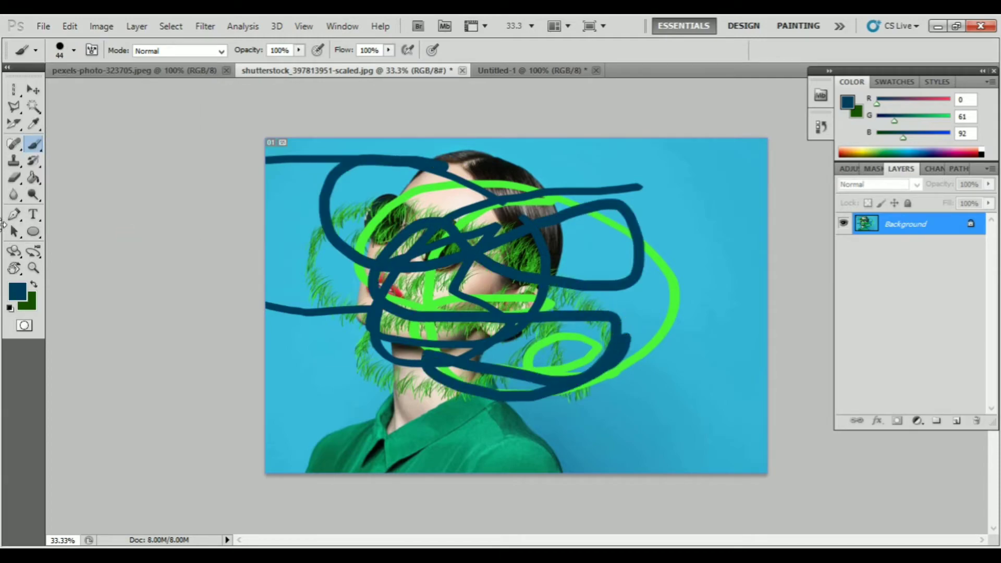
Convert the locked Background into a regular layer with the default New Layer settings
{"action": "double_click", "coordinate": [905, 225]}
{"action": "left_click", "coordinate": [616, 188]}
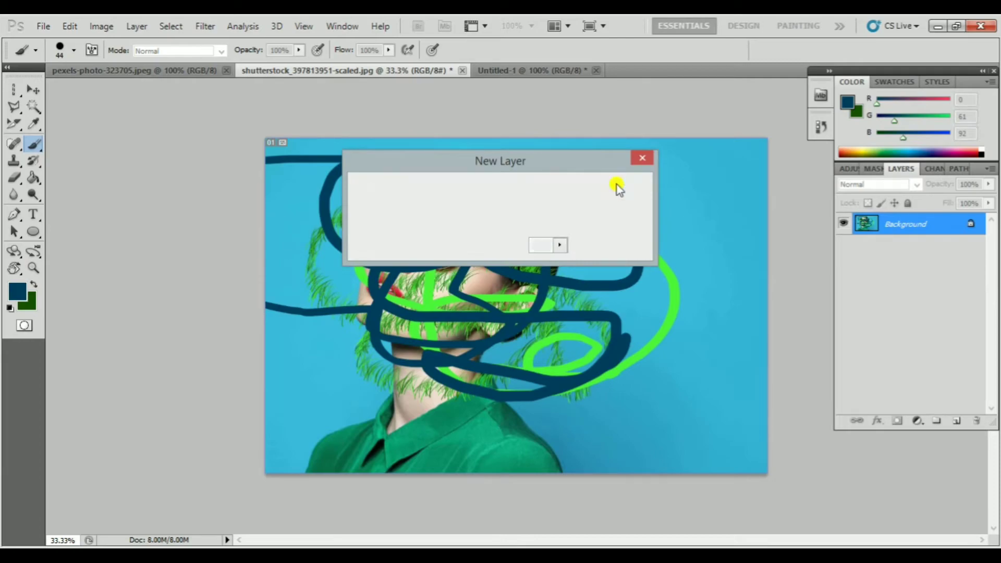
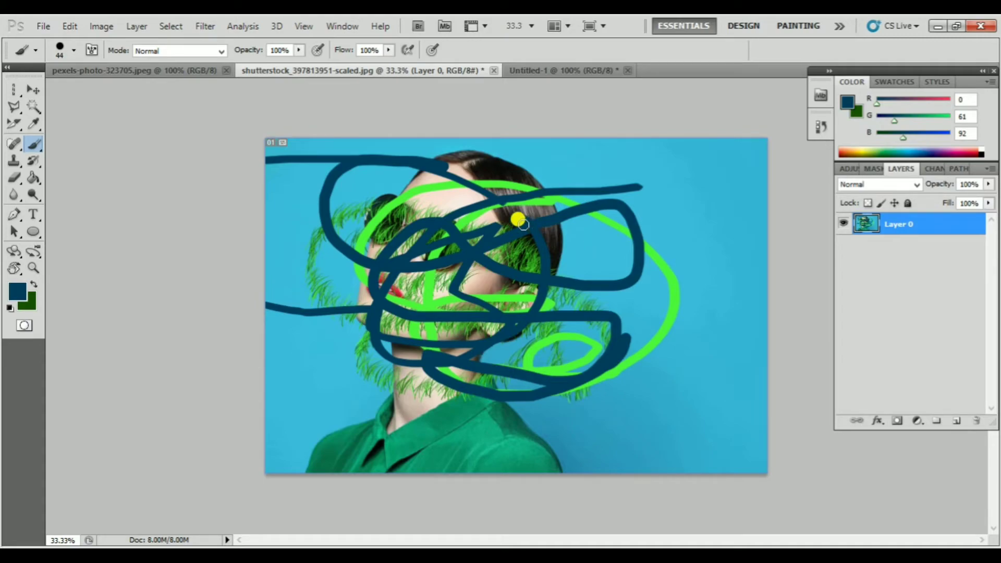
Restore the painted-over portrait to its original state with the History Brush at size 800, and undo the restoration
{"action": "left_click", "coordinate": [33, 162]}
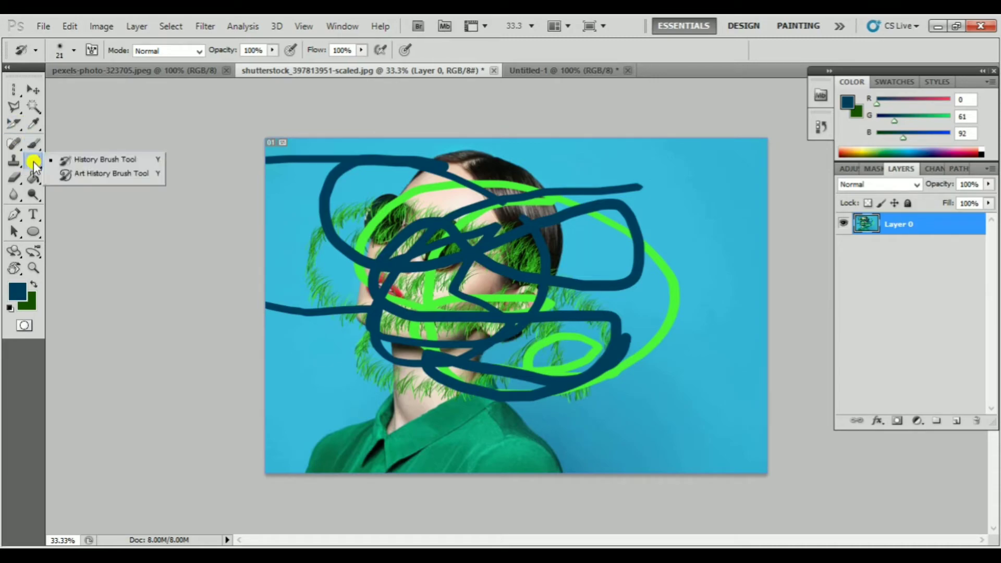
{"action": "left_click", "coordinate": [83, 160]}
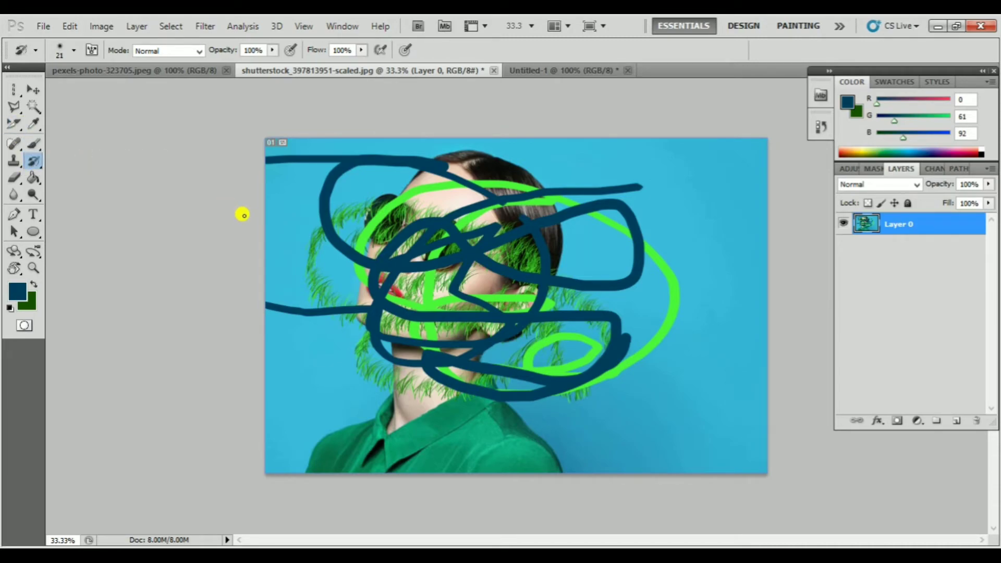
{"action": "key", "text": "bracketright"}
{"action": "key", "text": "bracketright"}
{"action": "key", "text": "bracketright"}
{"action": "key", "text": "bracketright"}
{"action": "key", "text": "bracketright"}
{"action": "key", "text": "bracketright"}
{"action": "key", "text": "bracketright"}
{"action": "key", "text": "bracketright"}
{"action": "key", "text": "bracketright"}
{"action": "key", "text": "bracketright"}
{"action": "key", "text": "bracketright"}
{"action": "key", "text": "bracketright"}
{"action": "mouse_move", "coordinate": [269, 224]}
{"action": "left_mouse_down"}
{"action": "mouse_move", "coordinate": [657, 229]}
{"action": "mouse_move", "coordinate": [511, 234]}
{"action": "mouse_move", "coordinate": [257, 282]}
{"action": "mouse_move", "coordinate": [430, 320]}
{"action": "mouse_move", "coordinate": [673, 319]}
{"action": "mouse_move", "coordinate": [693, 358]}
{"action": "mouse_move", "coordinate": [402, 414]}
{"action": "mouse_move", "coordinate": [334, 447]}
{"action": "mouse_move", "coordinate": [506, 442]}
{"action": "mouse_move", "coordinate": [478, 205]}
{"action": "mouse_move", "coordinate": [274, 204]}
{"action": "mouse_move", "coordinate": [540, 158]}
{"action": "mouse_move", "coordinate": [559, 179]}
{"action": "left_mouse_up"}
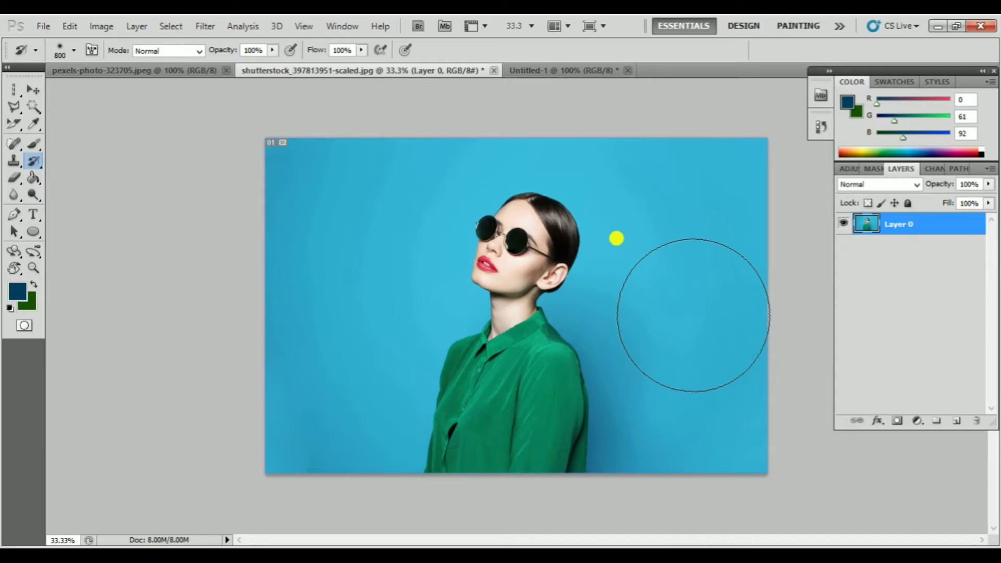
{"action": "key", "text": "ctrl+z"}
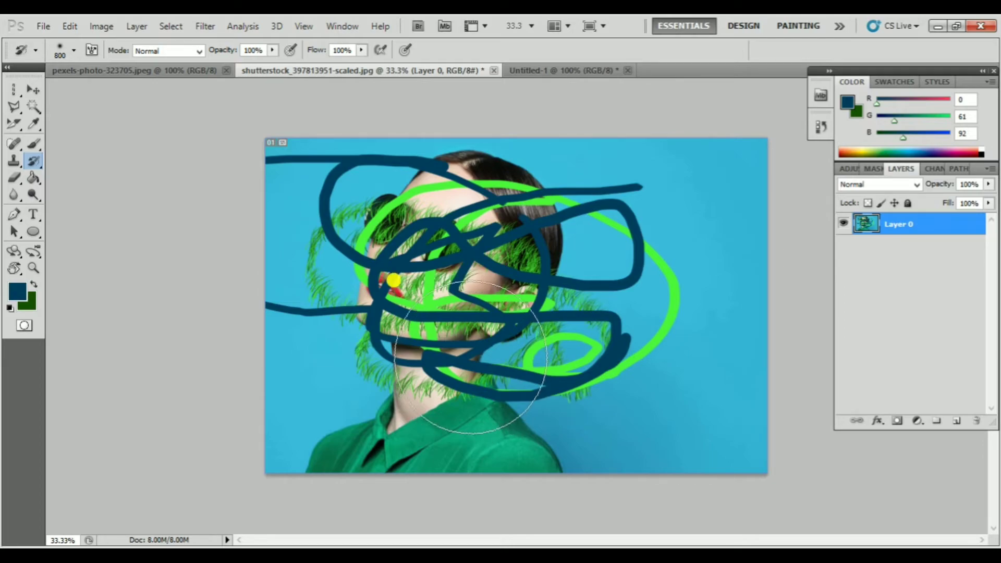
Brush the whole canvas again with the size 800 History Brush and undo that stroke
{"action": "left_click", "coordinate": [36, 162]}
{"action": "left_click", "coordinate": [96, 161]}
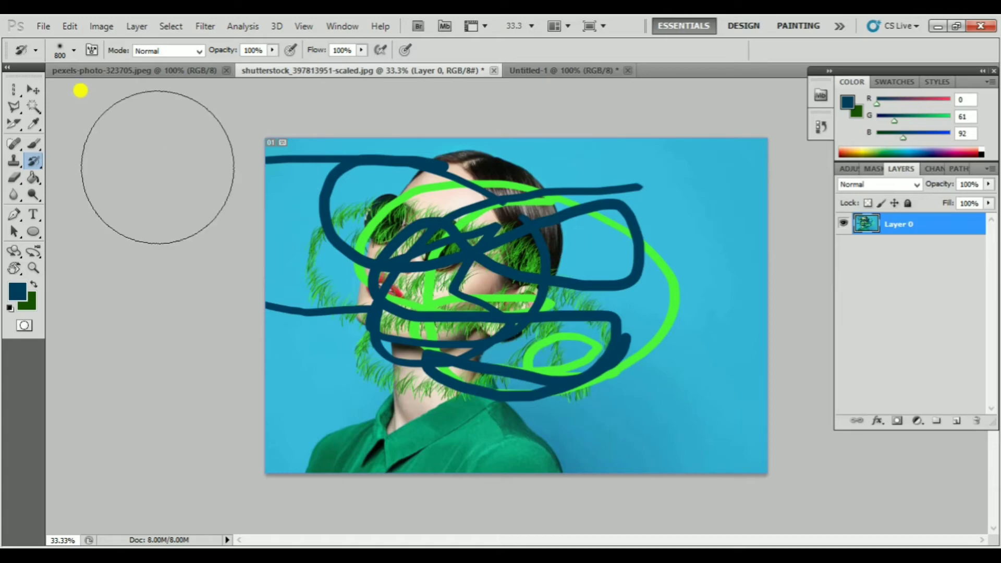
{"action": "mouse_move", "coordinate": [282, 175]}
{"action": "left_mouse_down"}
{"action": "mouse_move", "coordinate": [605, 171]}
{"action": "mouse_move", "coordinate": [684, 183]}
{"action": "mouse_move", "coordinate": [584, 250]}
{"action": "mouse_move", "coordinate": [391, 260]}
{"action": "mouse_move", "coordinate": [333, 287]}
{"action": "mouse_move", "coordinate": [437, 318]}
{"action": "mouse_move", "coordinate": [630, 311]}
{"action": "mouse_move", "coordinate": [674, 355]}
{"action": "mouse_move", "coordinate": [558, 391]}
{"action": "mouse_move", "coordinate": [375, 389]}
{"action": "mouse_move", "coordinate": [311, 423]}
{"action": "mouse_move", "coordinate": [432, 451]}
{"action": "mouse_move", "coordinate": [615, 419]}
{"action": "mouse_move", "coordinate": [682, 381]}
{"action": "mouse_move", "coordinate": [687, 294]}
{"action": "mouse_move", "coordinate": [615, 281]}
{"action": "mouse_move", "coordinate": [236, 285]}
{"action": "mouse_move", "coordinate": [312, 361]}
{"action": "mouse_move", "coordinate": [578, 387]}
{"action": "mouse_move", "coordinate": [603, 400]}
{"action": "left_mouse_up"}
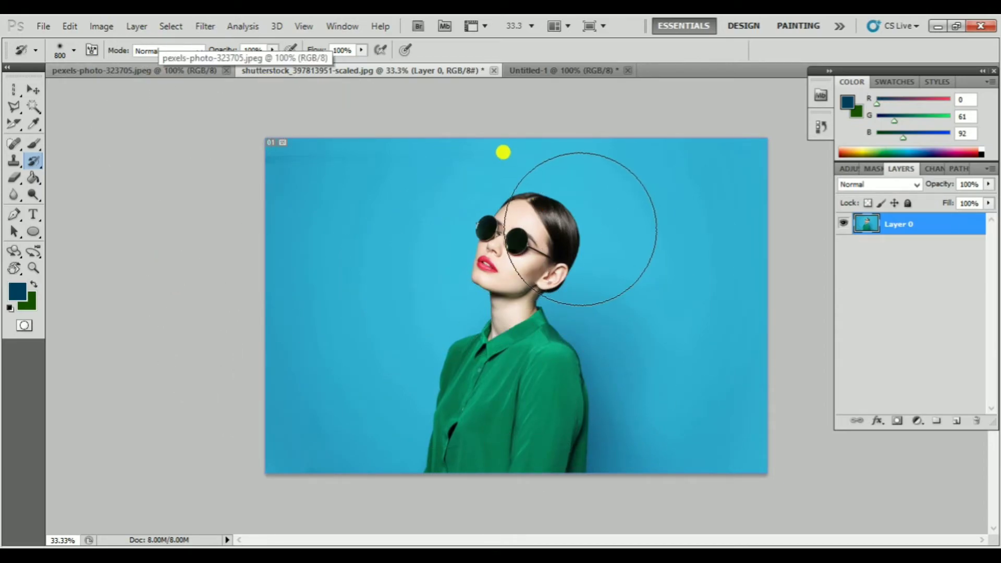
{"action": "key", "text": "ctrl+z"}
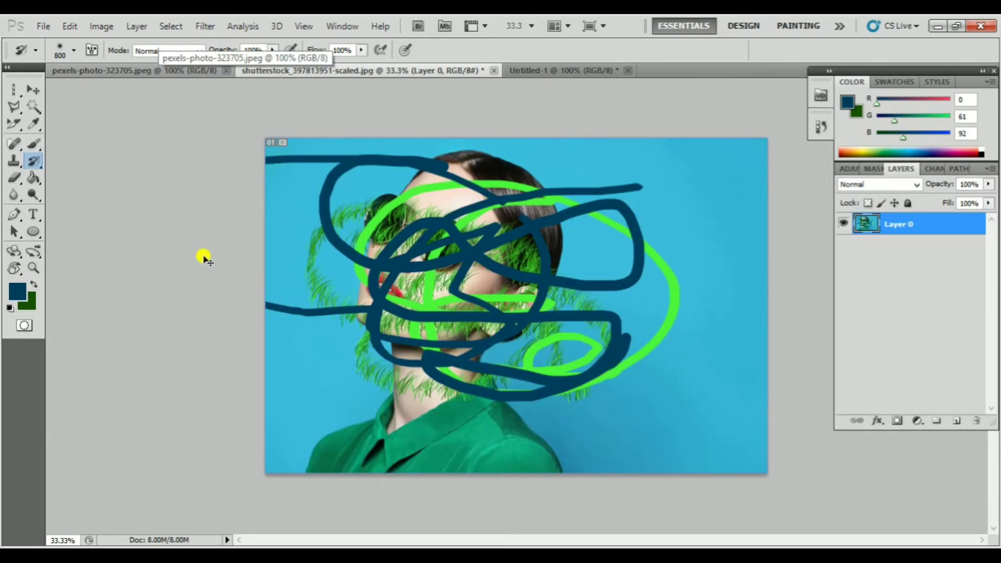
Paint over the canvas using the Art History Brush at size 500 with the Tight Short style, and undo the strokes
{"action": "right_click", "coordinate": [34, 161]}
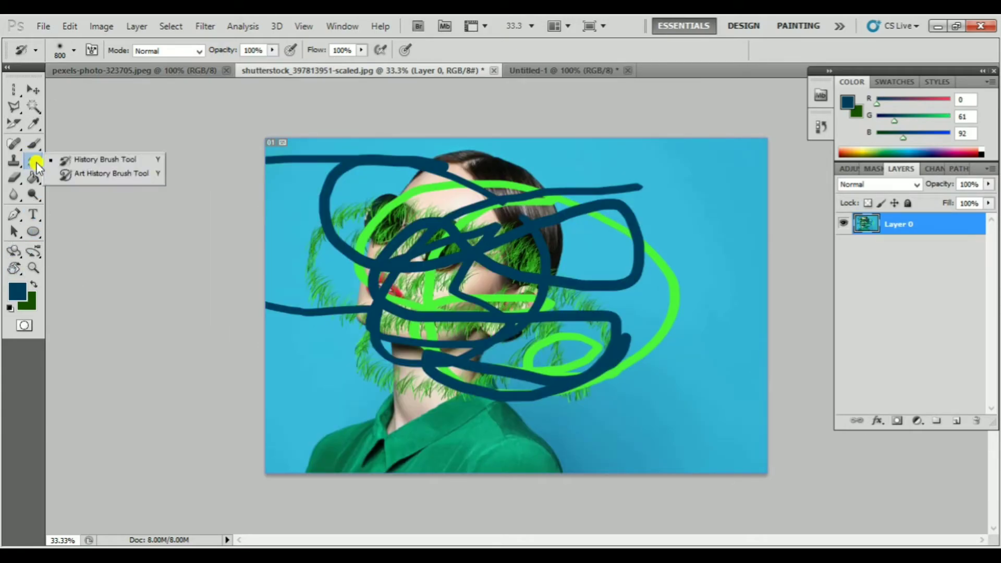
{"action": "left_click", "coordinate": [87, 177]}
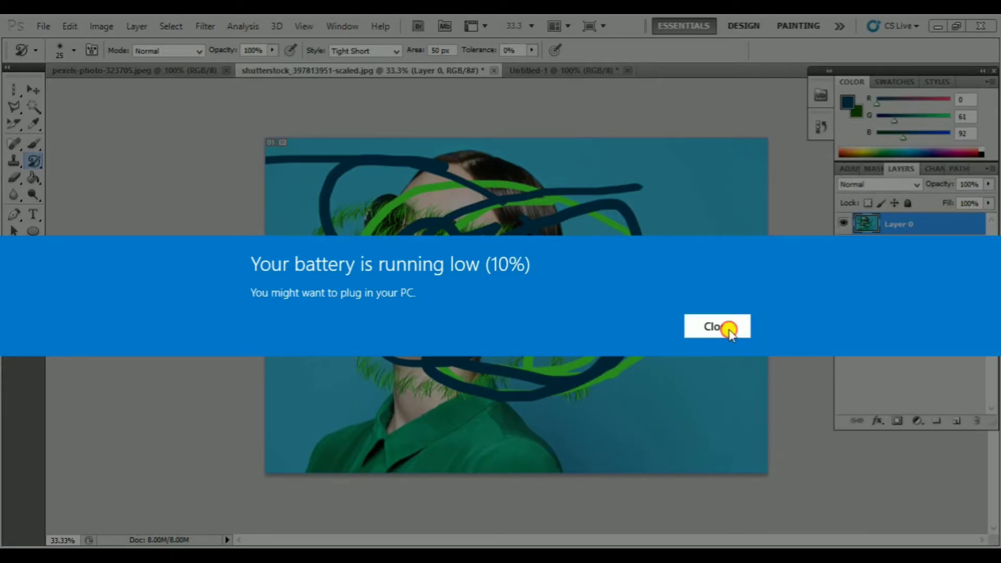
{"action": "left_click", "coordinate": [725, 328]}
{"action": "key", "text": "bracketright"}
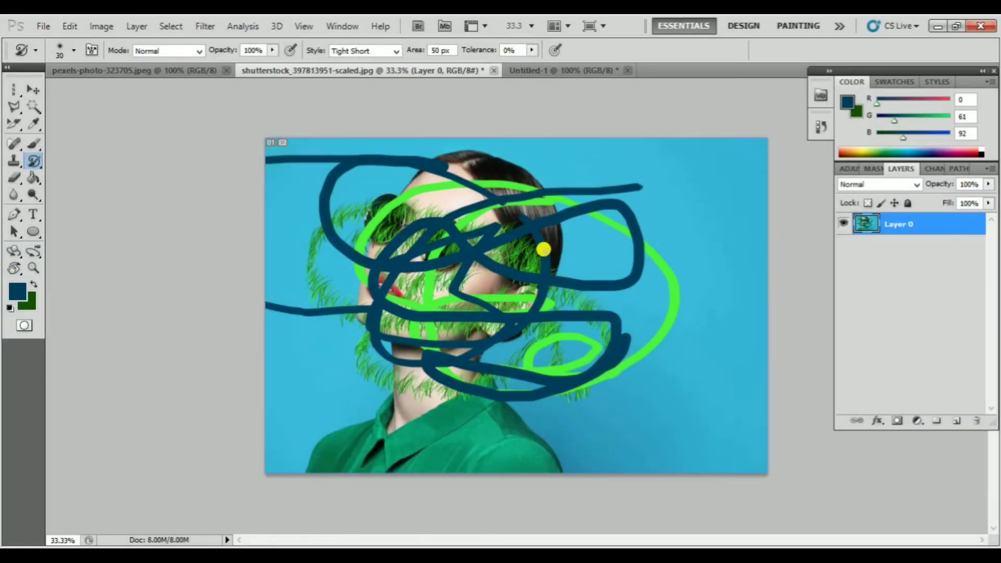
{"action": "key", "text": "bracketright"}
{"action": "key", "text": "bracketright"}
{"action": "key", "text": "bracketright"}
{"action": "key", "text": "bracketright"}
{"action": "key", "text": "bracketright"}
{"action": "key", "text": "bracketright"}
{"action": "key", "text": "bracketright"}
{"action": "key", "text": "bracketright"}
{"action": "key", "text": "bracketright"}
{"action": "key", "text": "bracketright"}
{"action": "key", "text": "bracketright"}
{"action": "mouse_move", "coordinate": [350, 219]}
{"action": "left_mouse_down"}
{"action": "mouse_move", "coordinate": [622, 258]}
{"action": "mouse_move", "coordinate": [402, 268]}
{"action": "mouse_move", "coordinate": [612, 279]}
{"action": "mouse_move", "coordinate": [430, 339]}
{"action": "mouse_move", "coordinate": [520, 379]}
{"action": "mouse_move", "coordinate": [523, 391]}
{"action": "mouse_move", "coordinate": [610, 324]}
{"action": "mouse_move", "coordinate": [398, 173]}
{"action": "mouse_move", "coordinate": [614, 410]}
{"action": "mouse_move", "coordinate": [332, 301]}
{"action": "mouse_move", "coordinate": [547, 303]}
{"action": "mouse_move", "coordinate": [498, 302]}
{"action": "mouse_move", "coordinate": [486, 290]}
{"action": "mouse_move", "coordinate": [469, 297]}
{"action": "left_mouse_up"}
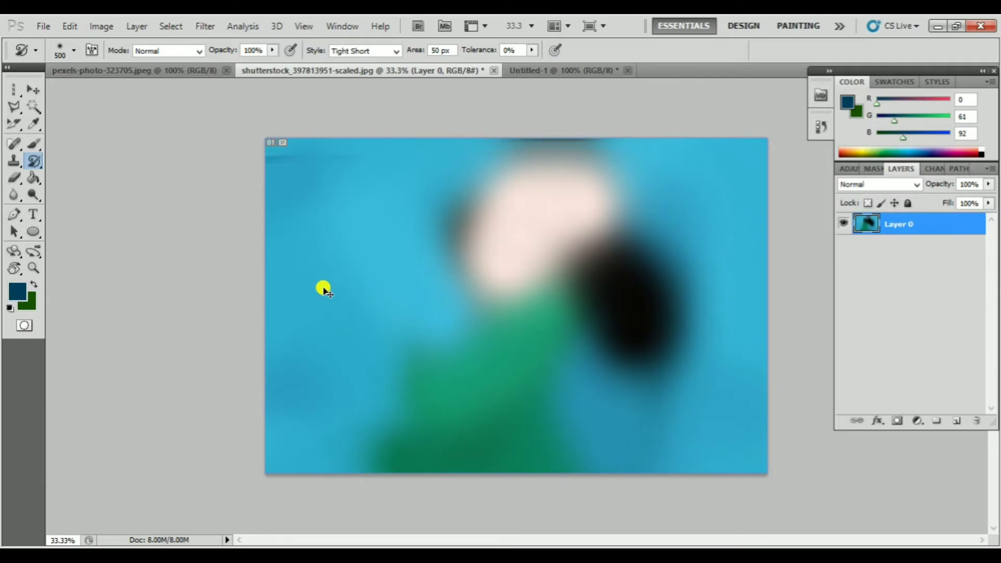
{"action": "key", "text": "ctrl+alt+z"}
{"action": "key", "text": "ctrl+alt+z"}
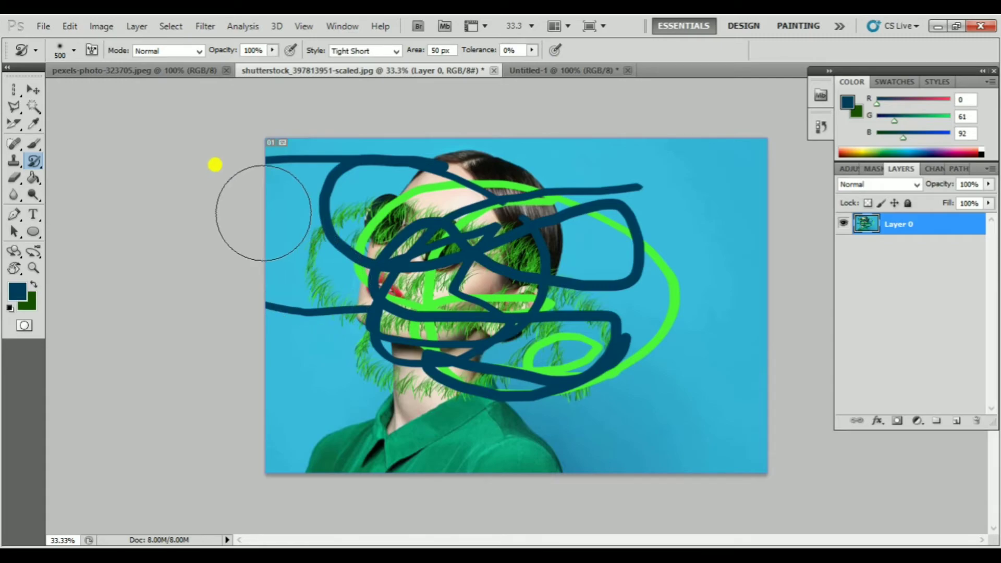
Paint with a hard round Art History Brush tip at size 300, and undo both the strokes and the Background layer conversion
{"action": "left_click", "coordinate": [74, 50]}
{"action": "left_click", "coordinate": [102, 148]}
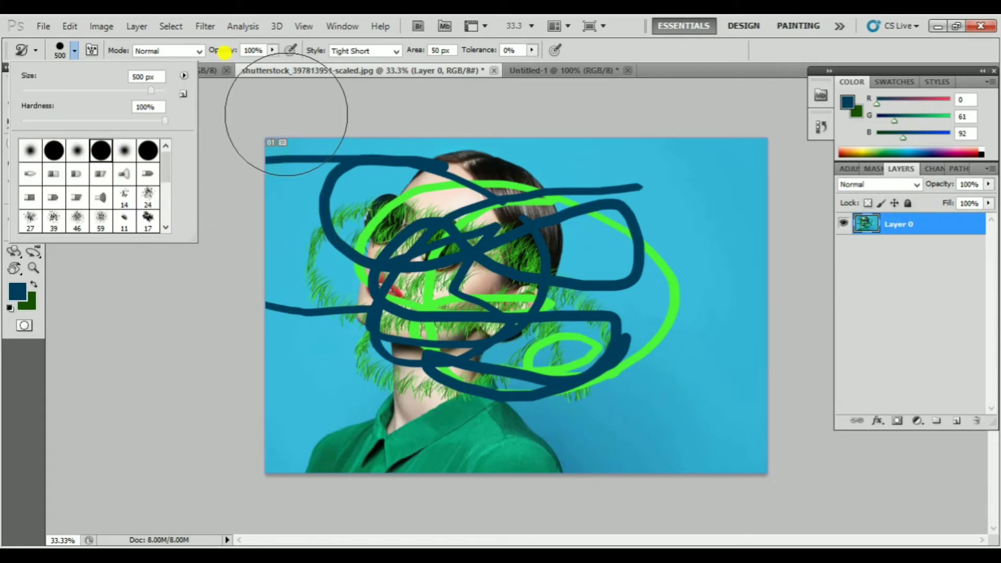
{"action": "left_click", "coordinate": [326, 115]}
{"action": "key", "text": "ctrl+z"}
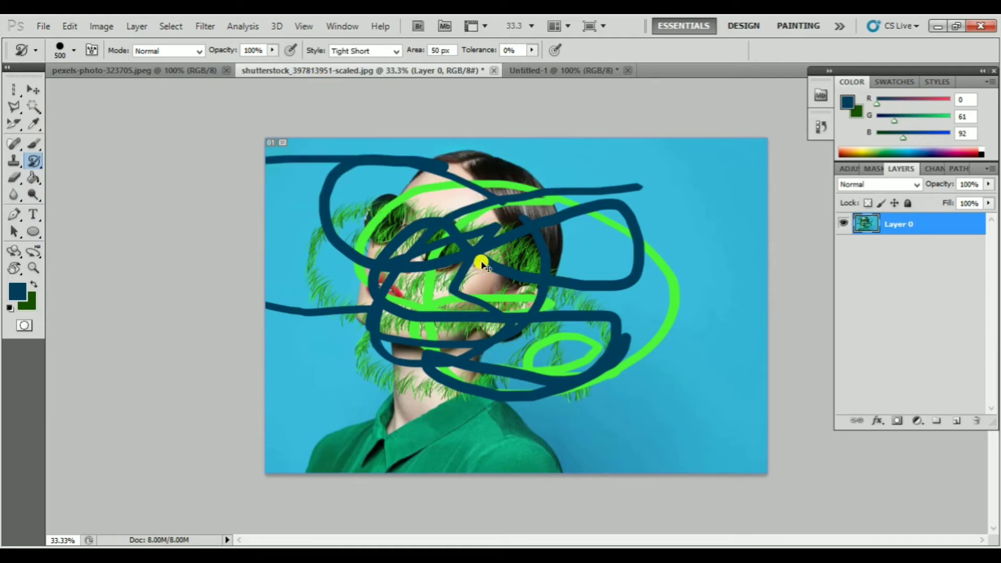
{"action": "key", "text": "bracketleft"}
{"action": "mouse_move", "coordinate": [517, 284]}
{"action": "left_mouse_down"}
{"action": "mouse_move", "coordinate": [473, 270]}
{"action": "mouse_move", "coordinate": [489, 293]}
{"action": "mouse_move", "coordinate": [437, 327]}
{"action": "mouse_move", "coordinate": [574, 310]}
{"action": "mouse_move", "coordinate": [620, 362]}
{"action": "mouse_move", "coordinate": [490, 402]}
{"action": "mouse_move", "coordinate": [384, 353]}
{"action": "mouse_move", "coordinate": [330, 228]}
{"action": "mouse_move", "coordinate": [511, 200]}
{"action": "mouse_move", "coordinate": [484, 256]}
{"action": "mouse_move", "coordinate": [389, 329]}
{"action": "mouse_move", "coordinate": [332, 448]}
{"action": "mouse_move", "coordinate": [318, 196]}
{"action": "mouse_move", "coordinate": [302, 179]}
{"action": "mouse_move", "coordinate": [938, 543]}
{"action": "left_mouse_up"}
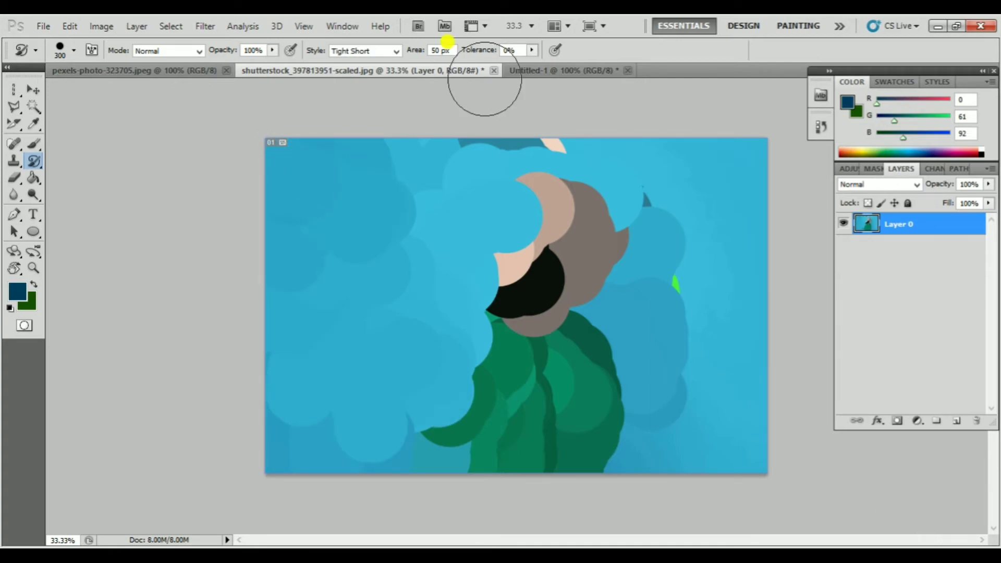
{"action": "key", "text": "ctrl+z"}
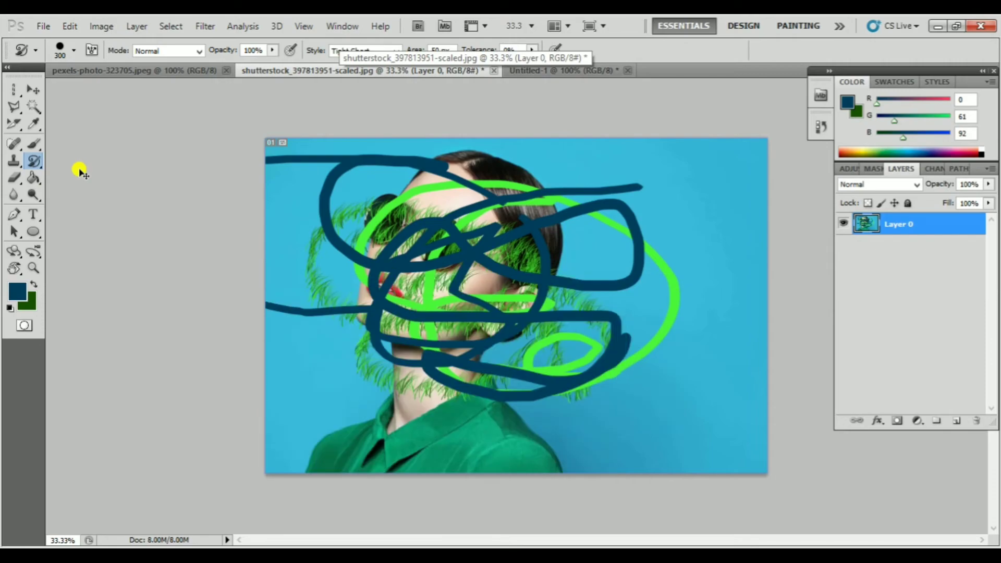
{"action": "key", "text": "ctrl+alt+z"}
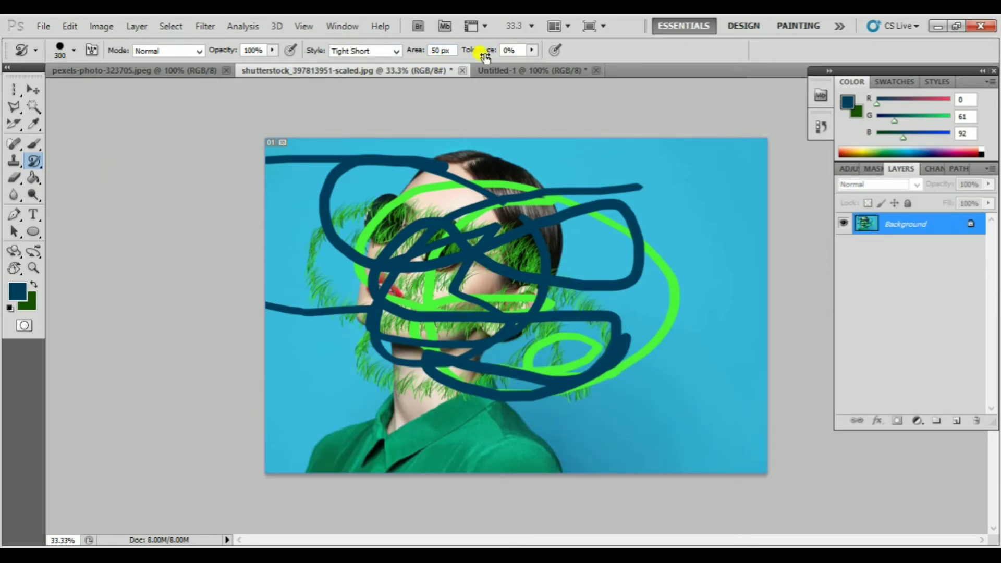
Set the Art History Brush style to Tight Long, paint over the portrait and undo the strokes
{"action": "left_click", "coordinate": [383, 52]}
{"action": "left_click", "coordinate": [364, 86]}
{"action": "mouse_move", "coordinate": [540, 216]}
{"action": "left_mouse_down"}
{"action": "mouse_move", "coordinate": [443, 217]}
{"action": "mouse_move", "coordinate": [359, 270]}
{"action": "mouse_move", "coordinate": [511, 304]}
{"action": "left_mouse_up"}
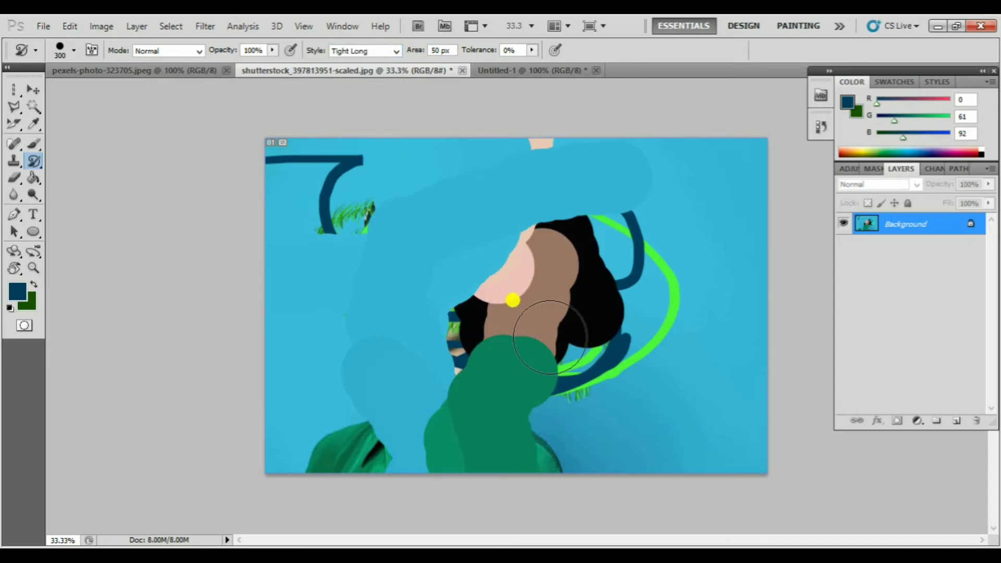
{"action": "key", "text": "ctrl+z"}
Set the Art History Brush style to Tight Curl Long, paint large curls at size 300 and undo them
{"action": "left_click", "coordinate": [376, 52]}
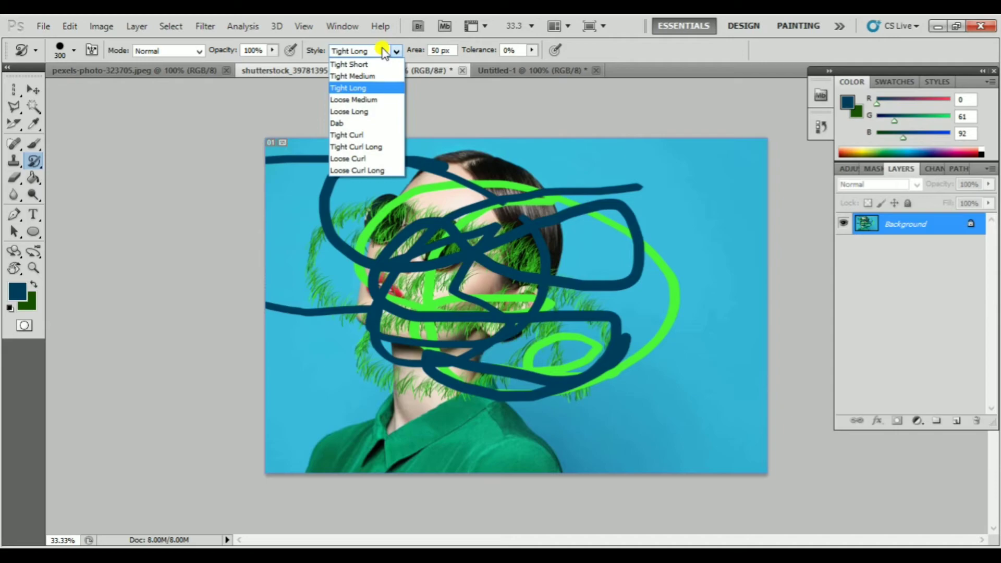
{"action": "left_click", "coordinate": [367, 147]}
{"action": "mouse_move", "coordinate": [469, 219]}
{"action": "left_mouse_down"}
{"action": "mouse_move", "coordinate": [503, 234]}
{"action": "mouse_move", "coordinate": [443, 295]}
{"action": "mouse_move", "coordinate": [489, 282]}
{"action": "left_mouse_up"}
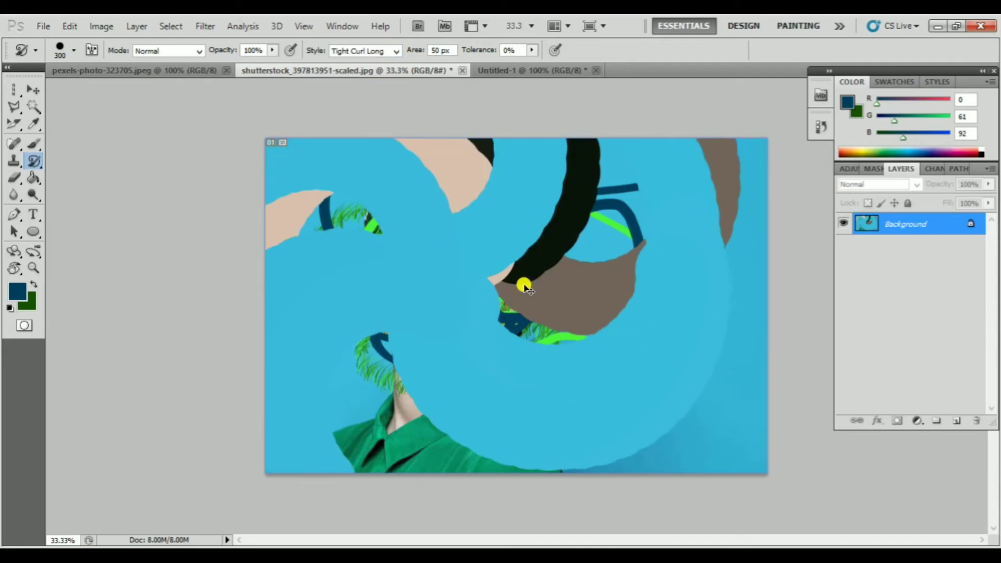
{"action": "key", "text": "ctrl+z"}
Reduce the Art History Brush to size 125 and paint smaller curls over the whole image
{"action": "key", "text": "bracketleft"}
{"action": "key", "text": "bracketleft"}
{"action": "key", "text": "bracketleft"}
{"action": "key", "text": "bracketleft"}
{"action": "key", "text": "bracketleft"}
{"action": "mouse_move", "coordinate": [472, 276]}
{"action": "left_mouse_down"}
{"action": "mouse_move", "coordinate": [465, 282]}
{"action": "mouse_move", "coordinate": [553, 286]}
{"action": "mouse_move", "coordinate": [546, 358]}
{"action": "mouse_move", "coordinate": [468, 242]}
{"action": "mouse_move", "coordinate": [353, 290]}
{"action": "mouse_move", "coordinate": [514, 386]}
{"action": "mouse_move", "coordinate": [615, 406]}
{"action": "left_mouse_up"}
Restore the entire original portrait by painting over the canvas with the size 800 History Brush
{"action": "right_click", "coordinate": [34, 169]}
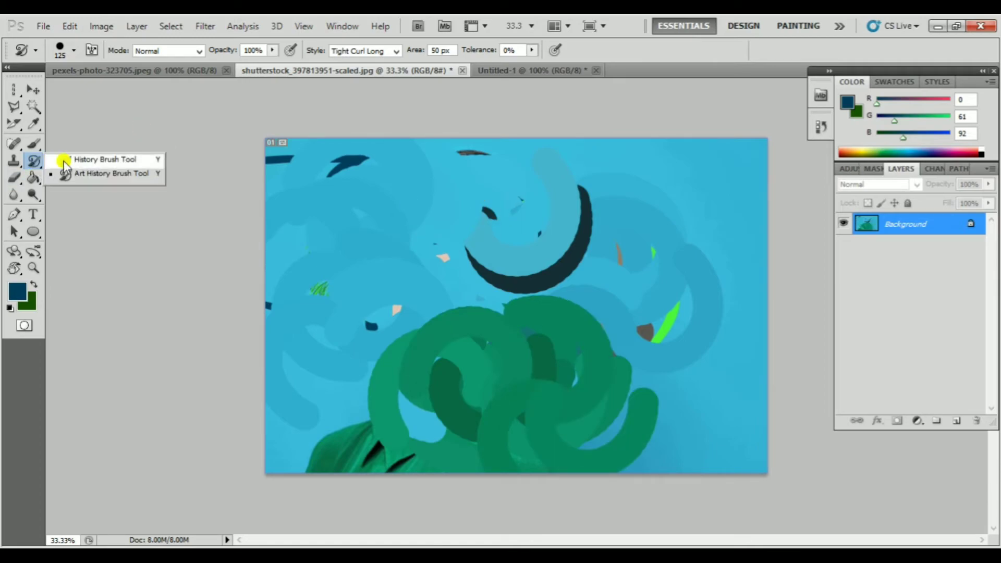
{"action": "left_click", "coordinate": [99, 159]}
{"action": "mouse_move", "coordinate": [551, 206]}
{"action": "left_mouse_down"}
{"action": "mouse_move", "coordinate": [693, 308]}
{"action": "mouse_move", "coordinate": [472, 388]}
{"action": "mouse_move", "coordinate": [212, 425]}
{"action": "mouse_move", "coordinate": [747, 426]}
{"action": "mouse_move", "coordinate": [427, 230]}
{"action": "mouse_move", "coordinate": [73, 172]}
{"action": "left_mouse_up"}
{"action": "right_click", "coordinate": [32, 159]}
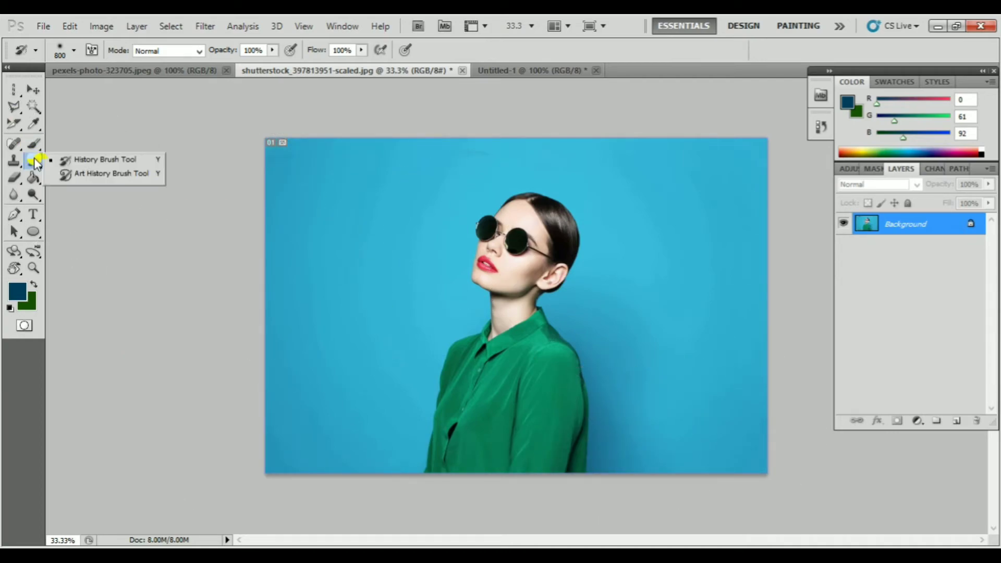
{"action": "left_click", "coordinate": [24, 33]}
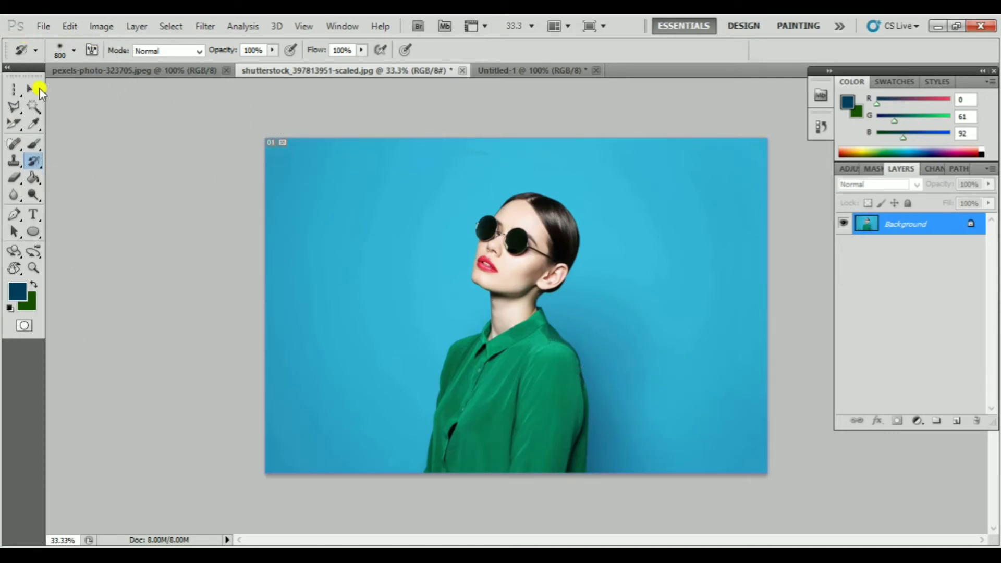
{"action": "left_click", "coordinate": [31, 91]}
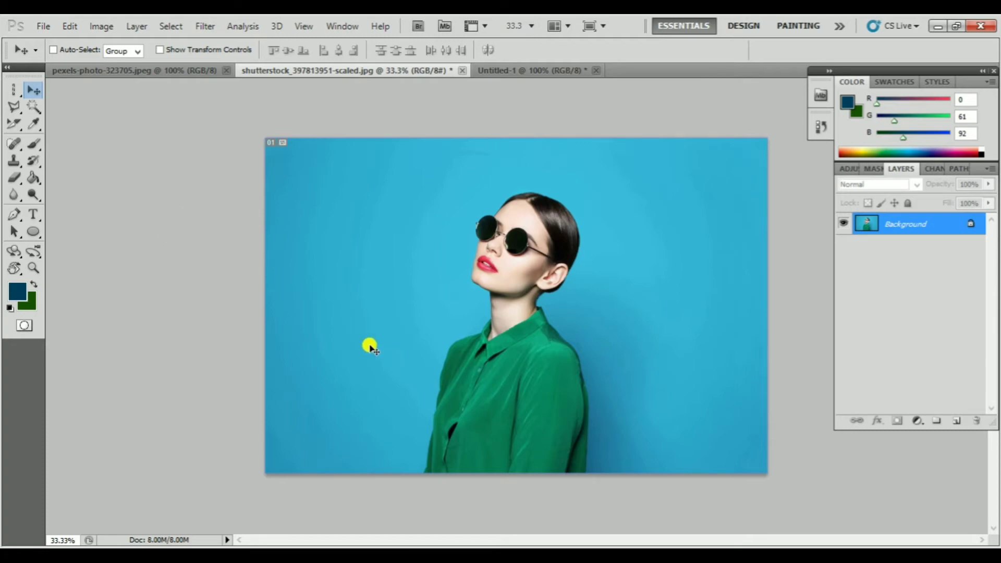
{"action": "left_click", "coordinate": [34, 159]}
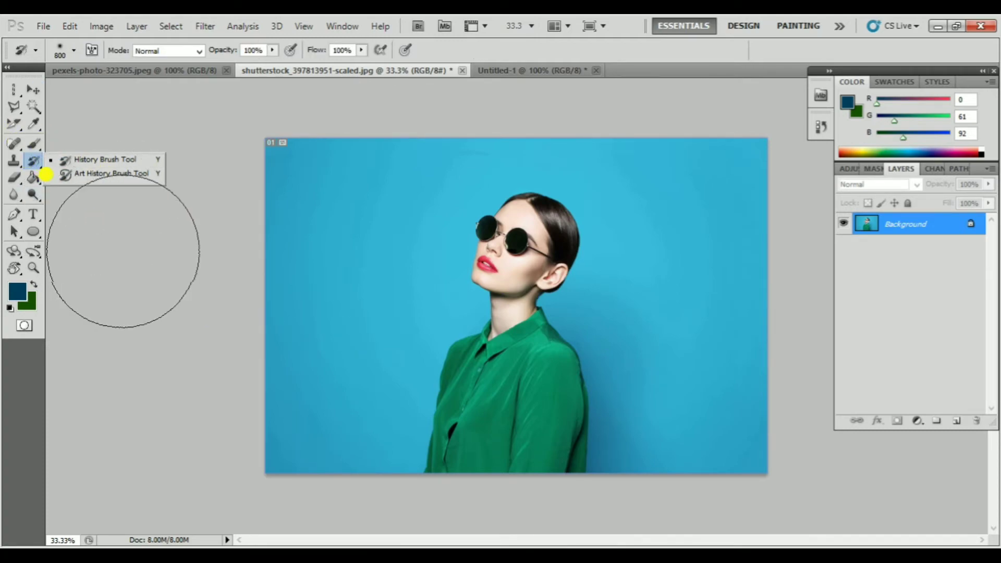
{"action": "left_click", "coordinate": [123, 251]}
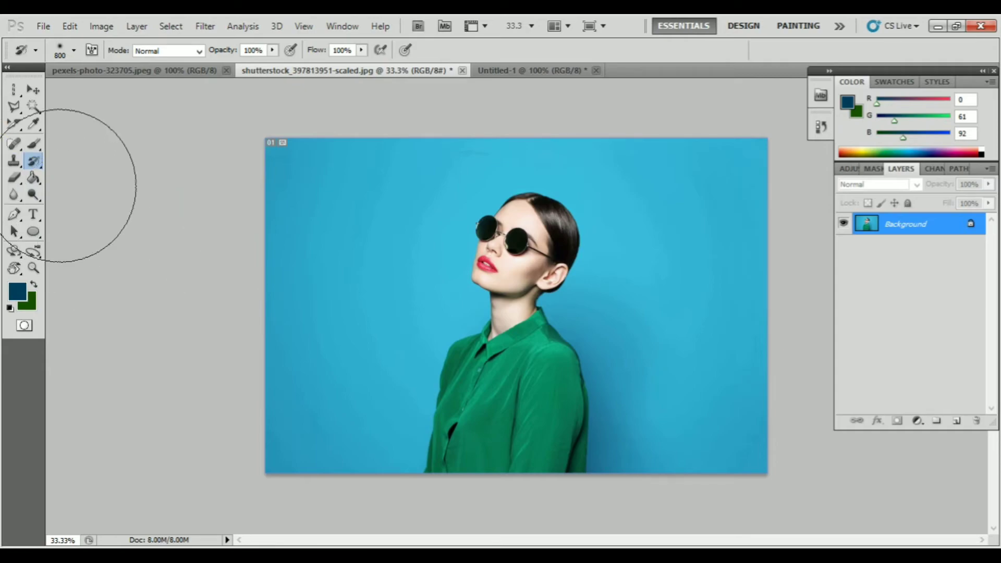
Fill the canvas with a linear dark blue to green gradient using the Gradient tool, and undo it
{"action": "left_click", "coordinate": [35, 176]}
{"action": "left_click", "coordinate": [119, 178]}
{"action": "left_click_drag", "start_coordinate": [425, 240], "coordinate": [547, 276]}
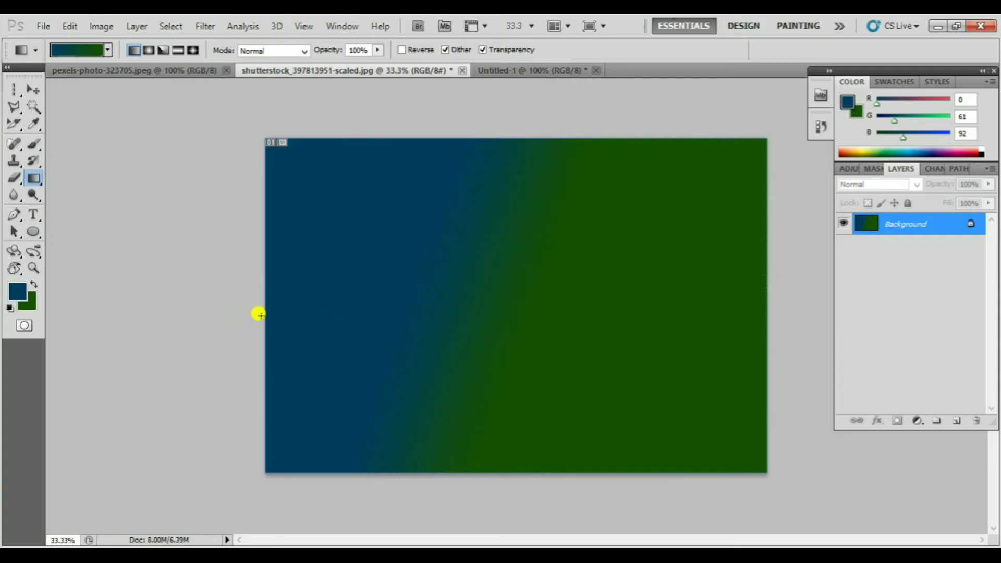
{"action": "key", "text": "ctrl+z"}
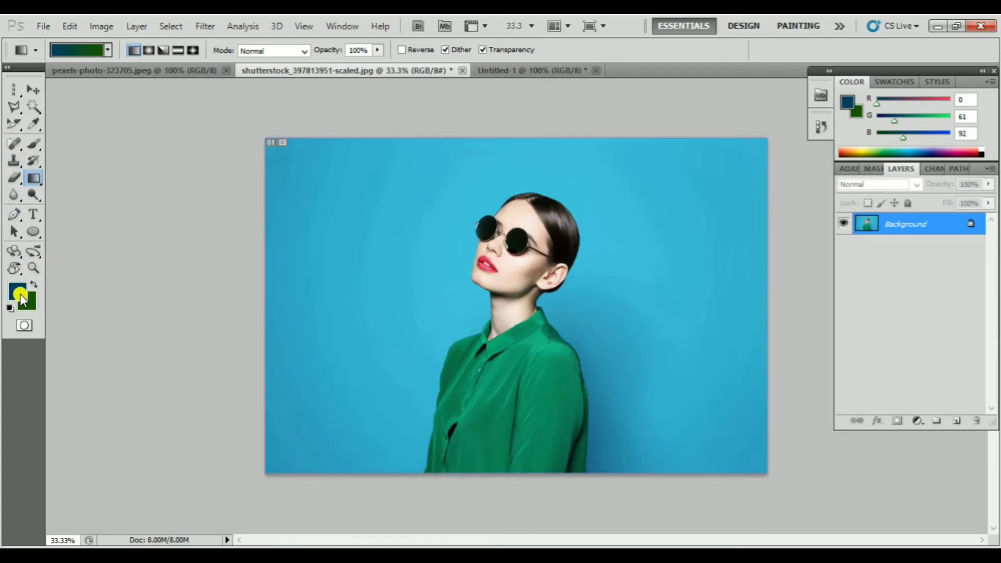
Set the foreground colour to bright blue 009dee and return to the Gradient tool
{"action": "left_click", "coordinate": [20, 294]}
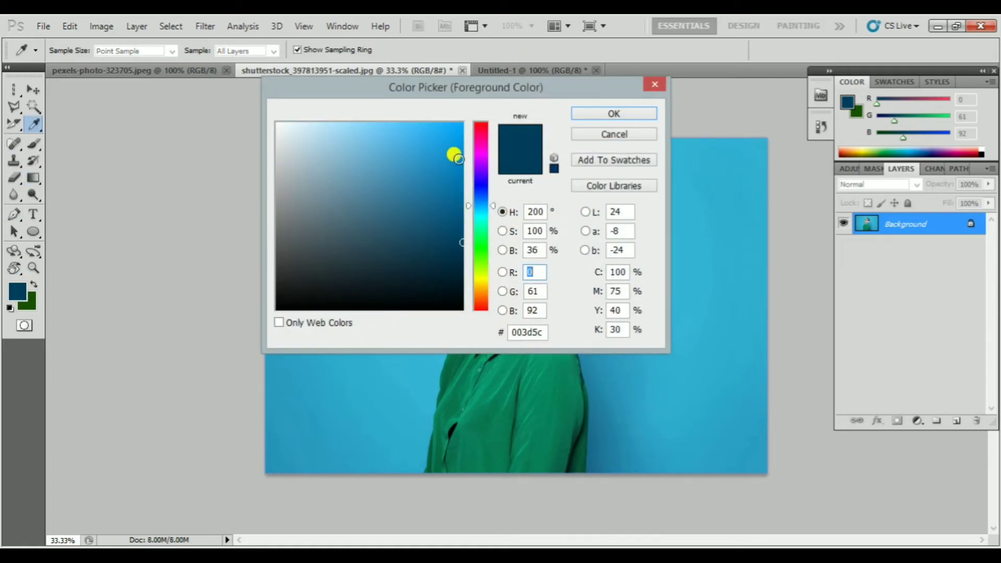
{"action": "left_click", "coordinate": [465, 133]}
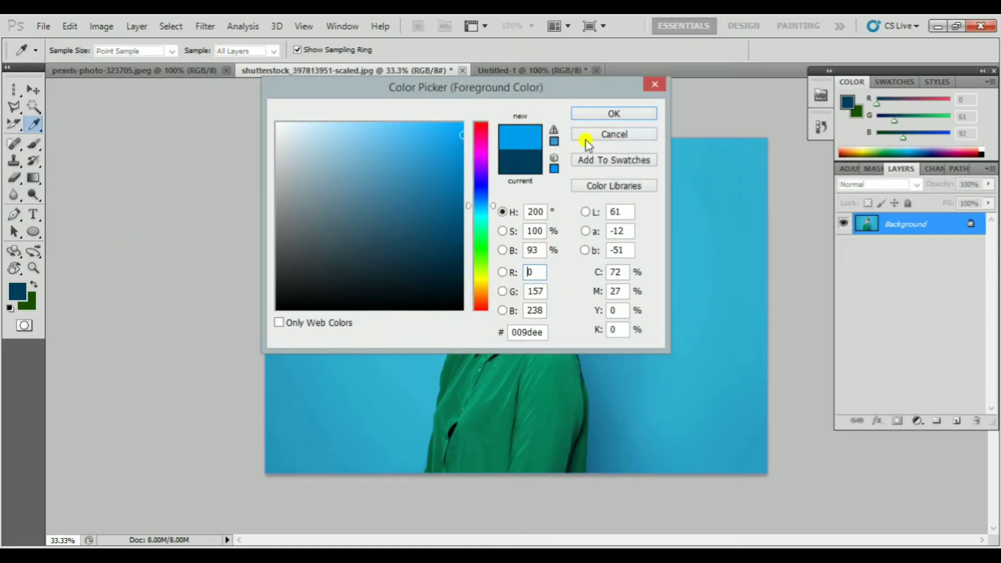
{"action": "left_click", "coordinate": [611, 112]}
{"action": "key", "text": "g"}
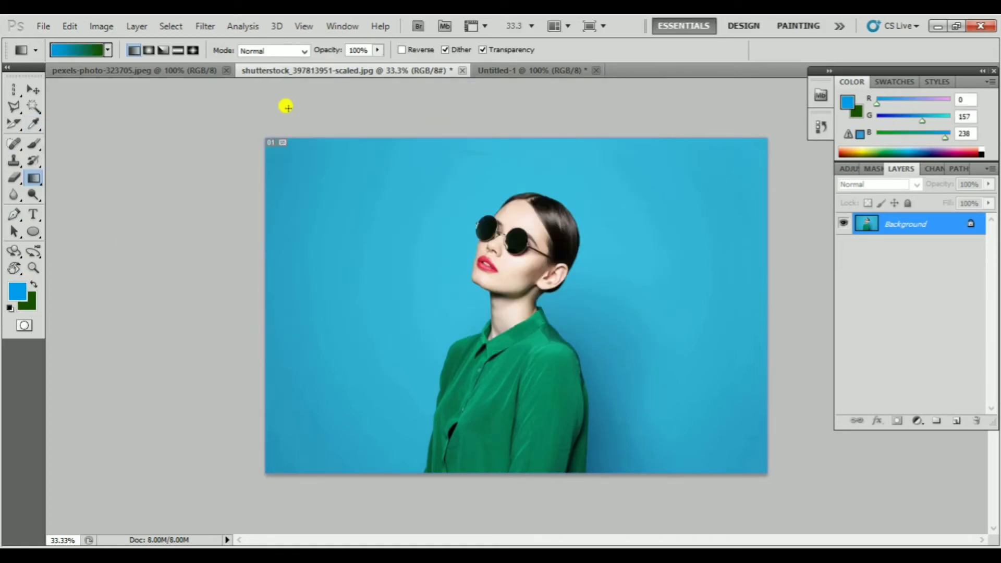
Choose the rainbow spectrum gradient preset and apply it as a horizontal linear gradient across the full canvas width
{"action": "left_click", "coordinate": [38, 52]}
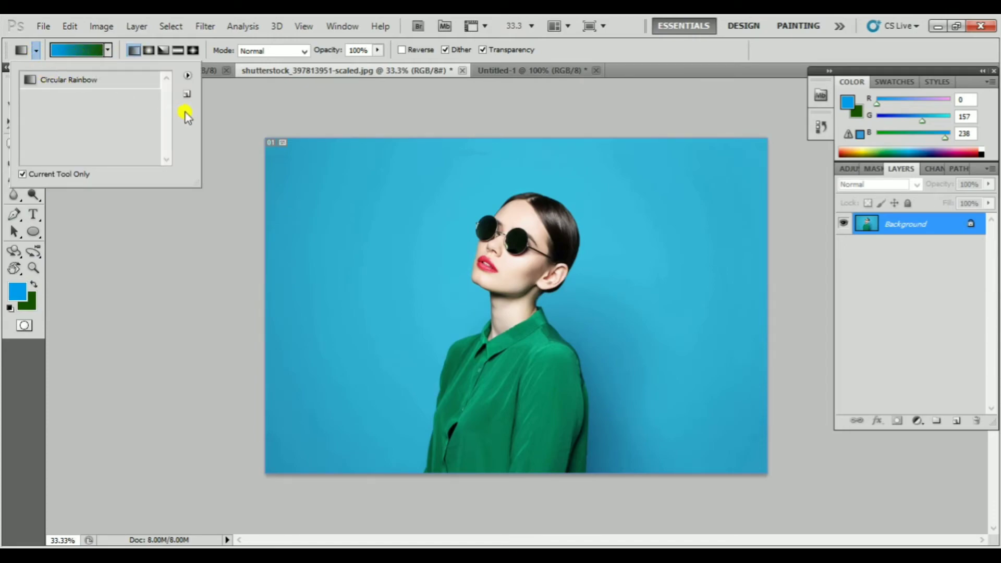
{"action": "left_click", "coordinate": [219, 109]}
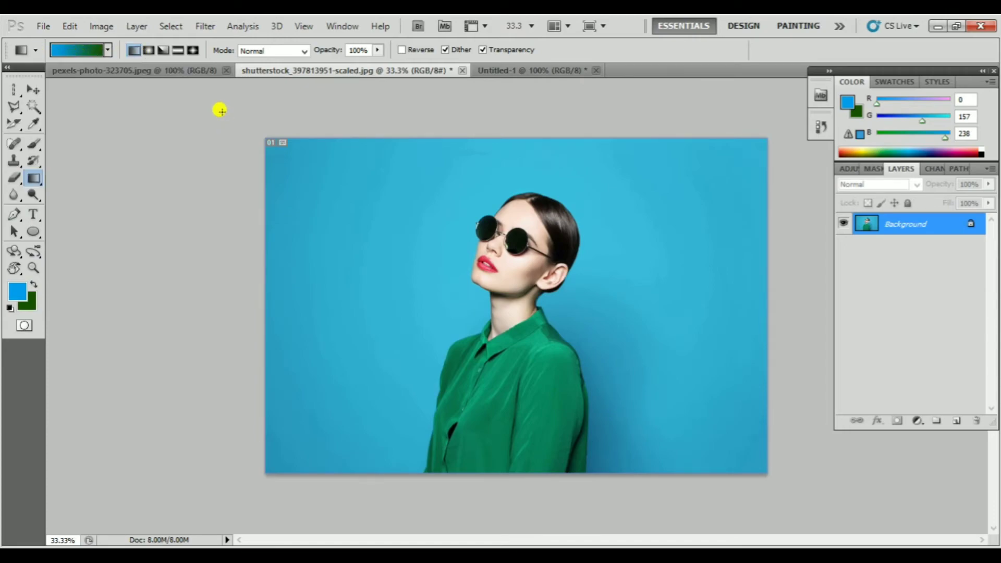
{"action": "left_click", "coordinate": [77, 49]}
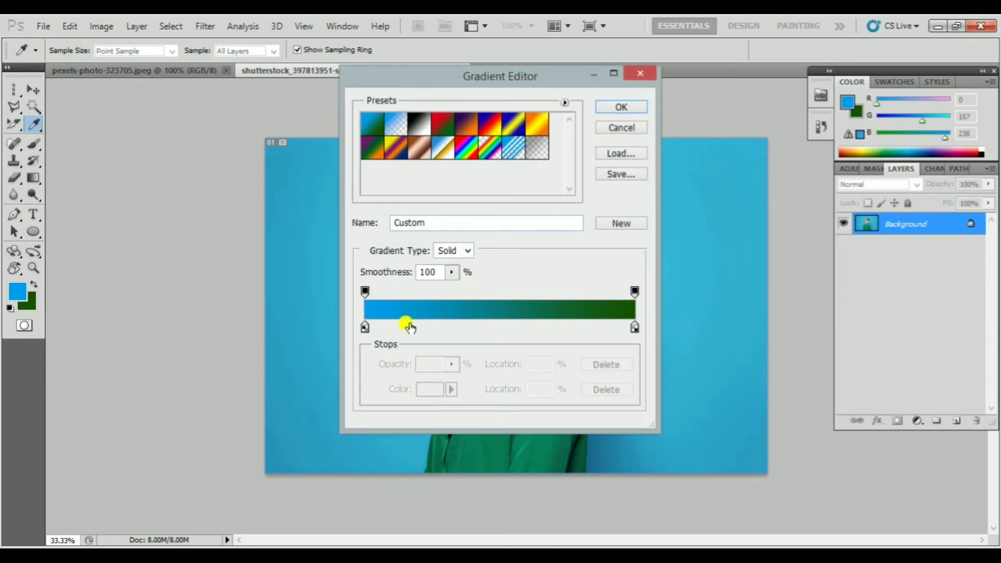
{"action": "left_click", "coordinate": [464, 151]}
{"action": "left_click", "coordinate": [621, 106]}
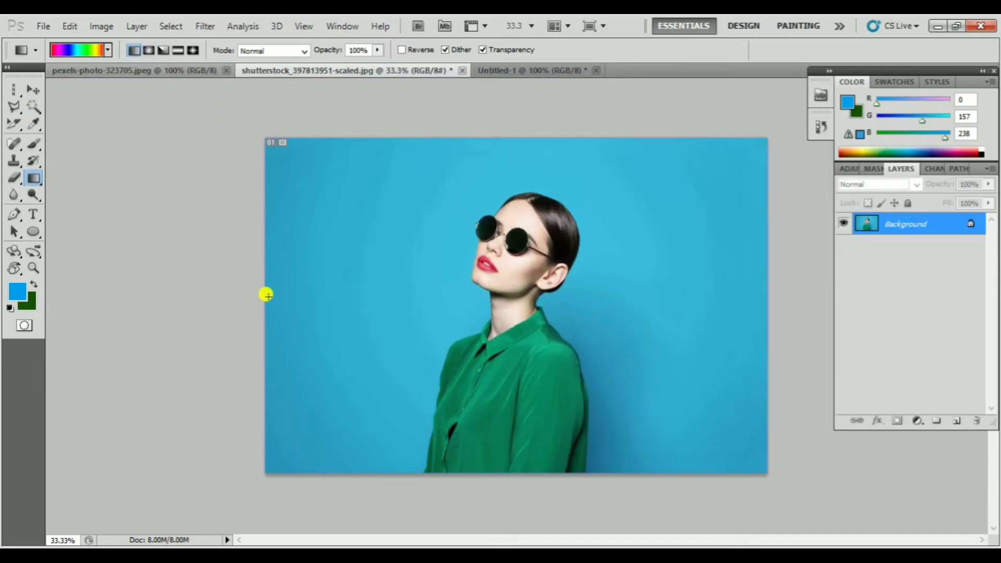
{"action": "left_click_drag", "start_coordinate": [261, 296], "coordinate": [769, 290]}
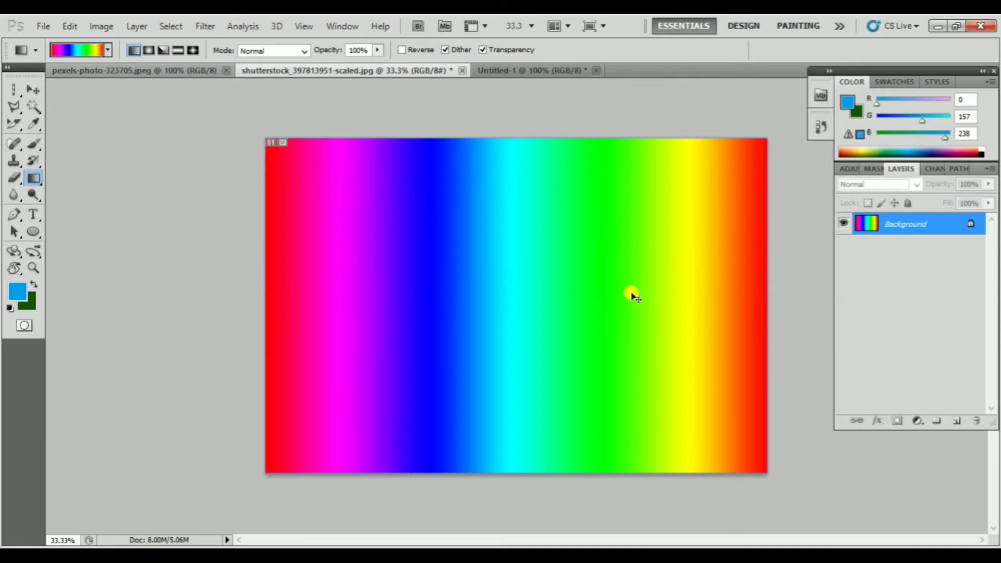
Replace the linear rainbow gradient with a radial one spreading from the canvas's left edge to its right edge, and undo it
{"action": "key", "text": "ctrl+z"}
{"action": "left_click", "coordinate": [152, 50]}
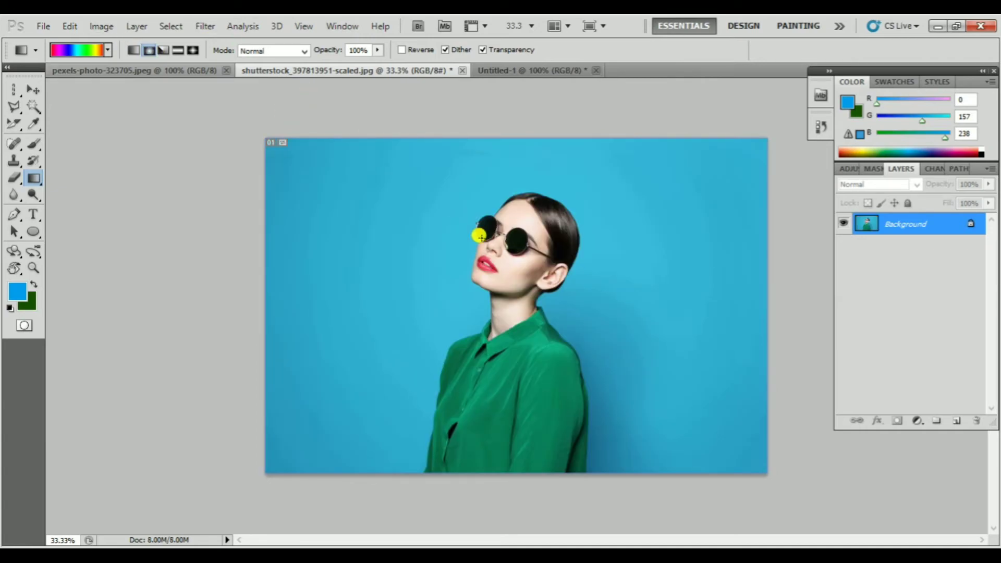
{"action": "left_click_drag", "start_coordinate": [269, 289], "coordinate": [771, 313]}
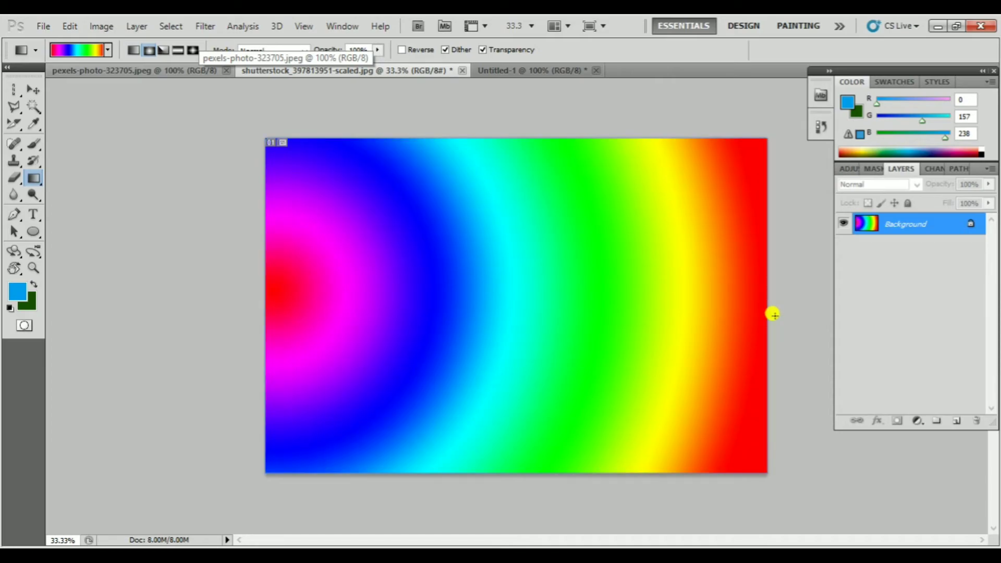
{"action": "key", "text": "ctrl+z"}
Try the angle gradient from the canvas's upper-left corner and again from its centre, and undo both fills
{"action": "left_click", "coordinate": [163, 50]}
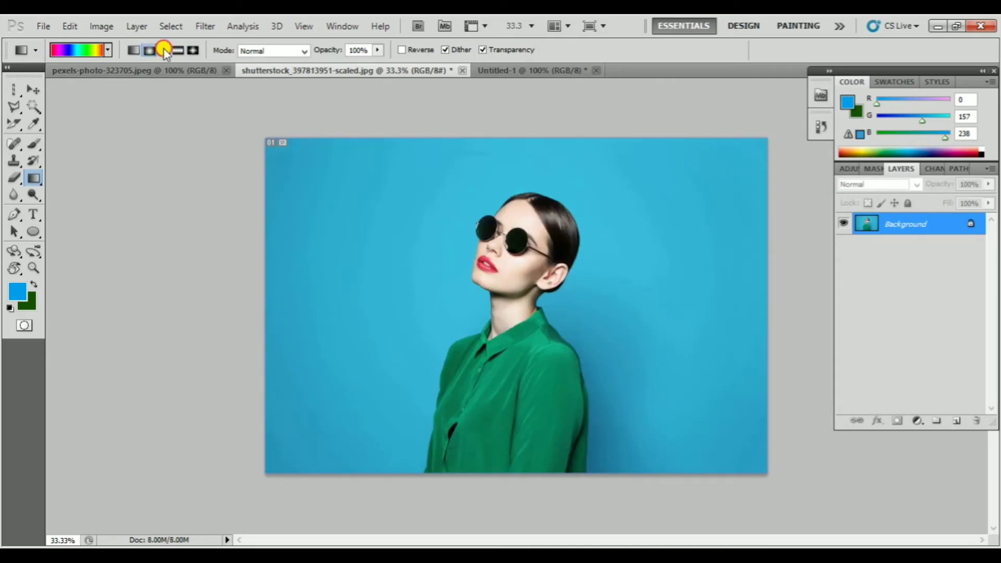
{"action": "left_click_drag", "start_coordinate": [286, 144], "coordinate": [836, 507]}
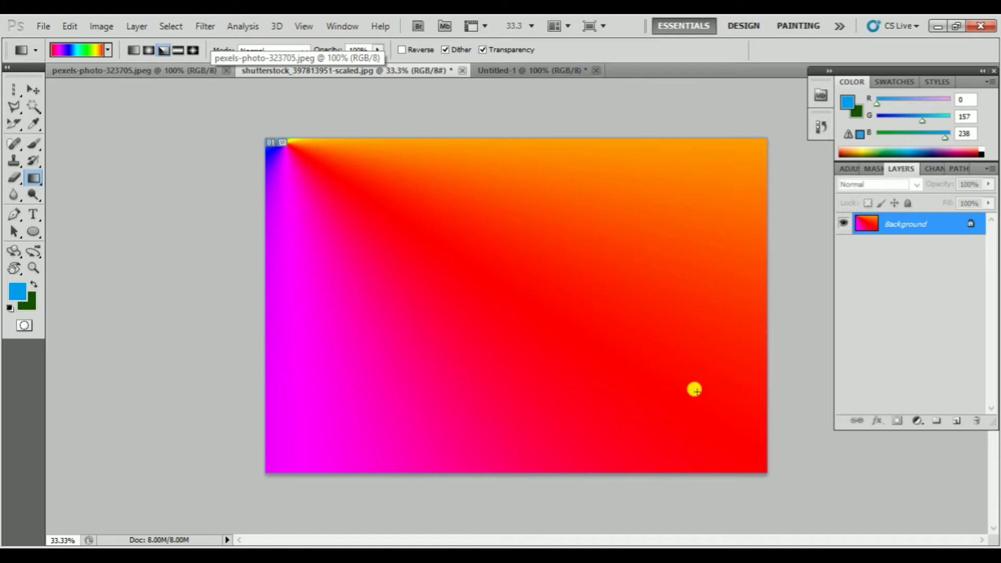
{"action": "left_click_drag", "start_coordinate": [498, 307], "coordinate": [560, 253]}
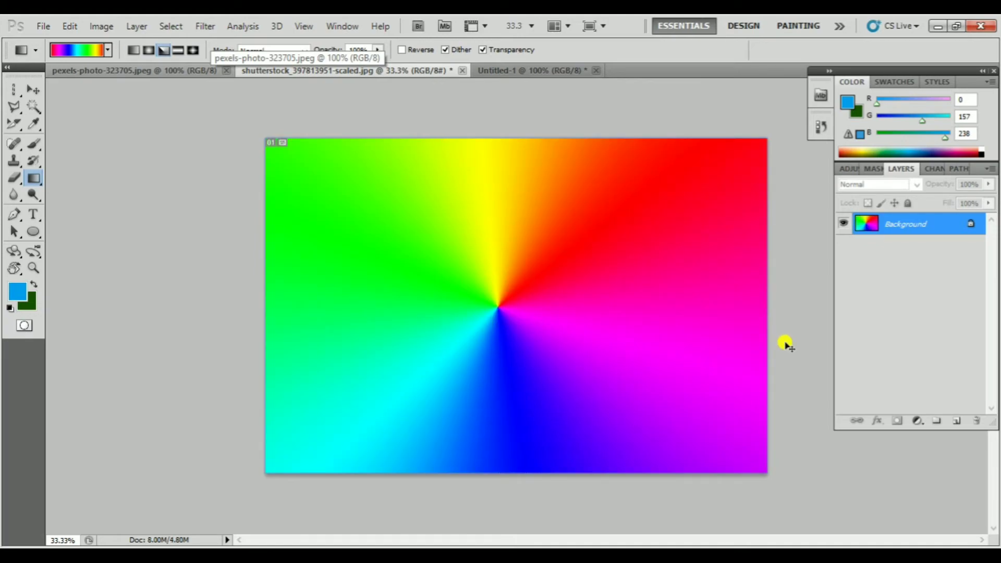
{"action": "key", "text": "ctrl+alt+z"}
{"action": "key", "text": "ctrl+alt+z"}
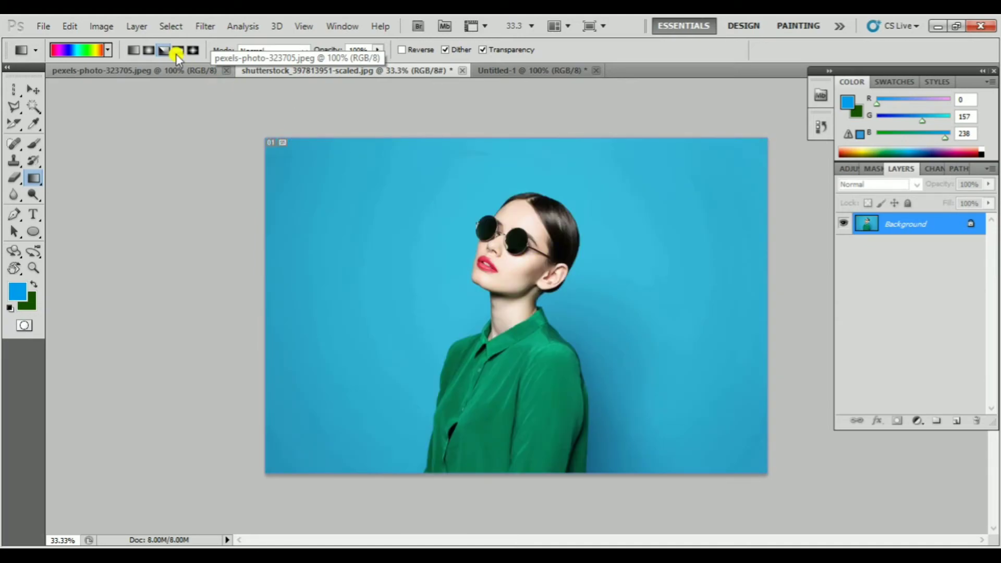
Fill the canvas with an angle rainbow gradient starting beside the portrait and running nearly horizontally, and undo it
{"action": "left_click_drag", "start_coordinate": [352, 280], "coordinate": [706, 312]}
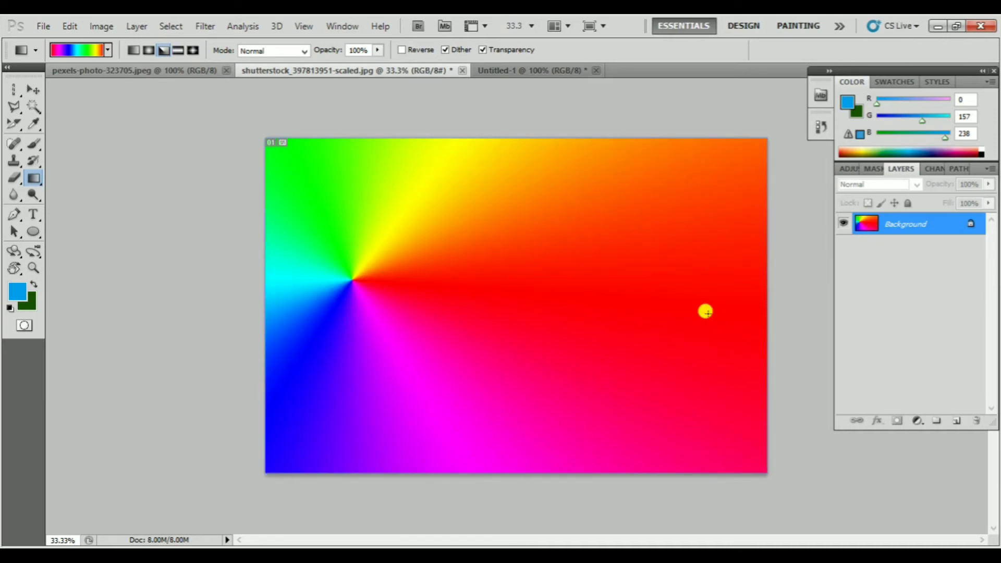
{"action": "key", "text": "ctrl+z"}
{"action": "left_click", "coordinate": [544, 218], "text": "ctrl"}
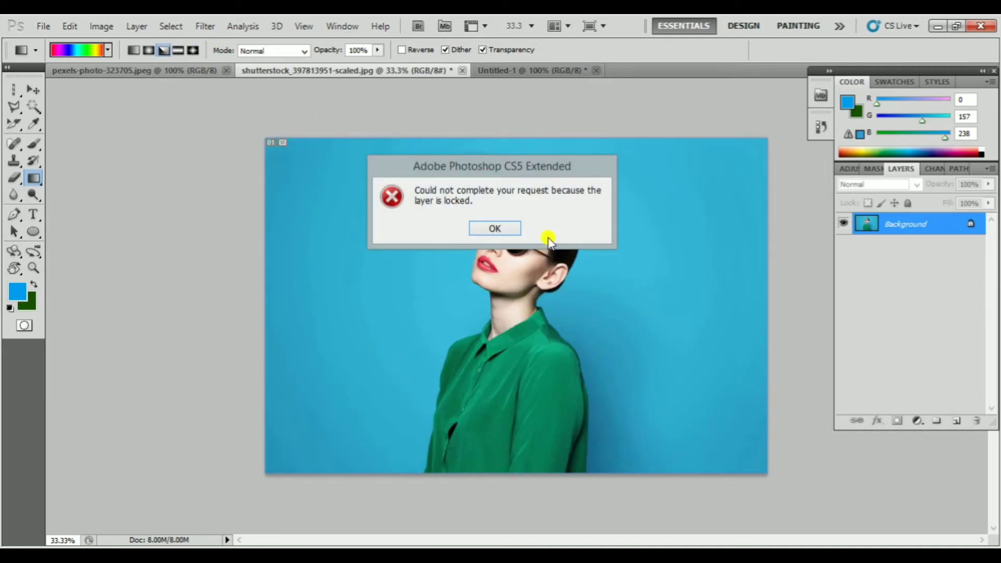
{"action": "left_click", "coordinate": [492, 229]}
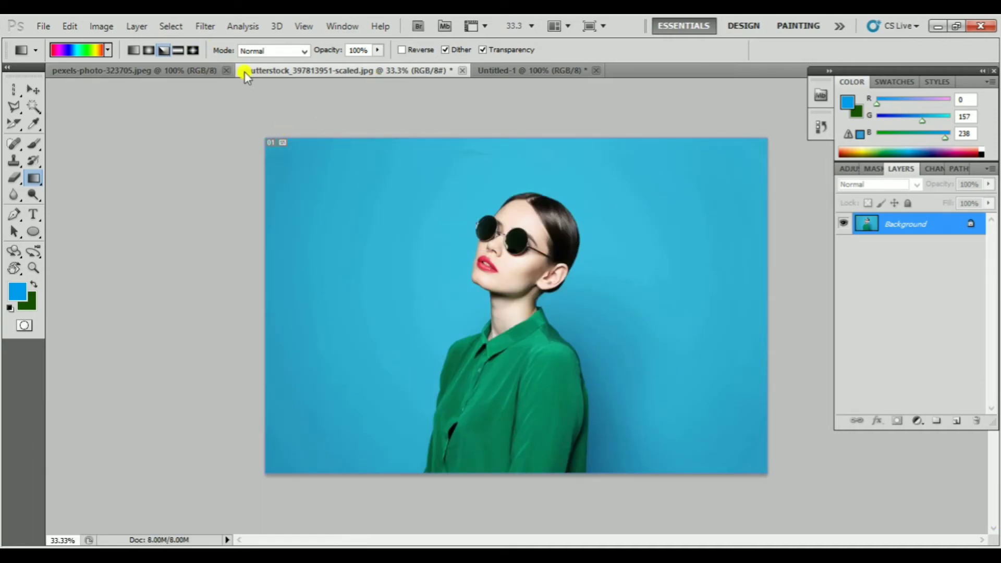
Switch to the diamond gradient, draw it diagonally from the portrait's upper left, and undo the fill
{"action": "left_click", "coordinate": [193, 49]}
{"action": "left_click_drag", "start_coordinate": [394, 237], "coordinate": [618, 308]}
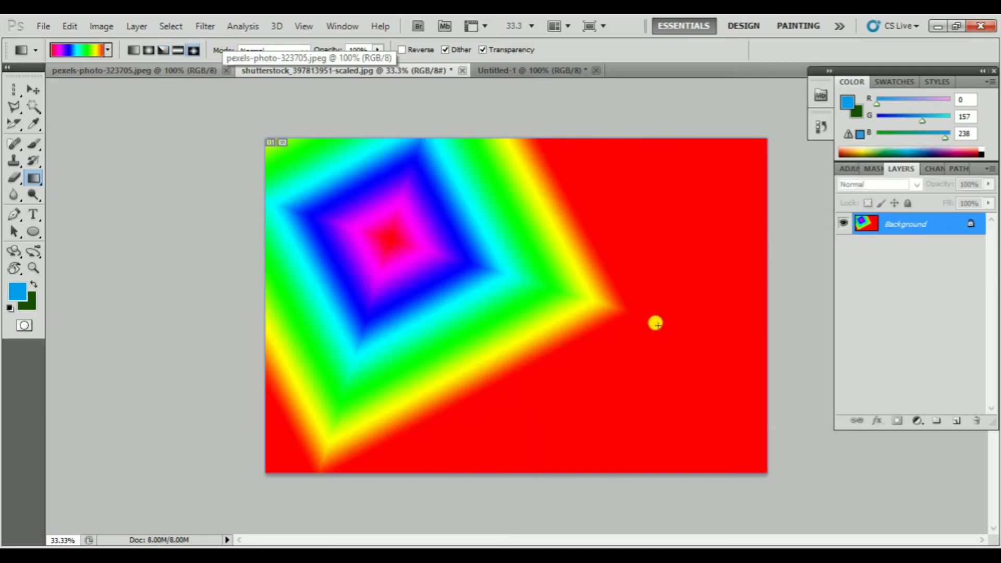
{"action": "key", "text": "ctrl+z"}
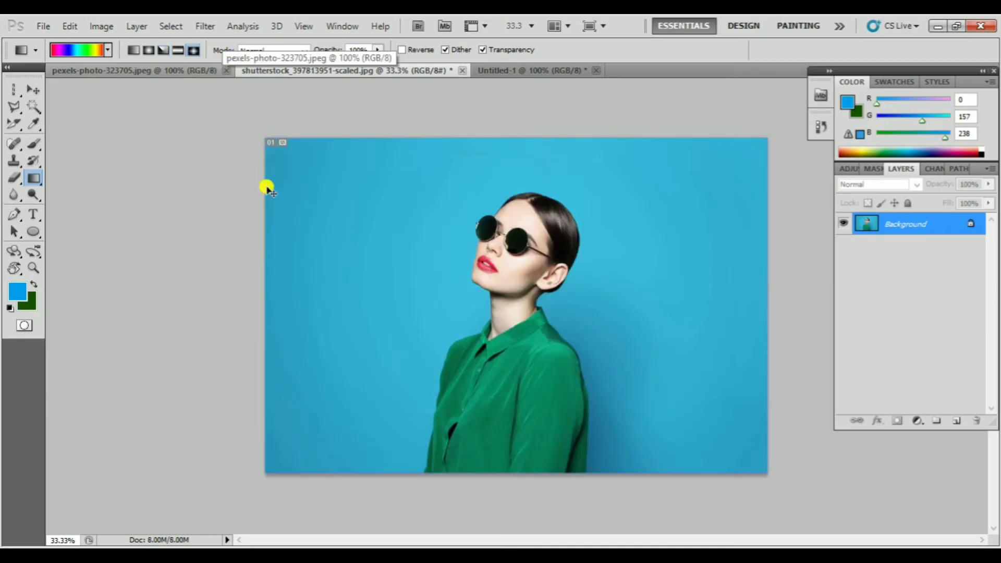
Set the gradient's blending mode to Dissolve, fill the canvas with a diamond gradient, and undo the fill
{"action": "left_click", "coordinate": [265, 51]}
{"action": "left_click", "coordinate": [265, 73]}
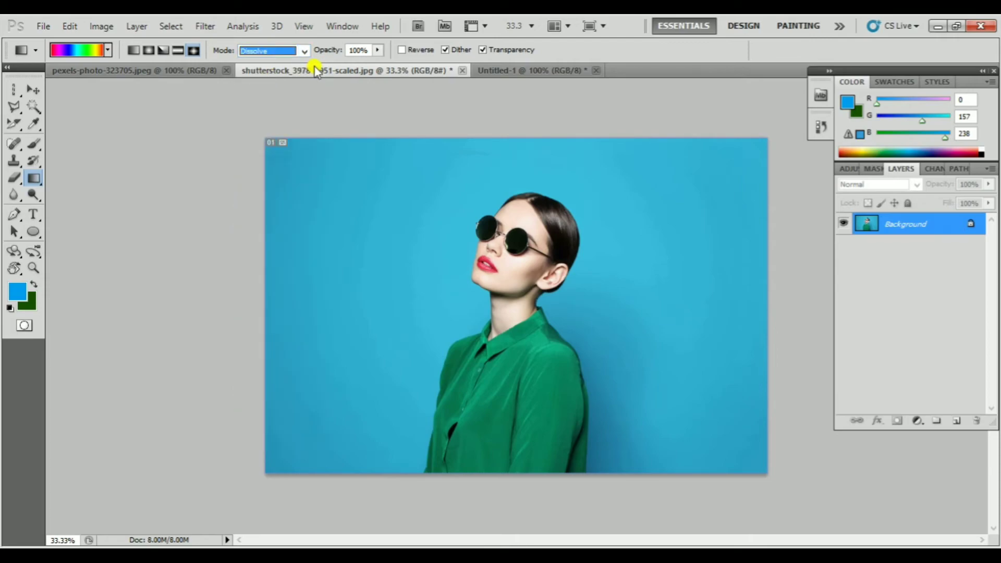
{"action": "left_click_drag", "start_coordinate": [331, 263], "coordinate": [521, 291]}
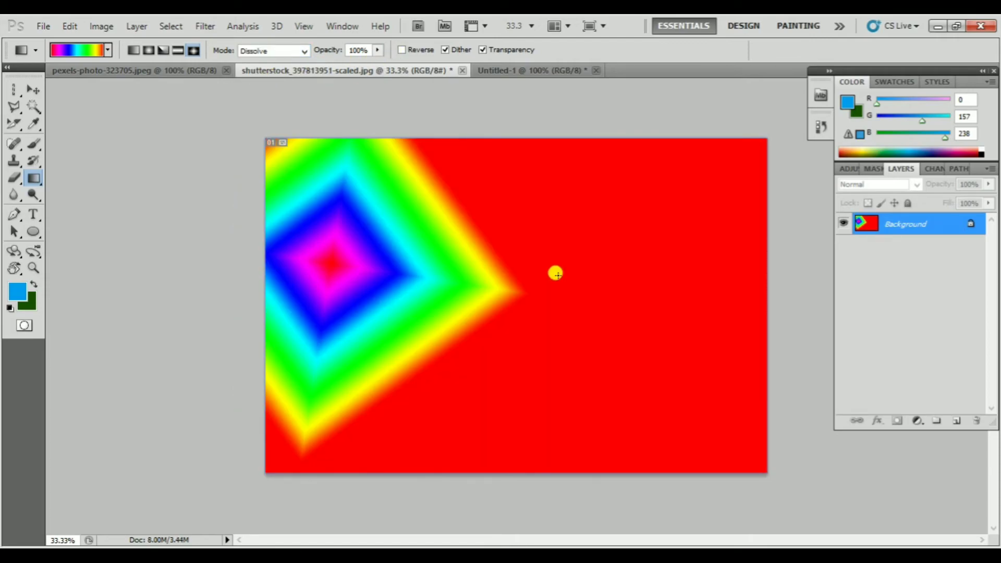
{"action": "key", "text": "ctrl+z"}
Lower the gradient opacity to 53%, apply a diamond gradient over the portrait, and undo it
{"action": "left_click", "coordinate": [377, 50]}
{"action": "left_click_drag", "start_coordinate": [375, 63], "coordinate": [342, 65]}
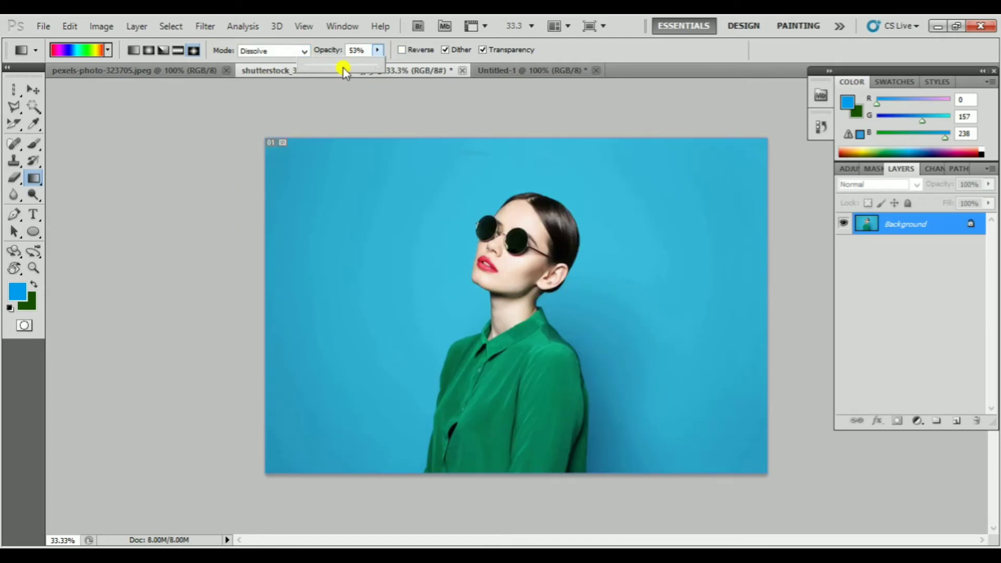
{"action": "left_click_drag", "start_coordinate": [369, 283], "coordinate": [490, 250]}
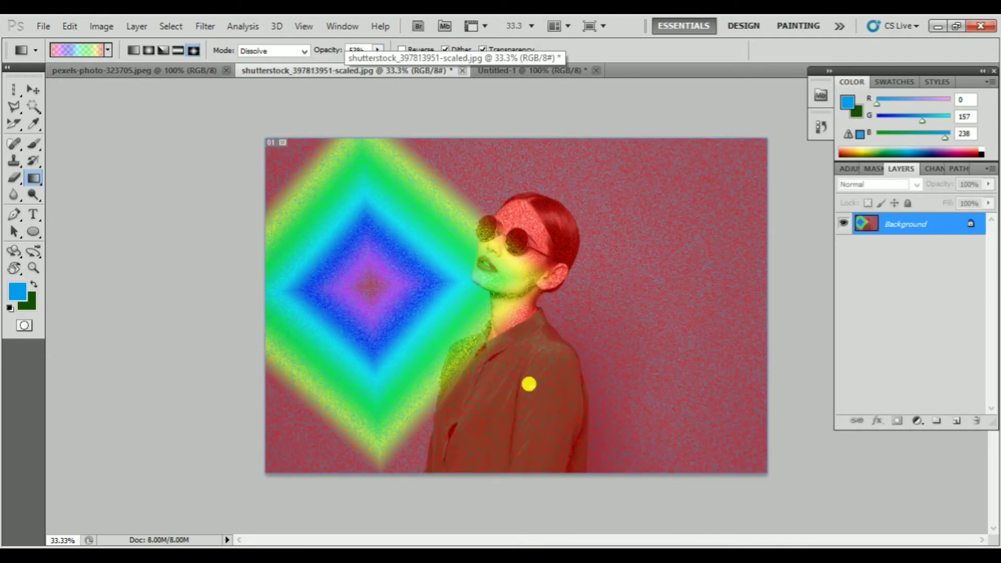
{"action": "key", "text": "ctrl+z"}
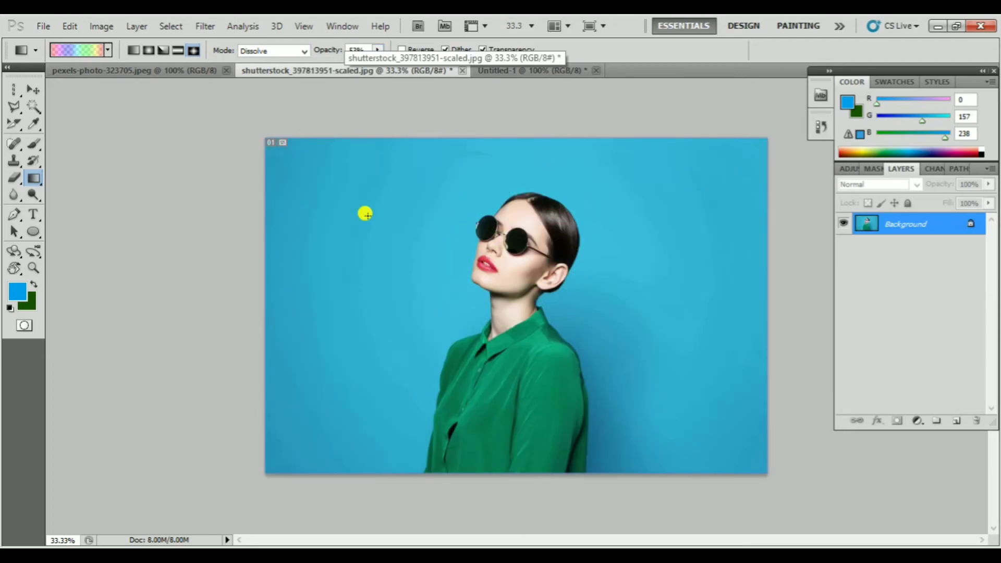
Set the gradient opacity to 43% and apply a horizontally drawn Dissolve diamond gradient over the portrait
{"action": "left_click", "coordinate": [379, 50]}
{"action": "left_click_drag", "start_coordinate": [377, 65], "coordinate": [370, 66]}
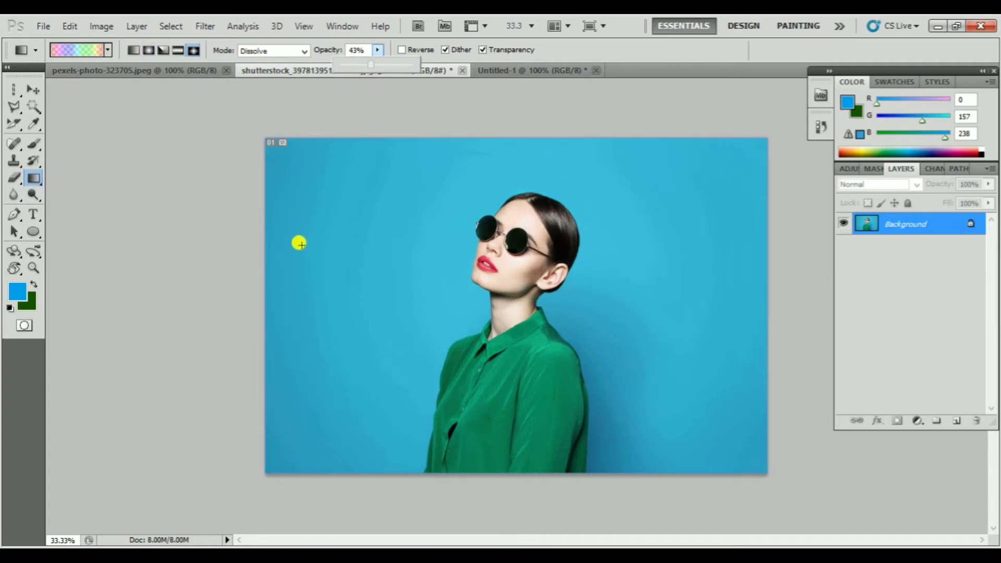
{"action": "left_click_drag", "start_coordinate": [338, 239], "coordinate": [628, 239]}
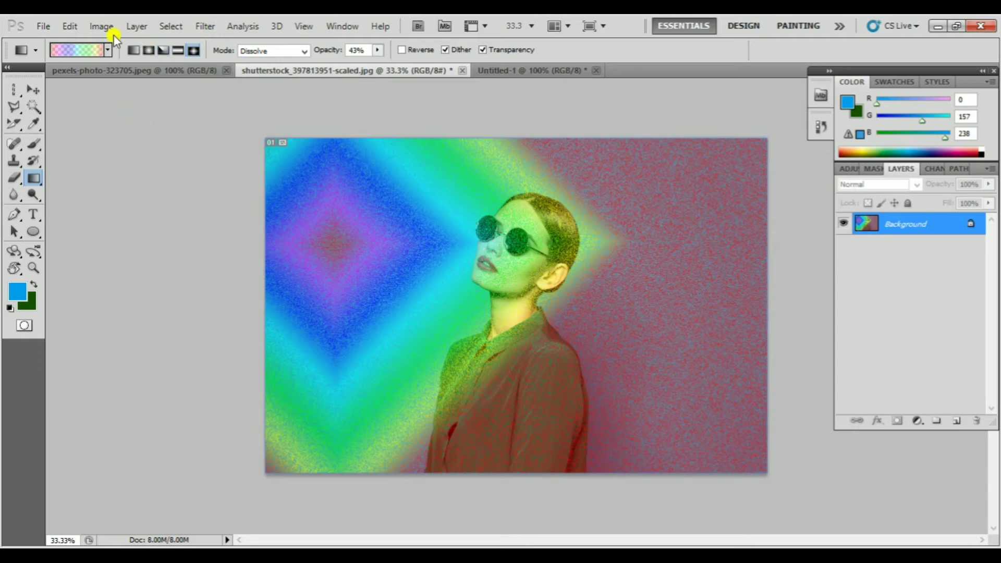
Set the gradient opacity to 100% and view the available blending modes without choosing another
{"action": "left_click_drag", "start_coordinate": [377, 69], "coordinate": [495, 75]}
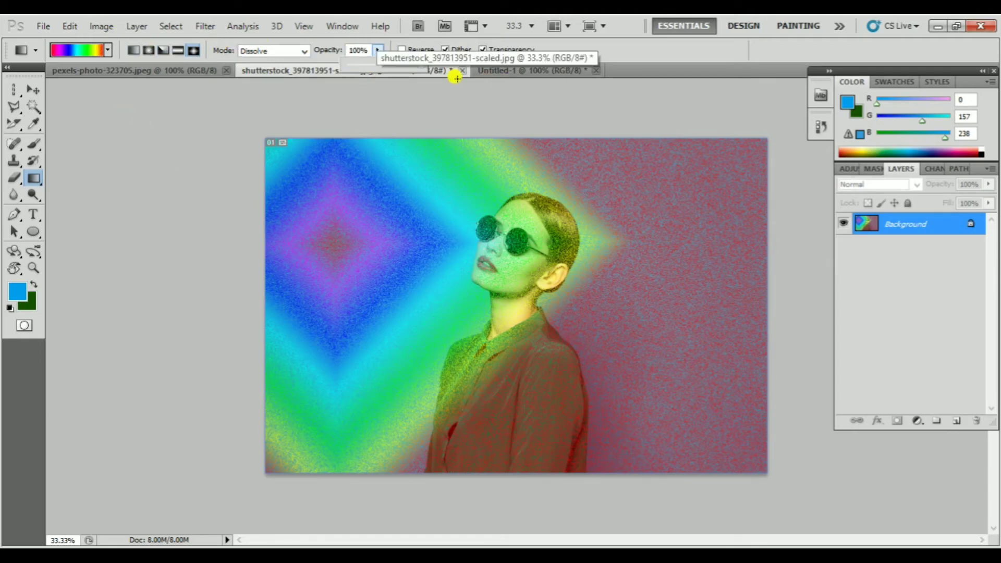
{"action": "left_click", "coordinate": [303, 51]}
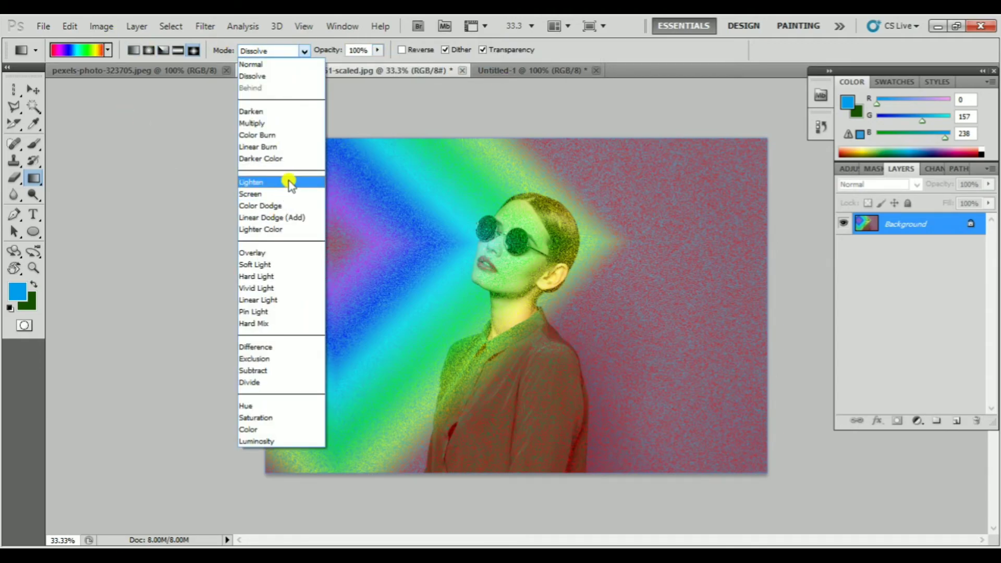
{"action": "left_click", "coordinate": [105, 149]}
Start a custom gradient from the Black, White preset and set its starting colour stop to dark blue 03039e
{"action": "left_click", "coordinate": [80, 50]}
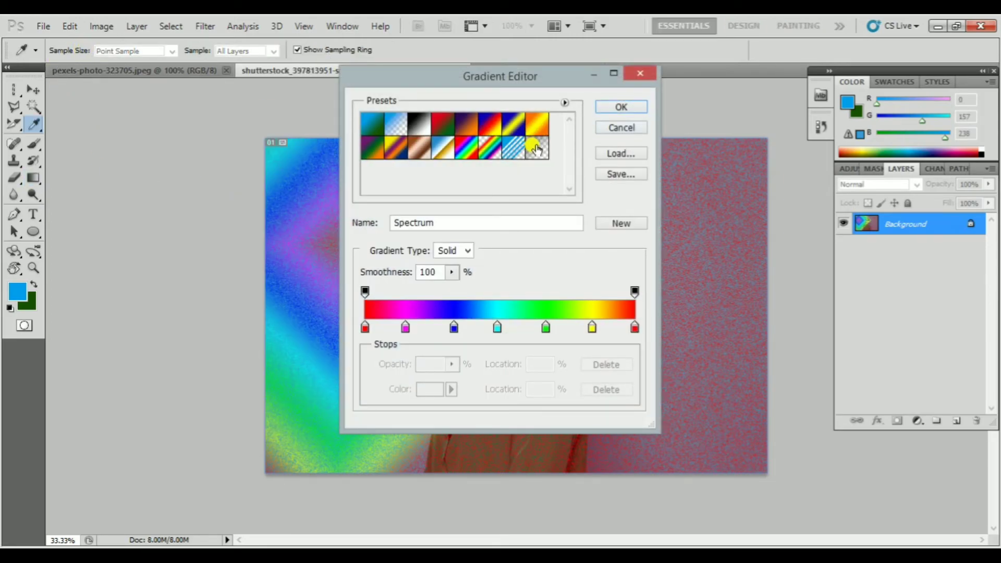
{"action": "left_click", "coordinate": [420, 122]}
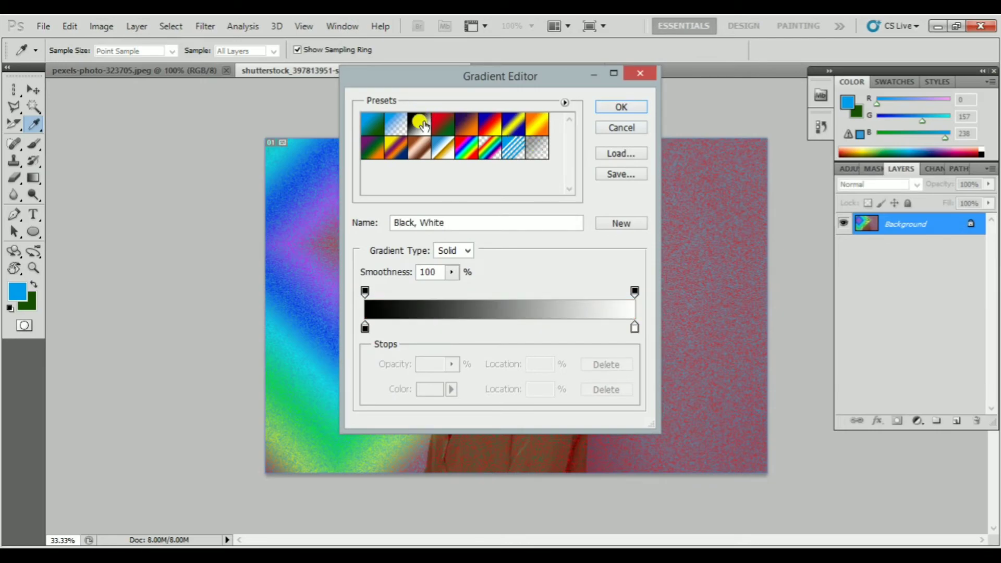
{"action": "left_click", "coordinate": [365, 327]}
{"action": "left_click", "coordinate": [451, 390]}
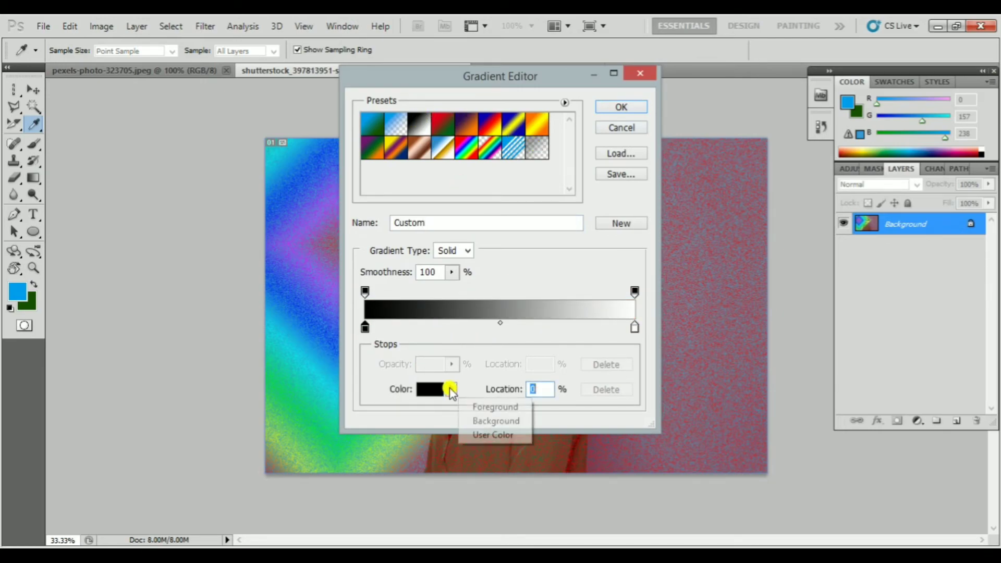
{"action": "left_click", "coordinate": [432, 391]}
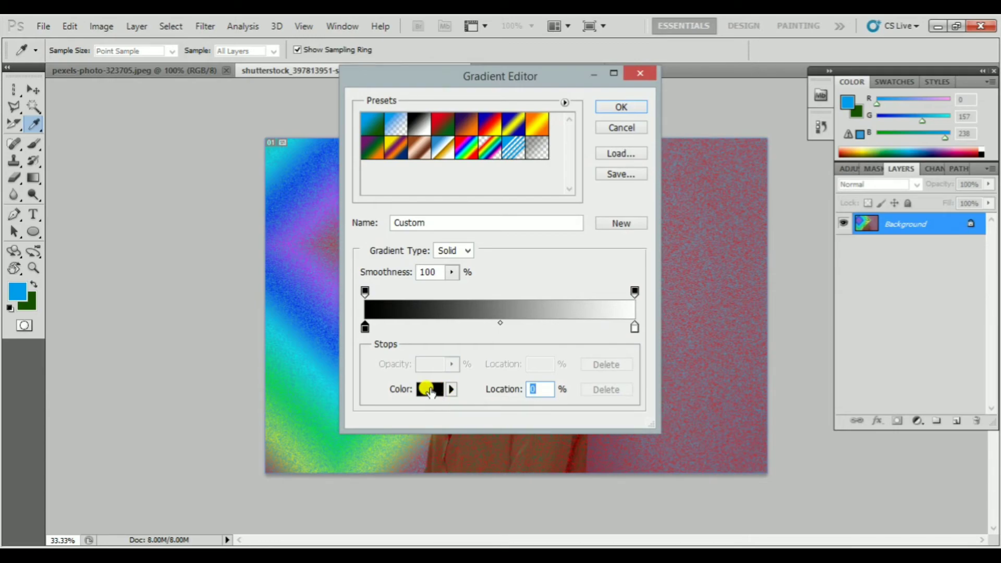
{"action": "left_click", "coordinate": [459, 194]}
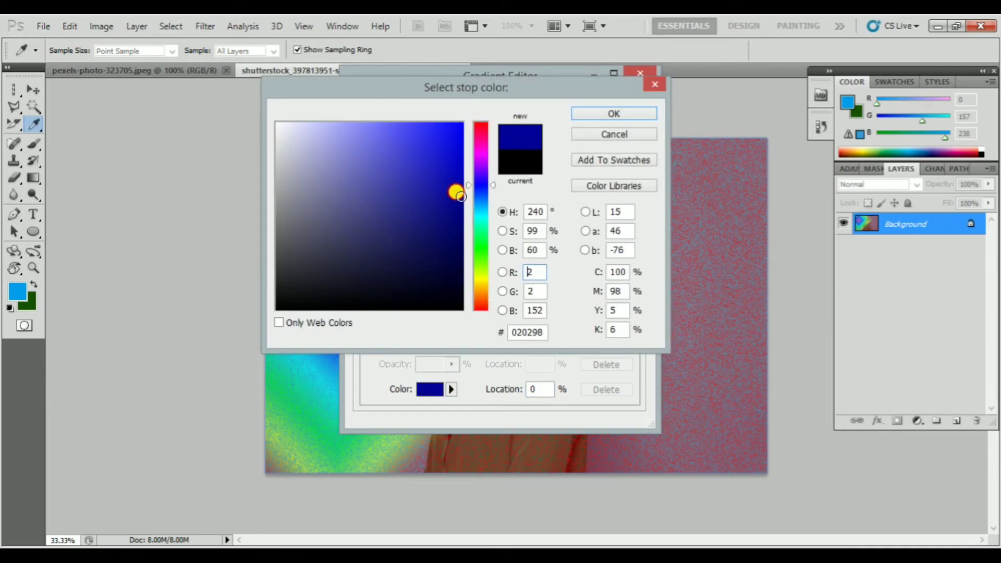
{"action": "left_click", "coordinate": [615, 114]}
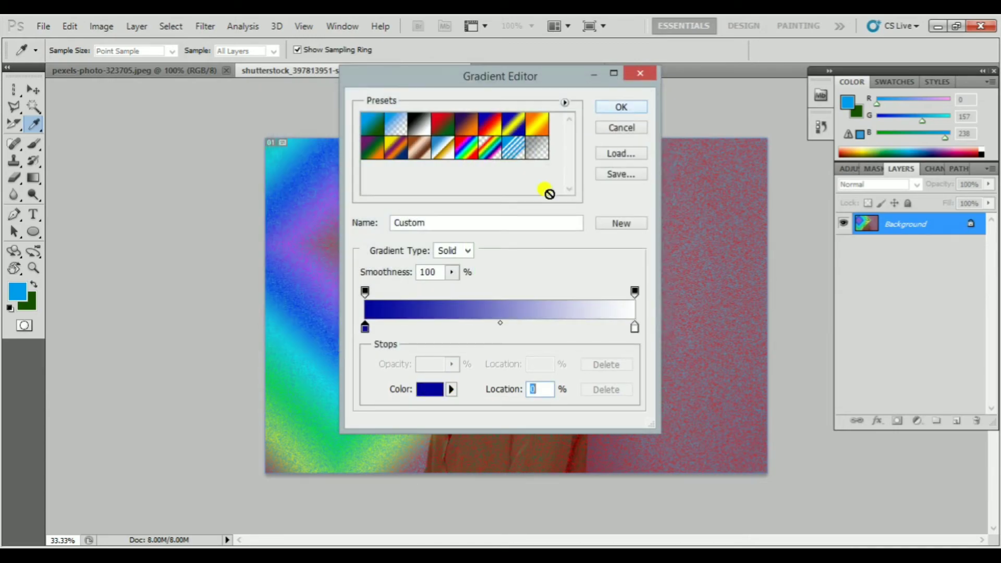
Add a colour stop at 18% of the gradient and set it to green 039e20
{"action": "left_click", "coordinate": [414, 327]}
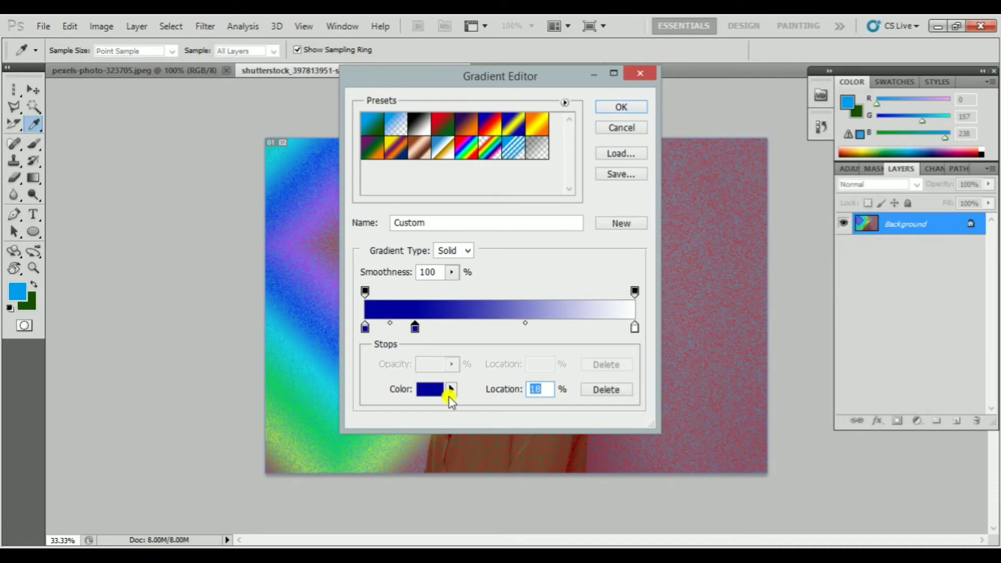
{"action": "left_click", "coordinate": [427, 390]}
{"action": "left_click_drag", "start_coordinate": [474, 282], "coordinate": [476, 232]}
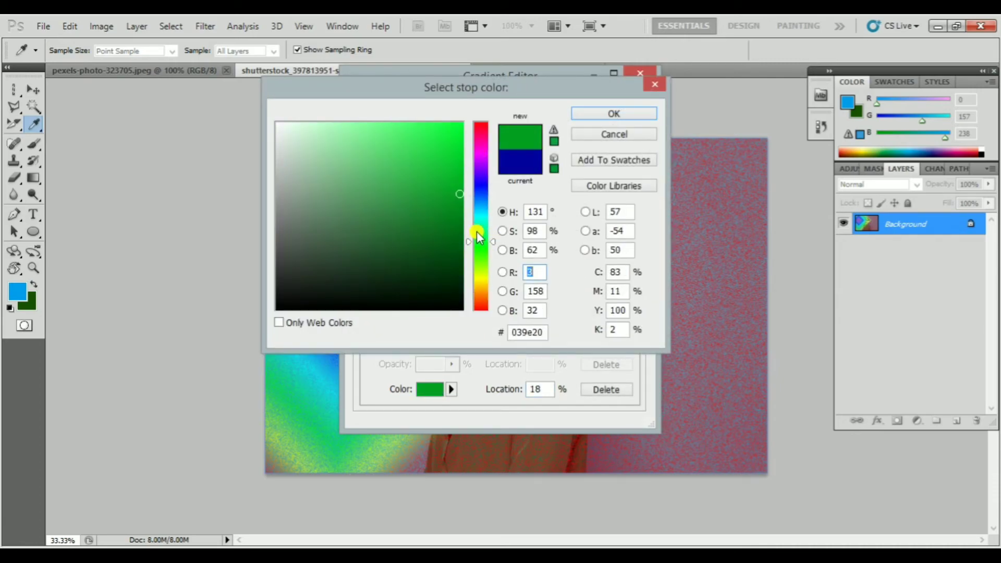
{"action": "left_click", "coordinate": [615, 114]}
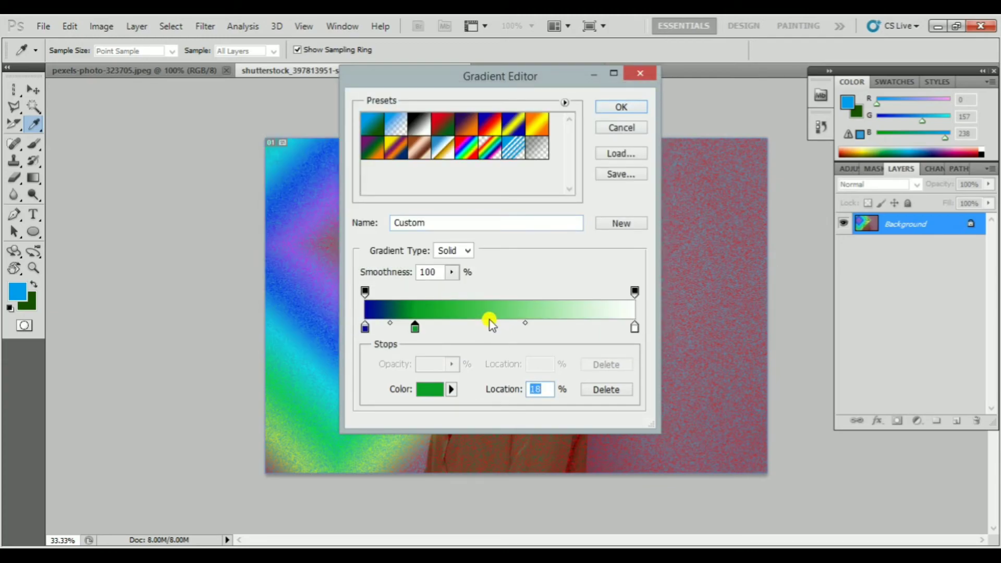
Add a colour stop at 45% of the gradient and set it to light green baff77
{"action": "left_click", "coordinate": [485, 327]}
{"action": "left_click", "coordinate": [430, 389]}
{"action": "left_click", "coordinate": [481, 263]}
{"action": "left_click_drag", "start_coordinate": [447, 183], "coordinate": [376, 123]}
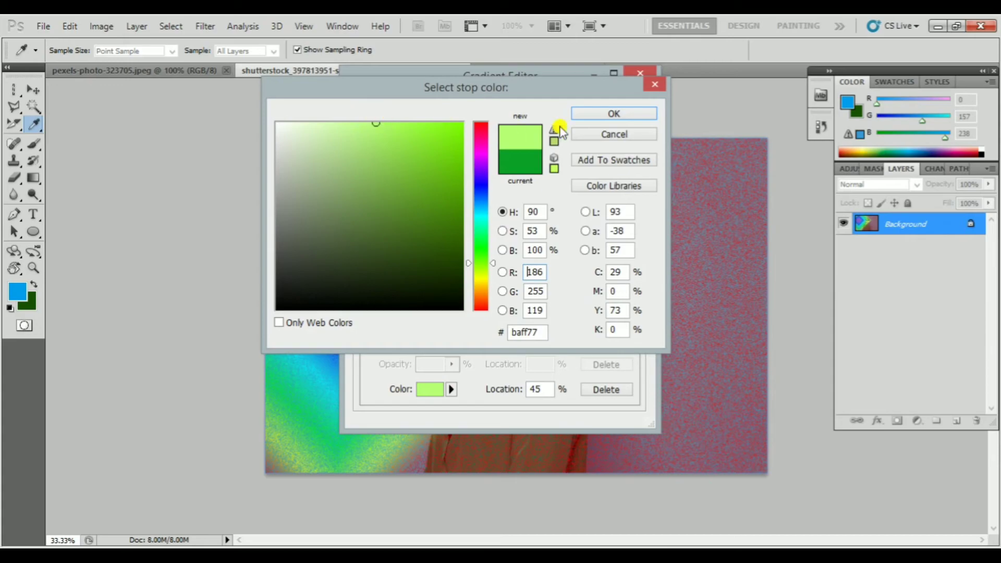
{"action": "left_click", "coordinate": [628, 113]}
Add a colour stop at 70% of the gradient and set it to dark red
{"action": "left_click", "coordinate": [553, 327]}
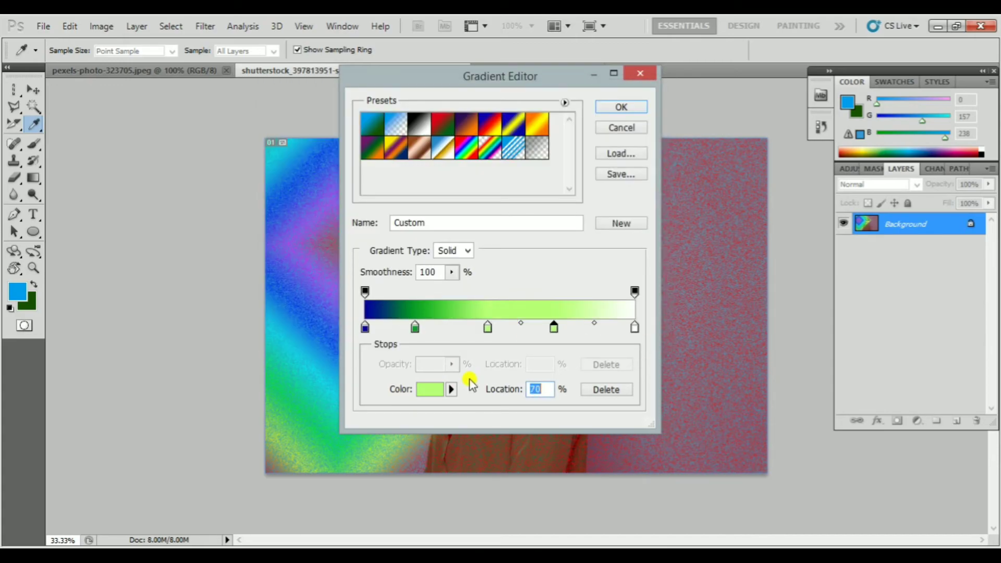
{"action": "left_click", "coordinate": [431, 391]}
{"action": "left_click", "coordinate": [482, 308]}
{"action": "left_click", "coordinate": [681, 127]}
{"action": "left_click", "coordinate": [622, 116]}
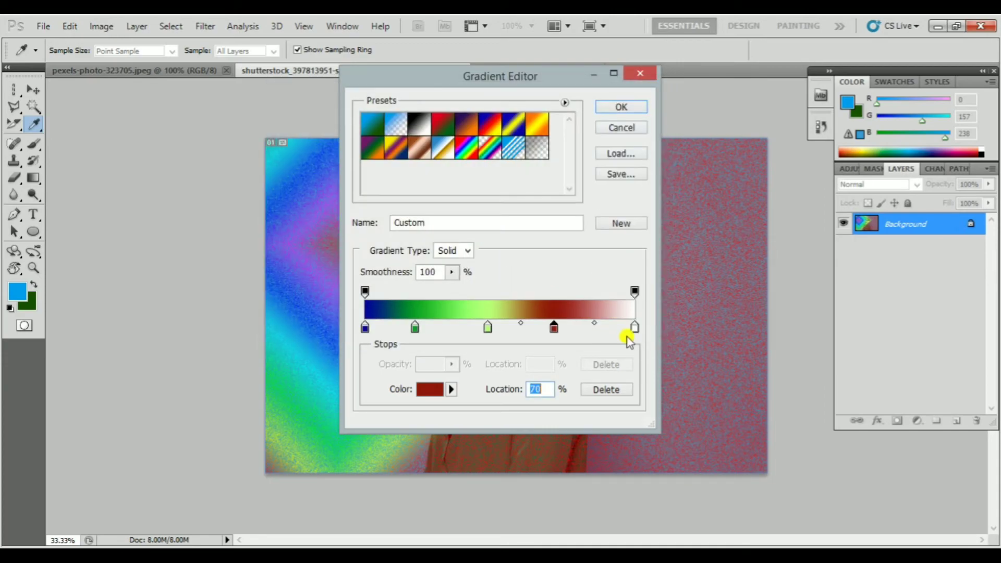
Change the gradient's end colour stop at 100% to a medium dark blue with hue 227°
{"action": "left_click", "coordinate": [635, 328]}
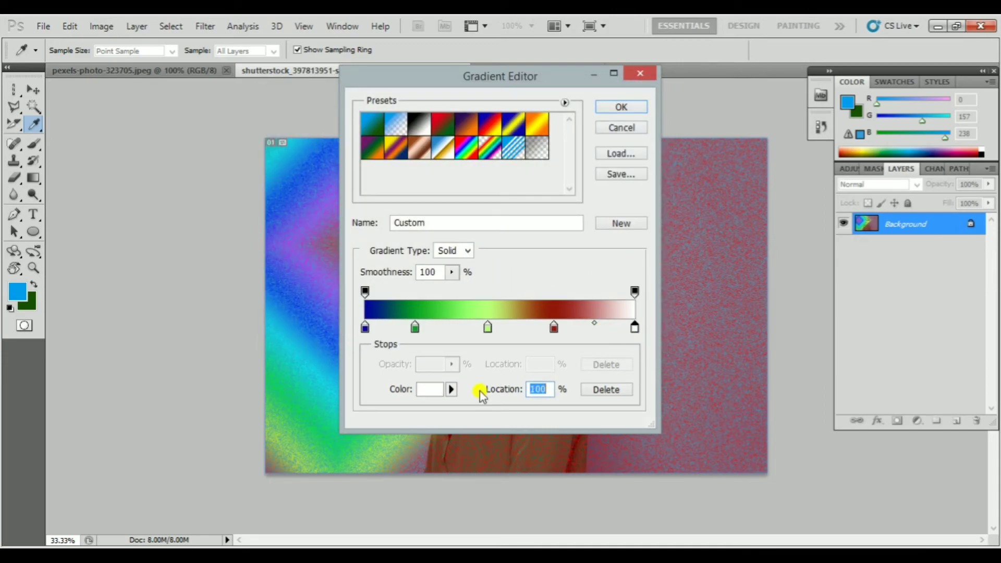
{"action": "left_click", "coordinate": [429, 390]}
{"action": "left_click", "coordinate": [481, 191]}
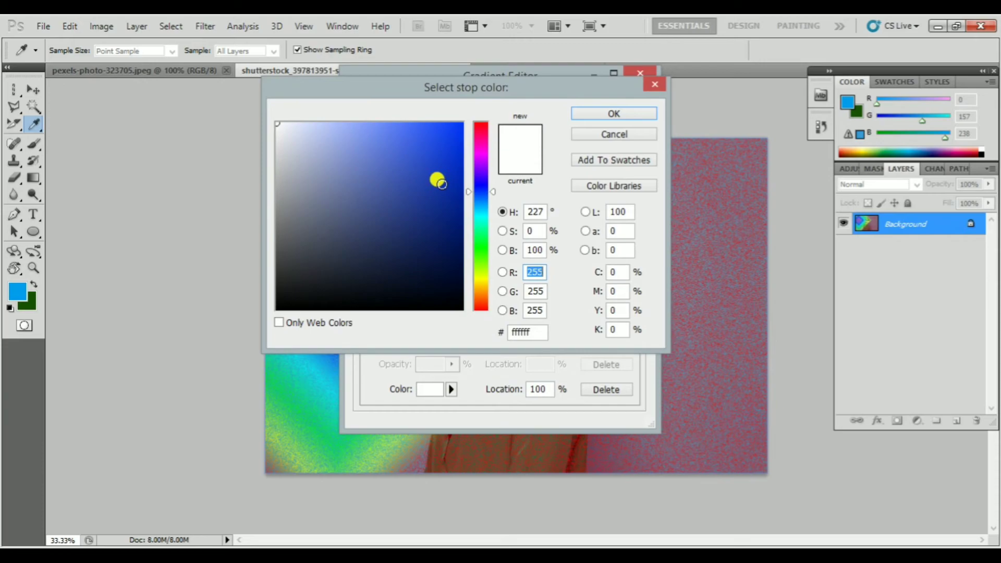
{"action": "left_click", "coordinate": [442, 184]}
{"action": "left_click", "coordinate": [622, 114]}
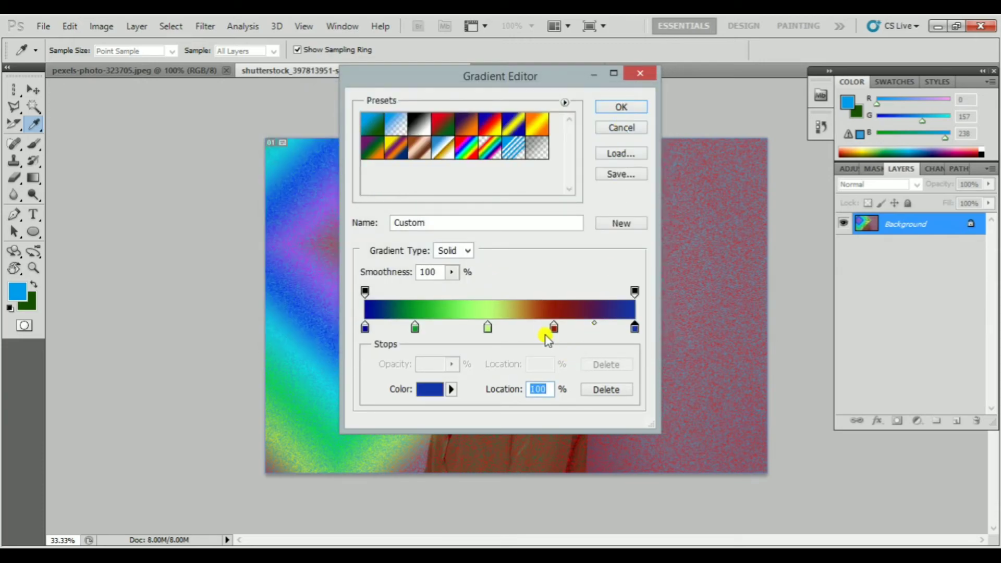
Recolour the gradient's end stop with the ramp's light green, keep the light green stop at 45%, and move the dark red stop to 79%
{"action": "left_click", "coordinate": [554, 328]}
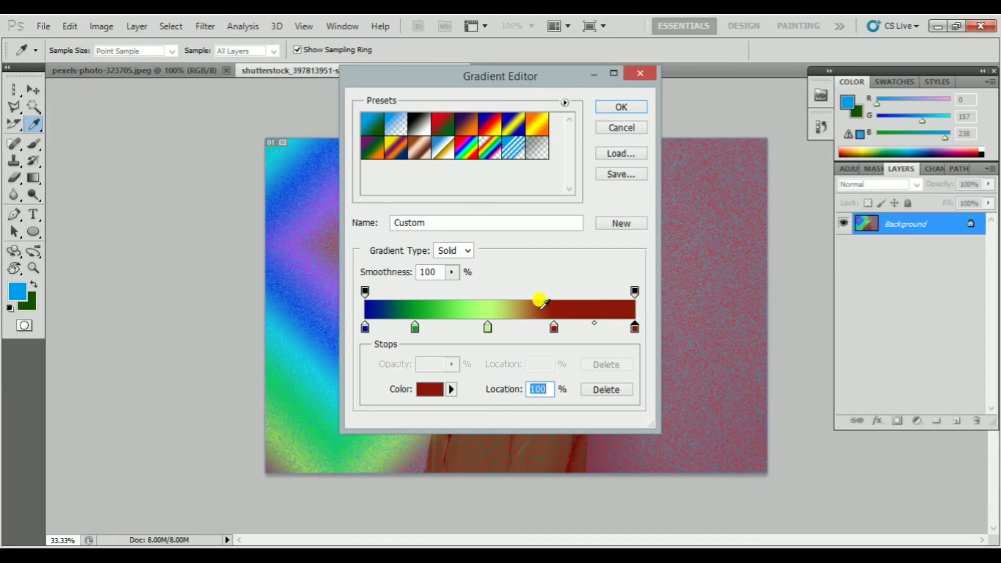
{"action": "left_click", "coordinate": [496, 305]}
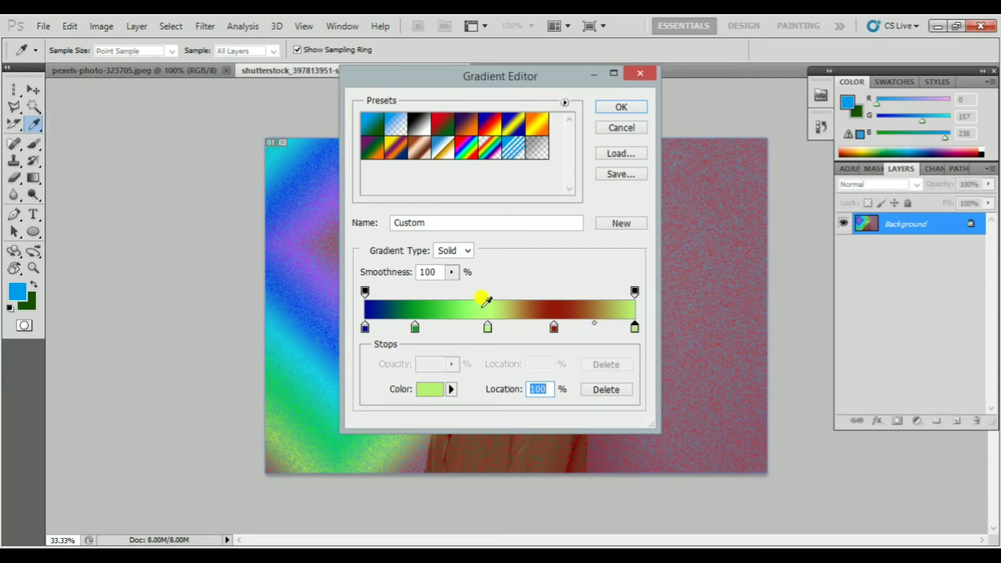
{"action": "mouse_move", "coordinate": [489, 330]}
{"action": "left_mouse_down"}
{"action": "mouse_move", "coordinate": [502, 329]}
{"action": "mouse_move", "coordinate": [469, 328]}
{"action": "mouse_move", "coordinate": [485, 328]}
{"action": "left_mouse_up"}
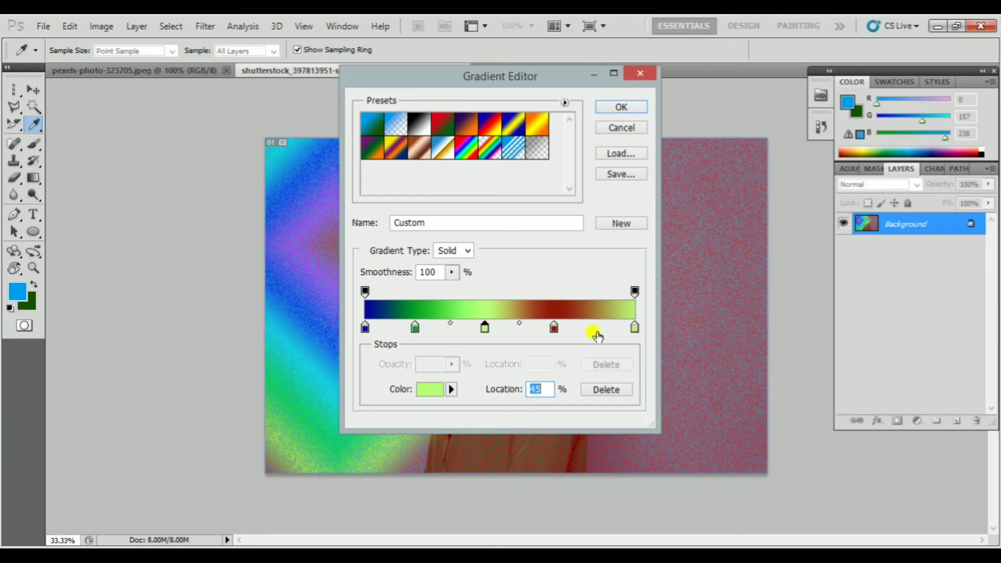
{"action": "left_click_drag", "start_coordinate": [556, 328], "coordinate": [578, 331]}
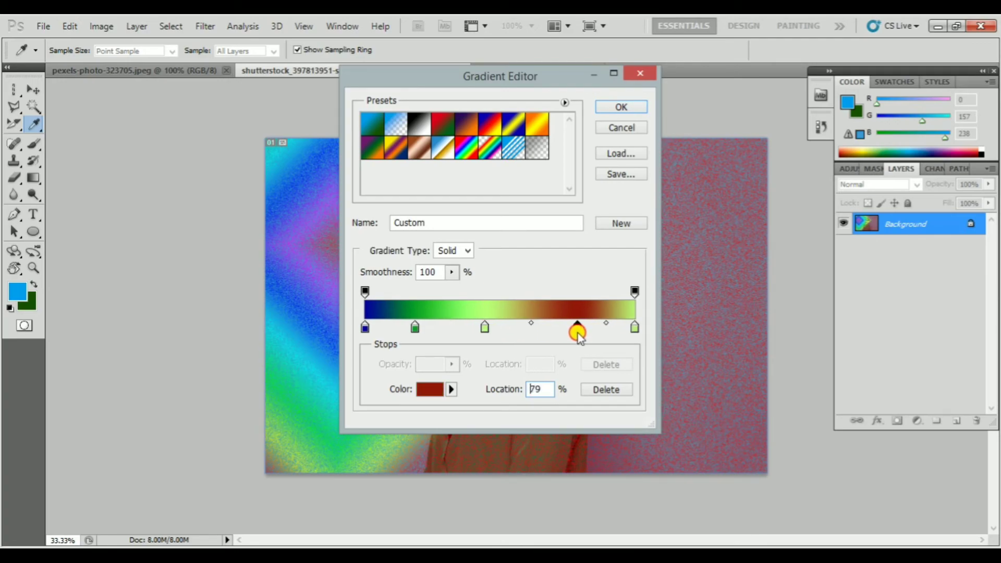
Change the gradient type to Noise, accept it, and draw a diamond gradient from the photo's left-centre toward its right side
{"action": "left_click", "coordinate": [470, 253]}
{"action": "left_click", "coordinate": [462, 278]}
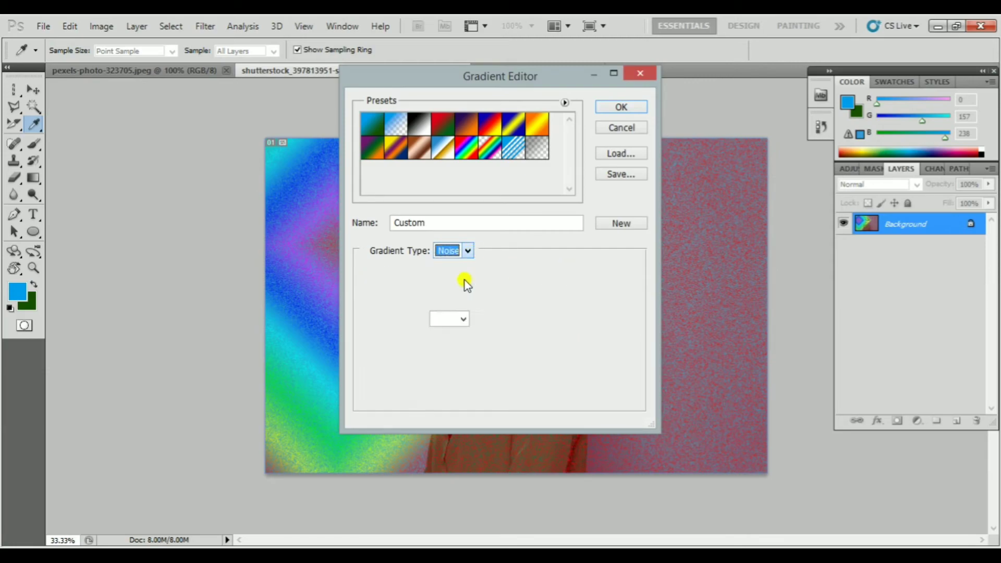
{"action": "left_click", "coordinate": [629, 110]}
{"action": "left_click_drag", "start_coordinate": [398, 277], "coordinate": [625, 255]}
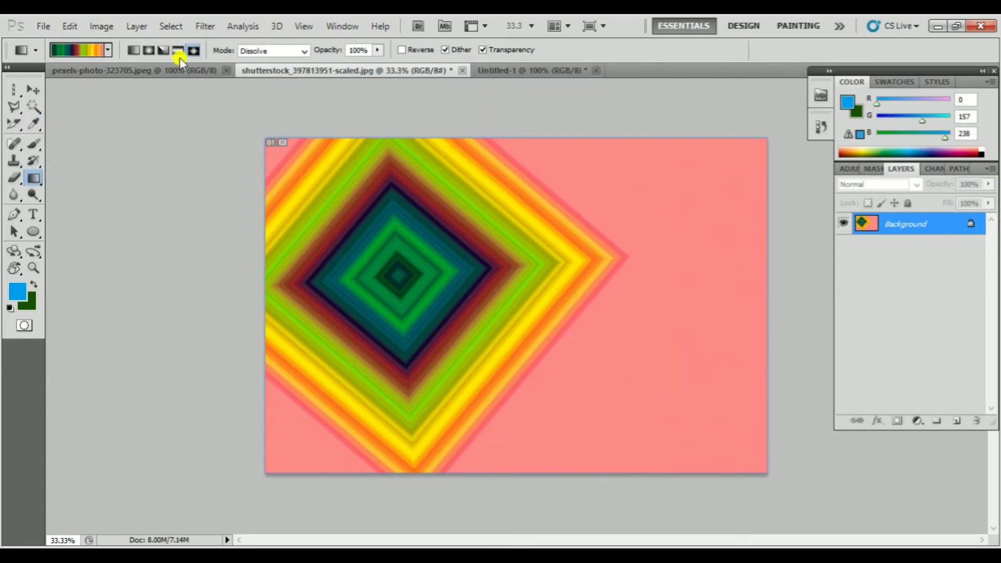
{"action": "left_click", "coordinate": [74, 48]}
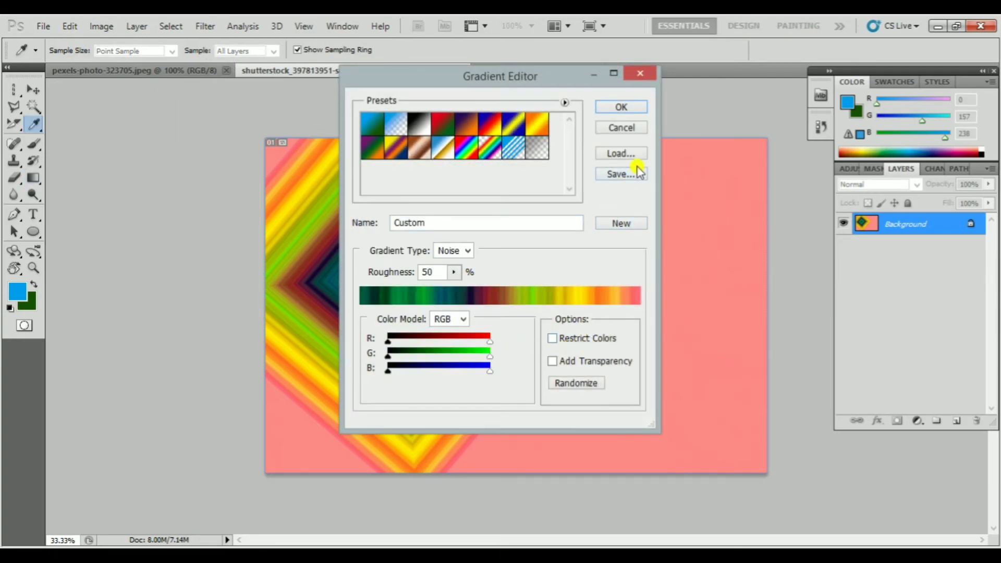
{"action": "left_click", "coordinate": [609, 155]}
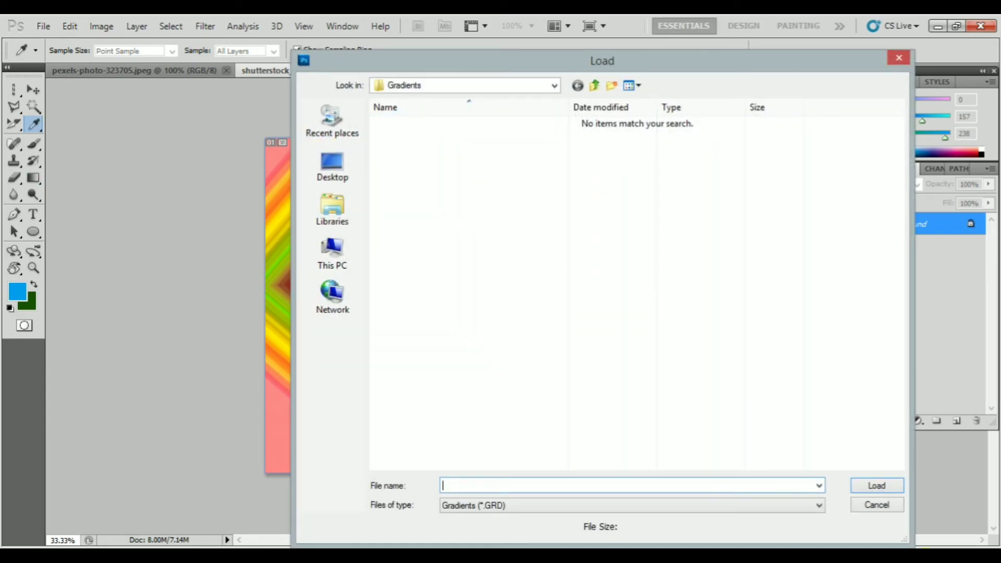
{"action": "left_click", "coordinate": [877, 505]}
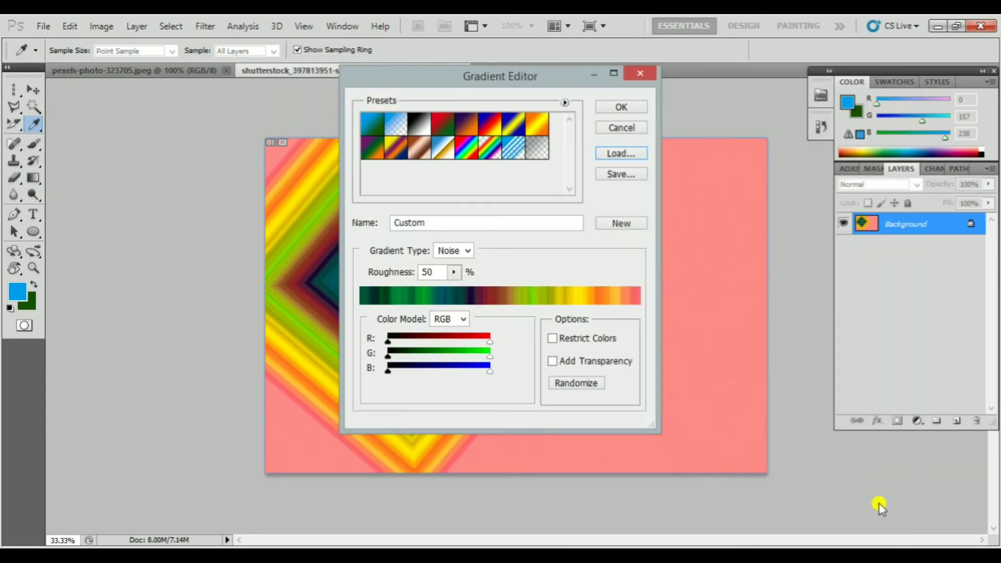
{"action": "left_click", "coordinate": [621, 128]}
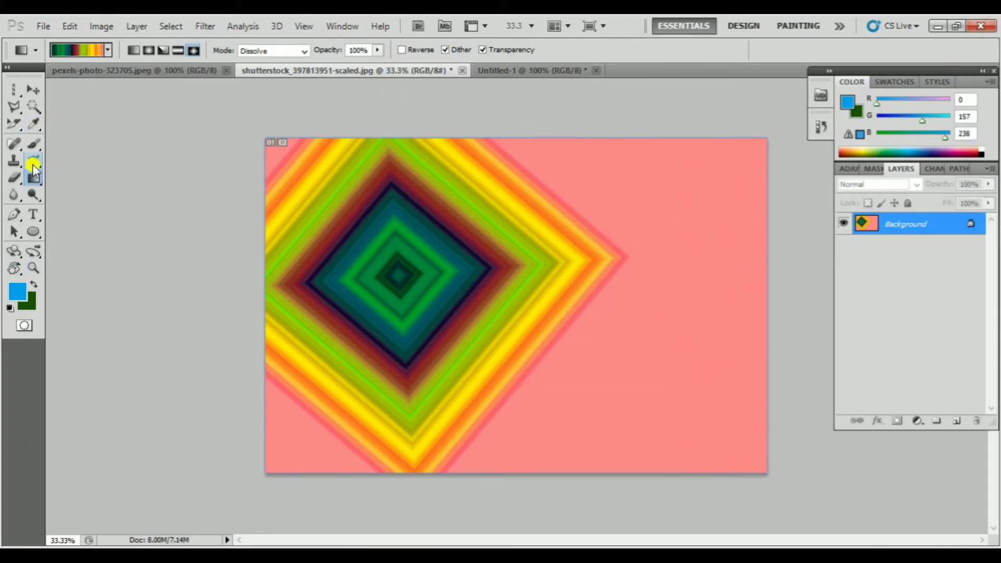
Restore the original portrait by painting over the gradient with the History Brush at size 800 and 100% opacity
{"action": "left_click_drag", "start_coordinate": [36, 161], "coordinate": [65, 170]}
{"action": "left_click", "coordinate": [91, 161]}
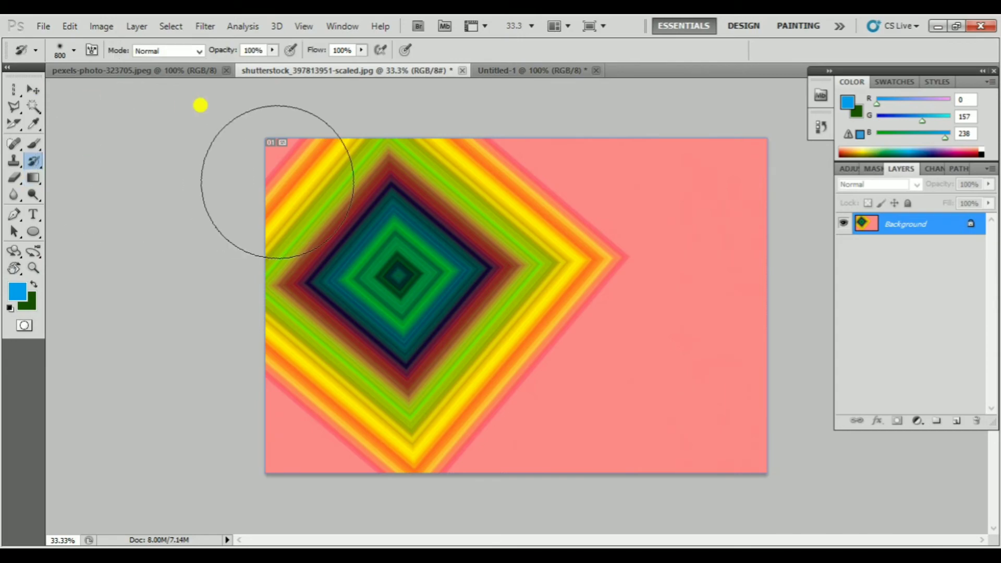
{"action": "mouse_move", "coordinate": [255, 203]}
{"action": "left_mouse_down"}
{"action": "mouse_move", "coordinate": [735, 212]}
{"action": "mouse_move", "coordinate": [165, 279]}
{"action": "mouse_move", "coordinate": [405, 320]}
{"action": "mouse_move", "coordinate": [690, 389]}
{"action": "mouse_move", "coordinate": [224, 466]}
{"action": "mouse_move", "coordinate": [570, 190]}
{"action": "left_mouse_up"}
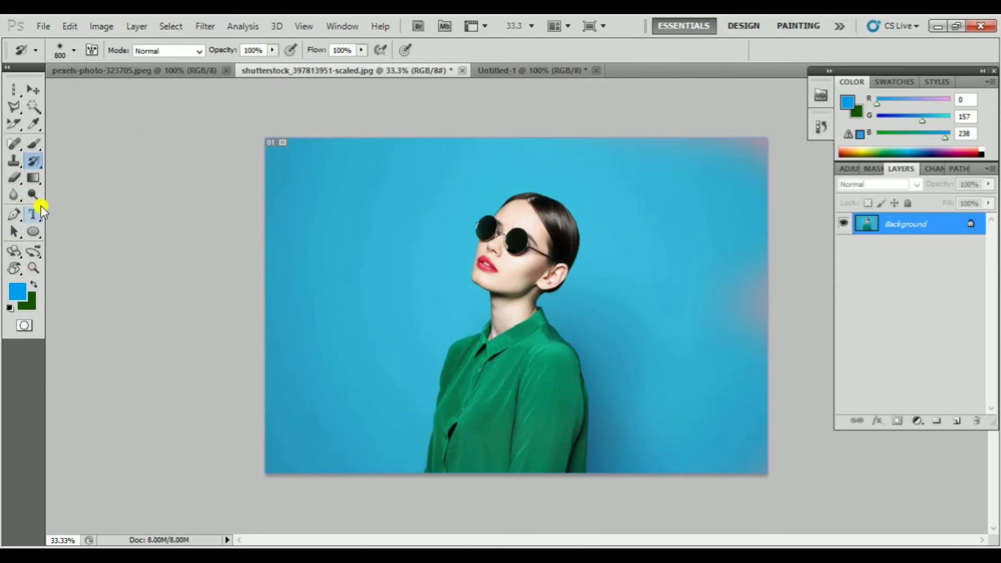
{"action": "right_click", "coordinate": [40, 168]}
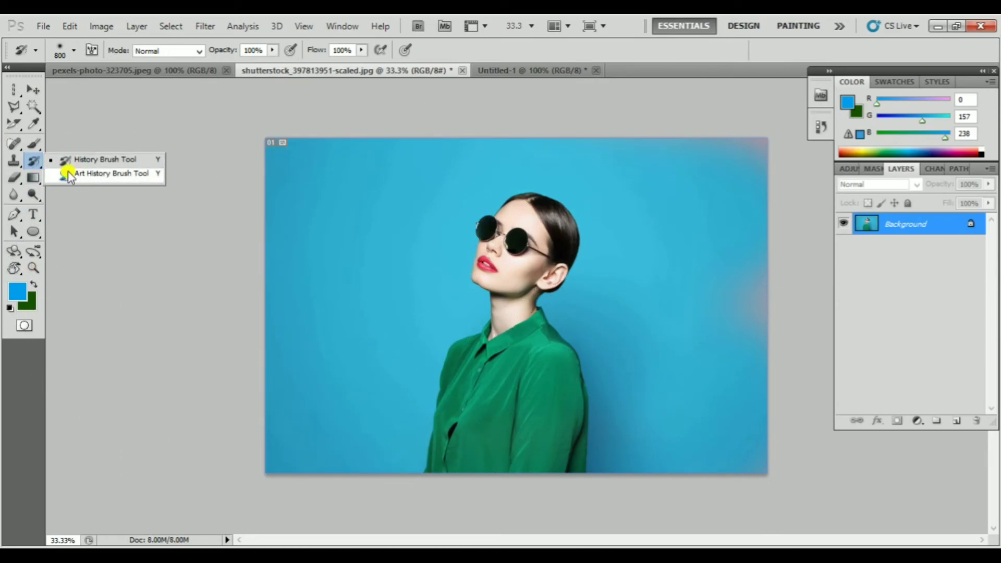
Fill the portrait's background, including the shadow beside the woman and the leftover patches near the right edge, with blue using the Paint Bucket
{"action": "right_click", "coordinate": [33, 177]}
{"action": "left_click", "coordinate": [79, 189]}
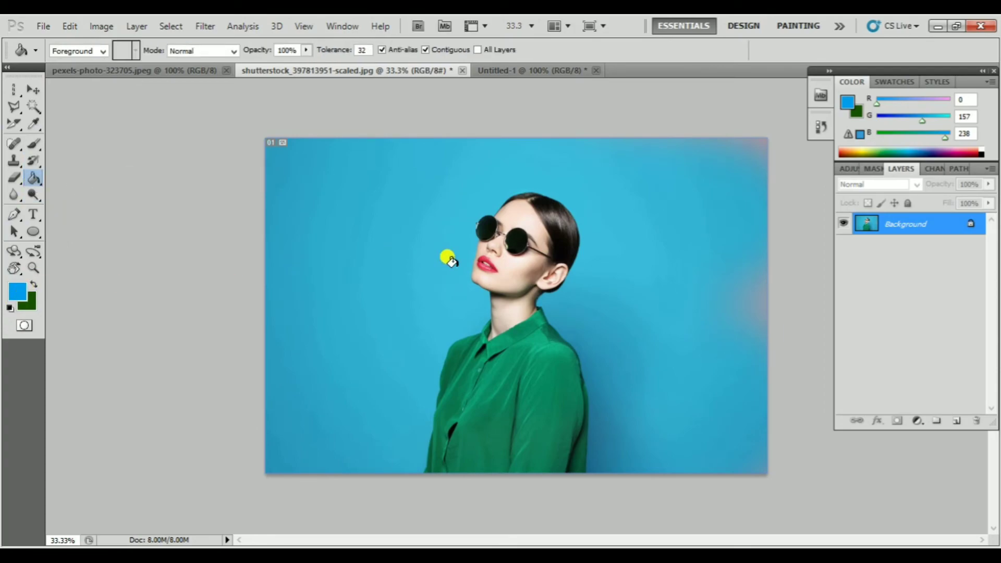
{"action": "left_click", "coordinate": [390, 238]}
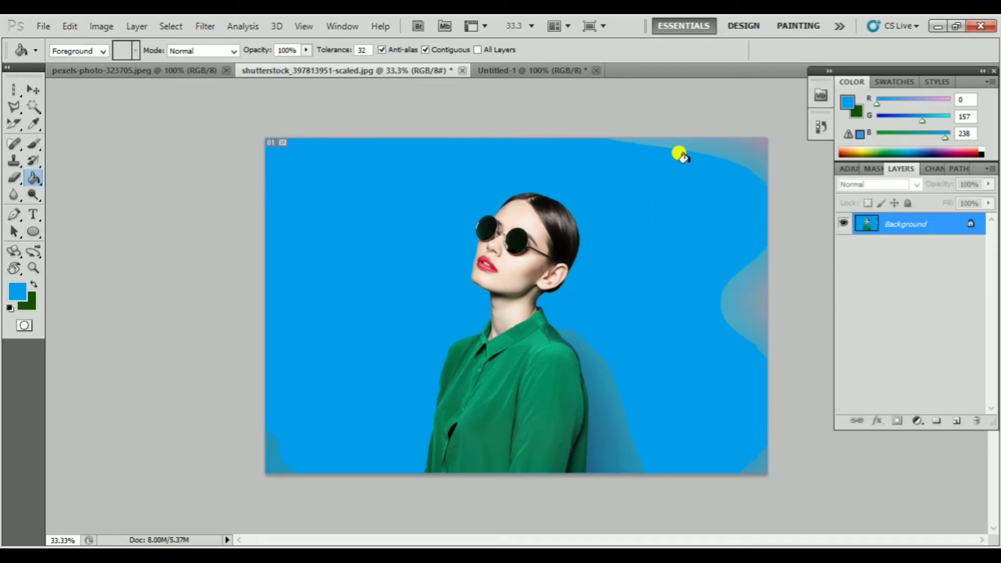
{"action": "left_click", "coordinate": [716, 267]}
{"action": "left_click", "coordinate": [750, 297]}
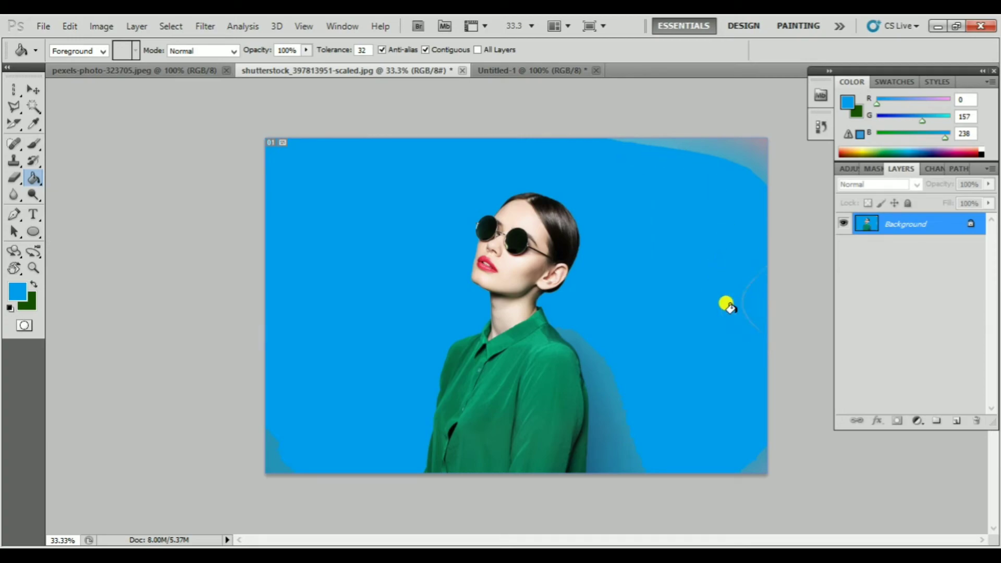
{"action": "left_click", "coordinate": [591, 375]}
{"action": "left_click", "coordinate": [704, 140]}
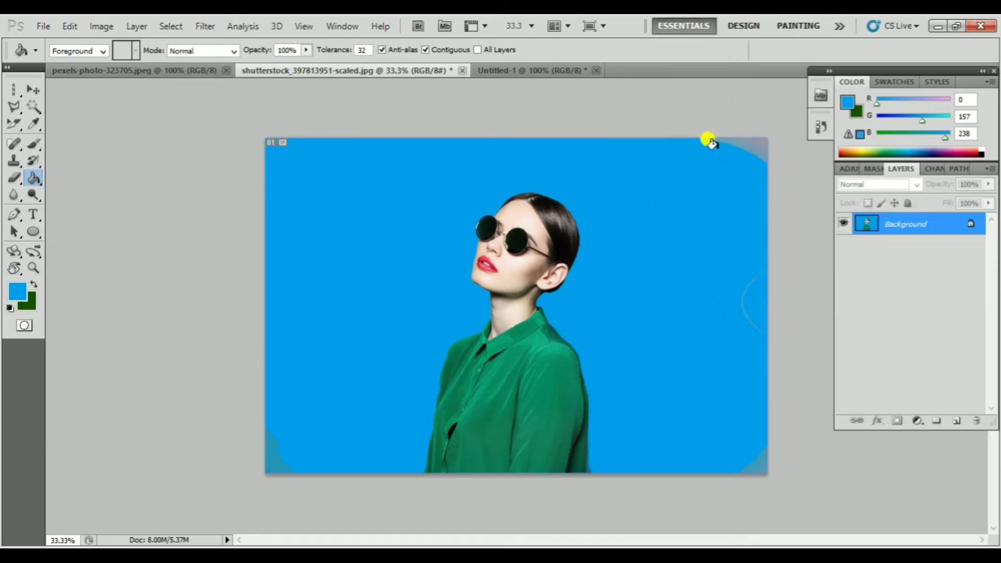
{"action": "left_click", "coordinate": [752, 139]}
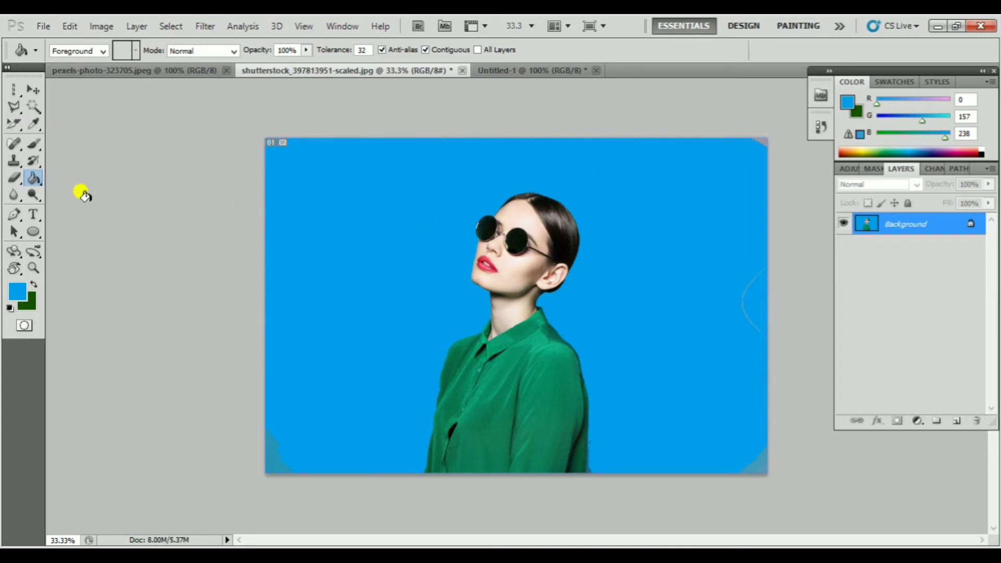
Set the foreground colour to dark green, RGB 39, 113, 13, and return to the Paint Bucket tool
{"action": "key", "text": "i"}
{"action": "left_click", "coordinate": [17, 285]}
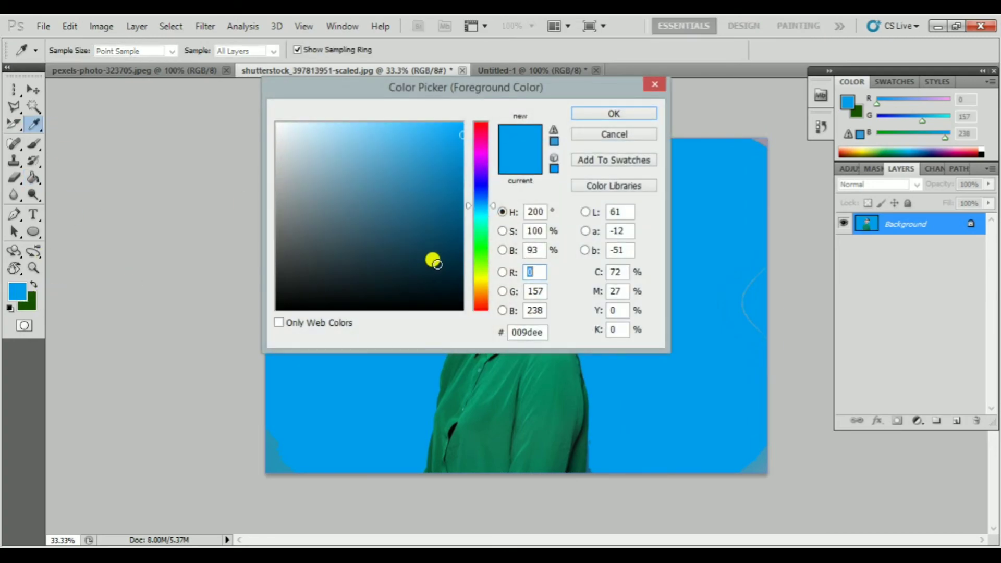
{"action": "left_click", "coordinate": [477, 257]}
{"action": "left_click", "coordinate": [441, 227]}
{"action": "left_click", "coordinate": [613, 113]}
{"action": "key", "text": "g"}
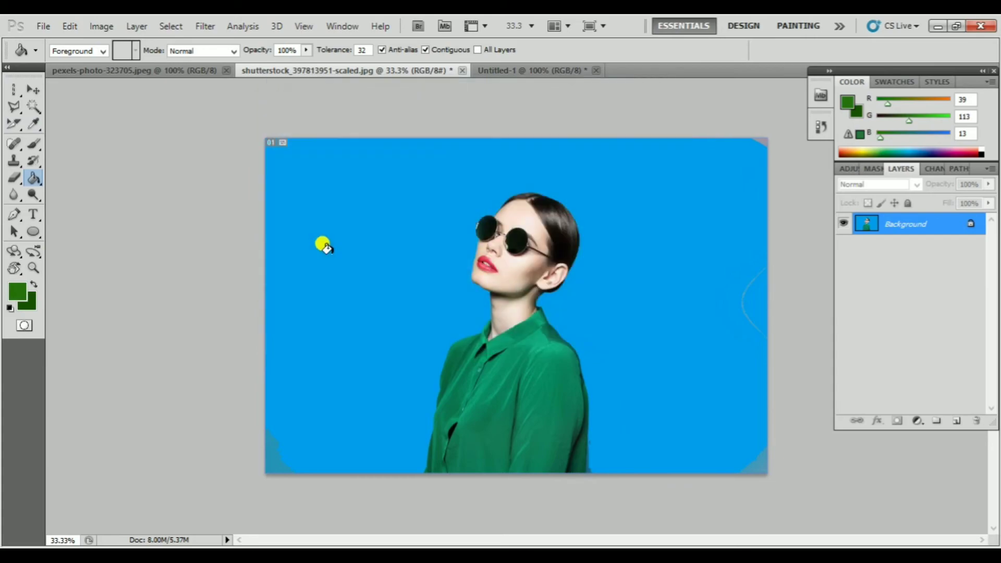
Fill the whole blue background around the woman with the dark green, including the leftover corner and right-edge patches
{"action": "left_click", "coordinate": [368, 217]}
{"action": "left_click", "coordinate": [733, 300]}
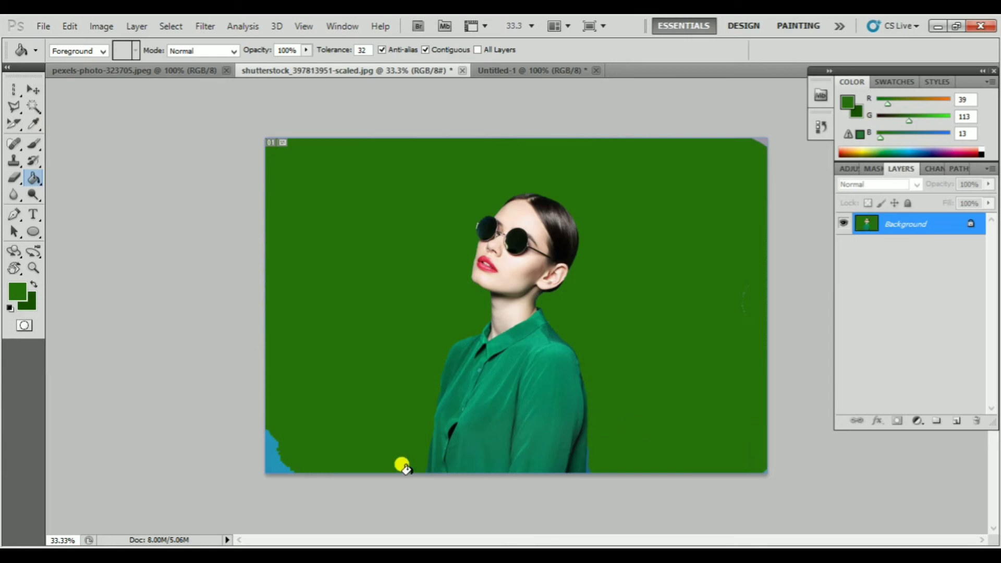
{"action": "left_click", "coordinate": [268, 455]}
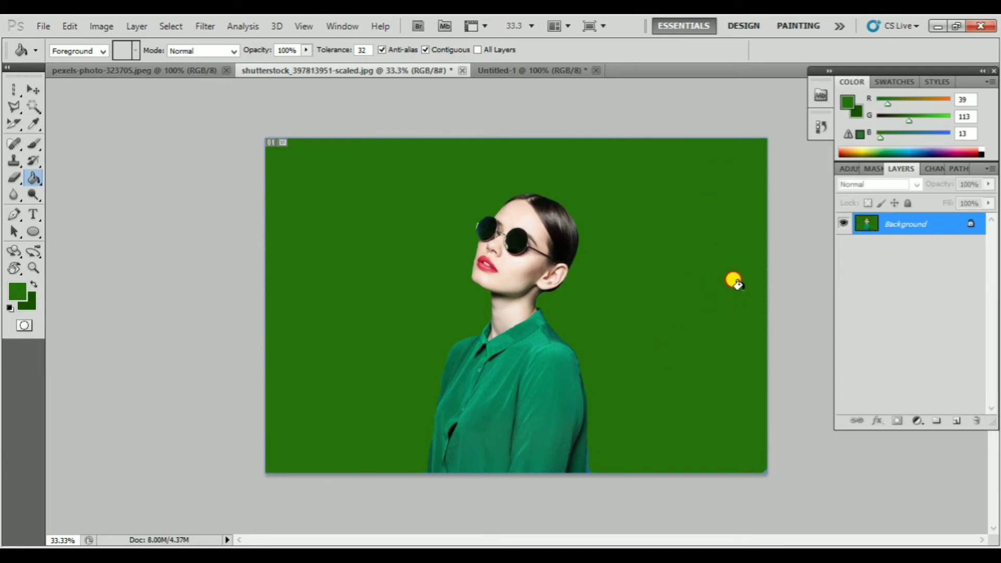
{"action": "left_click", "coordinate": [740, 342]}
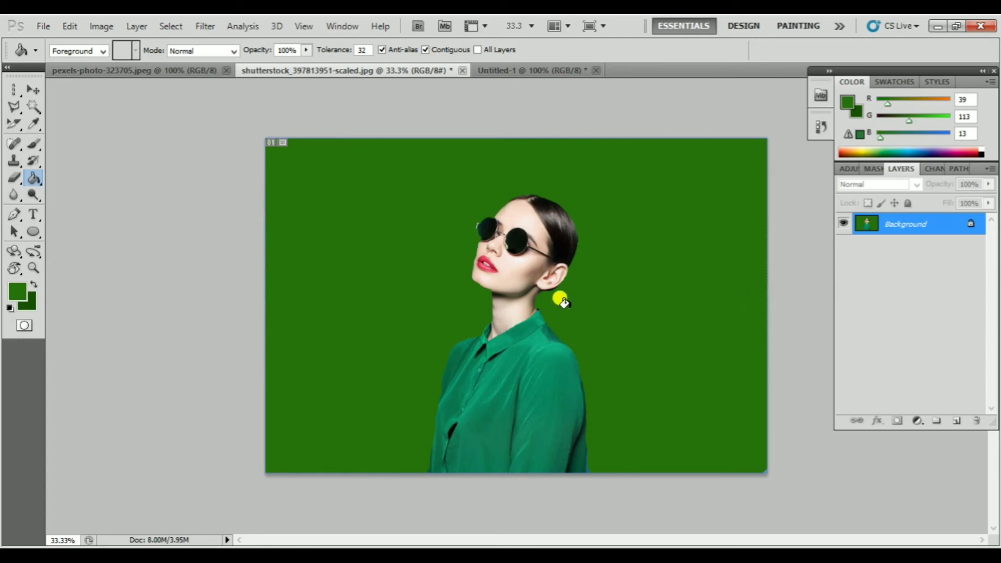
Examine the edges of the green fill up close around the woman's neck, ear and hair
{"action": "scroll", "coordinate": [569, 309], "scroll_direction": "up", "scroll_amount": 3}
{"action": "scroll", "coordinate": [569, 309], "scroll_direction": "up", "scroll_amount": 2}
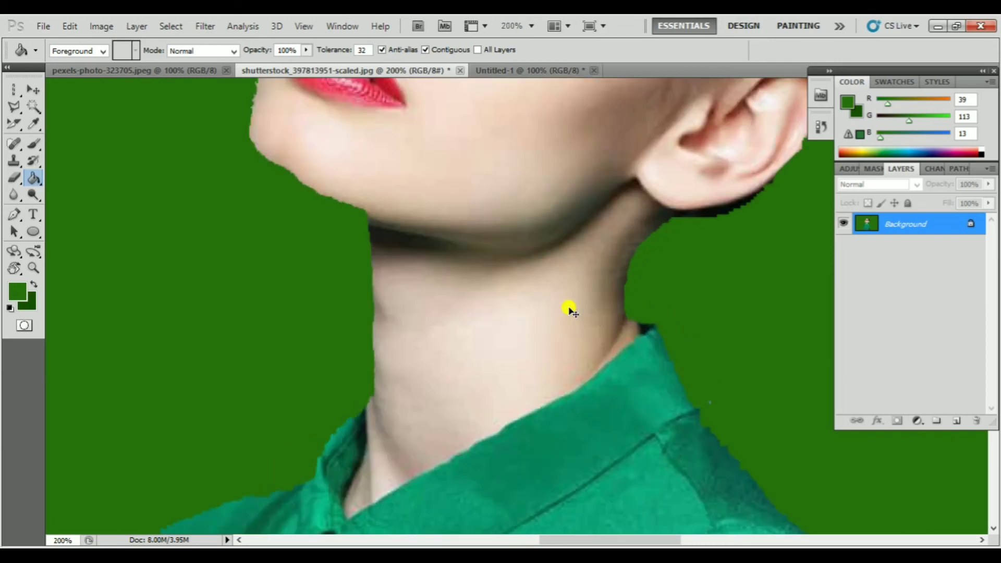
{"action": "left_click_drag", "start_coordinate": [471, 272], "coordinate": [338, 342]}
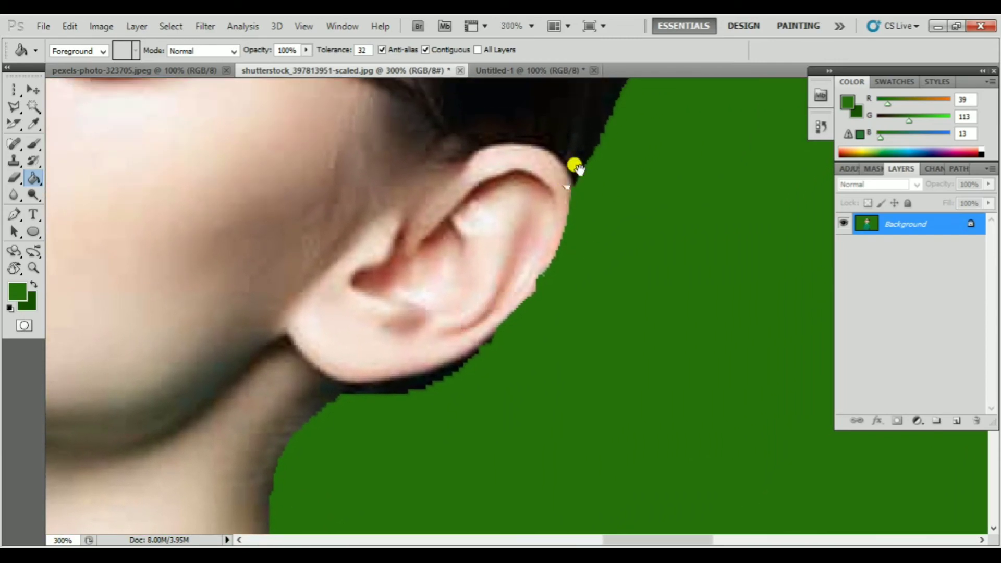
{"action": "left_click_drag", "start_coordinate": [552, 291], "coordinate": [467, 391]}
{"action": "left_click_drag", "start_coordinate": [608, 200], "coordinate": [543, 324]}
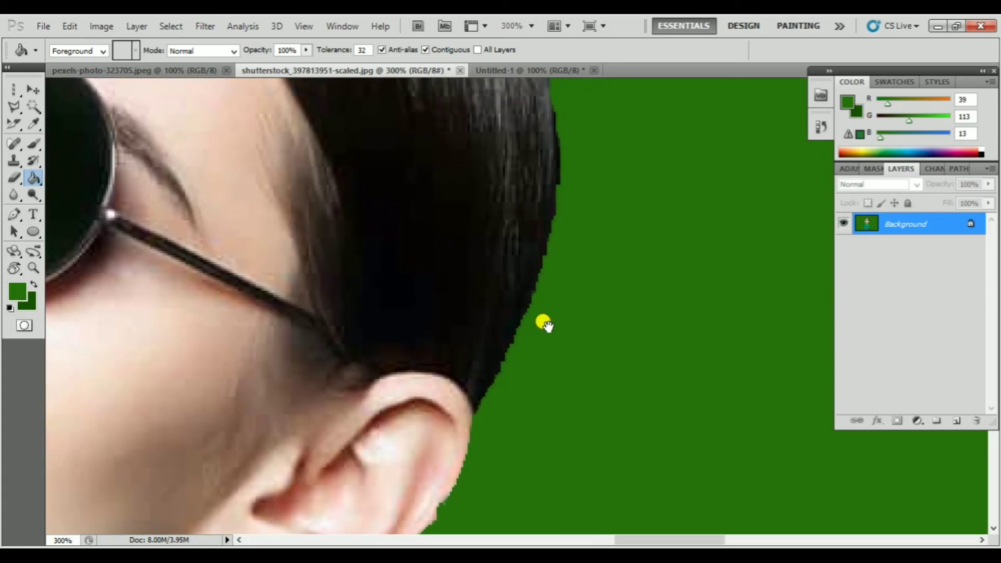
{"action": "key", "text": "ctrl+1"}
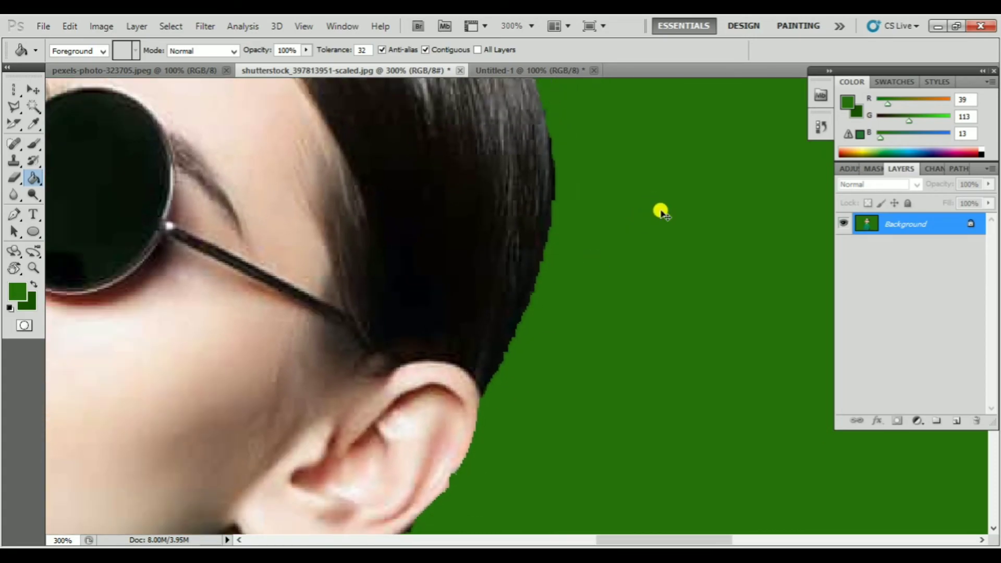
{"action": "key", "text": "ctrl+minus"}
{"action": "key", "text": "ctrl+minus"}
{"action": "key", "text": "ctrl+minus"}
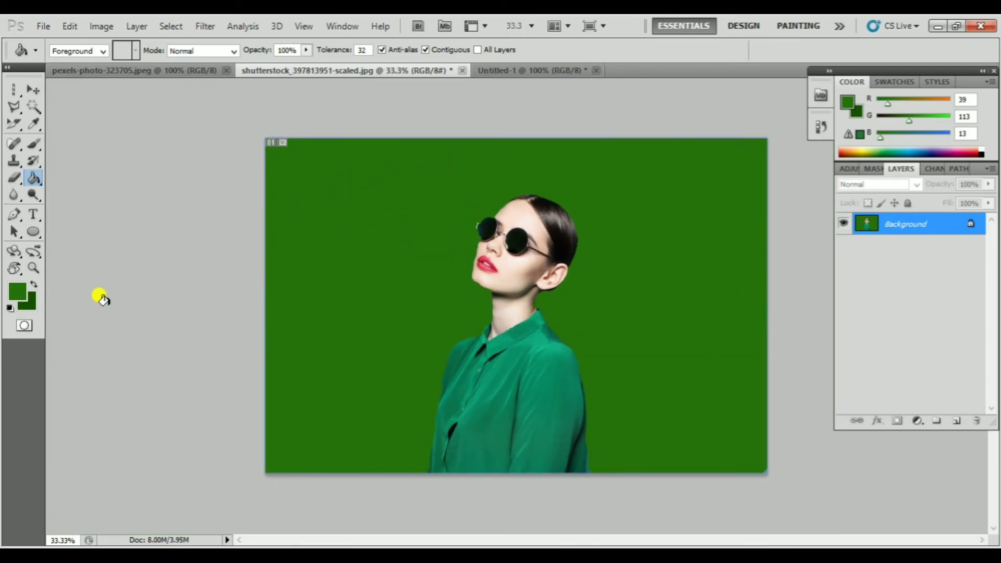
{"action": "left_click_drag", "start_coordinate": [36, 184], "coordinate": [100, 191]}
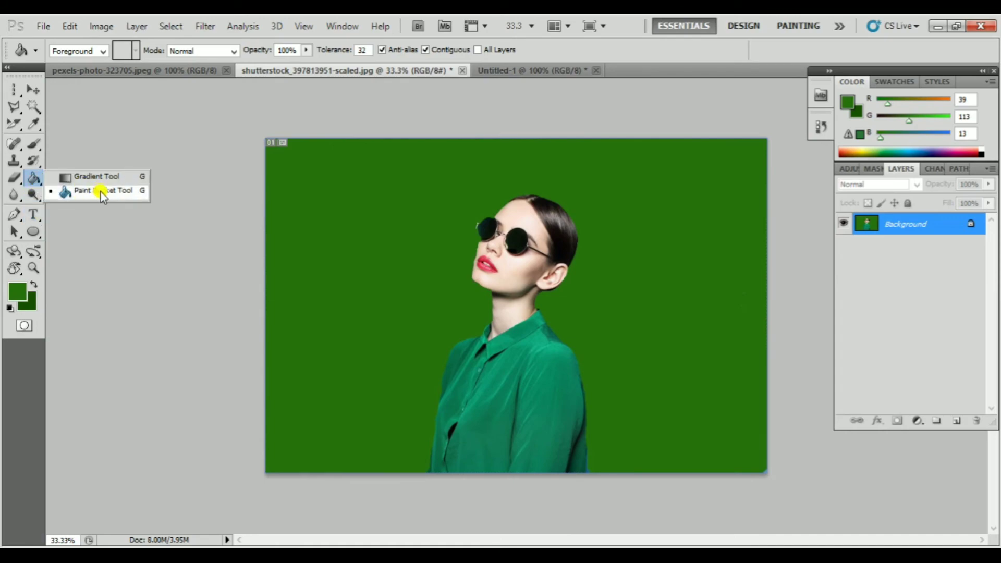
{"action": "mouse_move", "coordinate": [25, 194]}
{"action": "left_mouse_down"}
{"action": "mouse_move", "coordinate": [12, 209]}
{"action": "mouse_move", "coordinate": [12, 193]}
{"action": "left_mouse_up"}
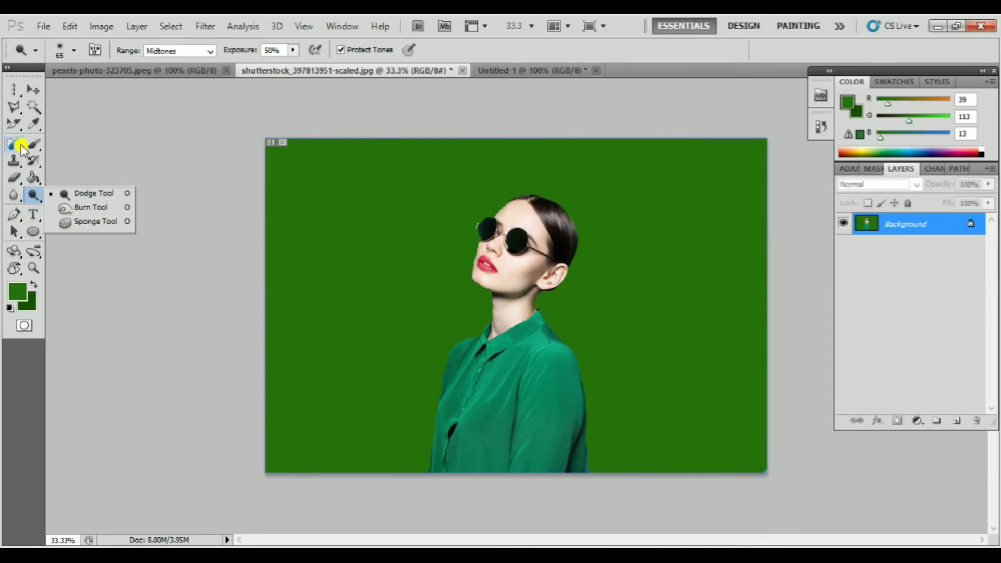
Switch to the Move tool and close the Untitled-1 document without saving its changes
{"action": "left_click", "coordinate": [33, 91]}
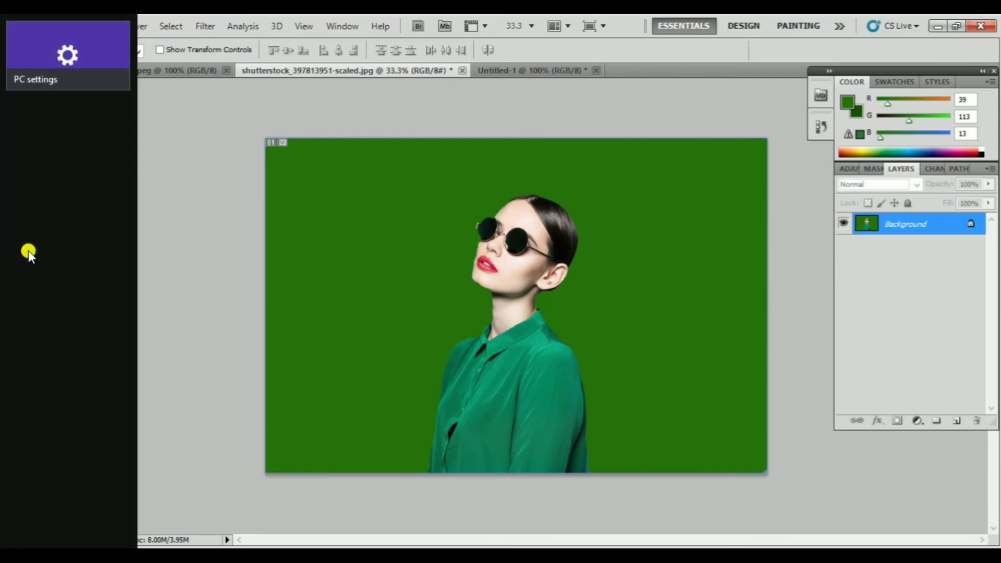
{"action": "left_click", "coordinate": [596, 70]}
{"action": "left_click", "coordinate": [510, 227]}
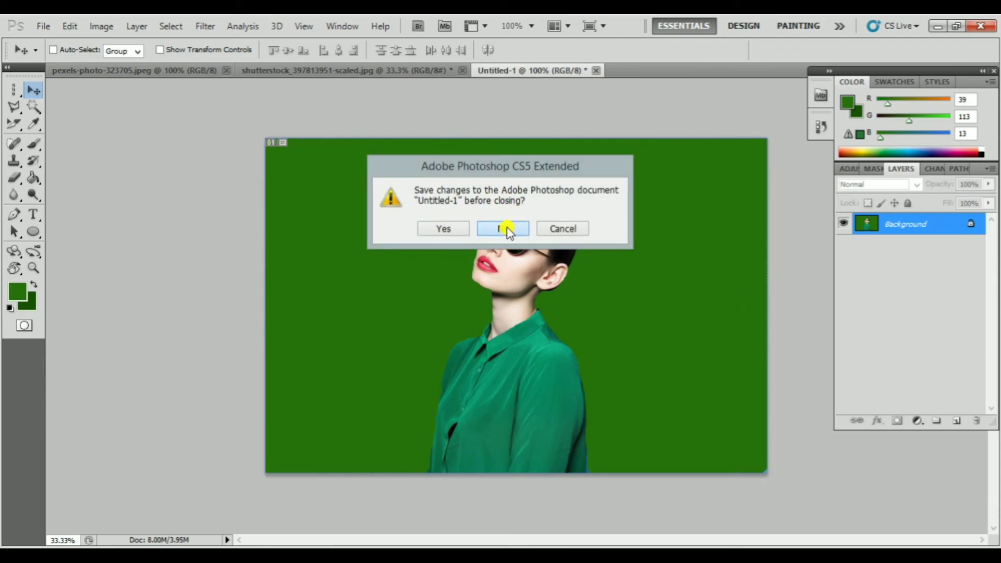